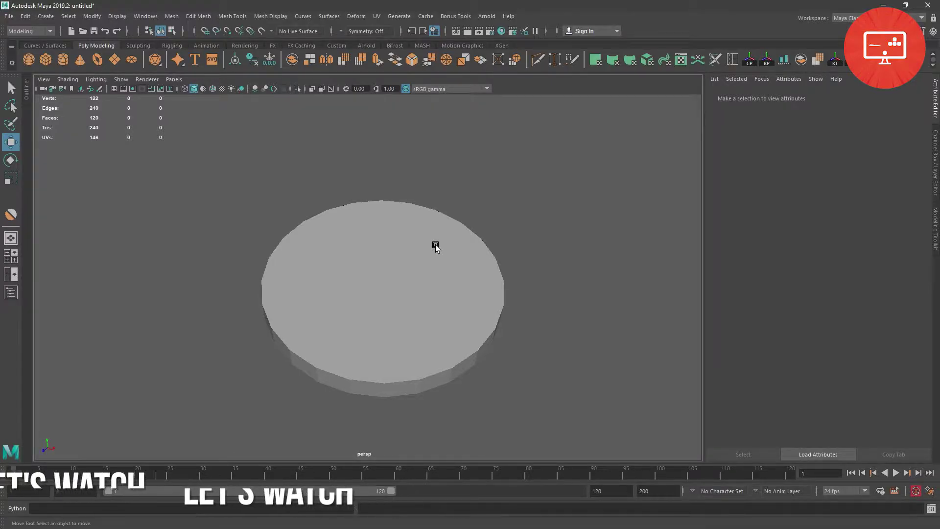
Zoom and tumble the view in closer to the round cylinder platform
alt+drag(311, 246, 318, 270)
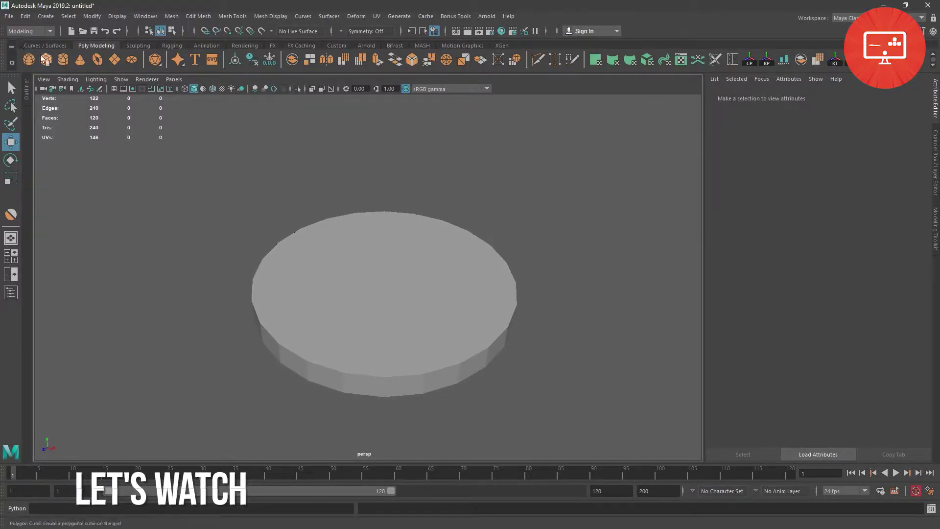
mouse_move(514, 225)
alt+right_down()
mouse_move(412, 311)
mouse_move(452, 297)
alt+right_up()
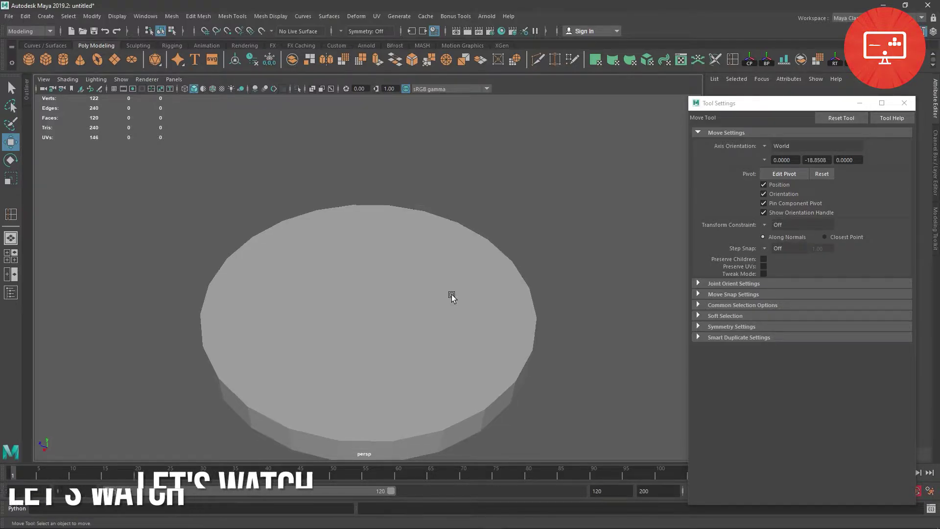
key(alt)
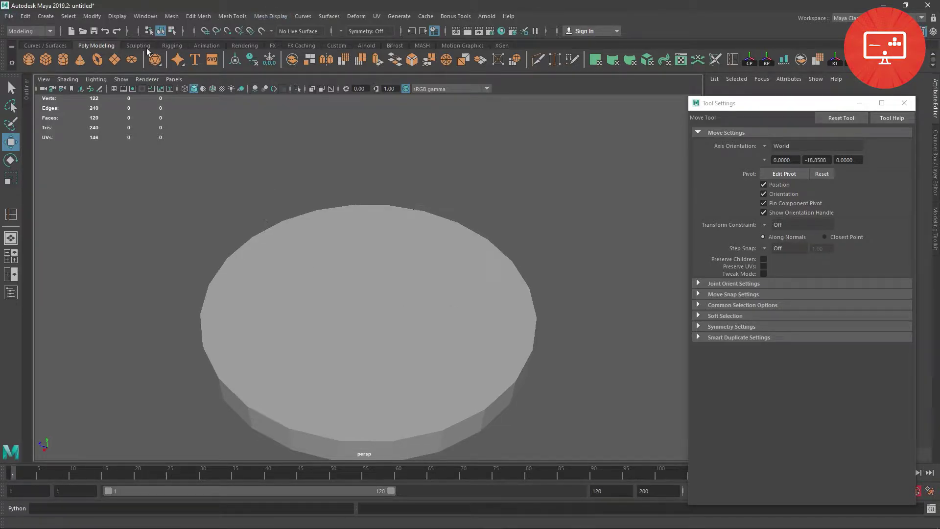
Create a polygon cube, scale it into a large box and seat it on the platform
click(50, 62)
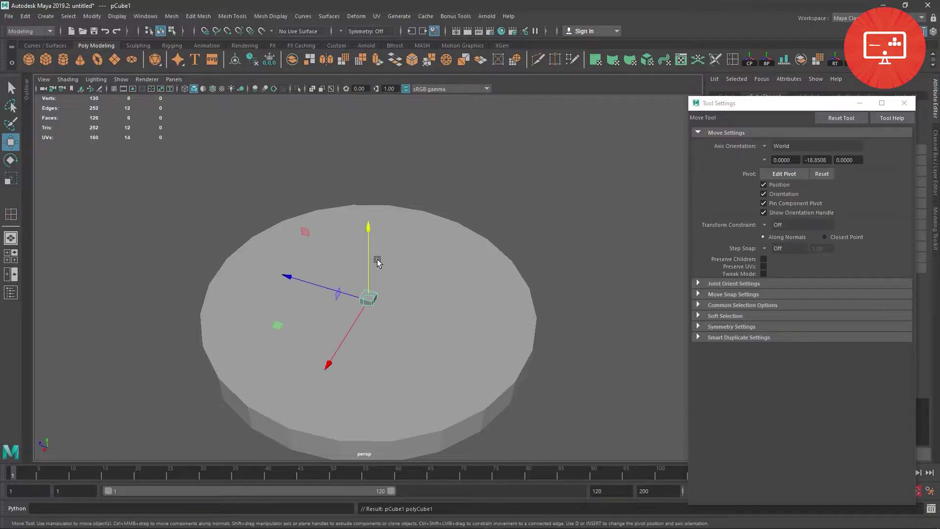
key(r)
middle_drag(450, 324, 441, 336)
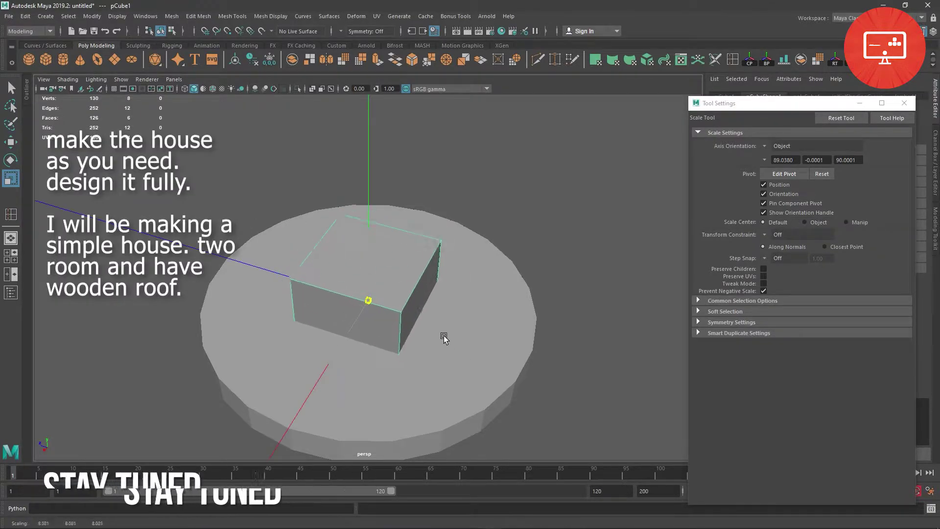
click(11, 159)
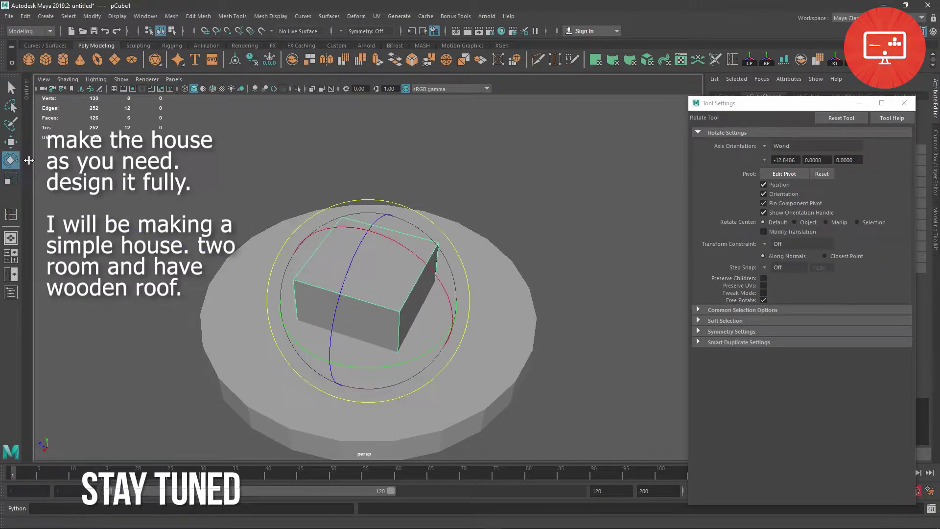
click(11, 142)
mouse_move(295, 279)
mouse_down()
mouse_move(342, 294)
mouse_move(378, 289)
mouse_up()
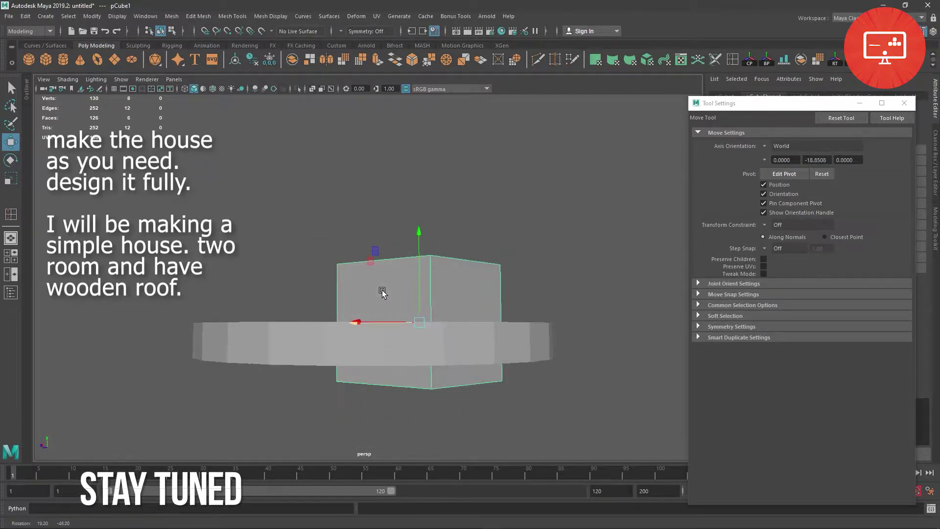
mouse_move(420, 235)
mouse_down()
mouse_move(415, 182)
mouse_move(445, 252)
mouse_up()
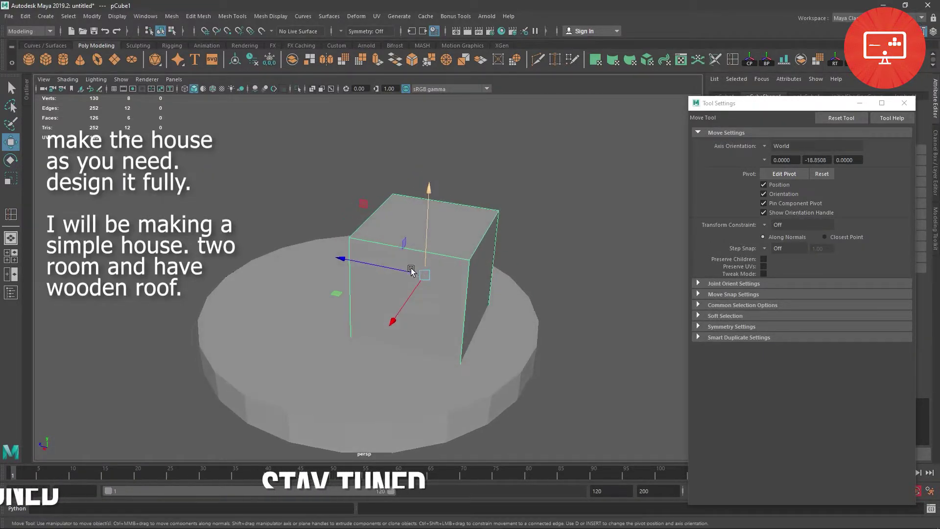
scroll(413, 267, up, 3)
mouse_move(373, 262)
mouse_down()
mouse_move(390, 268)
mouse_move(430, 248)
mouse_move(377, 294)
mouse_move(405, 298)
mouse_up()
Extrude the box's left face along X to lengthen it into two sections
right_drag(355, 249, 359, 289)
click(359, 289)
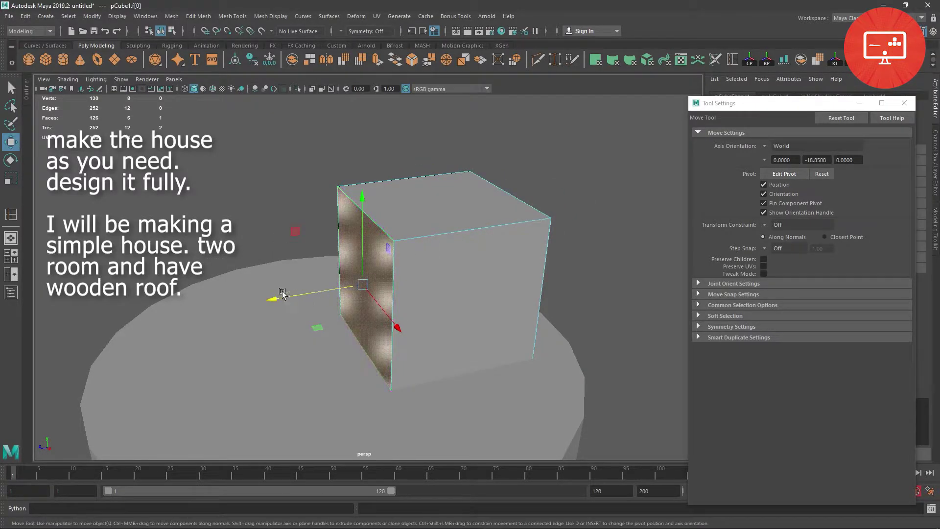
shift+drag(274, 299, 82, 330)
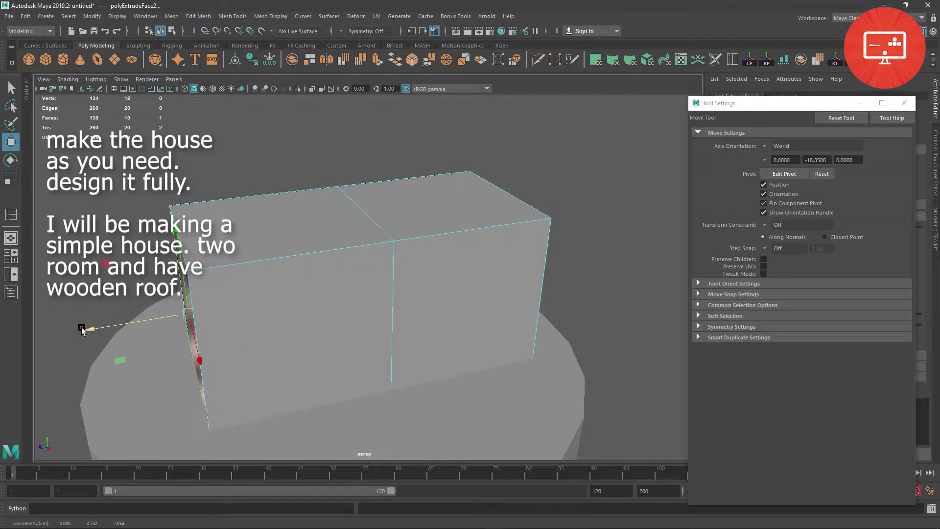
Delete the two top faces, then undo the deletion to keep the box closed
click(272, 233)
shift+click(405, 203)
key(Delete)
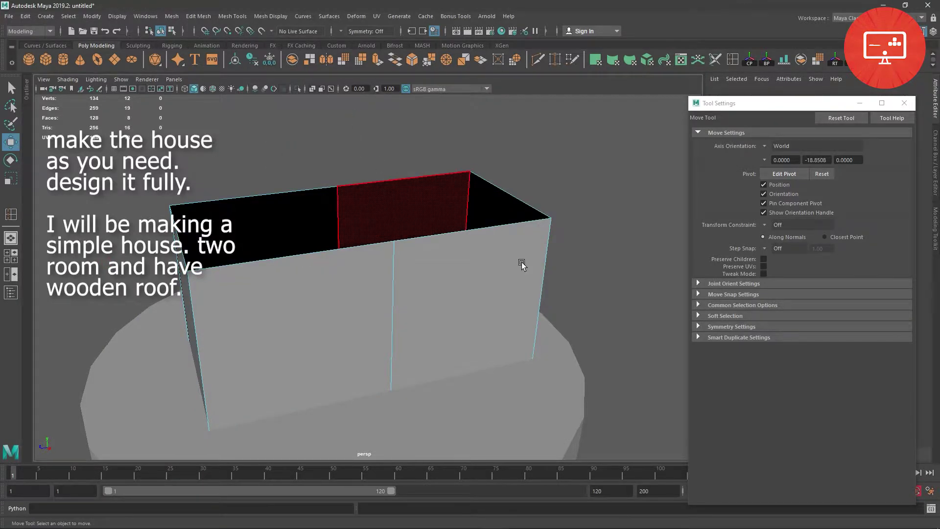
alt+drag(522, 265, 448, 322)
key(ctrl+z)
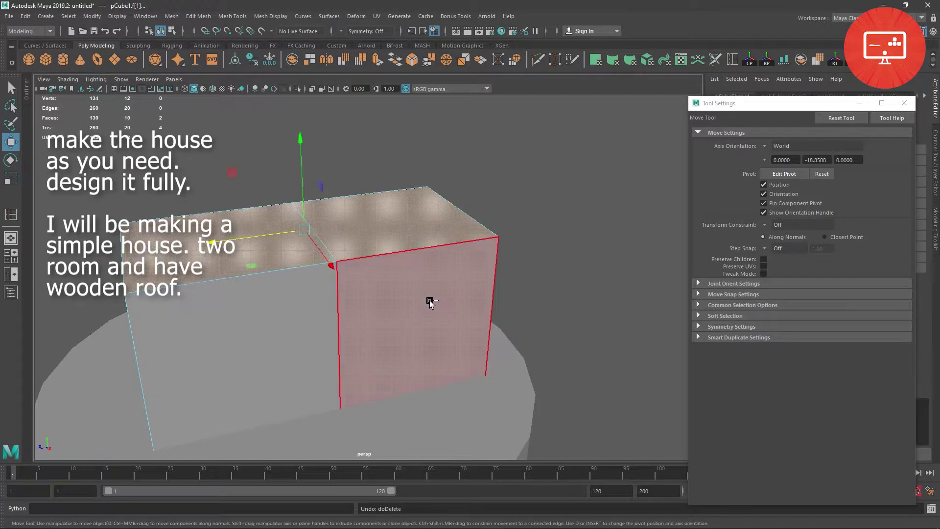
Insert four vertical edge loops across the right half of the box
click(736, 61)
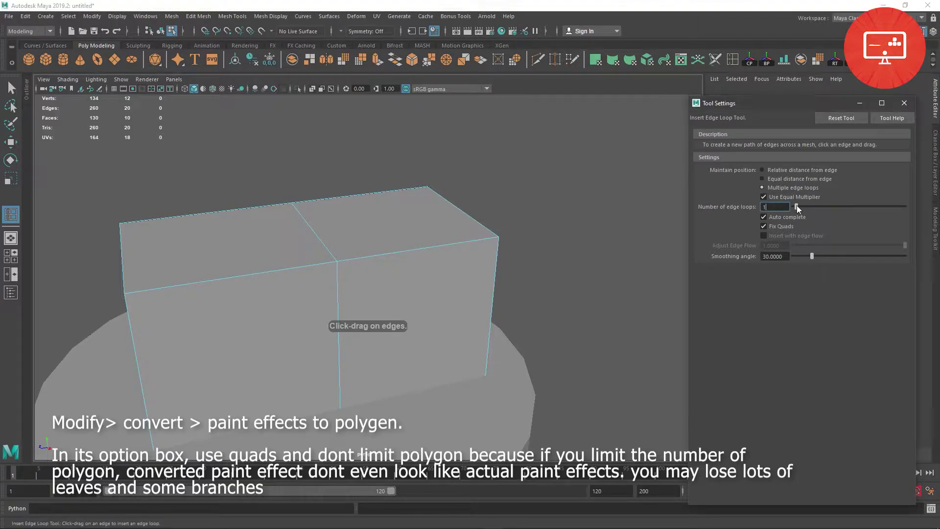
drag(801, 205, 803, 206)
click(427, 254)
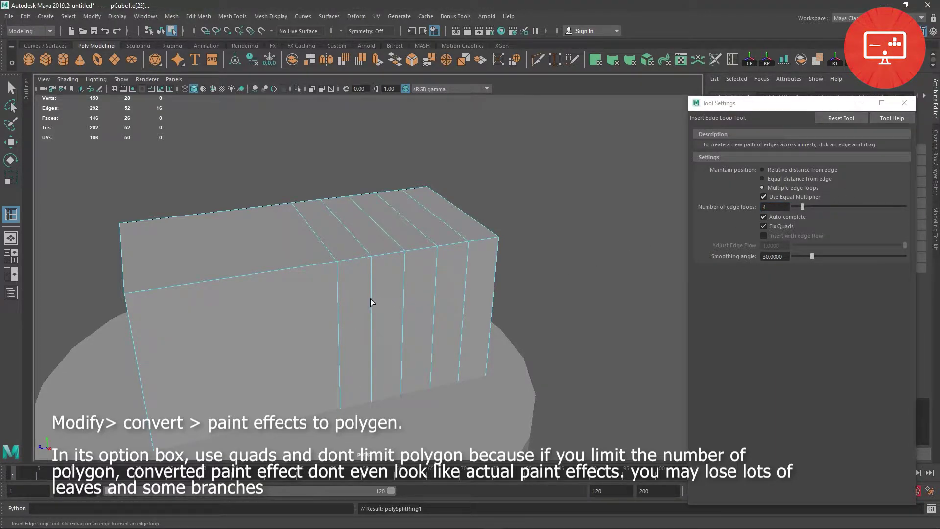
Remove the unwanted horizontal edge loops from the box walls
click(10, 144)
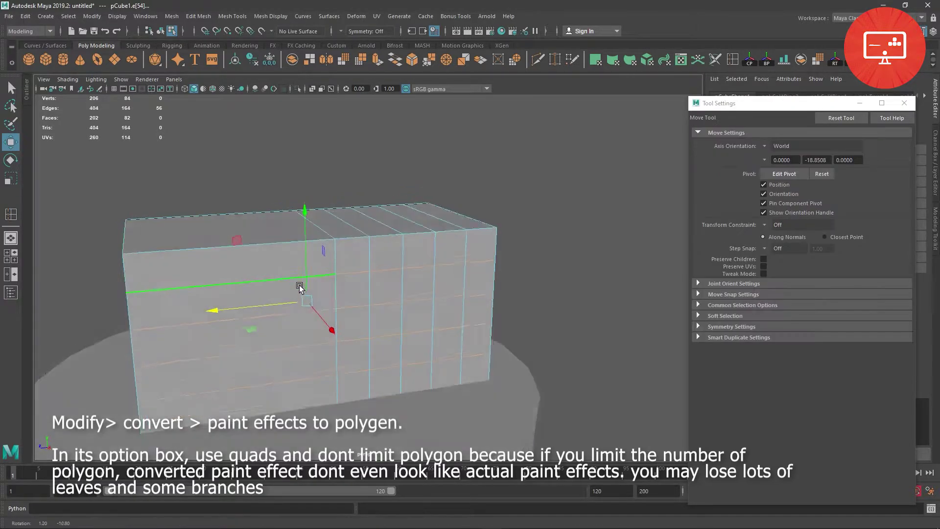
alt+drag(299, 287, 293, 272)
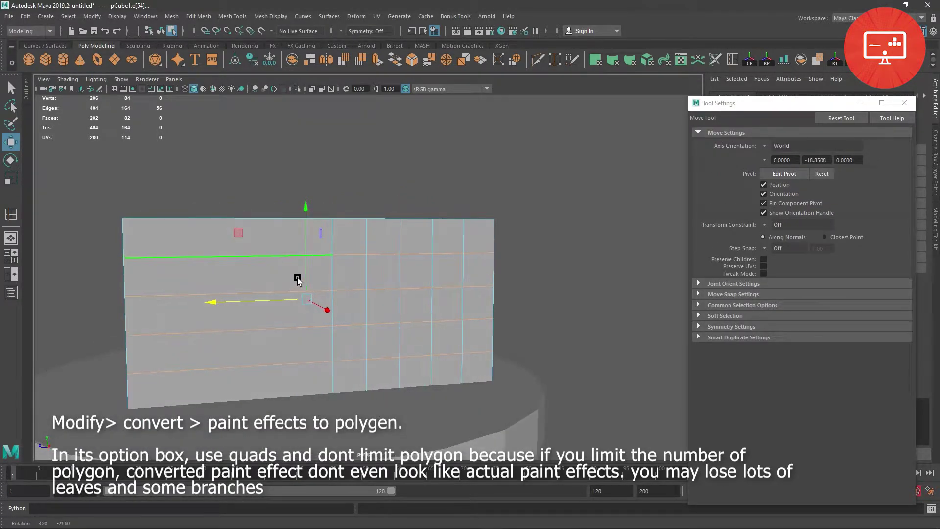
click(263, 293)
shift+double_click(169, 330)
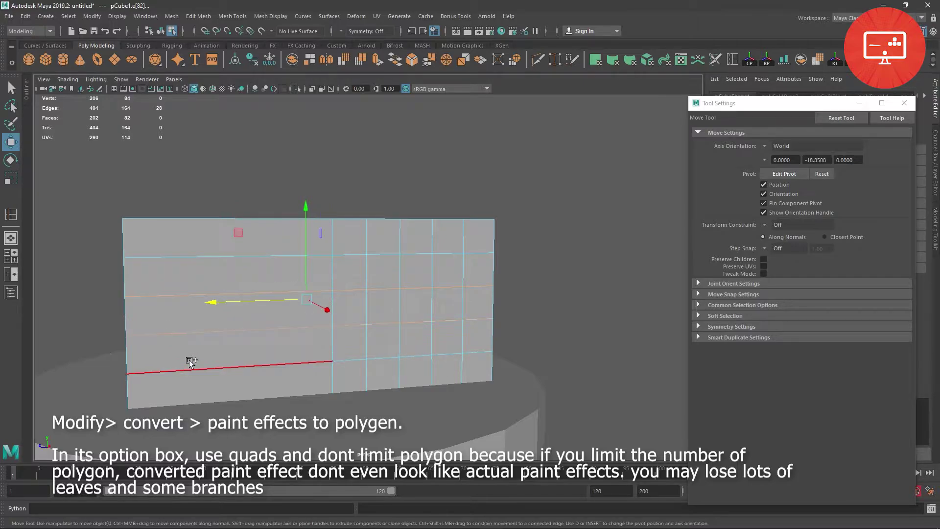
shift+double_click(191, 364)
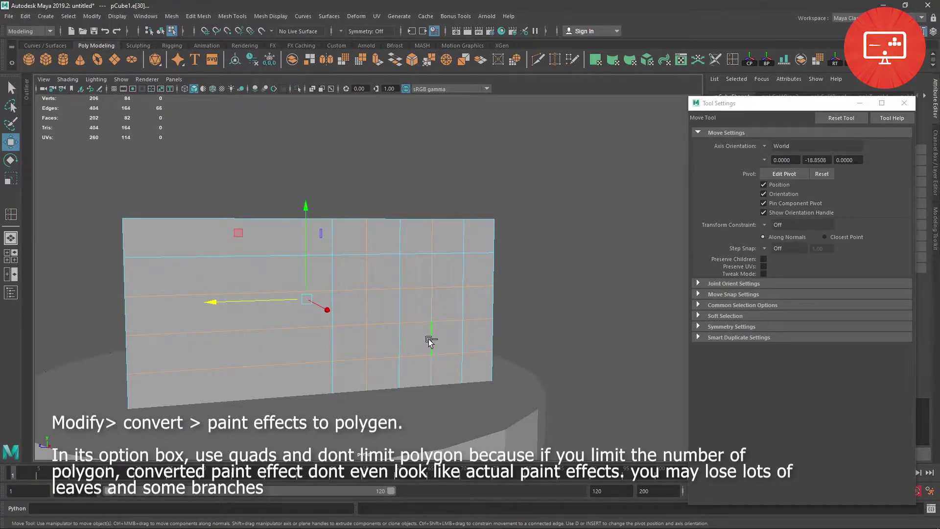
key(ctrl+Delete)
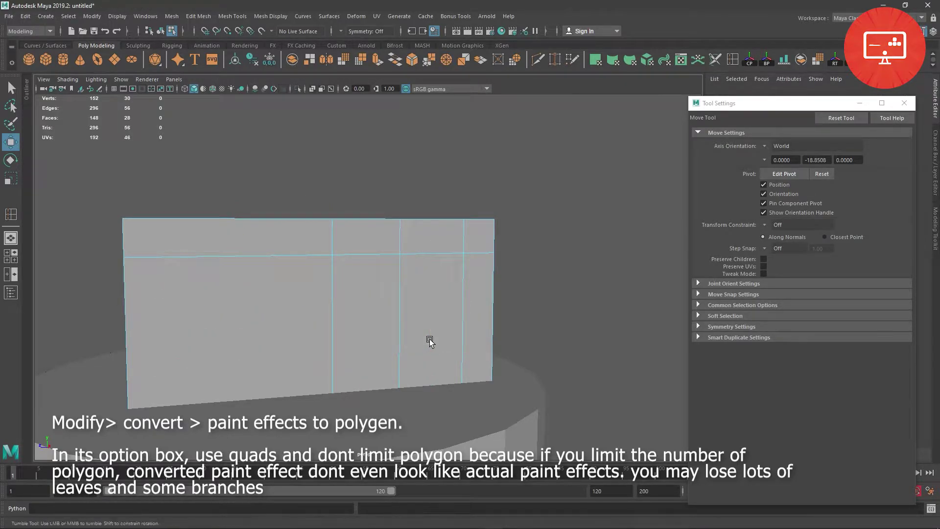
mouse_move(429, 340)
alt+mouse_down()
mouse_move(435, 347)
mouse_move(290, 333)
alt+mouse_up()
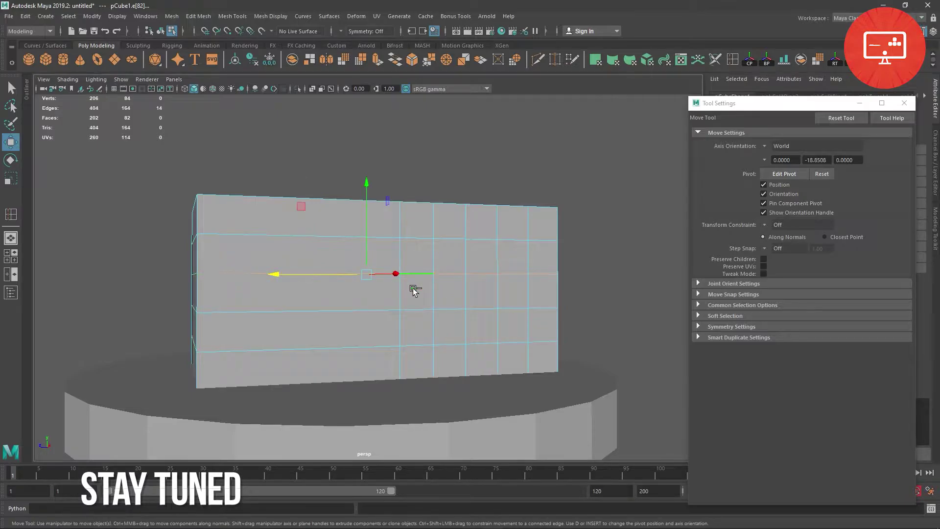
shift+double_click(310, 343)
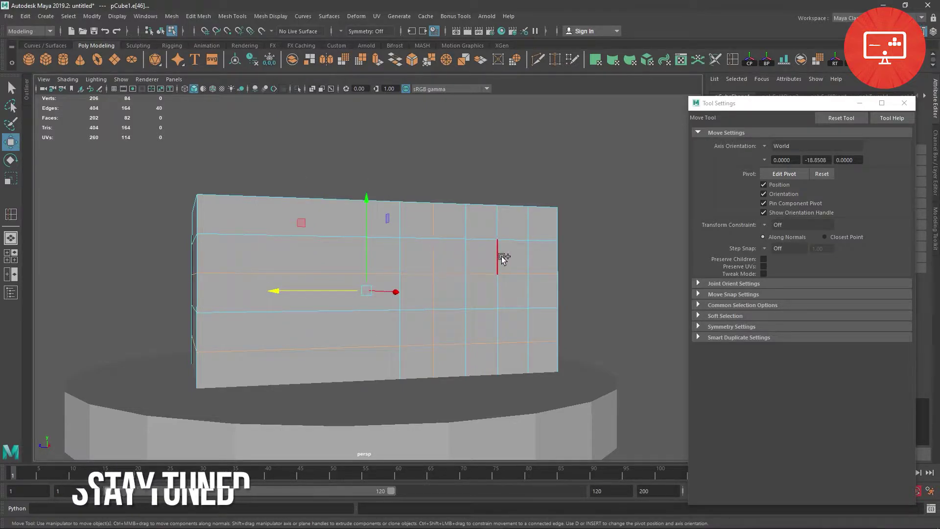
key(Delete)
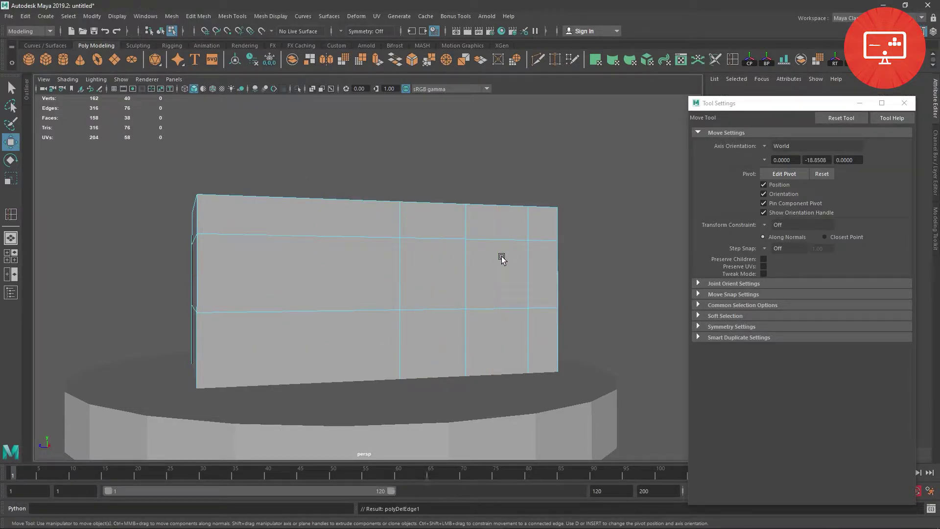
alt+drag(502, 256, 519, 274)
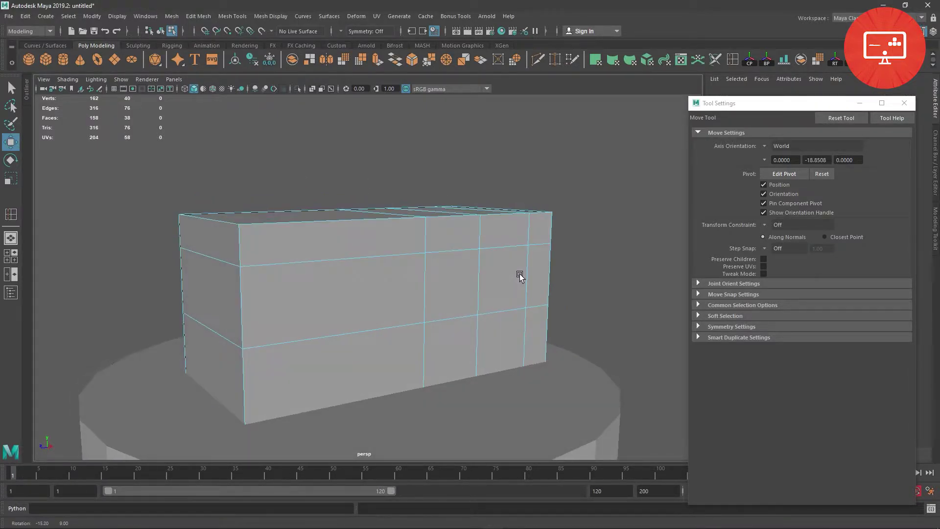
Insert additional edge loops with a lower loop count to form horizontal bands
click(737, 63)
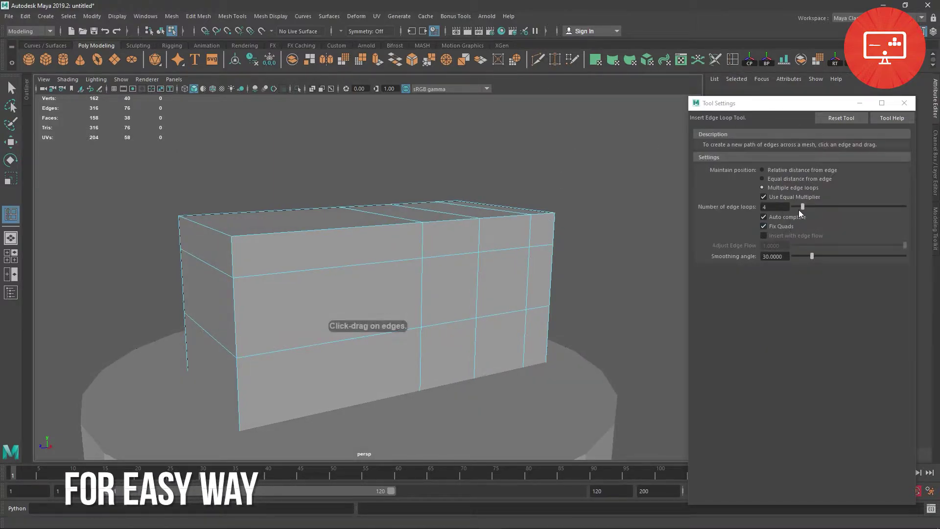
drag(799, 210, 800, 209)
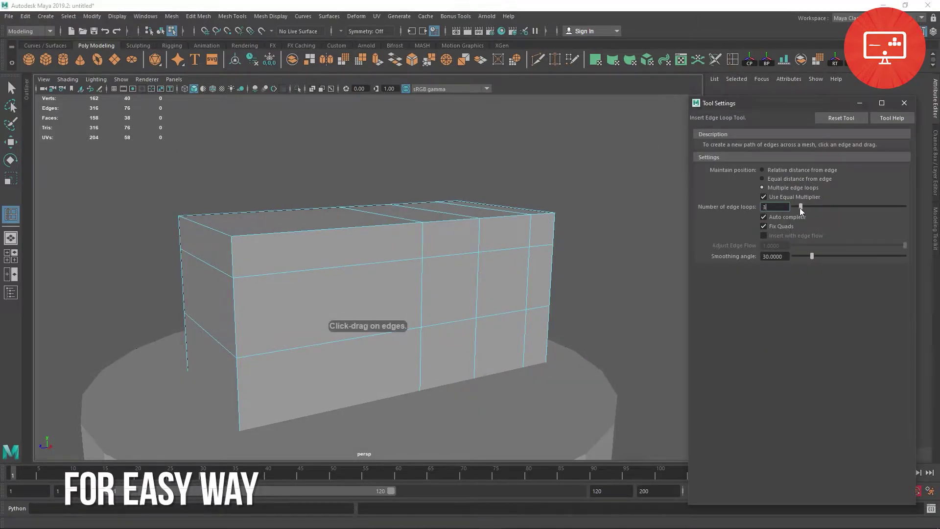
click(332, 269)
alt+drag(374, 274, 342, 276)
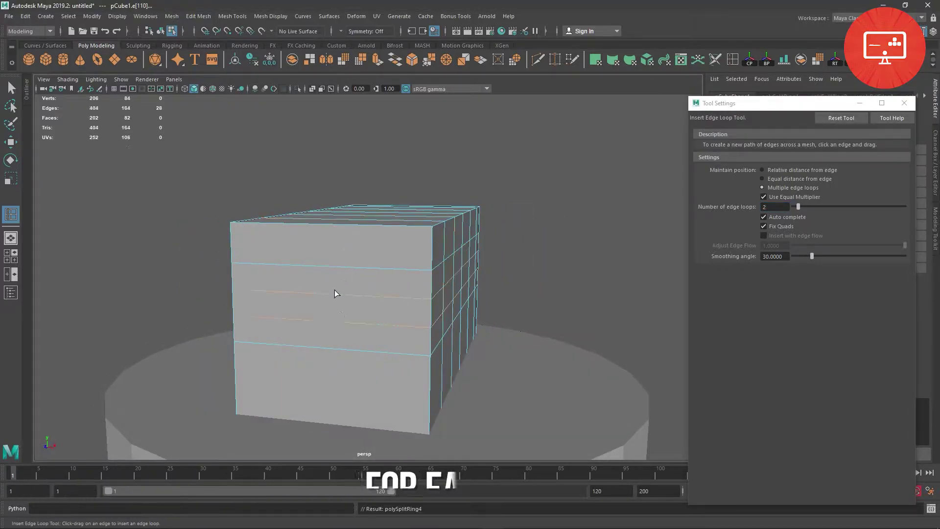
click(334, 293)
mouse_move(335, 286)
alt+mouse_down()
mouse_move(422, 330)
mouse_move(455, 329)
mouse_move(353, 329)
mouse_move(177, 280)
alt+mouse_up()
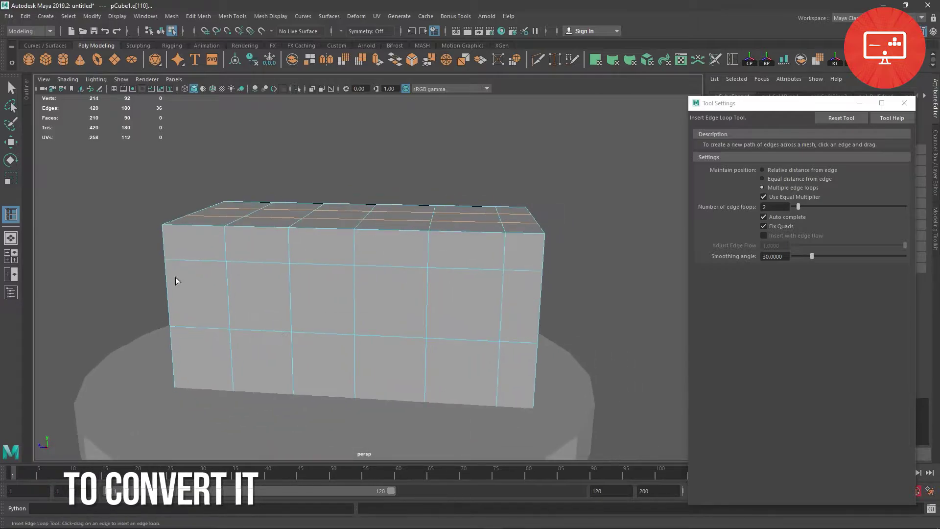
click(11, 142)
Delete several wall faces around the box to open window holes
right_drag(256, 249, 258, 287)
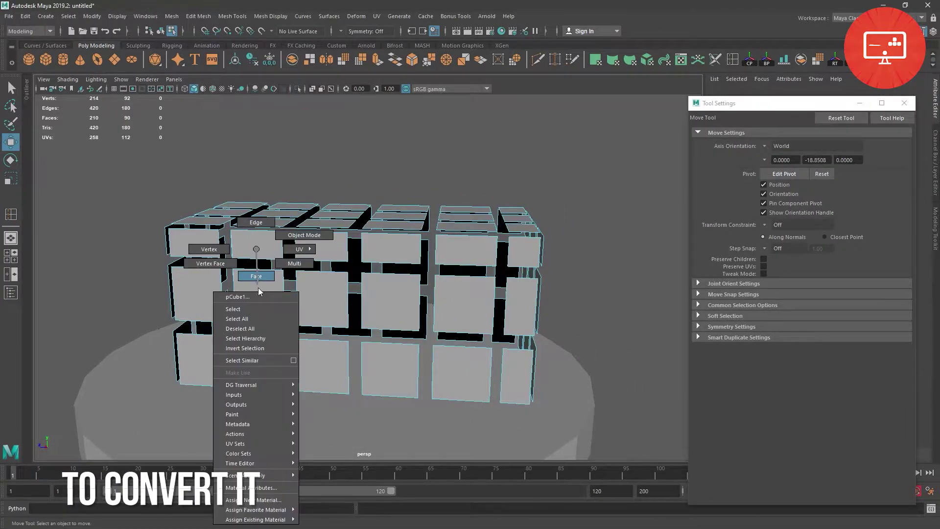
click(254, 294)
shift+click(444, 301)
shift+click(471, 360)
mouse_move(471, 360)
alt+mouse_down()
mouse_move(487, 317)
mouse_move(450, 324)
alt+mouse_up()
shift+click(407, 347)
alt+drag(407, 347, 414, 351)
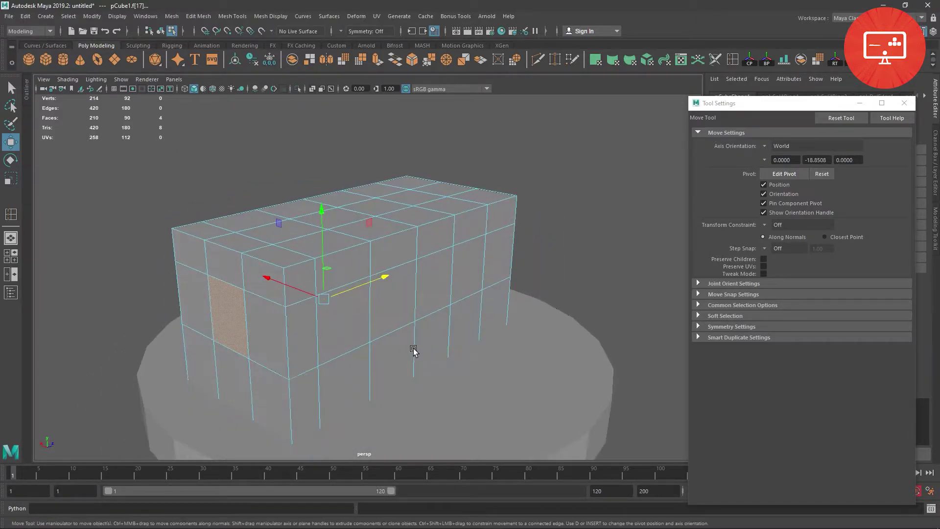
shift+click(345, 327)
shift+click(477, 274)
alt+drag(521, 314, 475, 314)
key(Delete)
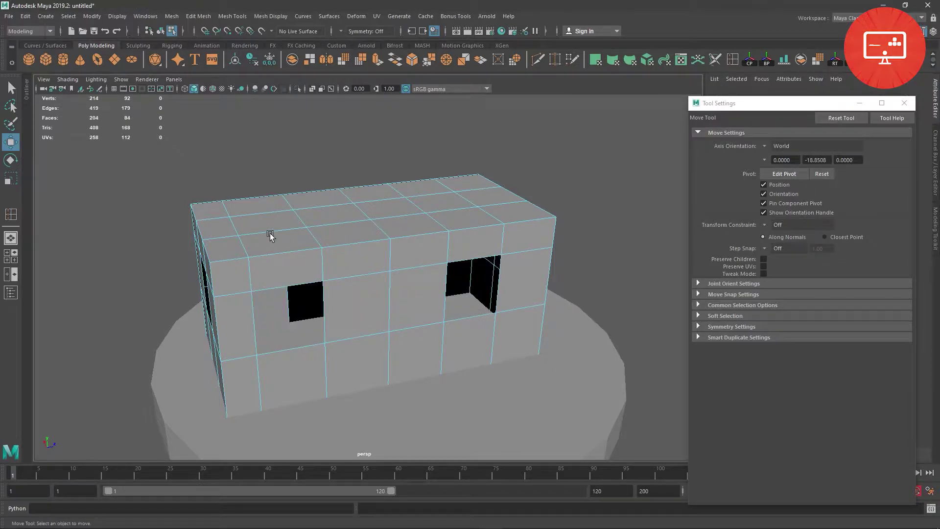
Delete the box's roof faces to leave an open top
mouse_move(270, 236)
alt+mouse_down()
mouse_move(342, 254)
mouse_move(257, 317)
mouse_move(310, 148)
alt+mouse_up()
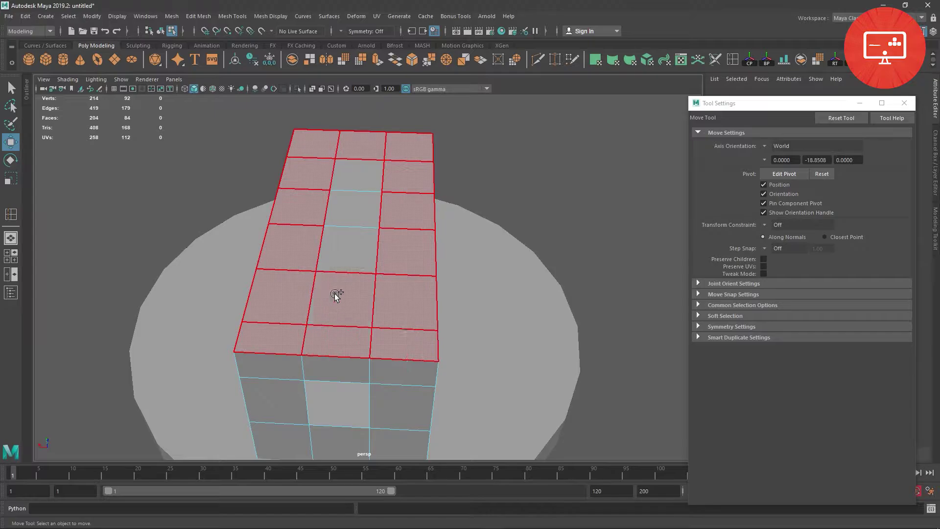
mouse_move(334, 292)
mouse_down()
mouse_move(366, 151)
mouse_move(318, 205)
mouse_move(365, 233)
mouse_move(336, 294)
mouse_move(428, 292)
mouse_move(383, 279)
mouse_move(414, 289)
mouse_up()
key(Delete)
Delete the far wall's middle face for a doorway and inspect the walls
click(357, 221)
key(Delete)
right_drag(404, 269, 452, 237)
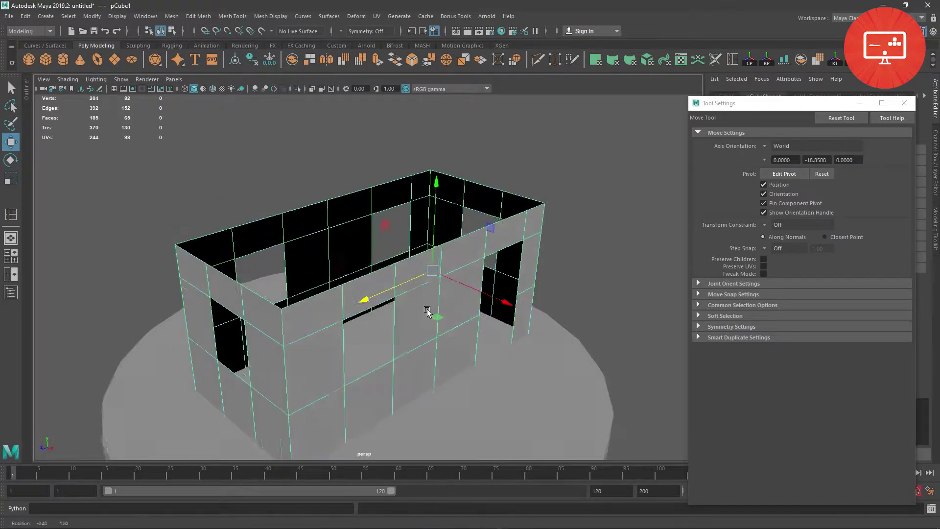
alt+drag(427, 310, 439, 304)
mouse_move(393, 140)
alt+mouse_down()
mouse_move(377, 164)
mouse_move(429, 238)
alt+mouse_up()
mouse_move(390, 212)
alt+mouse_down()
mouse_move(417, 264)
mouse_move(390, 275)
mouse_move(353, 264)
mouse_move(360, 292)
mouse_move(351, 290)
alt+mouse_up()
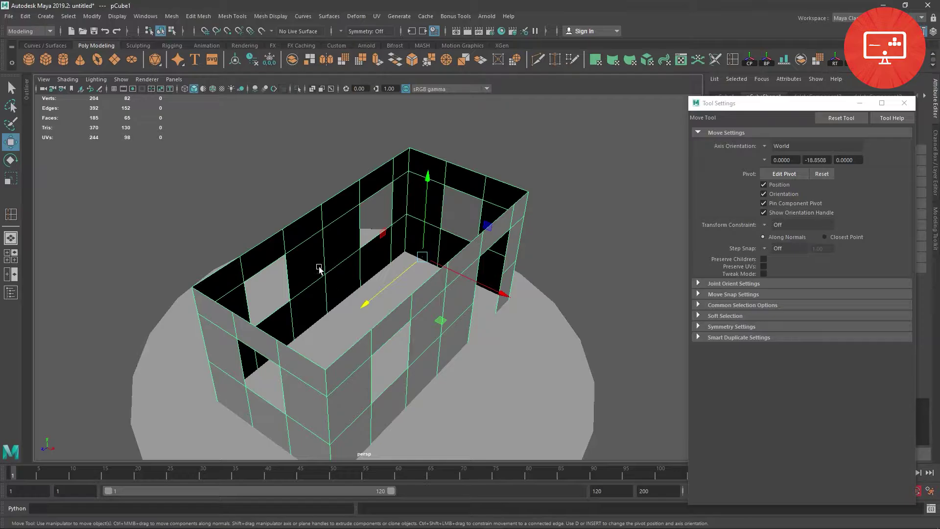
Extrude the wall faces outward with a Local Translate Z of about 1.107
click(373, 60)
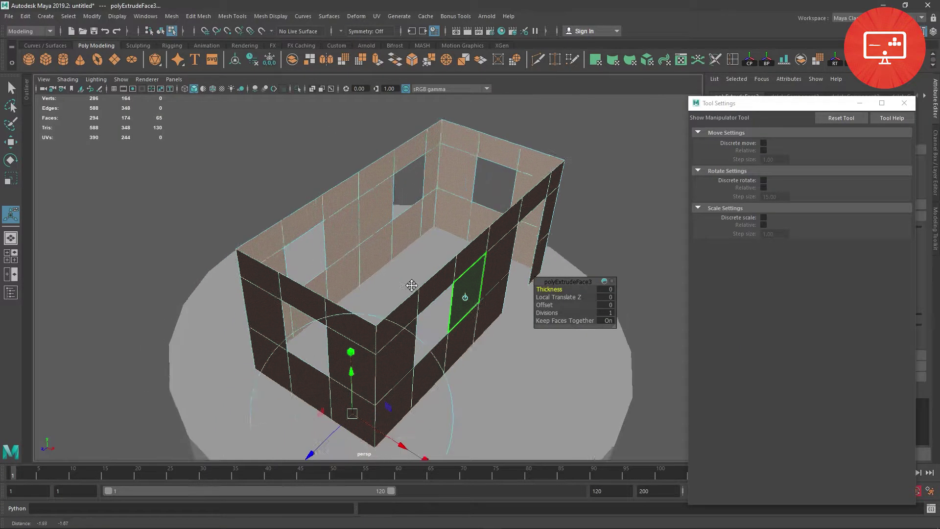
mouse_move(411, 285)
alt+mouse_down()
mouse_move(419, 380)
mouse_move(377, 413)
mouse_move(388, 447)
alt+mouse_up()
click(378, 414)
alt+drag(433, 366, 454, 358)
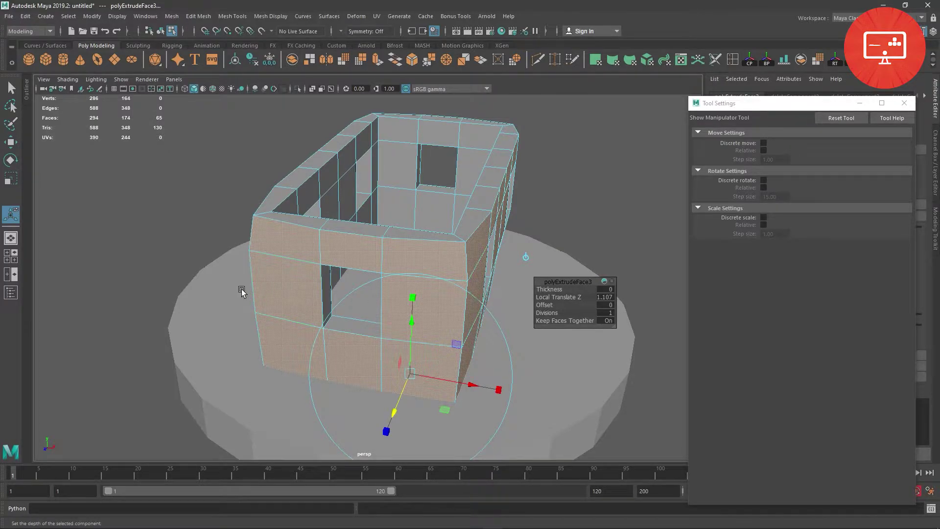
click(11, 142)
With X-Ray on in front view, scale the right, left and bottom vertex rows flat
key(space)
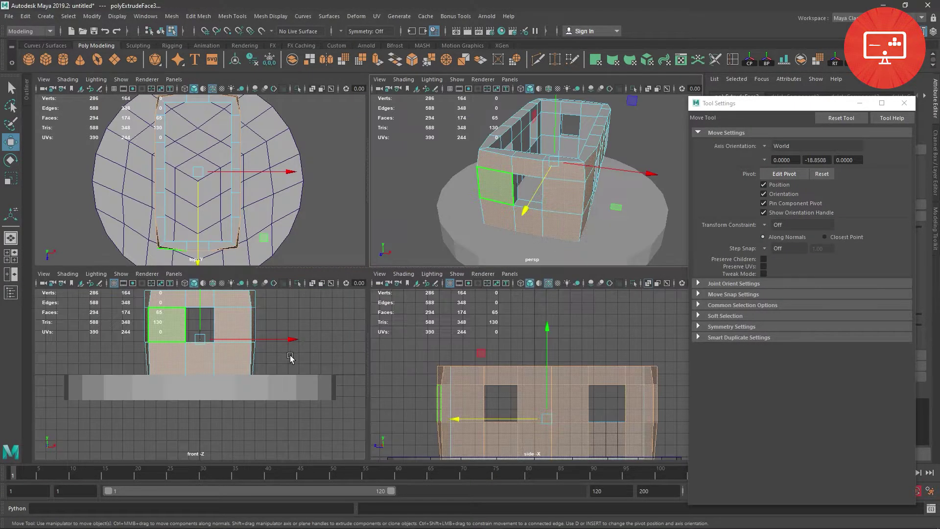
key(space)
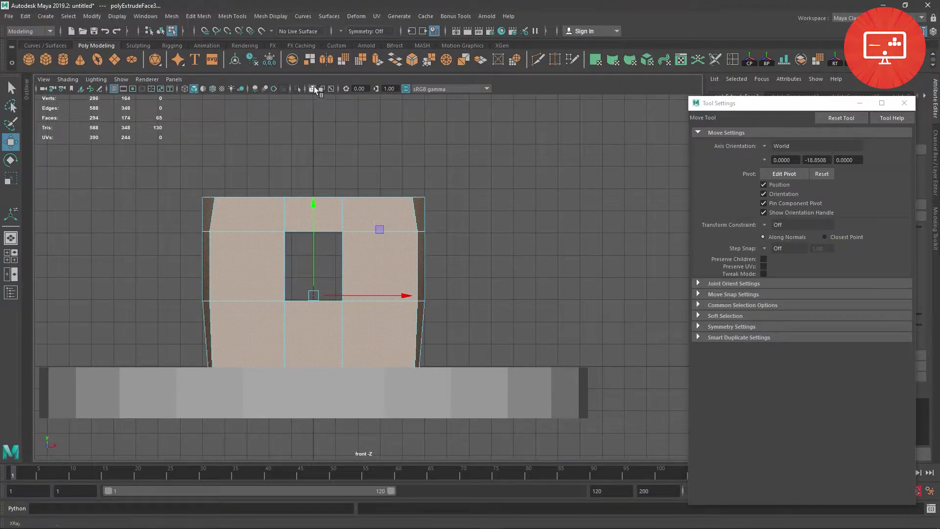
click(313, 88)
right_click(410, 215)
click(363, 214)
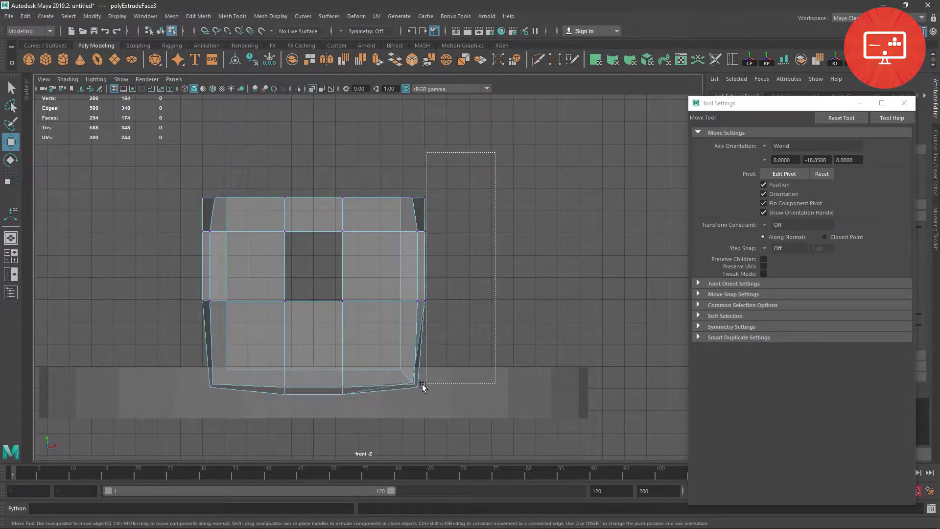
drag(422, 387, 416, 398)
key(r)
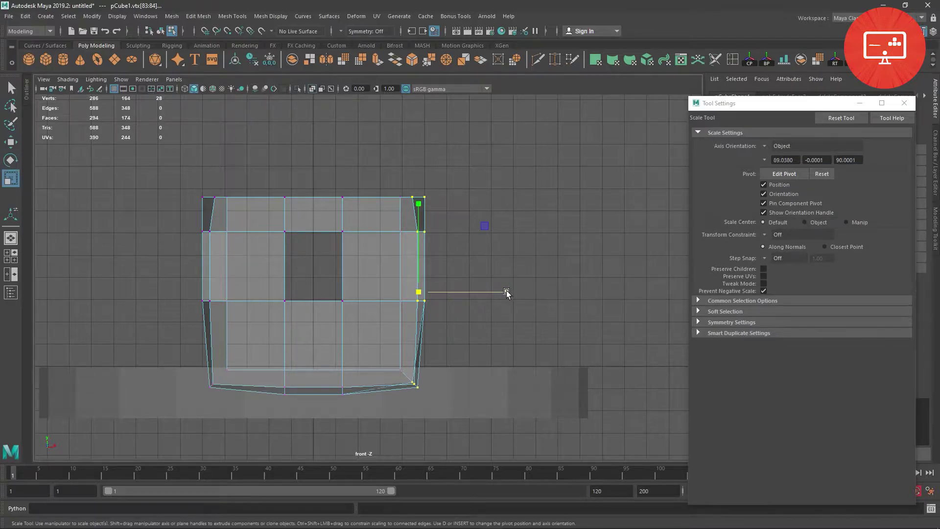
drag(507, 292, 419, 293)
drag(147, 147, 221, 412)
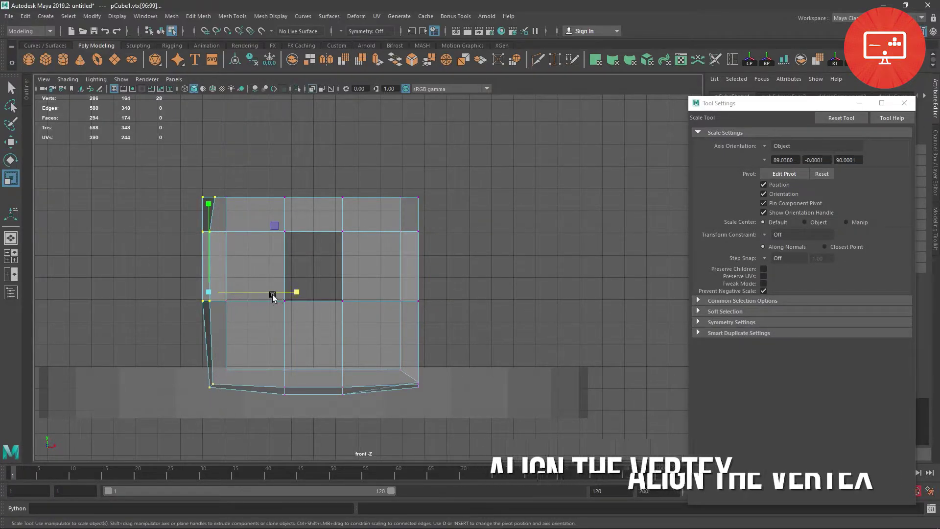
drag(273, 296, 210, 293)
drag(190, 373, 465, 423)
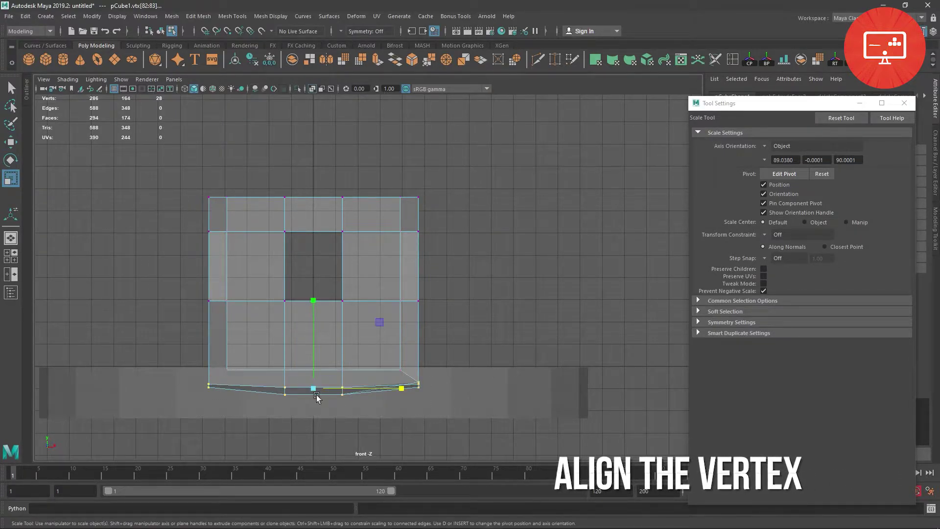
drag(314, 300, 314, 387)
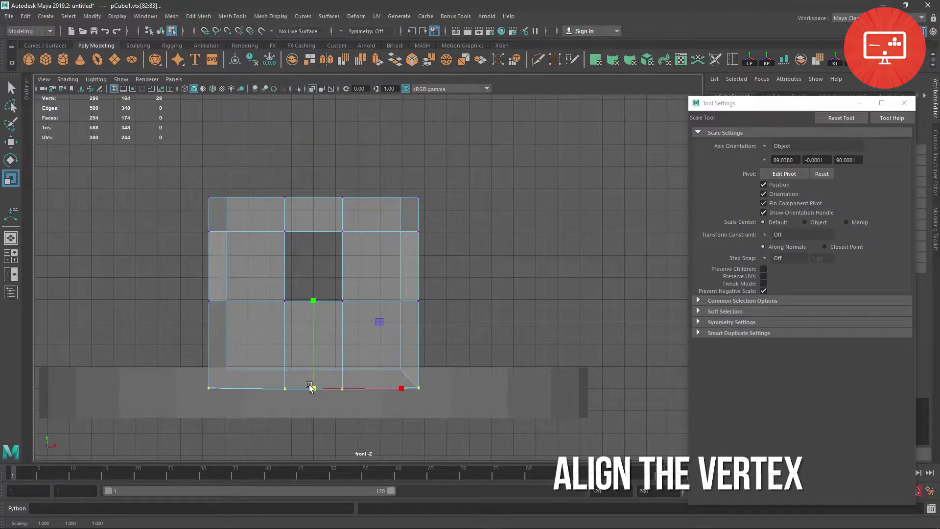
click(14, 143)
In side view, straighten the left and right vertex columns, then inspect the walls
key(space)
key(space)
alt+drag(537, 260, 470, 255)
key(space)
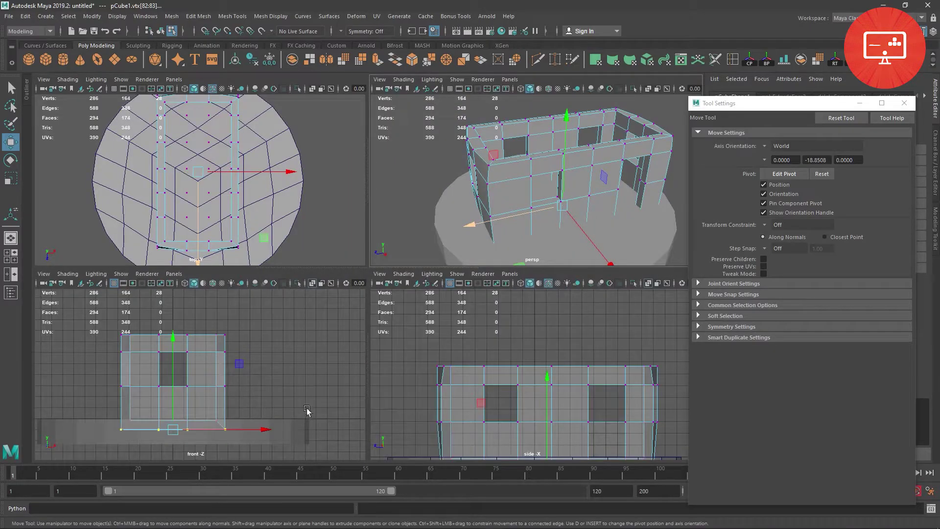
key(space)
drag(86, 176, 237, 444)
click(17, 184)
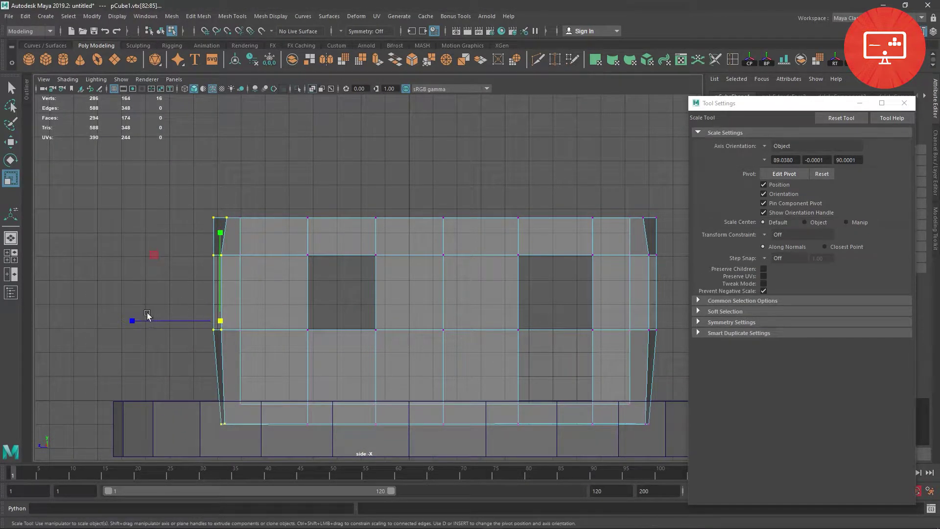
click(326, 336)
alt+middle_drag(326, 336, 83, 322)
drag(491, 183, 392, 439)
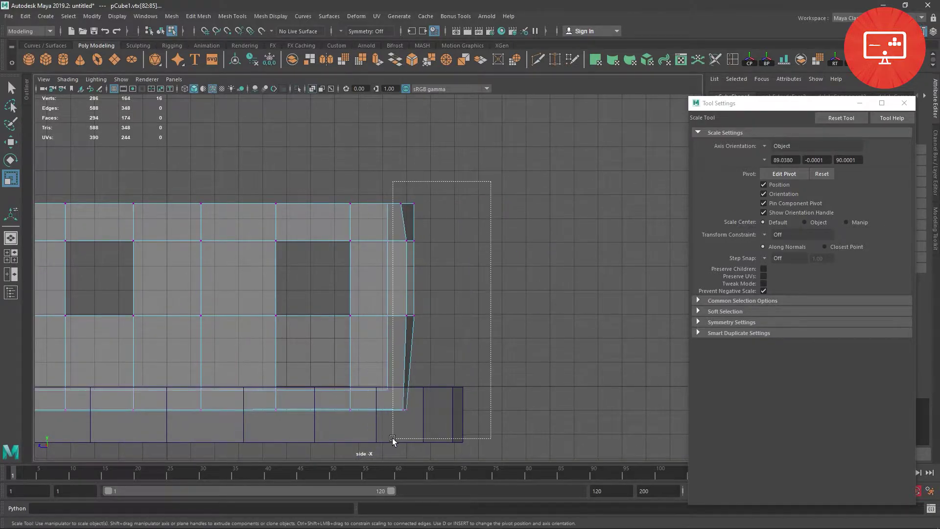
key(space)
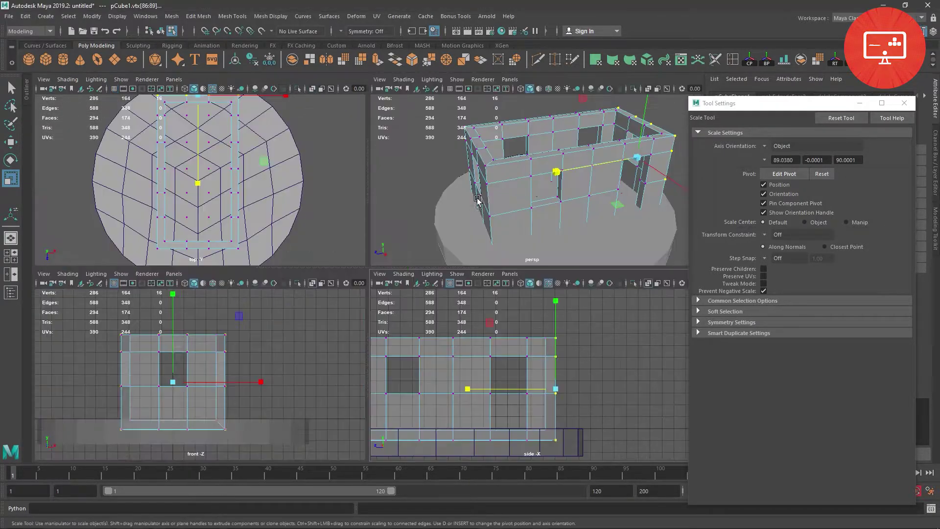
key(space)
mouse_move(456, 242)
alt+mouse_down()
mouse_move(467, 272)
mouse_move(452, 293)
alt+mouse_up()
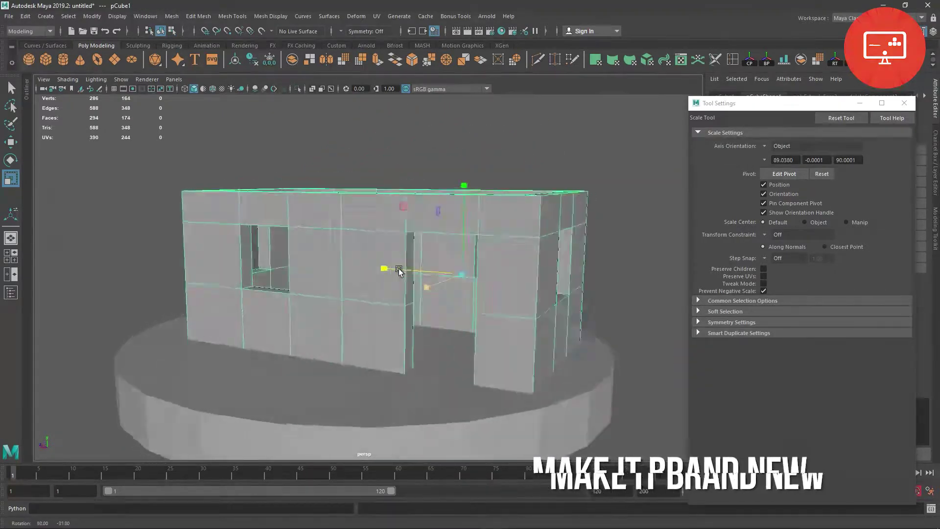
Zoom to a higher view of the walls and add a second polygon cube inside
scroll(446, 274, up, 3)
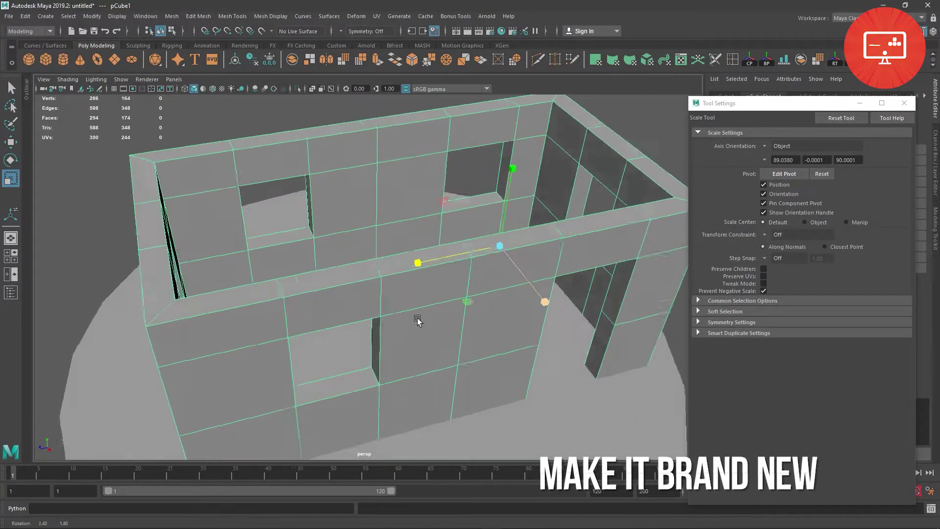
scroll(436, 245, up, 2)
mouse_move(430, 224)
alt+mouse_down()
mouse_move(453, 234)
mouse_move(474, 288)
mouse_move(460, 307)
mouse_move(484, 314)
alt+mouse_up()
click(46, 59)
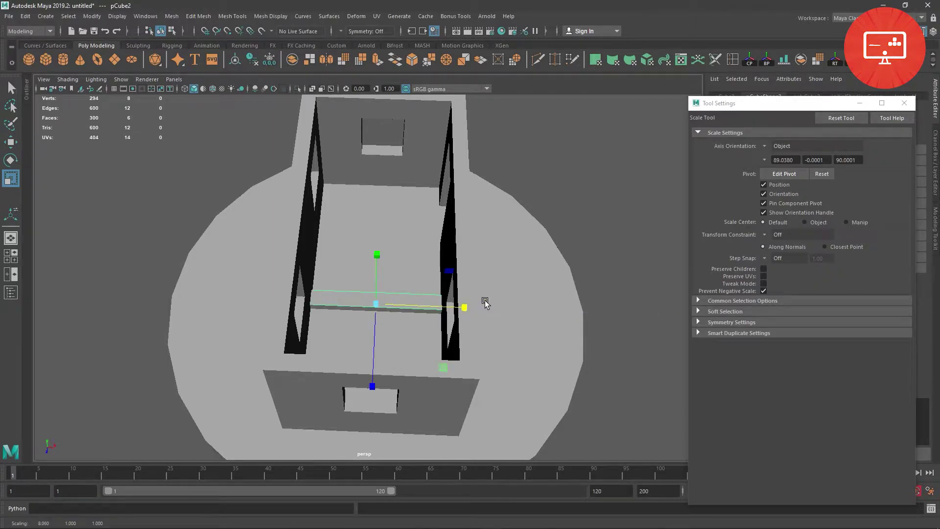
In top view with X-Ray on, slide the thin slab toward the lower wall
key(space)
key(space)
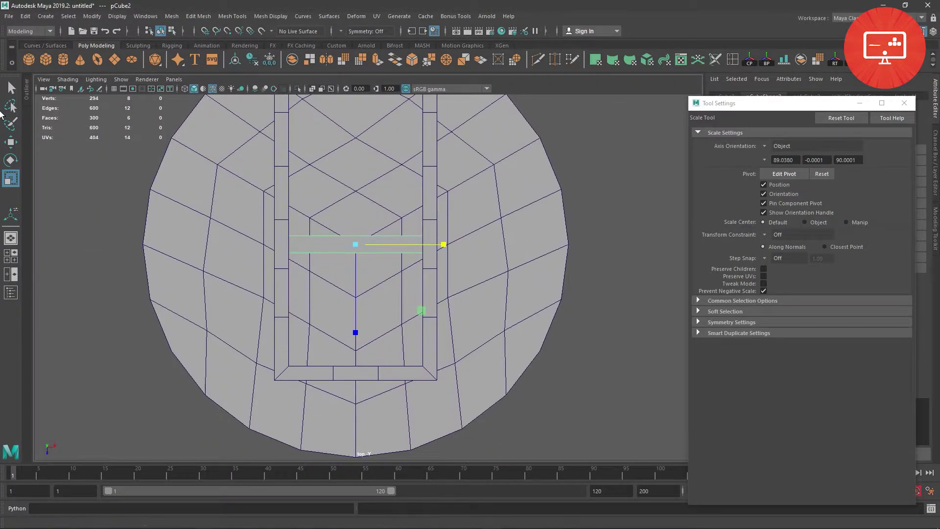
click(10, 140)
alt+middle_drag(352, 293, 353, 237)
drag(358, 284, 358, 294)
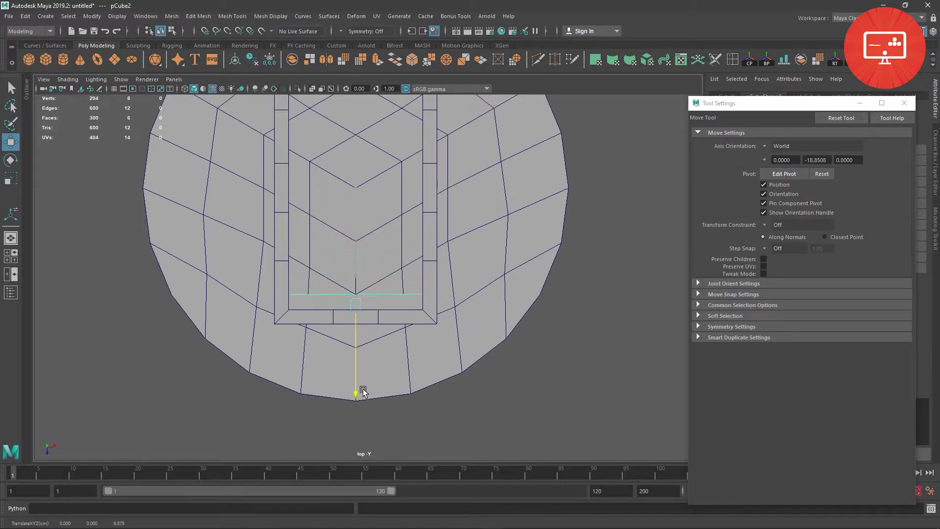
scroll(365, 382, up, 3)
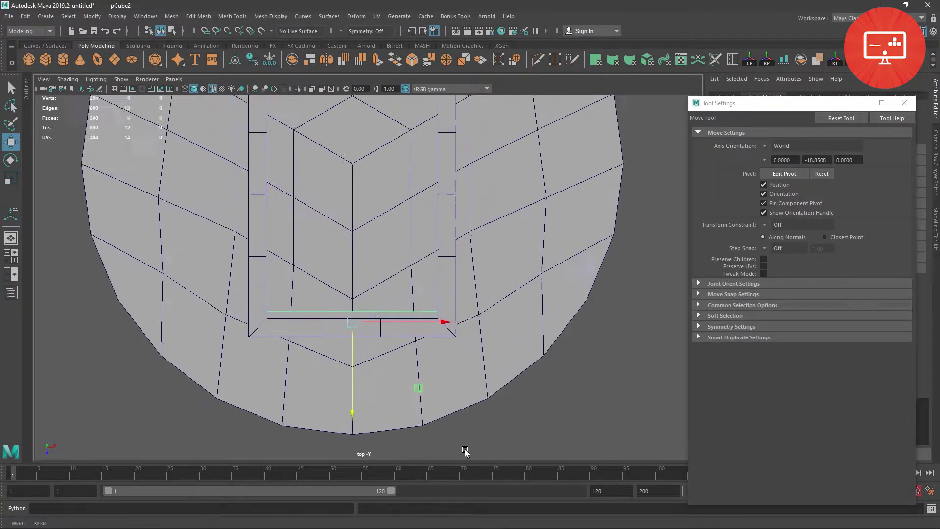
scroll(367, 304, up, 3)
scroll(368, 196, up, 2)
click(314, 89)
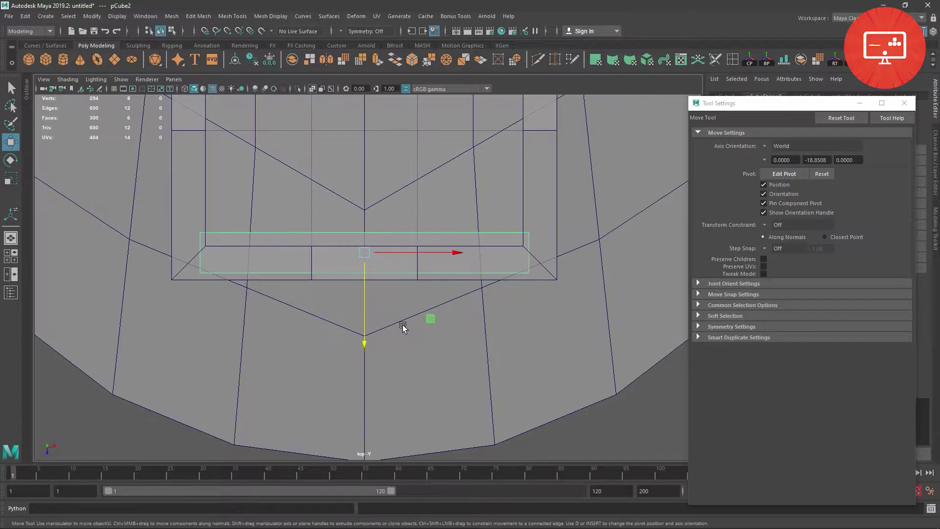
drag(366, 348, 365, 351)
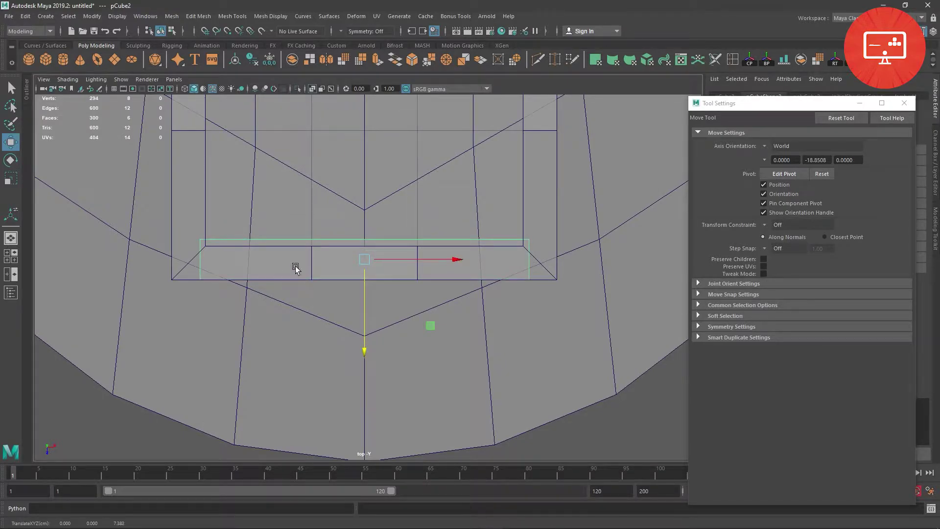
Reselect the slab and shift its four upper-edge vertices slightly
click(201, 211)
drag(378, 268, 521, 251)
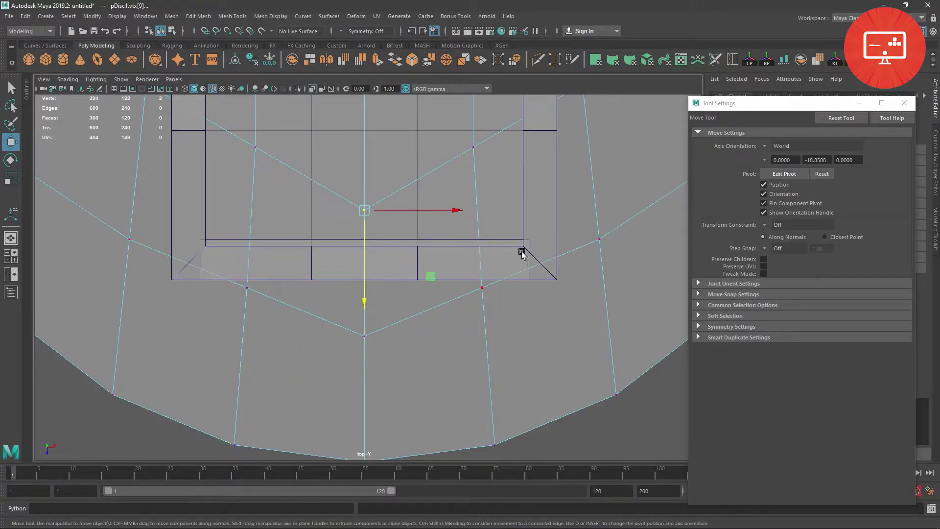
click(534, 357)
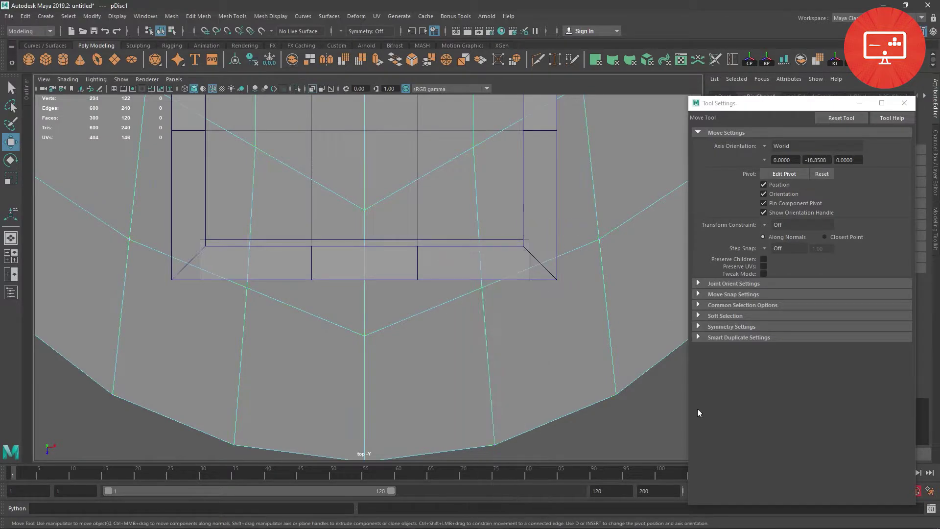
click(499, 240)
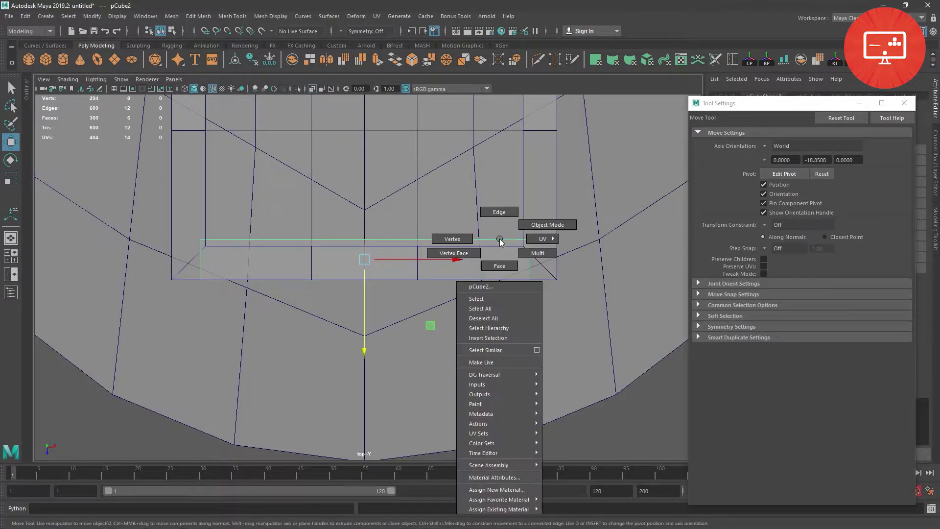
right_drag(500, 240, 542, 221)
drag(274, 254, 196, 257)
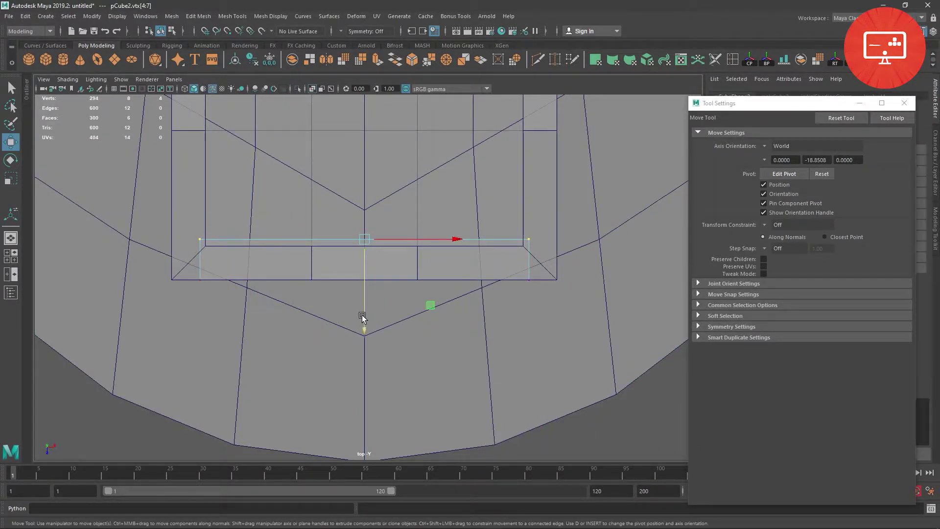
drag(366, 329, 368, 336)
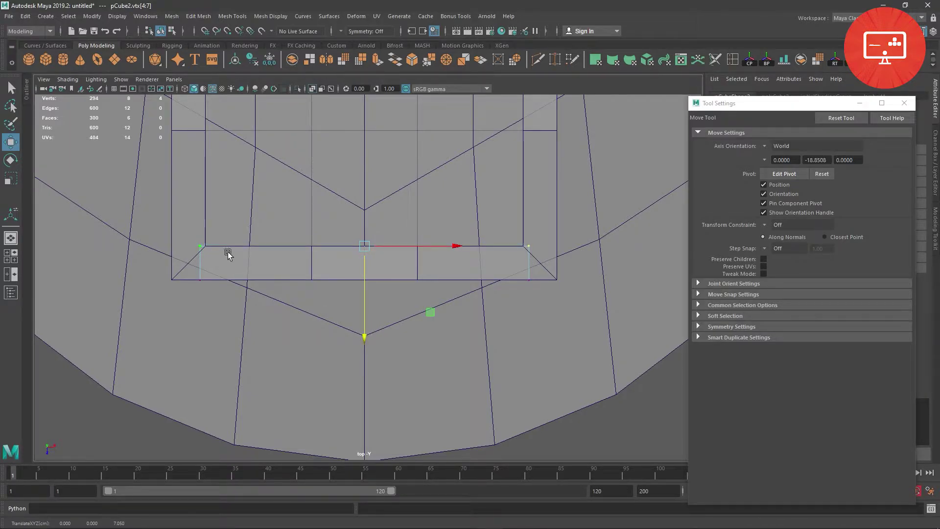
right_click(509, 246)
right_drag(509, 247, 556, 231)
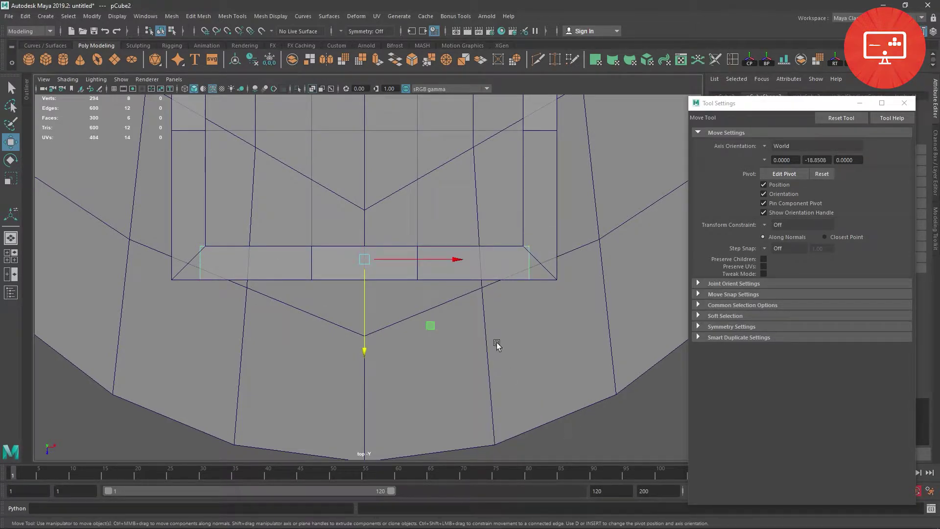
Move the partition faces along Z into place so they split the house in two
scroll(374, 329, down, 3)
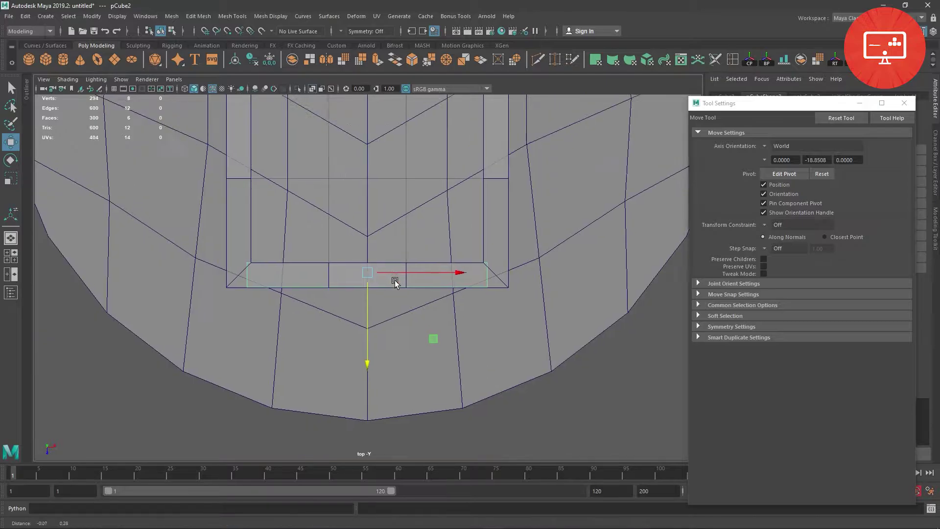
scroll(390, 349, up, 1)
drag(383, 300, 382, 197)
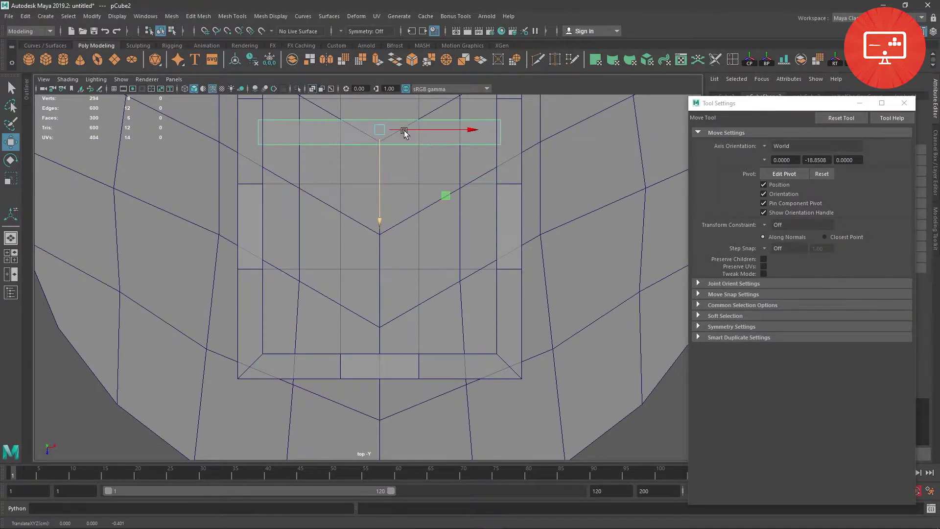
alt+middle_drag(383, 134, 379, 318)
drag(375, 399, 386, 278)
alt+middle_drag(381, 205, 373, 279)
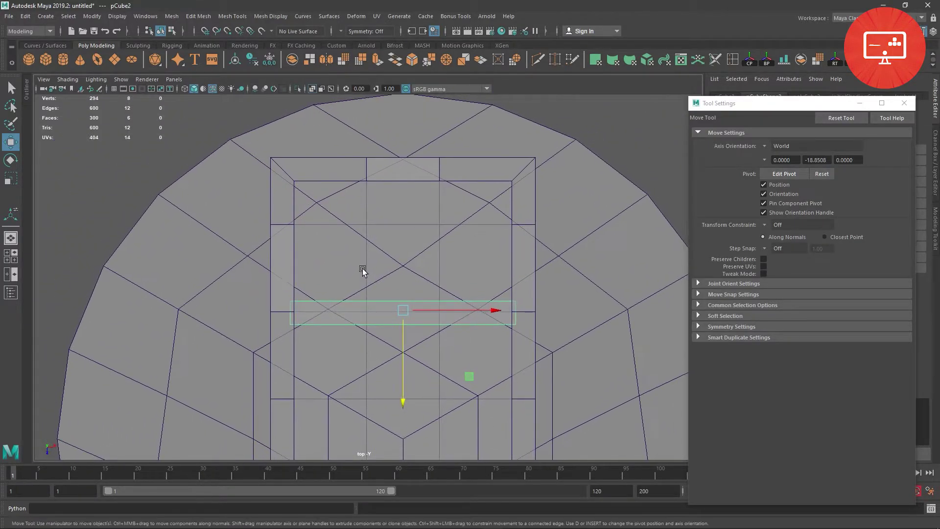
drag(402, 400, 411, 485)
key(space)
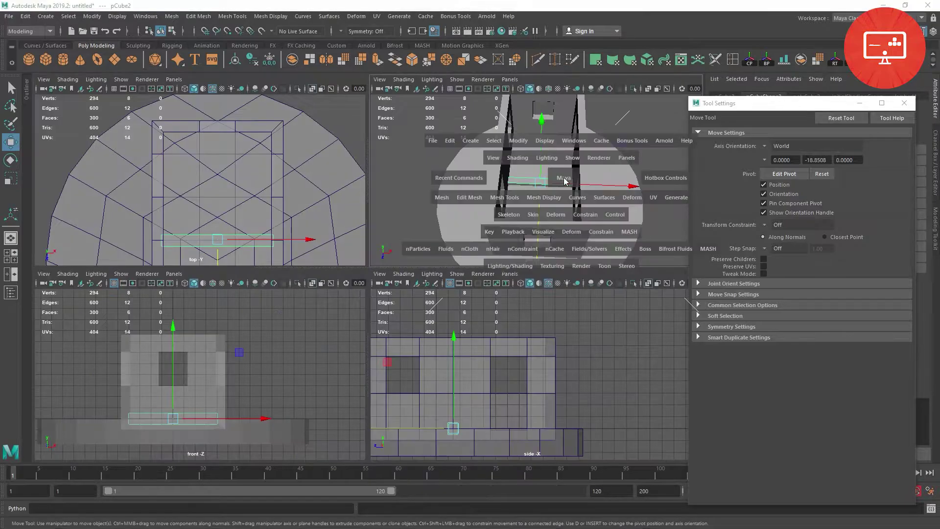
With Wireframe on Shaded, scale the selected partition vertices flat and merge them
key(space)
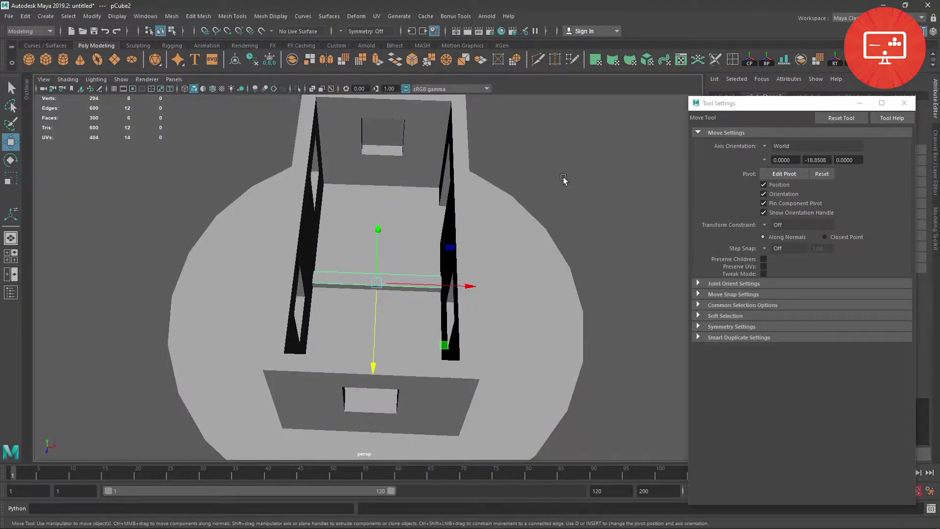
mouse_move(320, 213)
alt+mouse_down()
mouse_move(478, 213)
mouse_move(346, 112)
alt+mouse_up()
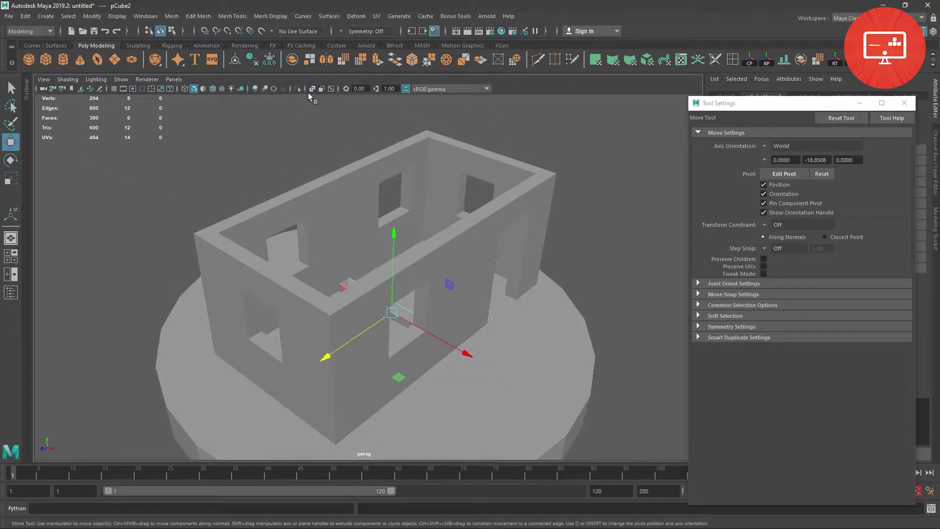
click(212, 88)
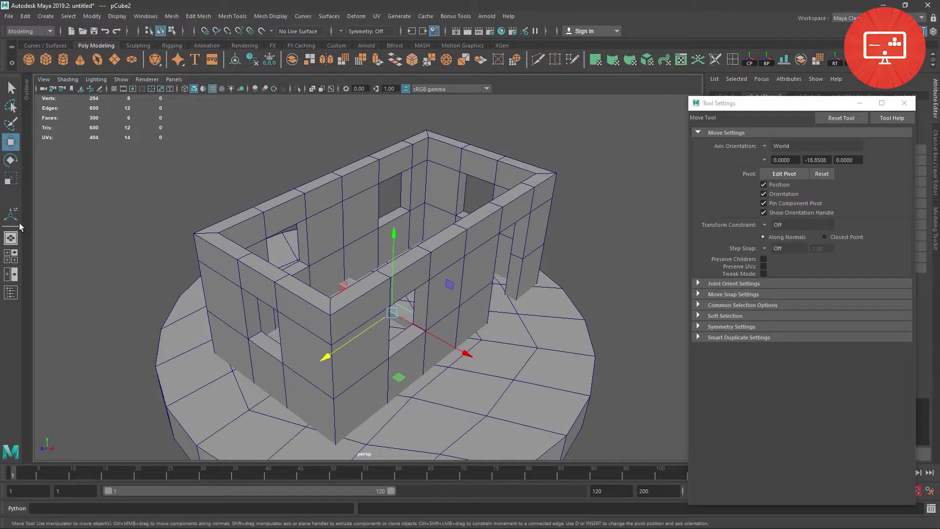
click(11, 178)
drag(387, 248, 392, 98)
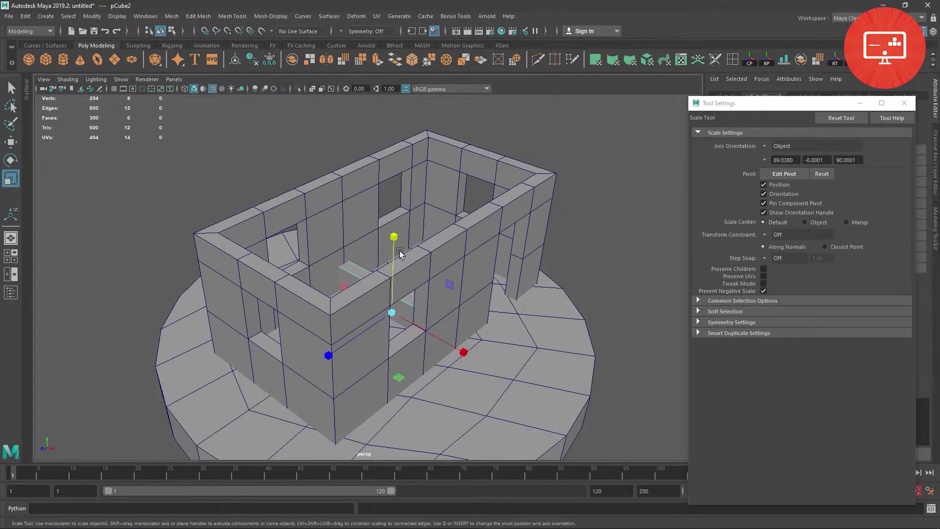
drag(394, 237, 411, 142)
click(429, 60)
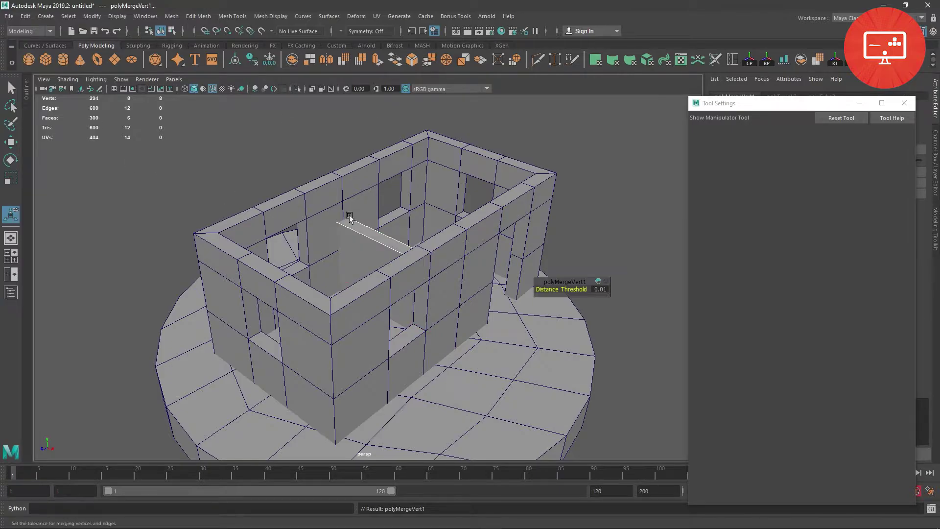
Raise the partition's top edge in Y to wall height
key(q)
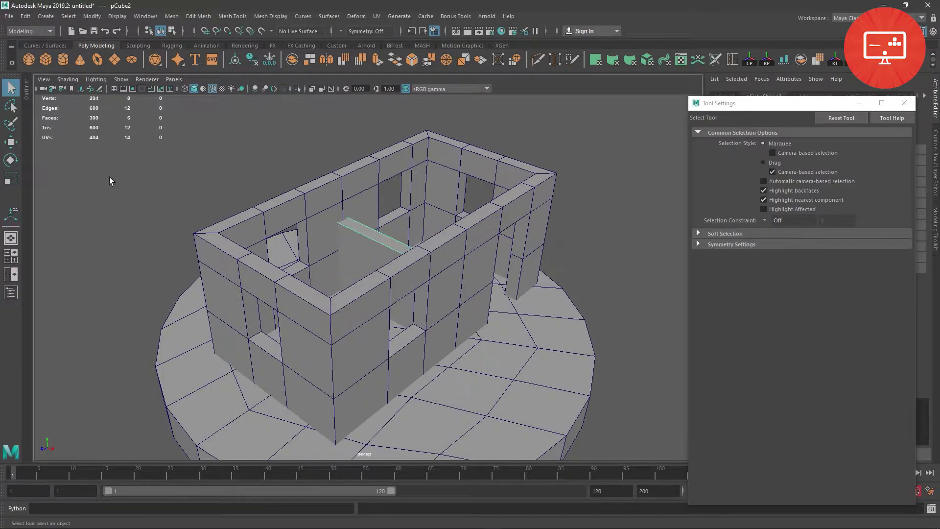
click(14, 142)
mouse_move(388, 230)
mouse_down()
mouse_move(391, 192)
mouse_move(598, 224)
mouse_move(370, 252)
mouse_up()
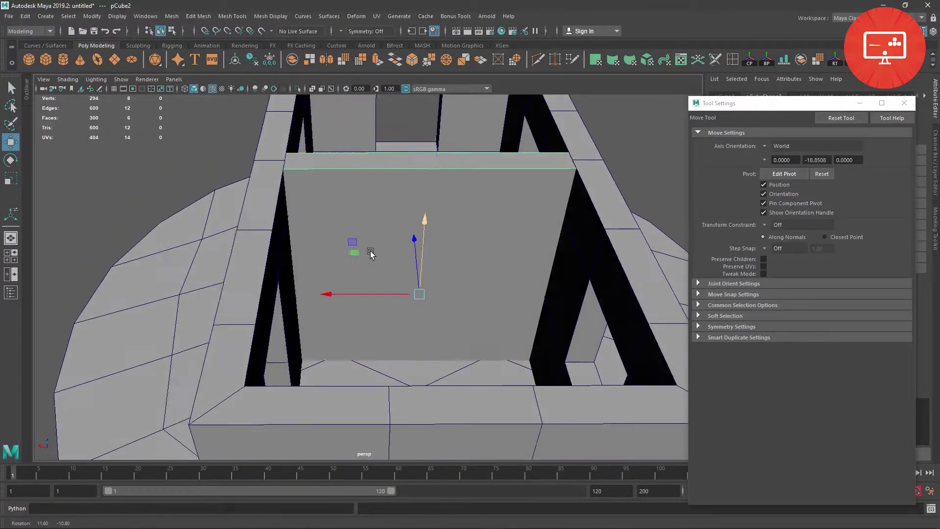
Slide the partition's side face inward along X to make a thin wall
right_drag(328, 230, 325, 192)
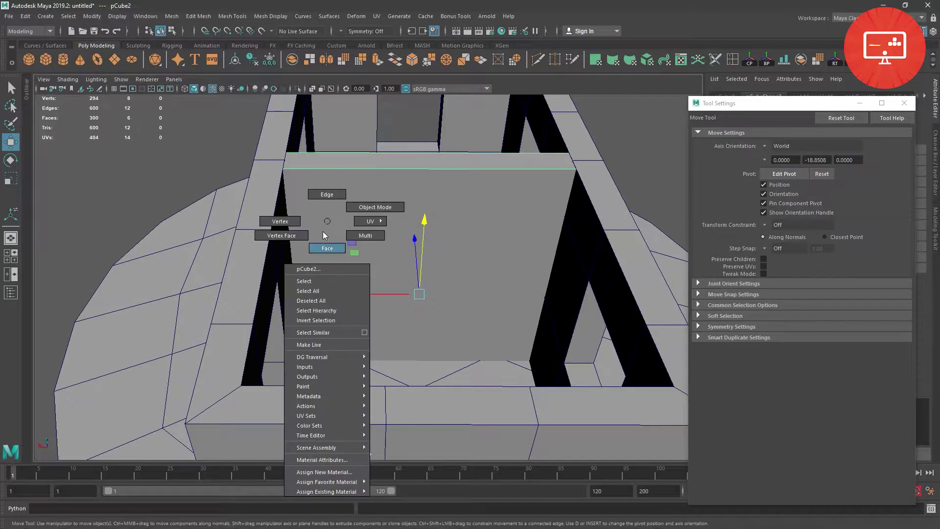
drag(221, 117, 305, 382)
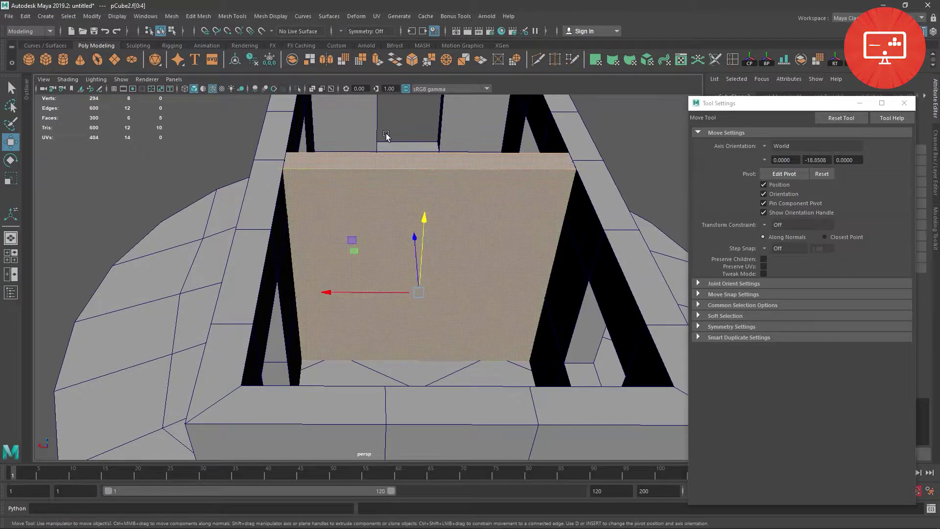
mouse_move(242, 289)
mouse_down()
mouse_move(250, 302)
mouse_move(332, 310)
mouse_up()
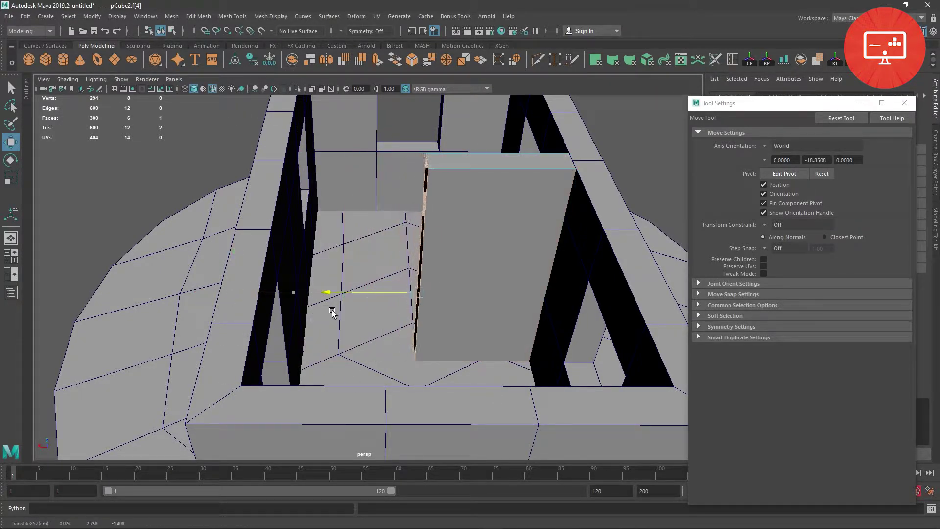
mouse_move(381, 278)
alt+mouse_down()
mouse_move(313, 284)
mouse_move(528, 164)
alt+mouse_up()
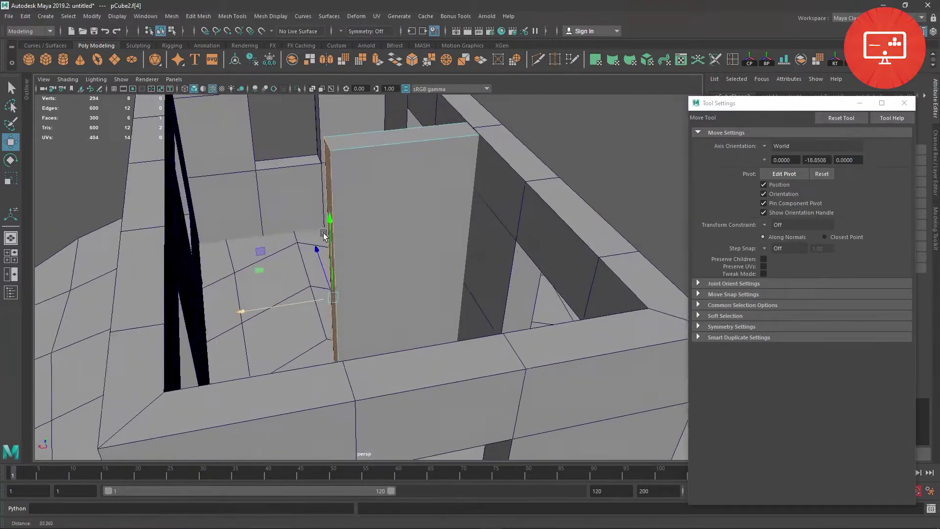
mouse_move(605, 171)
alt+mouse_down()
mouse_move(491, 212)
mouse_move(501, 244)
mouse_move(450, 217)
mouse_move(527, 132)
alt+mouse_up()
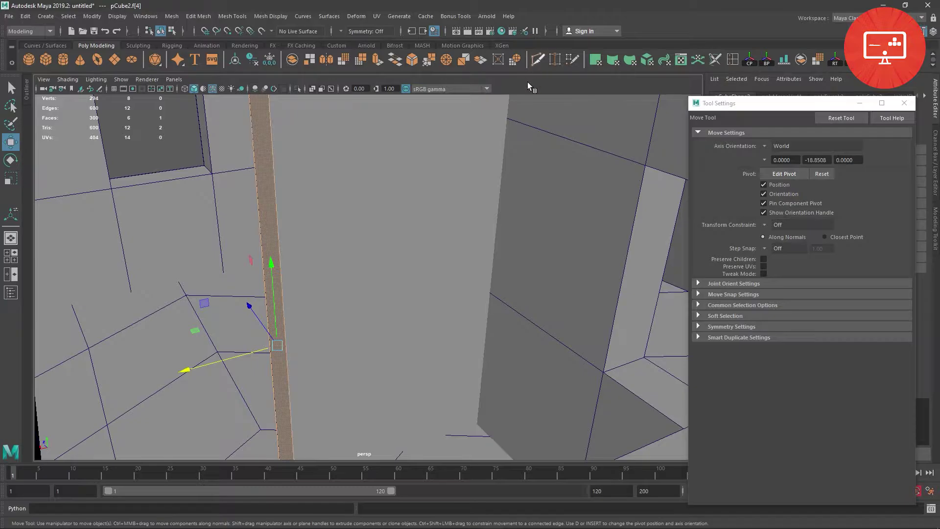
Cut a new edge loop across the partition wall and raise it slightly
click(537, 59)
alt+middle_drag(510, 147, 487, 185)
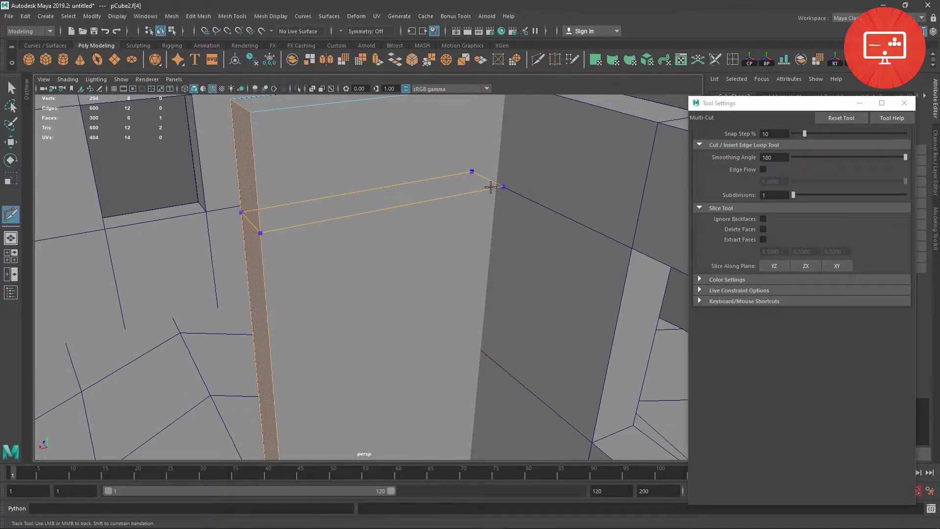
ctrl+click(491, 187)
click(11, 142)
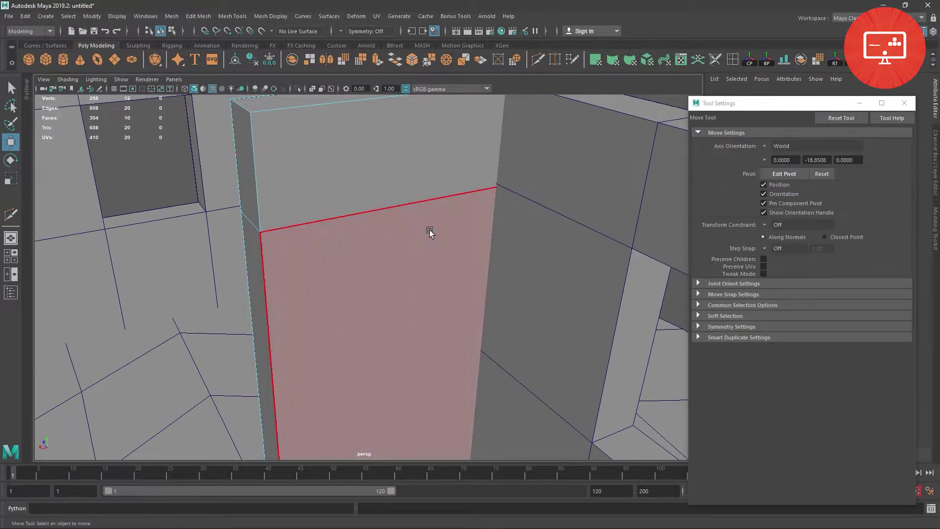
double_click(405, 196)
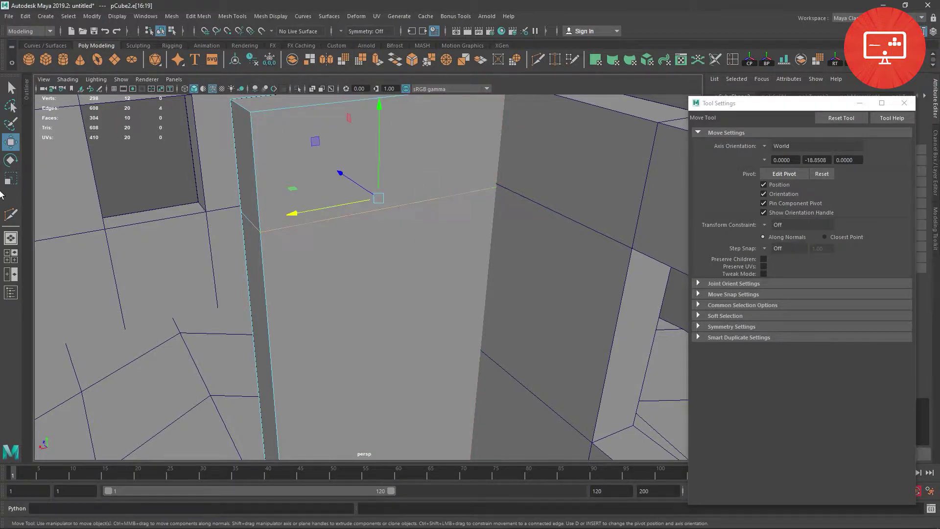
drag(378, 108, 378, 103)
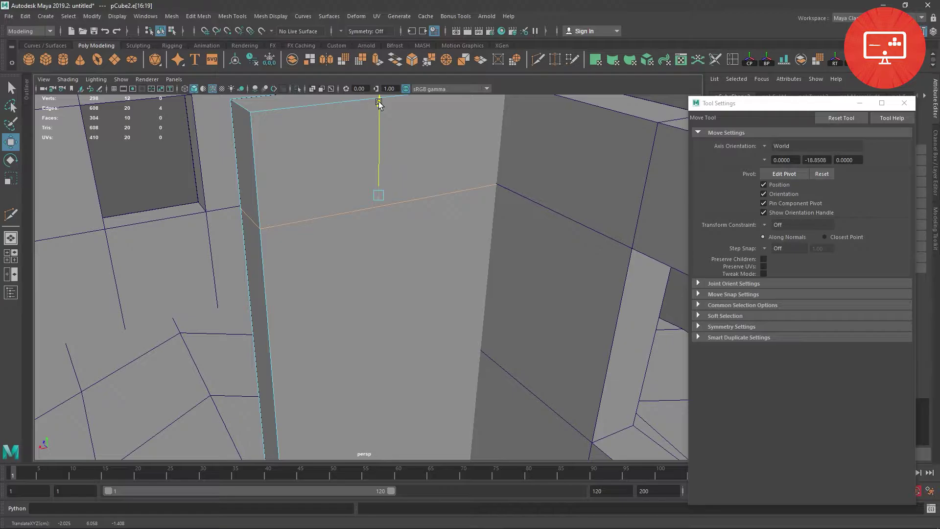
scroll(258, 199, down, 1)
scroll(266, 204, down, 2)
scroll(243, 250, down, 2)
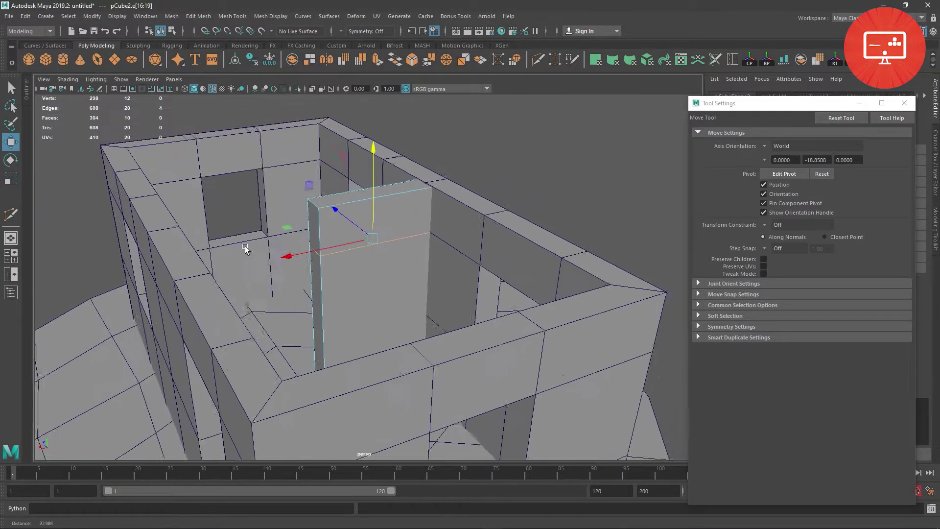
scroll(360, 294, down, 2)
Extrude the partition wall's upper side face along X toward the outer wall
key(F11)
click(309, 294)
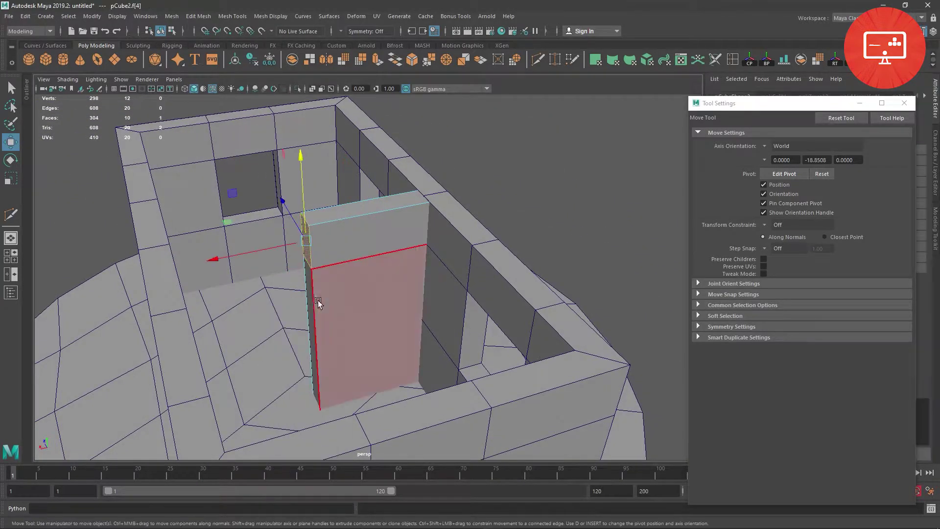
shift+click(311, 305)
drag(251, 366, 248, 336)
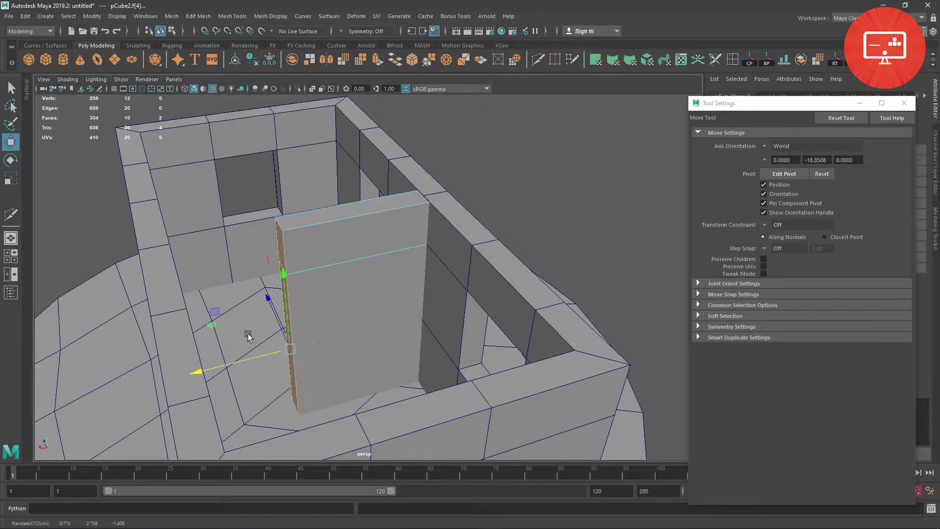
mouse_move(196, 372)
shift+mouse_down()
mouse_move(76, 297)
mouse_move(269, 256)
mouse_move(322, 265)
shift+mouse_up()
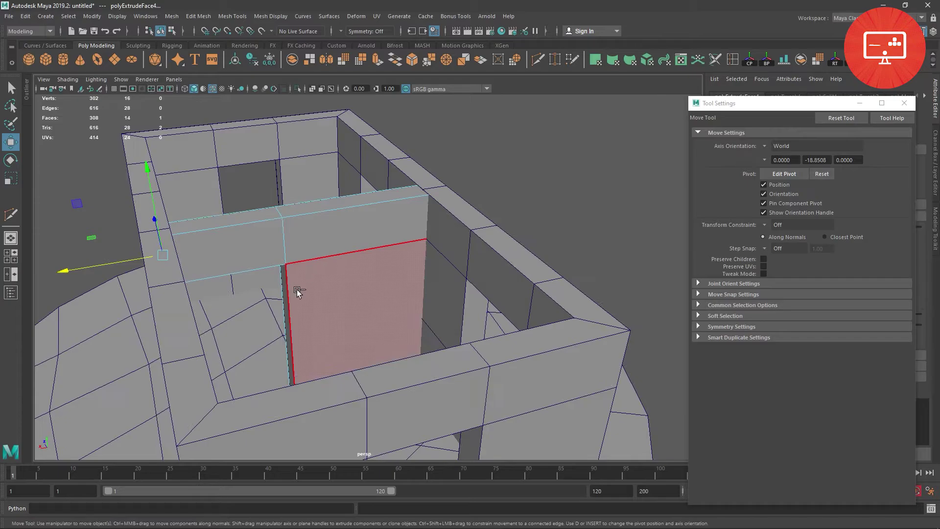
Snap the extruded end's vertices onto the outer wall, leaving a doorway beneath
click(280, 304)
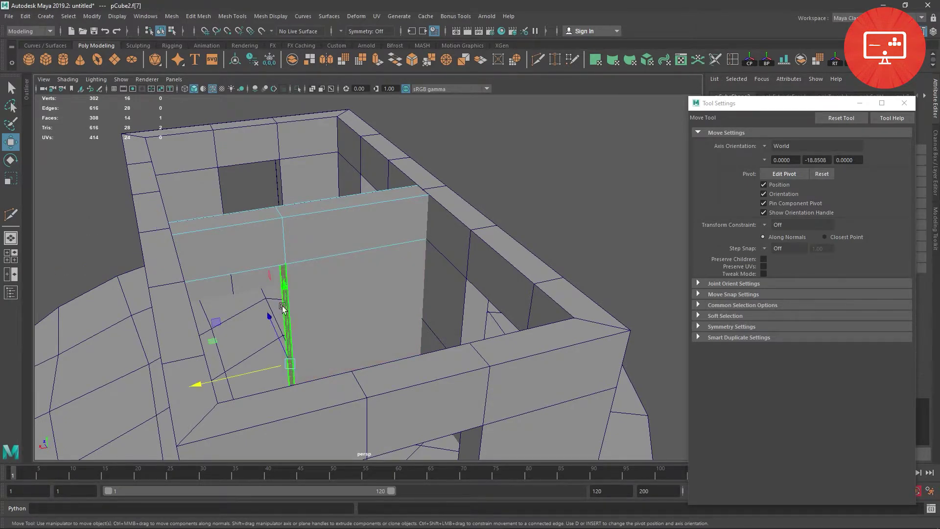
mouse_move(269, 304)
alt+mouse_down()
mouse_move(253, 275)
mouse_move(280, 226)
alt+mouse_up()
mouse_move(280, 227)
right_down()
mouse_move(275, 195)
mouse_move(245, 187)
right_up()
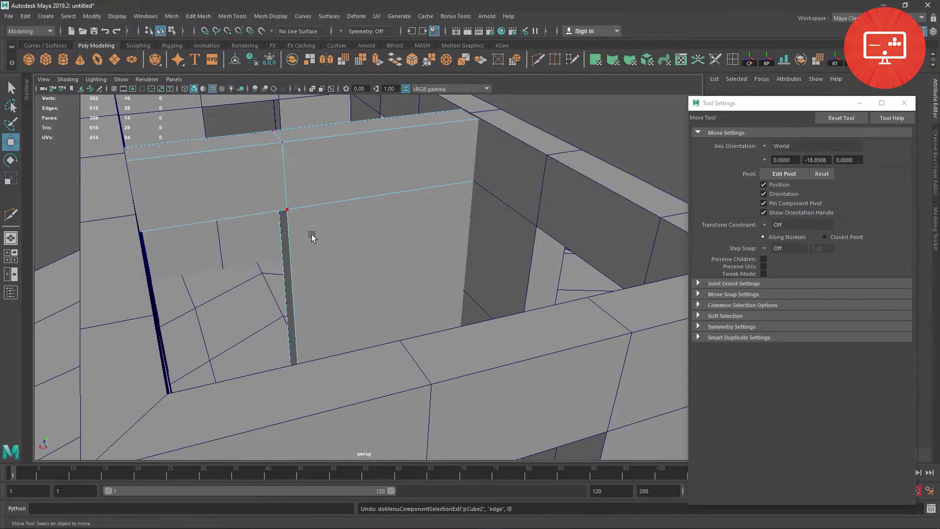
mouse_move(311, 235)
alt+mouse_down()
mouse_move(314, 311)
mouse_move(291, 254)
mouse_move(340, 378)
alt+mouse_up()
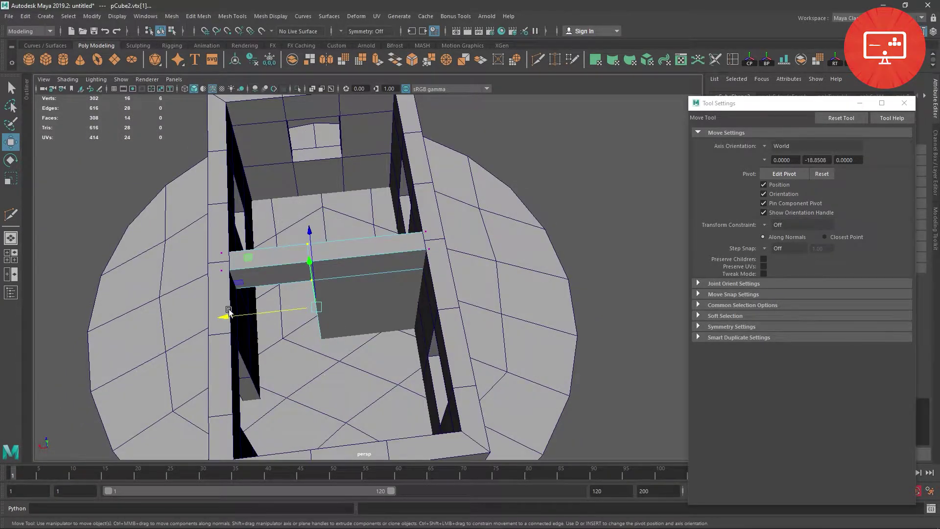
mouse_move(247, 317)
mouse_down()
mouse_move(234, 320)
mouse_move(294, 289)
mouse_up()
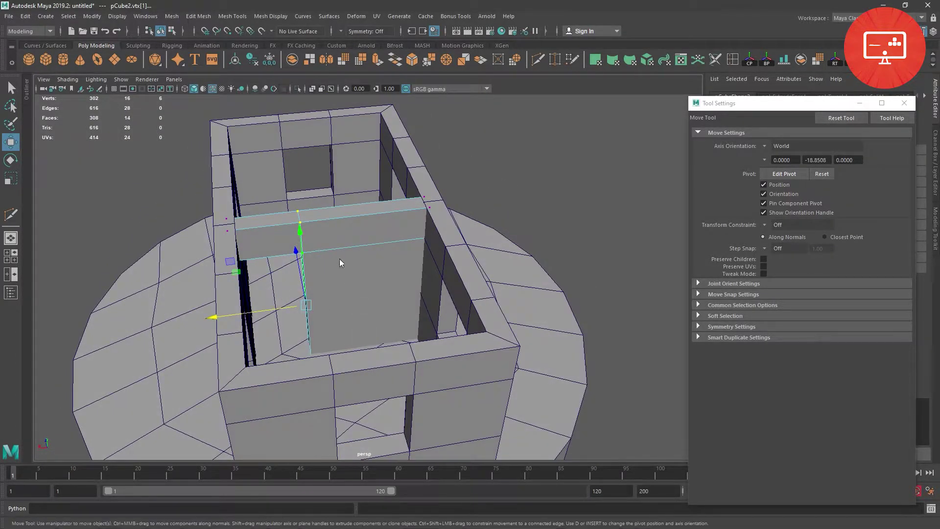
click(502, 236)
scroll(502, 236, down, 5)
mouse_move(521, 315)
alt+mouse_down()
mouse_move(509, 279)
mouse_move(386, 393)
alt+mouse_up()
Enlarge the round base disc and lower it beneath the house
click(386, 392)
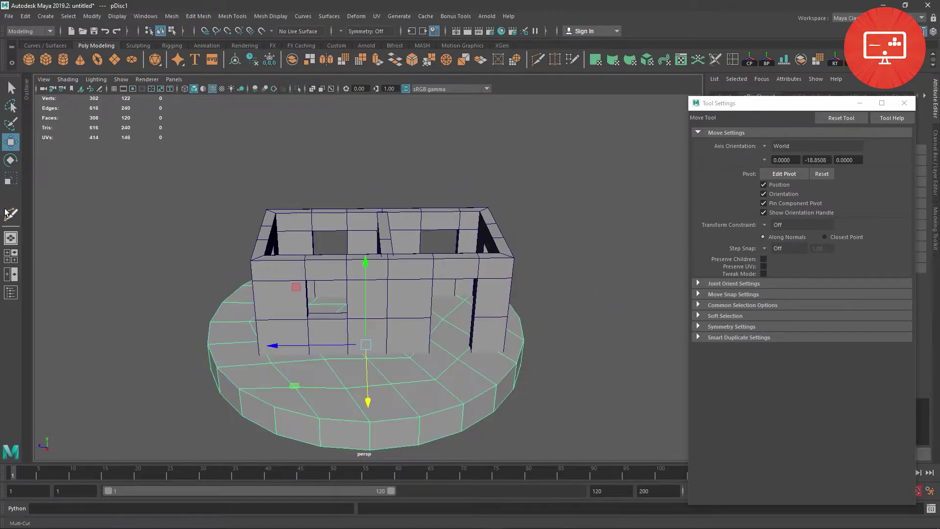
key(r)
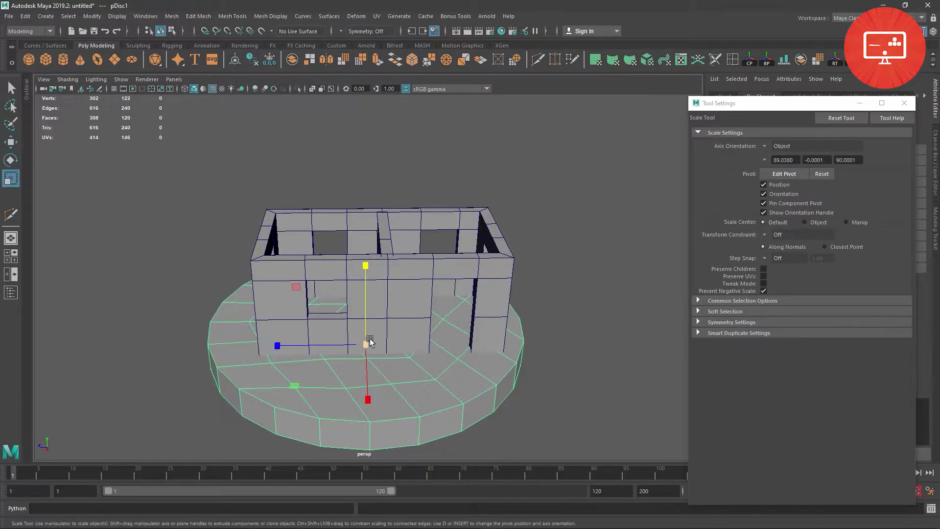
drag(368, 344, 556, 436)
key(w)
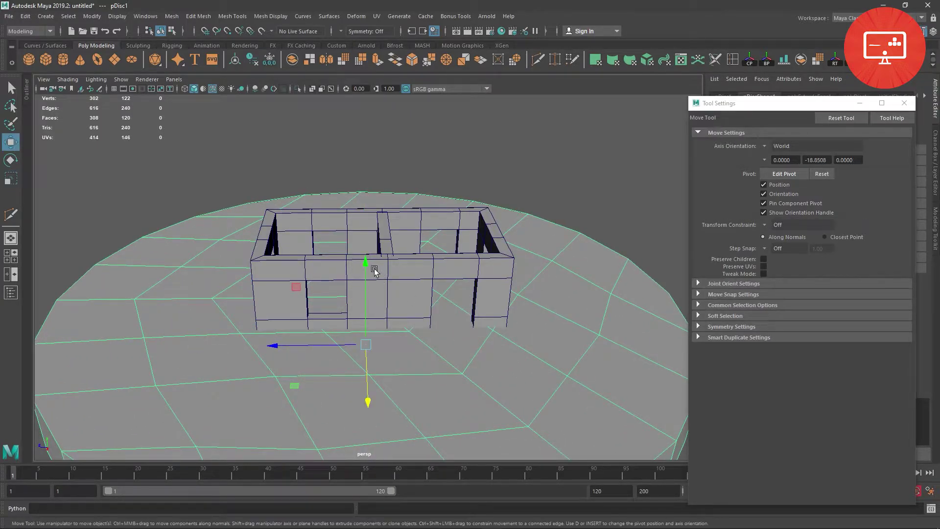
mouse_move(376, 269)
mouse_down()
mouse_move(376, 301)
mouse_move(377, 290)
mouse_up()
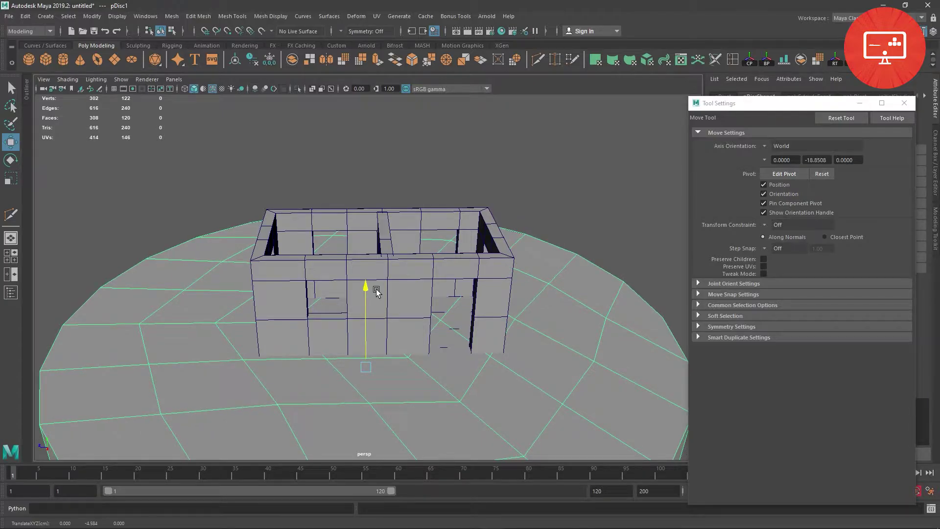
click(582, 219)
Maximize the side view from the four-view layout, facing the house's long wall
mouse_move(582, 219)
alt+mouse_down()
mouse_move(509, 227)
mouse_move(441, 254)
alt+mouse_up()
scroll(384, 279, up, 3)
mouse_move(384, 279)
alt+mouse_down()
mouse_move(465, 269)
mouse_move(388, 289)
mouse_move(304, 212)
mouse_move(300, 243)
mouse_move(440, 258)
mouse_move(404, 247)
alt+mouse_up()
key(space)
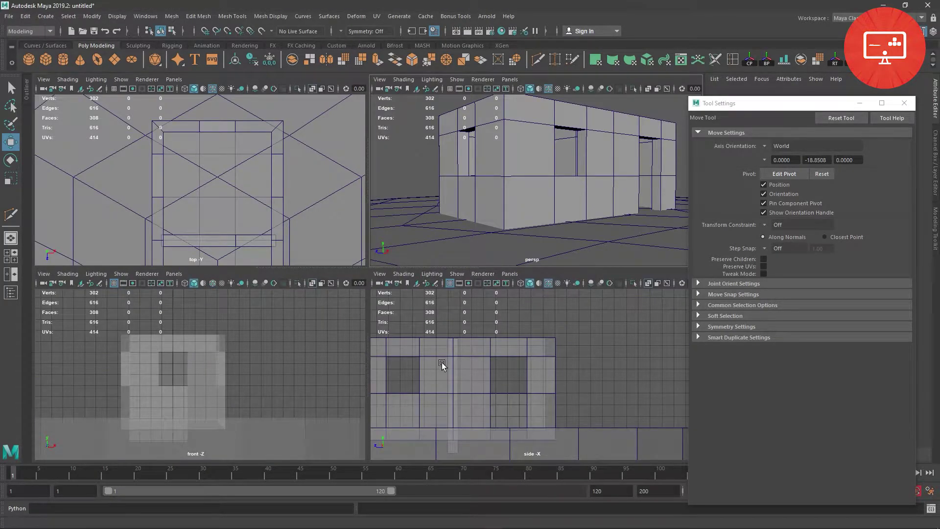
key(space)
scroll(321, 290, up, 2)
scroll(409, 278, up, 1)
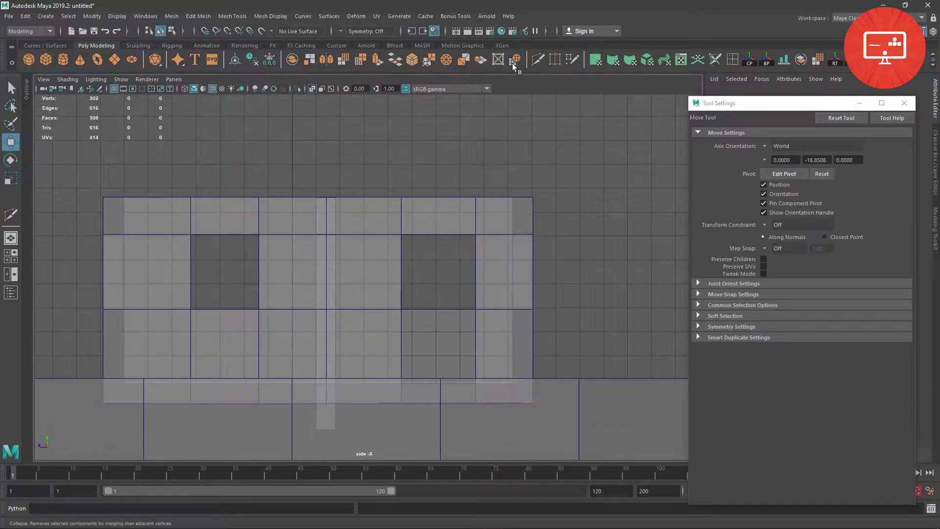
Multi-Cut a slanted edge from the long wall's left side to a window corner
click(538, 59)
scroll(237, 253, down, 2)
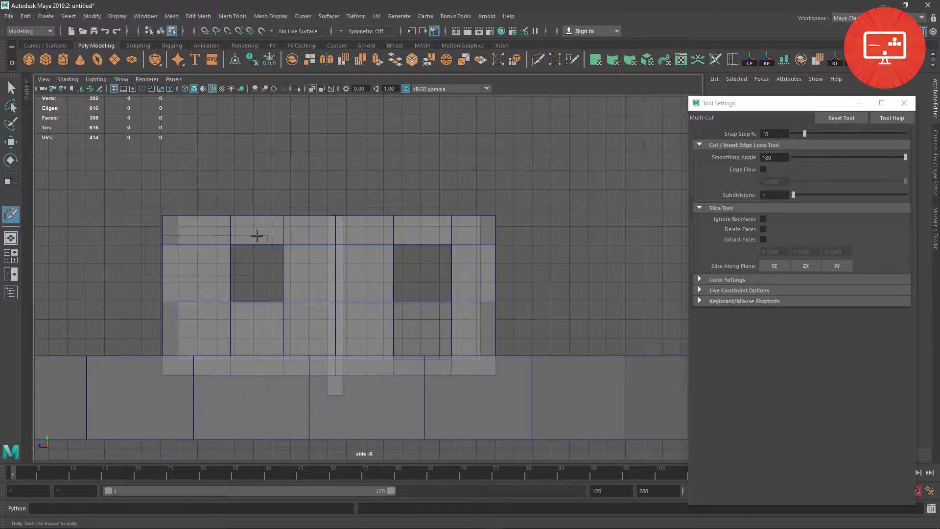
key(q)
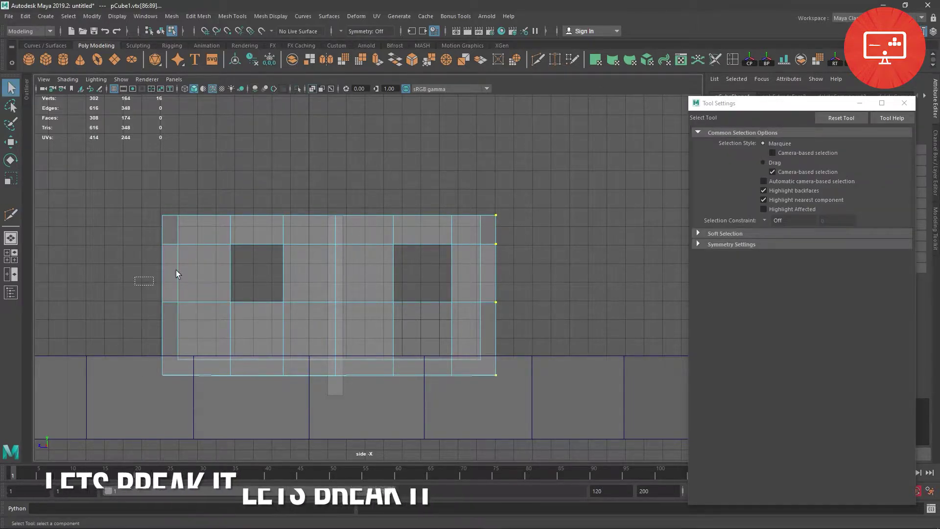
click(11, 214)
click(150, 288)
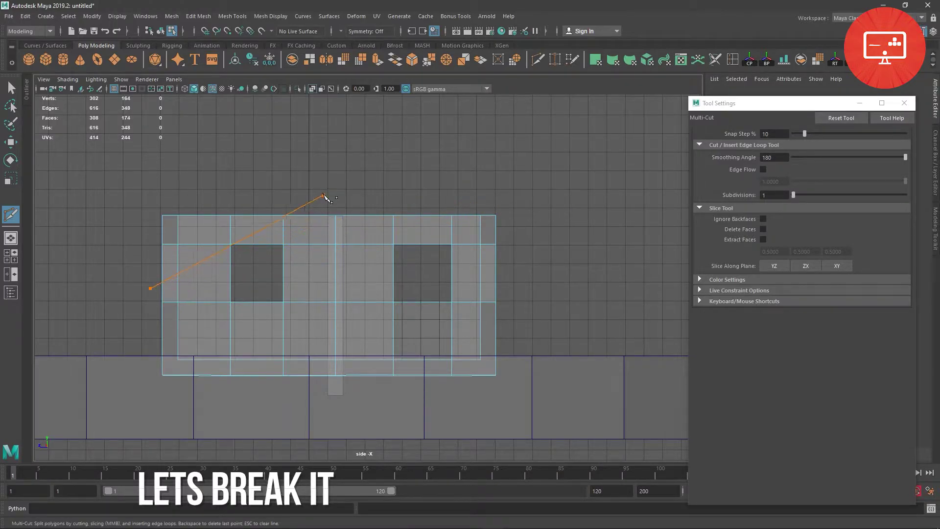
click(255, 255)
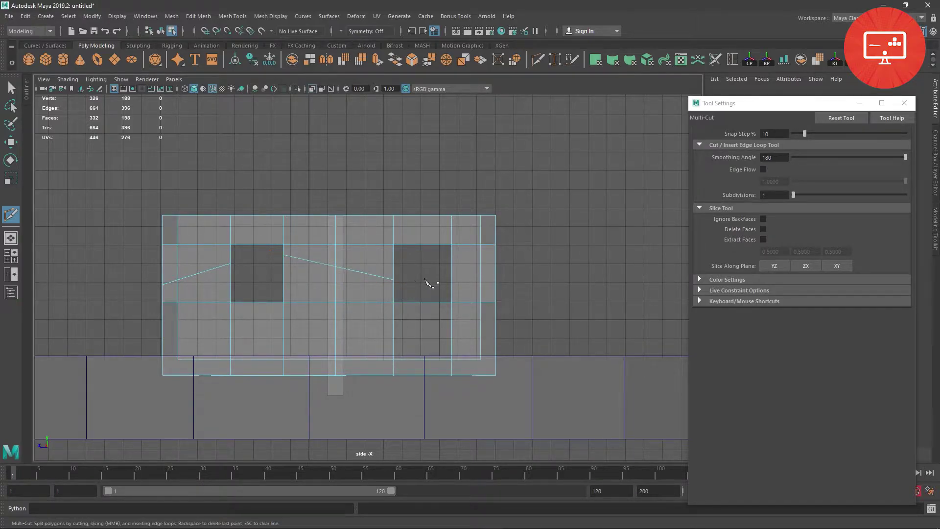
Add diagonal cuts to the end wall in front view, then orbit the perspective view to check
key(space)
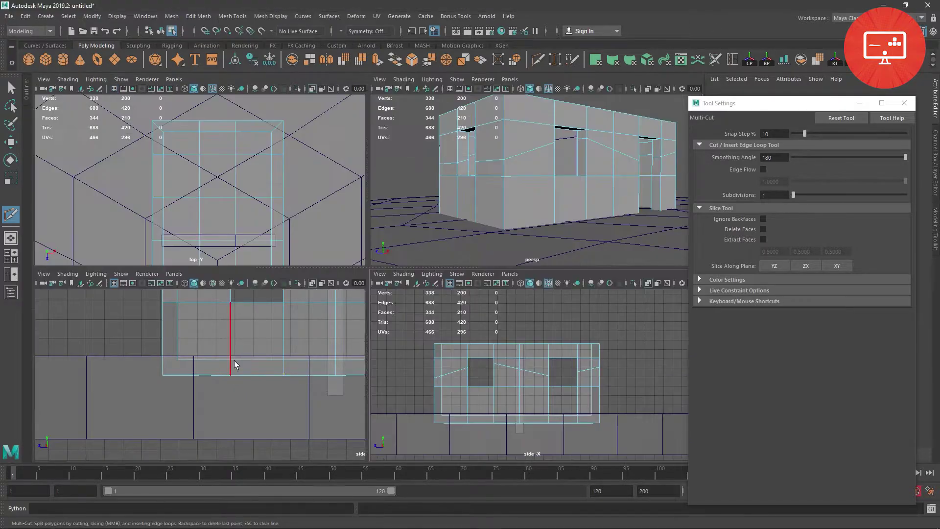
key(space)
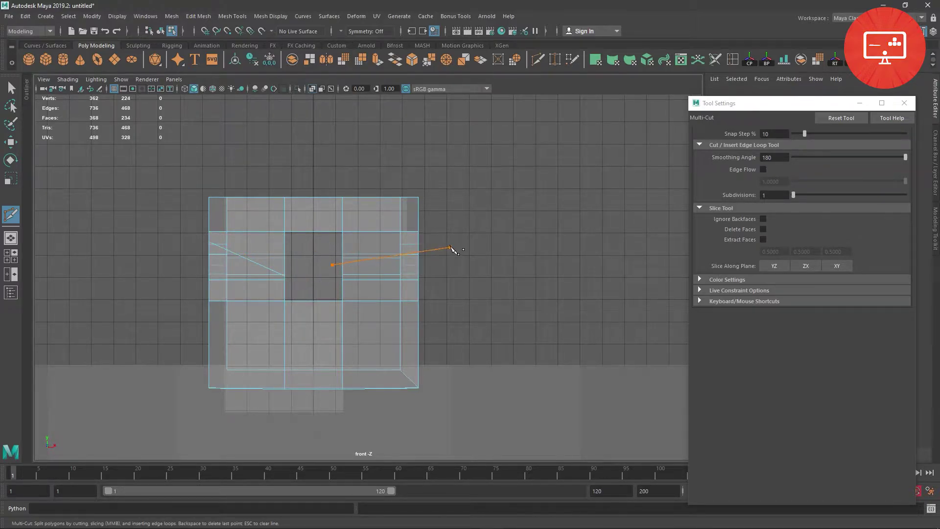
key(space)
key(space)
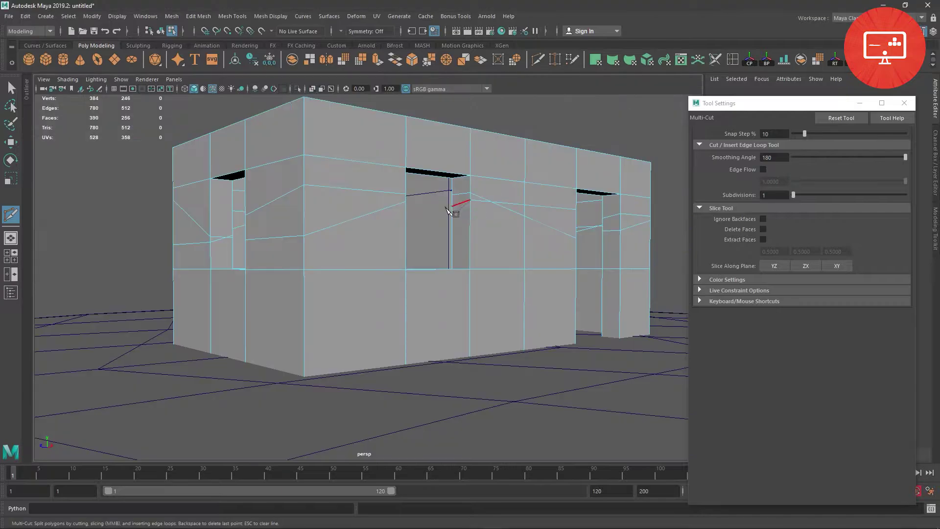
mouse_move(457, 210)
alt+mouse_down()
mouse_move(431, 273)
mouse_move(535, 289)
mouse_move(88, 204)
alt+mouse_up()
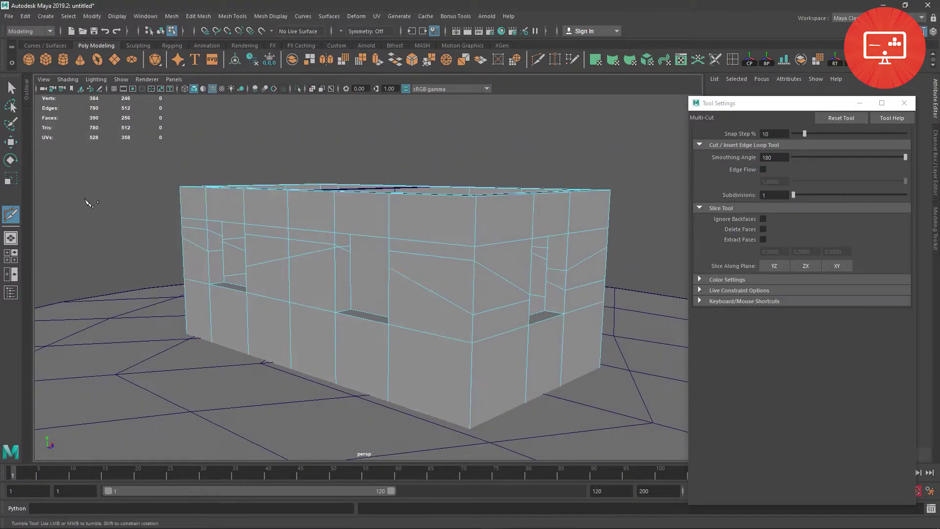
In face mode, delete the long wall's top band and the right wall's upper faces
click(10, 142)
right_drag(326, 205, 340, 221)
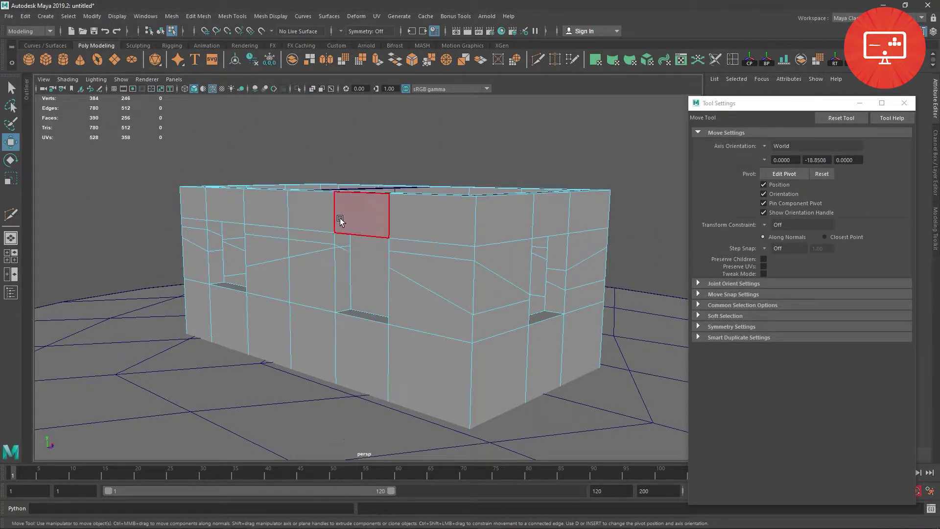
key(space)
key(space)
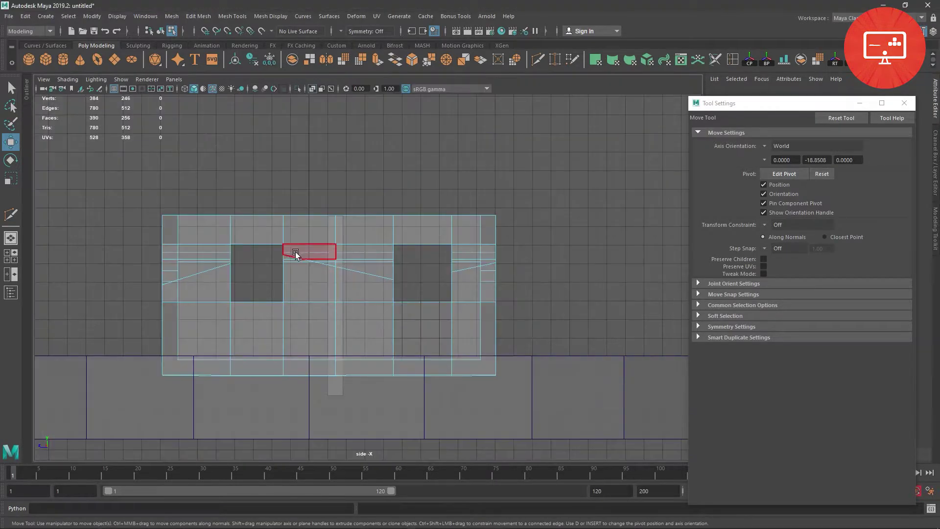
mouse_move(123, 175)
mouse_down()
mouse_move(374, 227)
mouse_move(529, 243)
mouse_up()
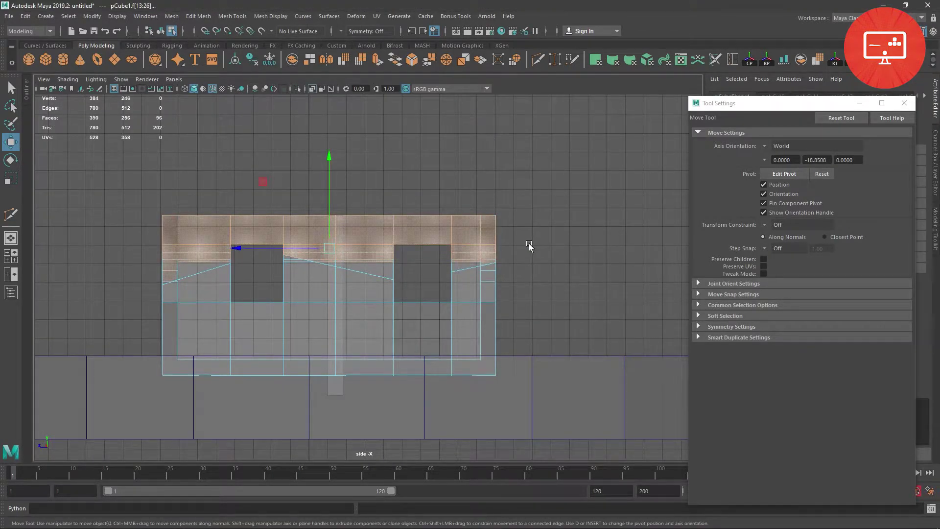
key(Delete)
drag(378, 227, 394, 276)
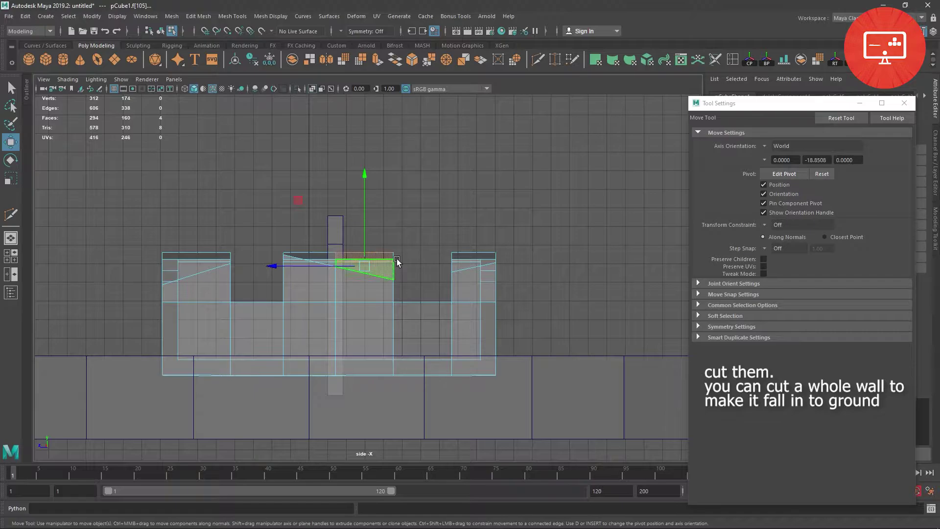
key(Delete)
drag(481, 255, 481, 256)
key(Delete)
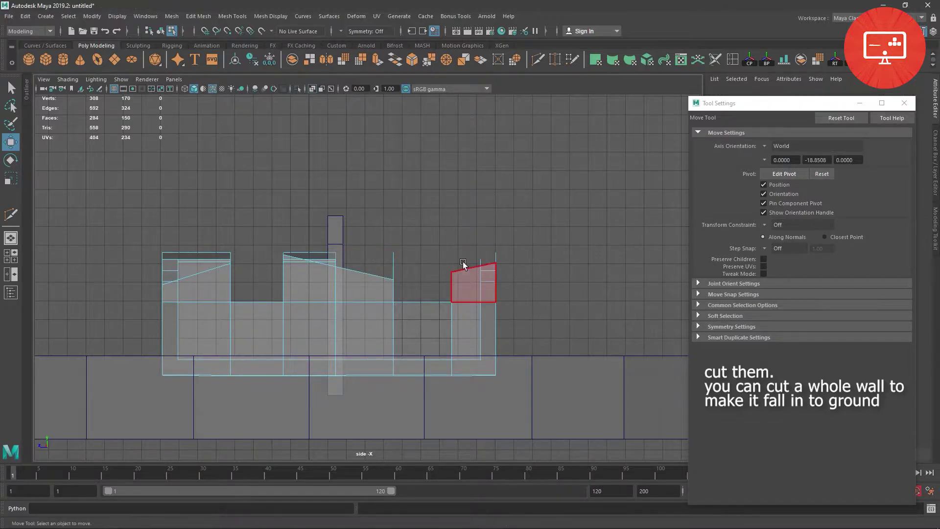
drag(400, 257, 401, 259)
key(Delete)
drag(469, 246, 485, 266)
key(Delete)
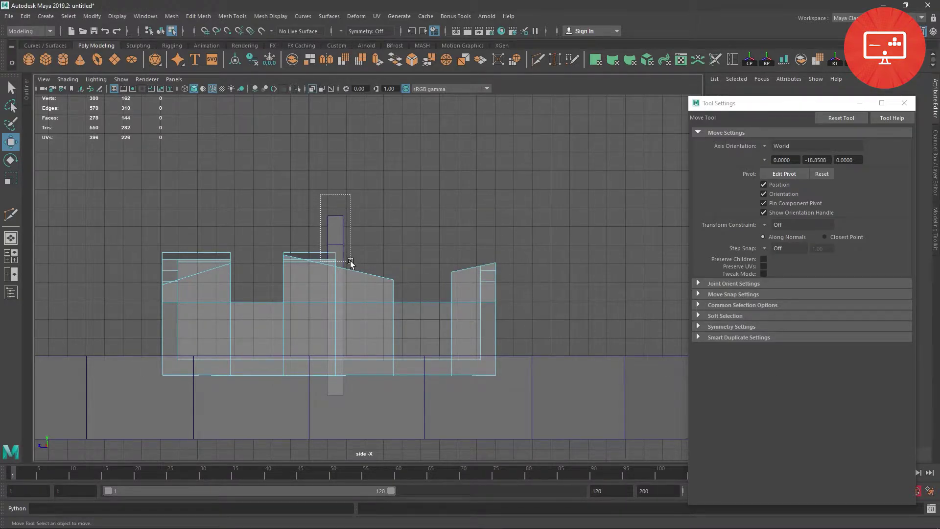
Delete the centre and left wall faces above the cuts, undoing one extra deletion
key(Delete)
mouse_move(349, 255)
mouse_down()
mouse_move(337, 265)
mouse_move(317, 263)
mouse_up()
key(Delete)
key(Delete)
key(ctrl+z)
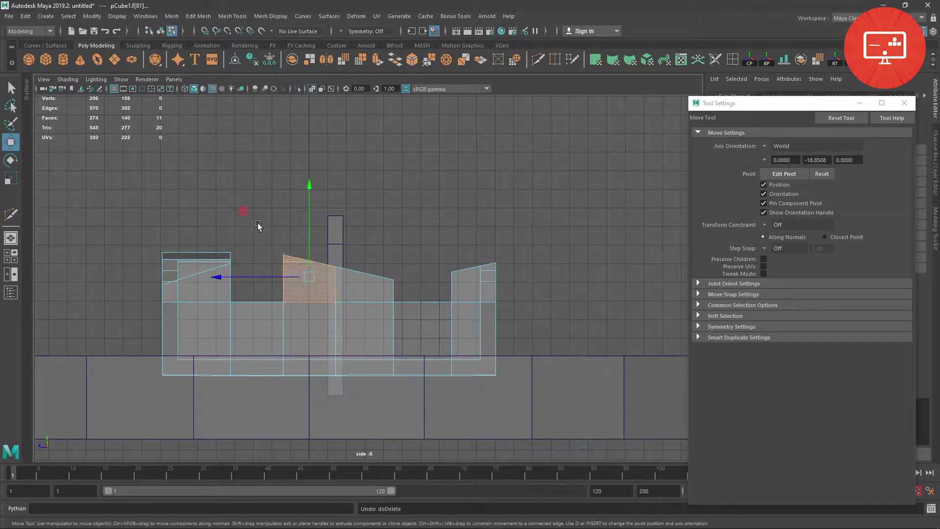
drag(126, 214, 190, 270)
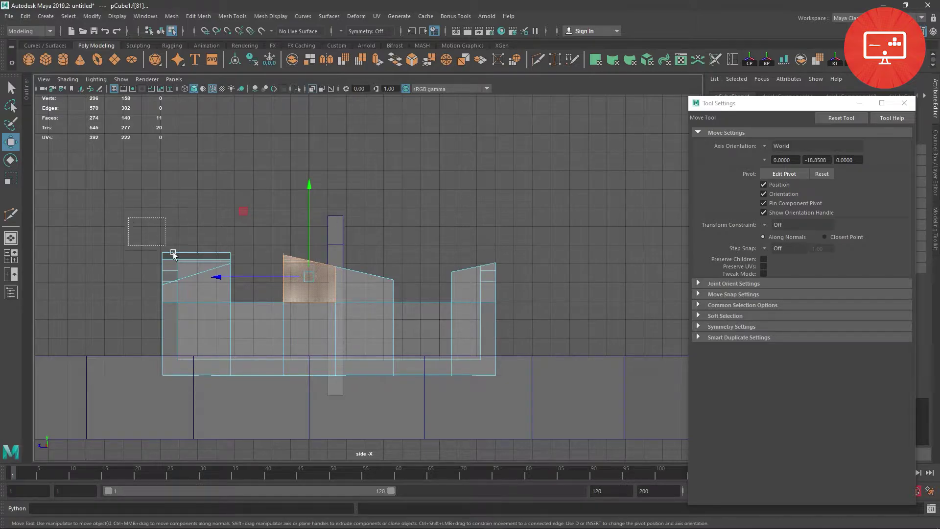
key(Delete)
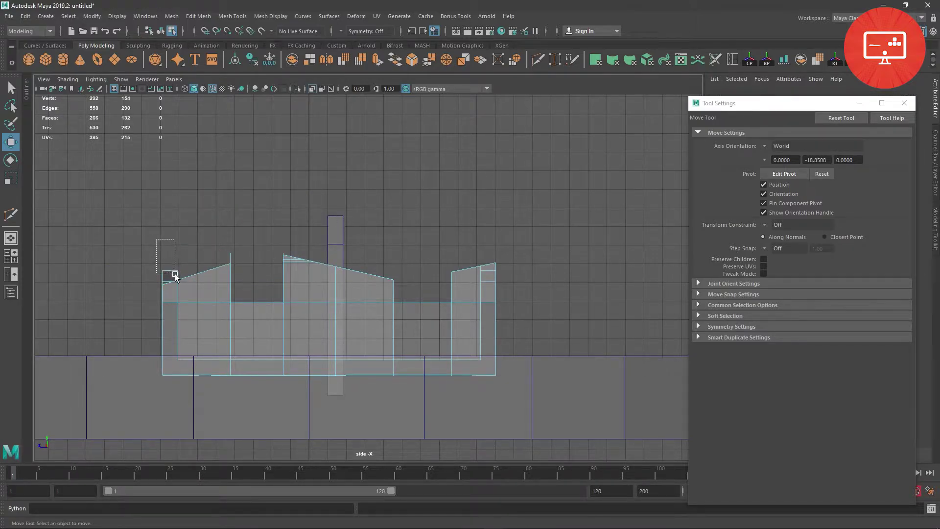
drag(157, 239, 176, 276)
key(Delete)
key(Delete)
mouse_move(222, 233)
mouse_down()
mouse_move(240, 260)
mouse_move(294, 258)
mouse_up()
key(space)
key(space)
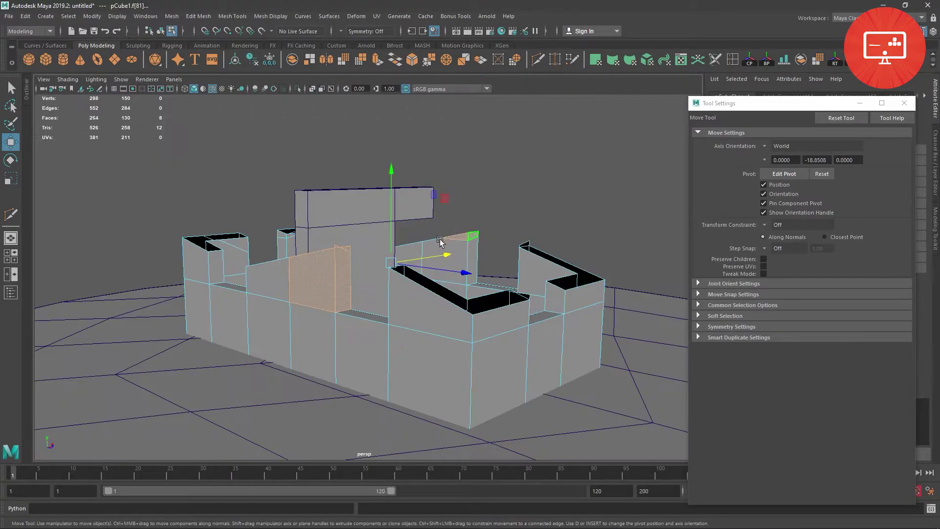
Delete the narrow leftover face at a wall end
alt+drag(403, 216, 441, 294)
scroll(466, 399, up, 3)
scroll(360, 255, up, 3)
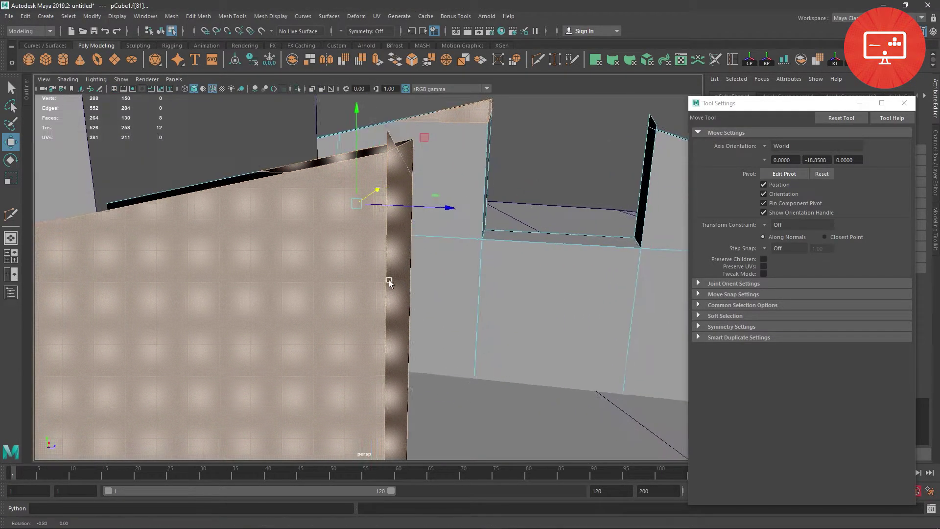
alt+drag(391, 279, 292, 241)
click(241, 188)
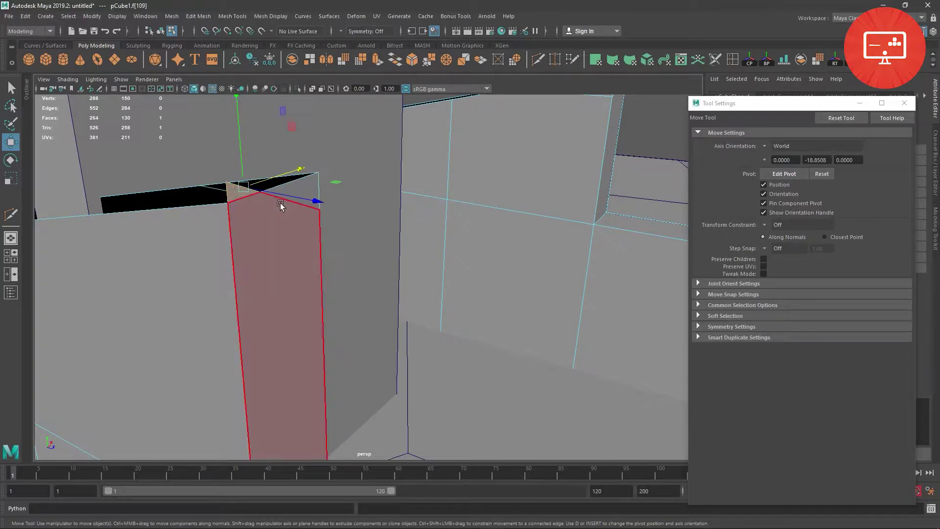
mouse_move(281, 204)
alt+mouse_down()
mouse_move(367, 244)
mouse_move(324, 256)
mouse_move(346, 260)
mouse_move(352, 248)
alt+mouse_up()
scroll(367, 235, down, 3)
key(Delete)
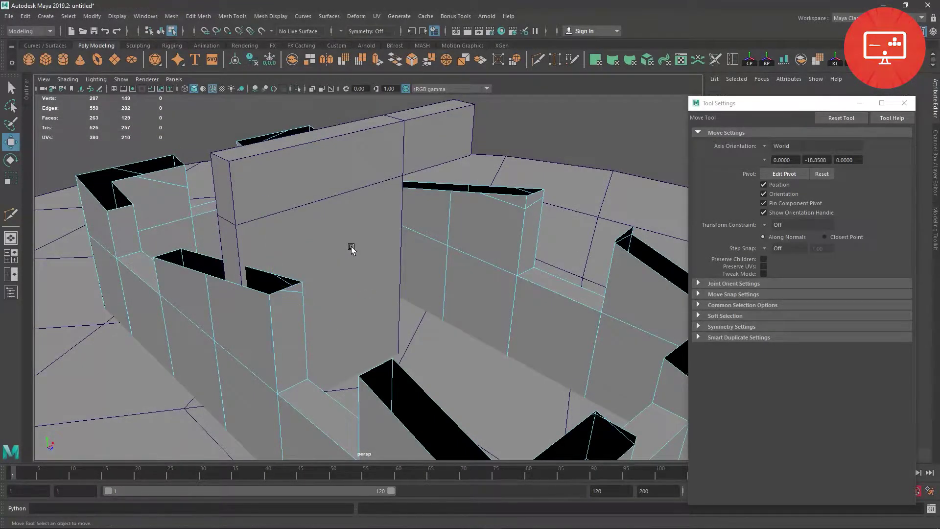
Remove the small triangular faces and stray pieces along the wall tops
click(295, 286)
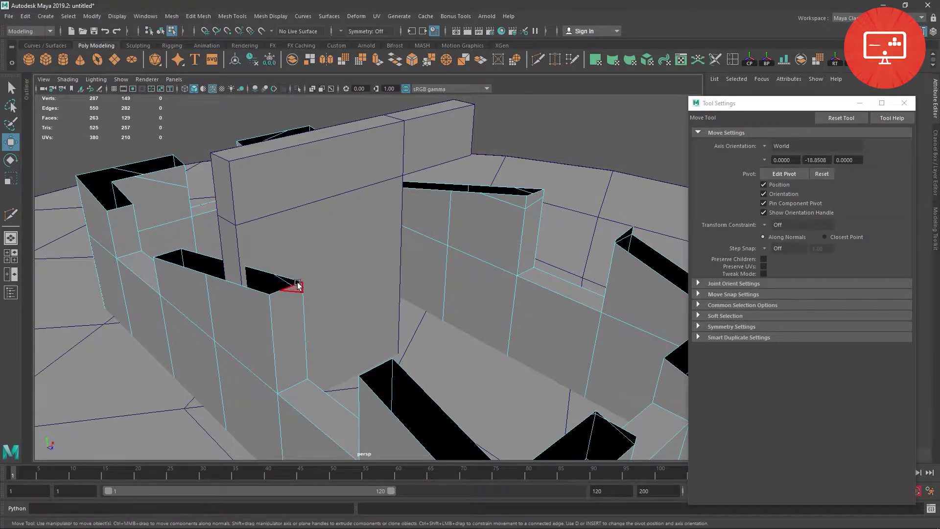
alt+drag(347, 284, 420, 301)
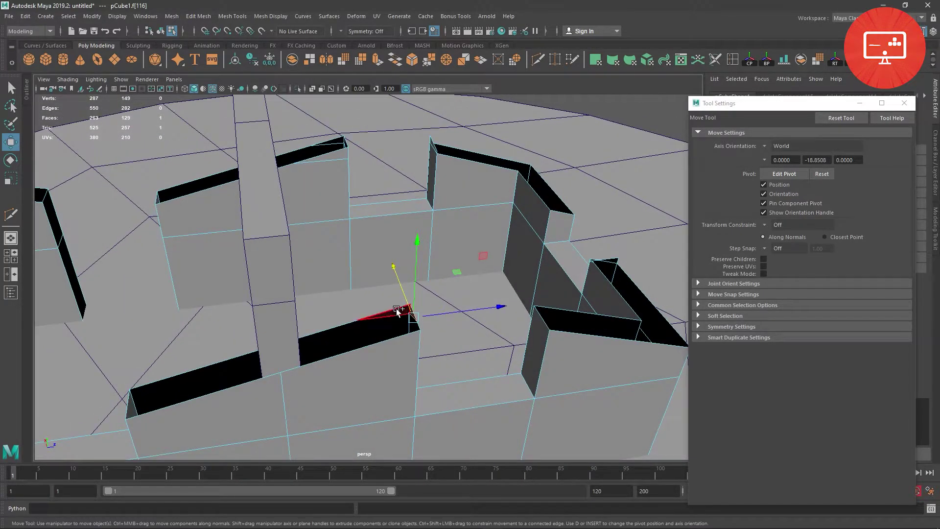
shift+click(333, 138)
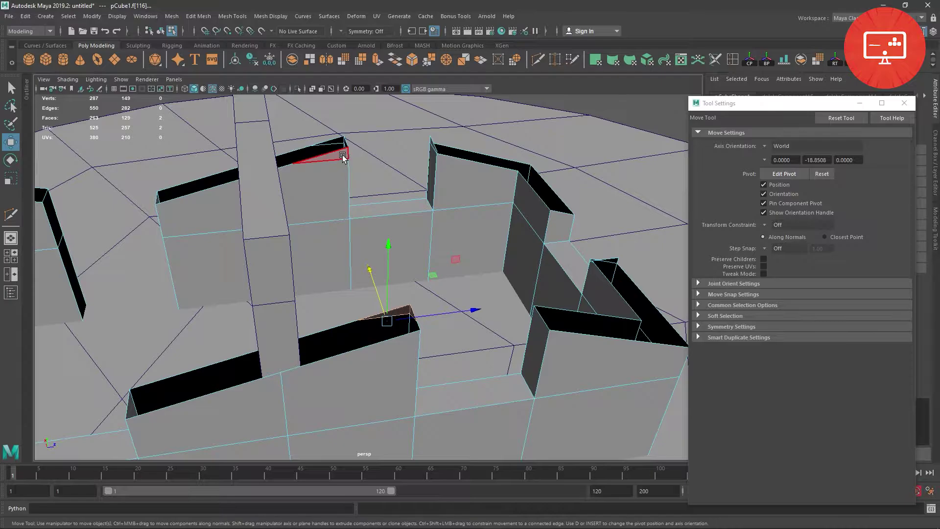
key(Delete)
mouse_move(382, 154)
alt+mouse_down()
mouse_move(396, 136)
mouse_move(386, 131)
alt+mouse_up()
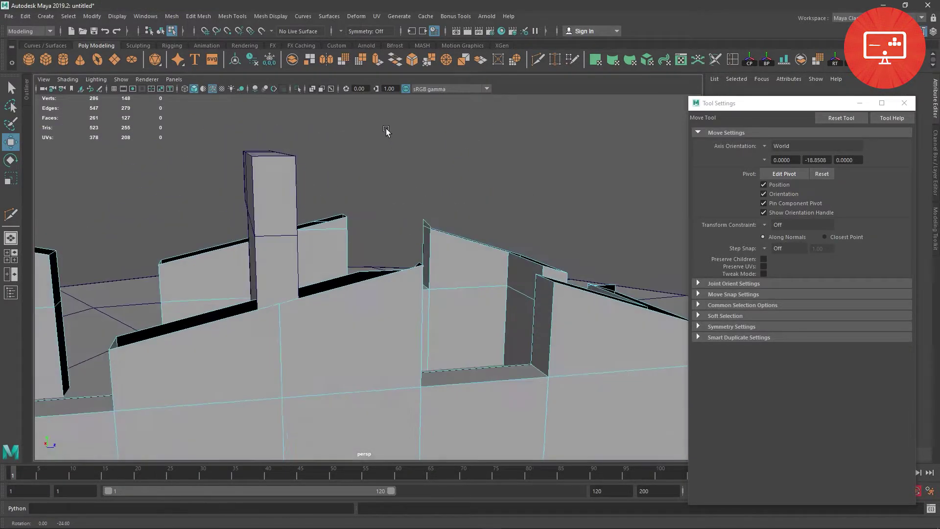
drag(351, 219, 351, 217)
key(Delete)
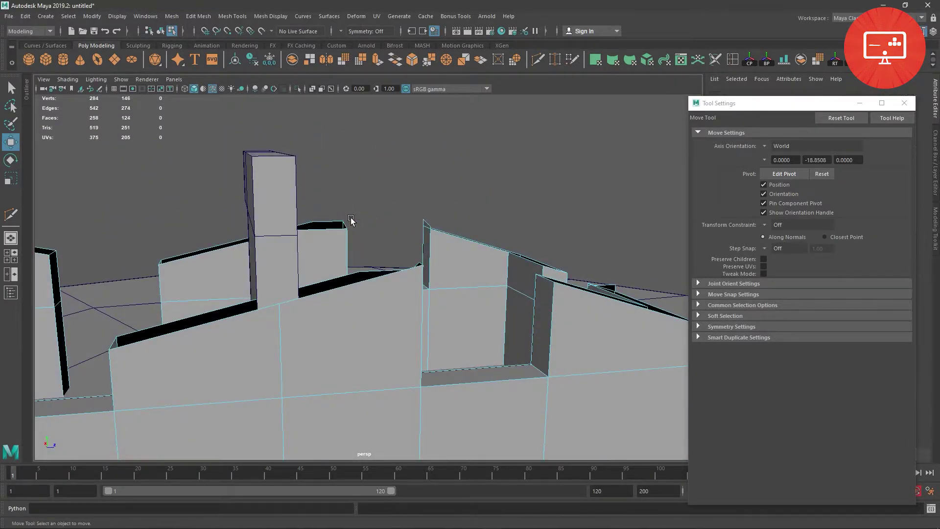
scroll(382, 236, down, 5)
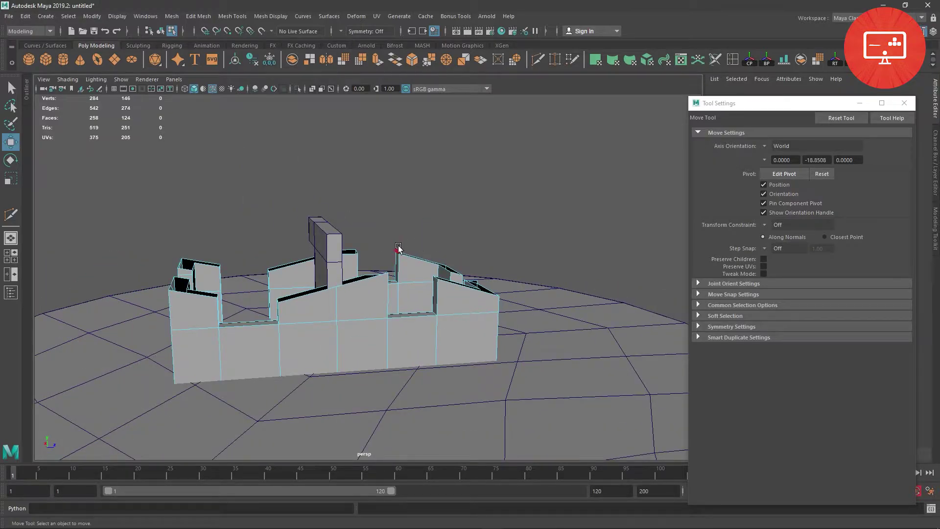
click(398, 246)
key(Delete)
Delete the stray corner vertices on the right wall
mouse_move(399, 246)
alt+mouse_down()
mouse_move(199, 272)
mouse_move(243, 290)
mouse_move(504, 290)
mouse_move(520, 278)
alt+mouse_up()
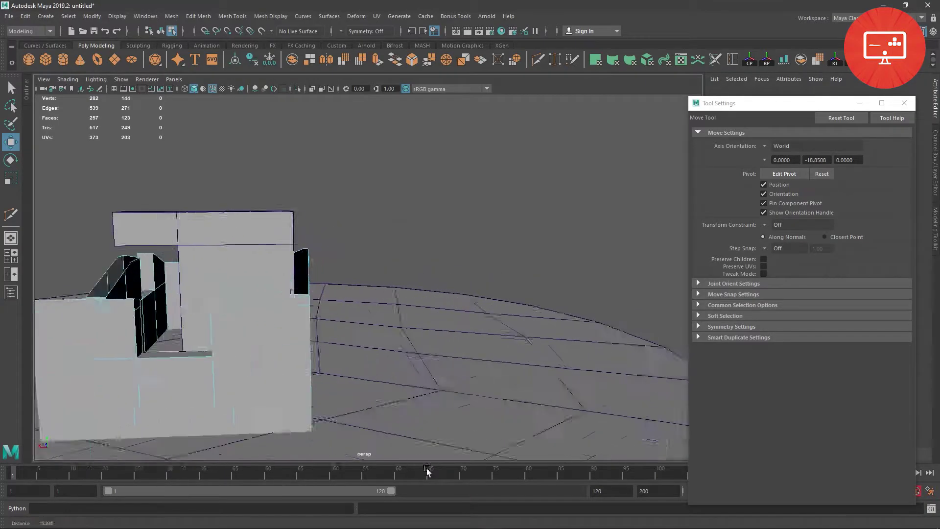
mouse_move(520, 279)
alt+right_down()
mouse_move(465, 374)
mouse_move(457, 287)
mouse_move(430, 282)
alt+right_up()
alt+middle_drag(430, 283, 357, 264)
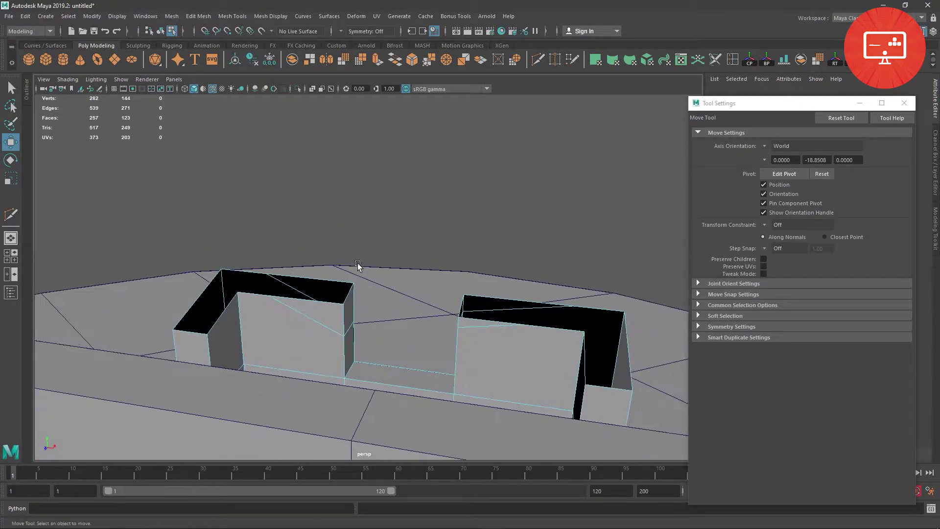
drag(358, 266, 333, 309)
key(Delete)
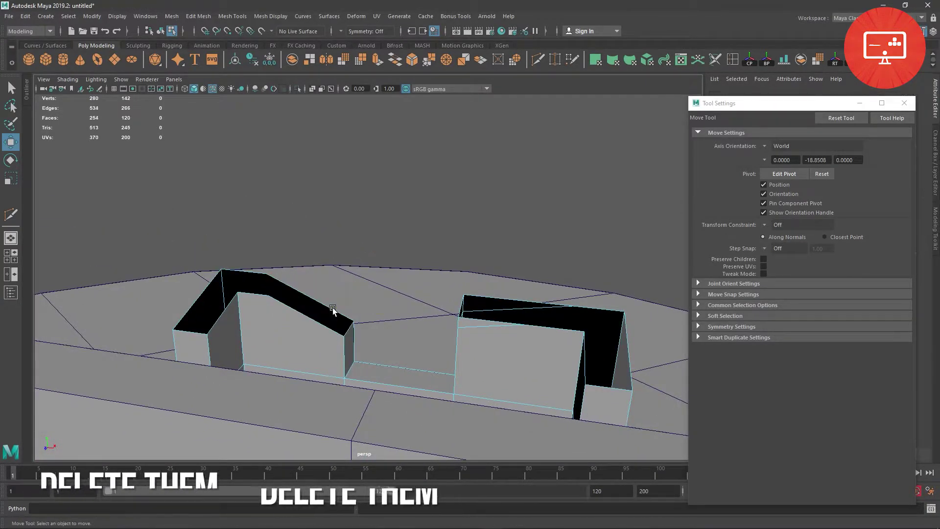
Delete the right wall's leftover top faces and the sloped face left behind
scroll(449, 294, up, 3)
scroll(449, 287, up, 2)
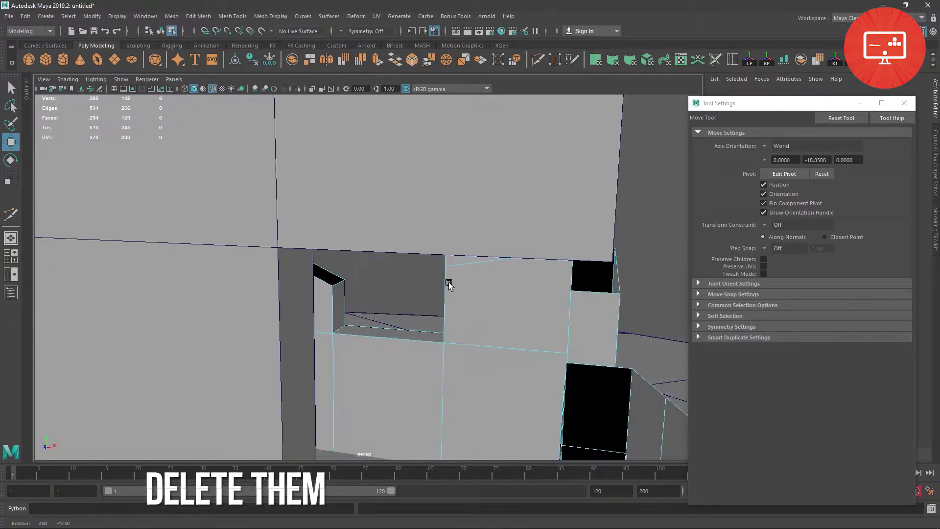
scroll(461, 274, up, 2)
scroll(441, 296, up, 2)
scroll(418, 298, down, 1)
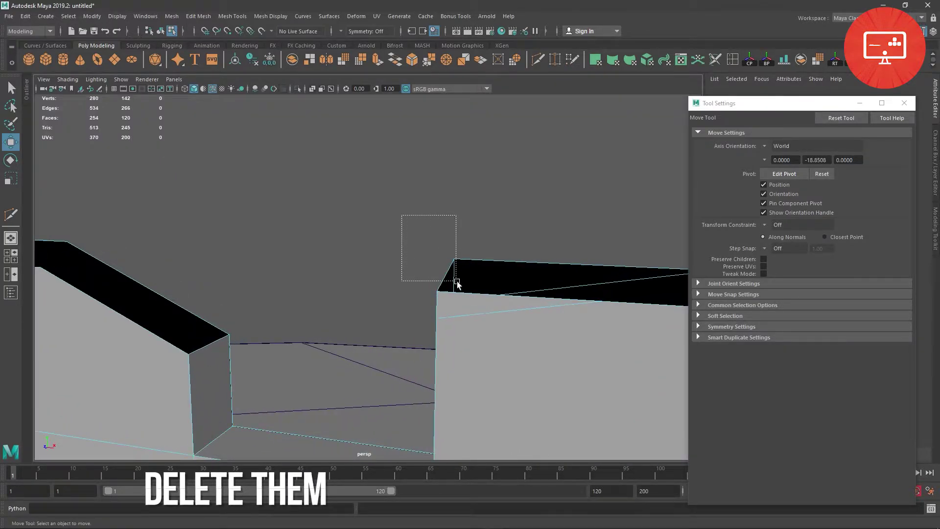
drag(400, 213, 460, 290)
key(Delete)
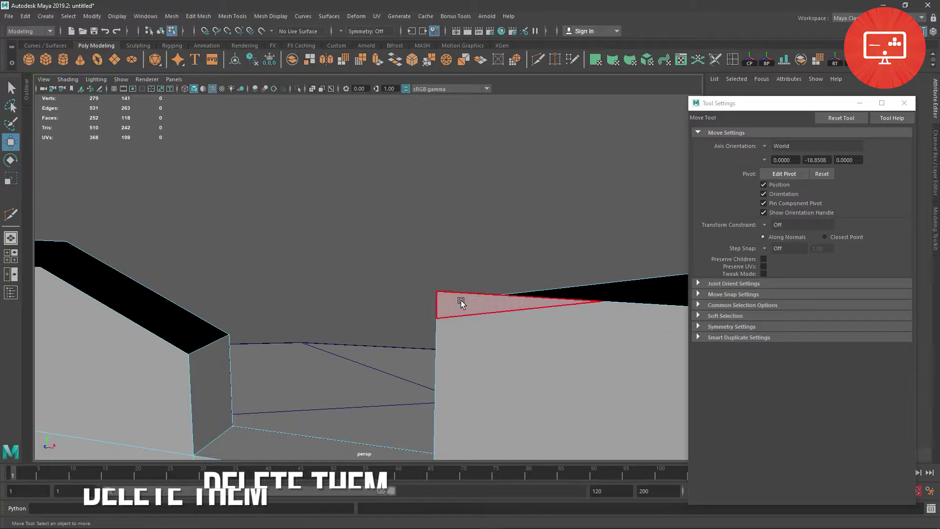
click(461, 302)
key(Delete)
scroll(469, 322, down, 3)
Orbit around the ruin to a frontal view of the tall slab
scroll(490, 328, down, 3)
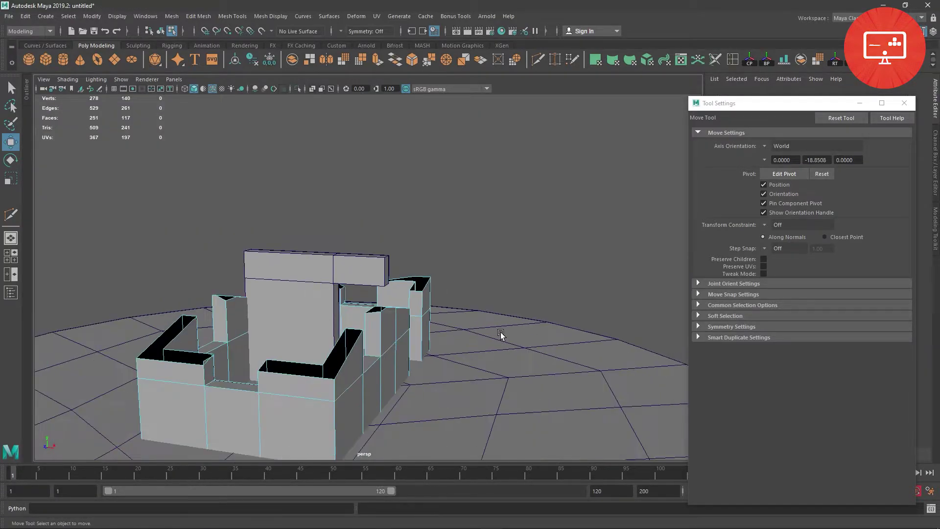
mouse_move(504, 332)
alt+mouse_down()
mouse_move(387, 361)
mouse_move(447, 325)
mouse_move(379, 315)
alt+mouse_up()
scroll(380, 318, up, 2)
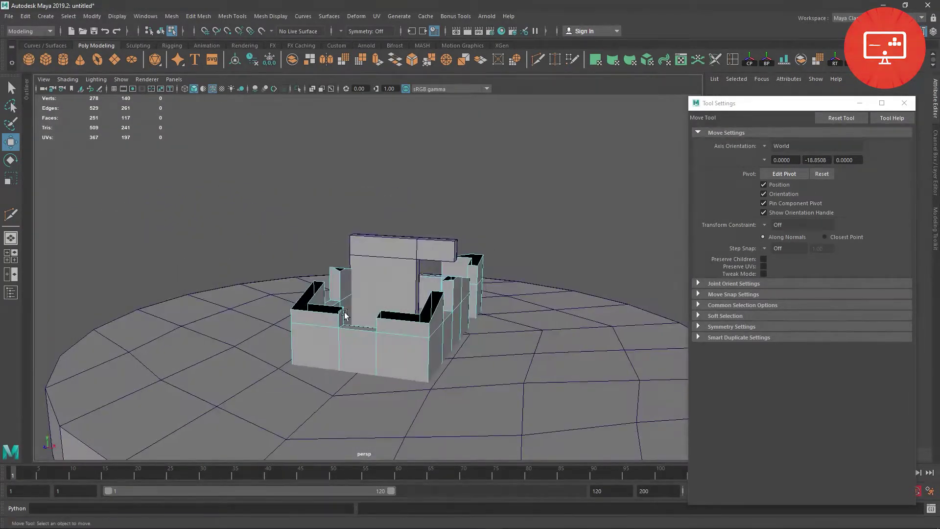
scroll(369, 351, up, 2)
mouse_move(368, 350)
alt+mouse_down()
mouse_move(524, 361)
mouse_move(466, 315)
mouse_move(474, 304)
mouse_move(333, 281)
mouse_move(391, 296)
mouse_move(589, 294)
mouse_move(324, 277)
mouse_move(404, 319)
alt+mouse_up()
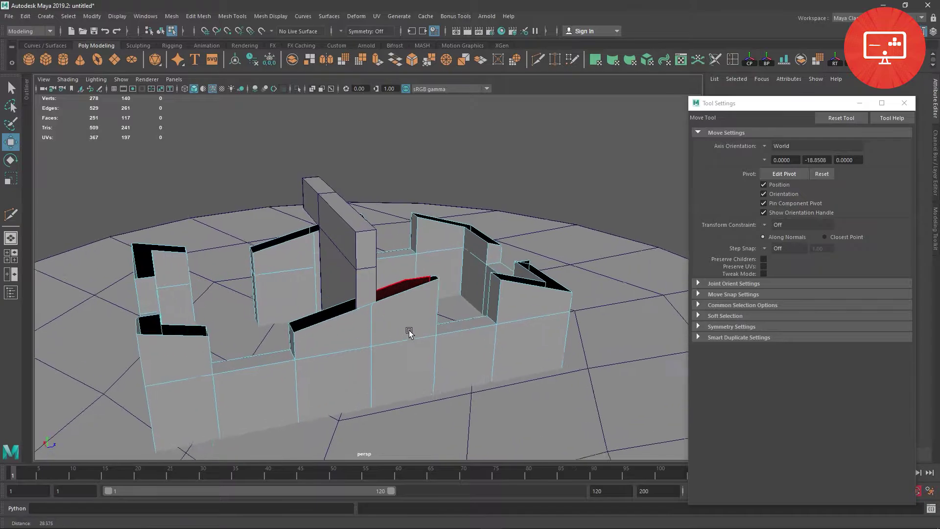
alt+drag(392, 289, 463, 337)
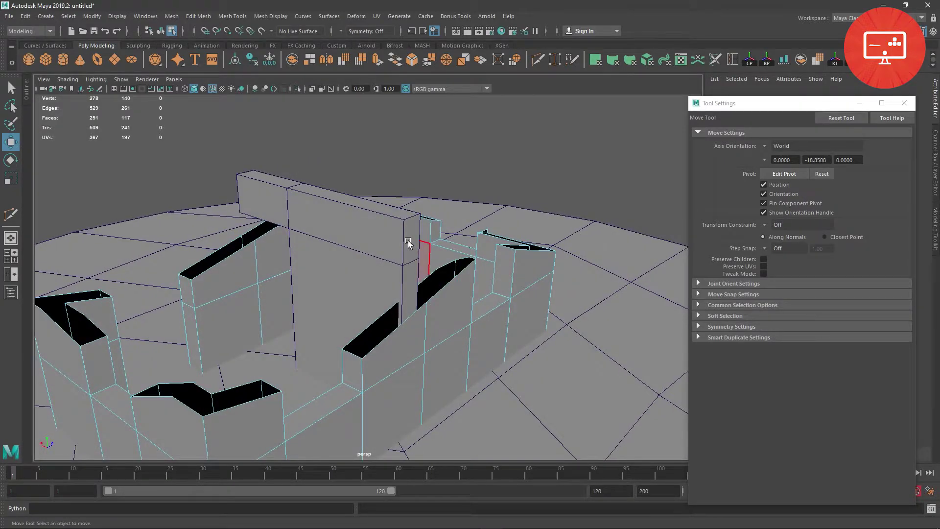
right_drag(396, 242, 443, 205)
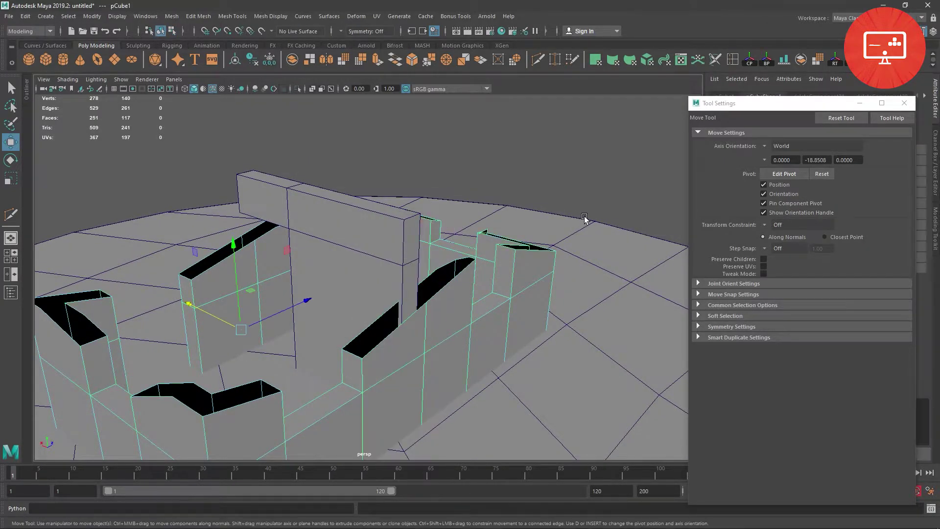
mouse_move(581, 218)
alt+mouse_down()
mouse_move(563, 258)
mouse_move(386, 309)
alt+mouse_up()
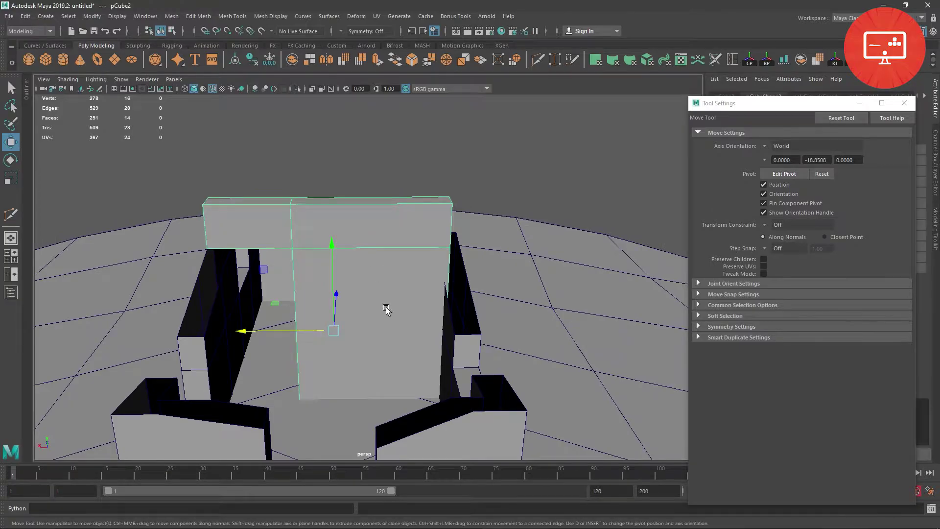
Multi-Cut a diagonal edge across the tall slab's upper part
click(536, 57)
alt+drag(506, 126, 467, 166)
drag(292, 144, 509, 410)
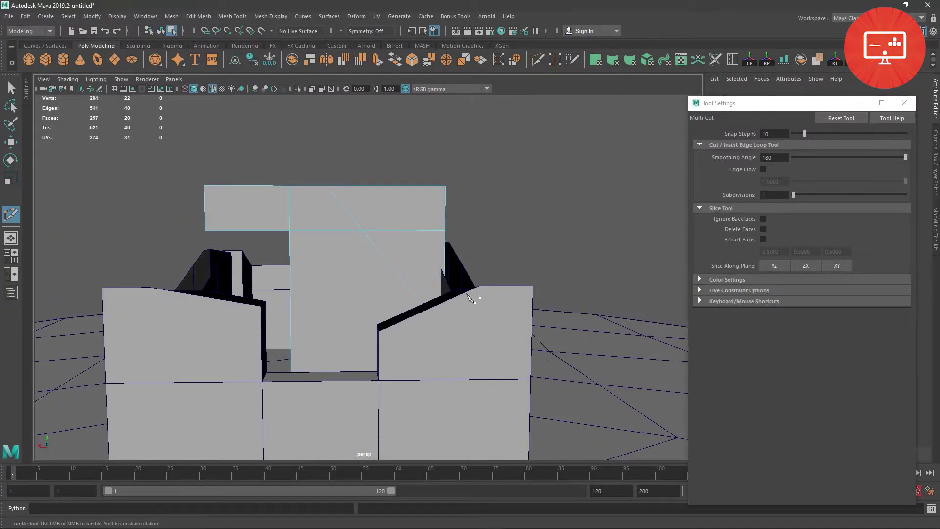
alt+drag(467, 294, 467, 319)
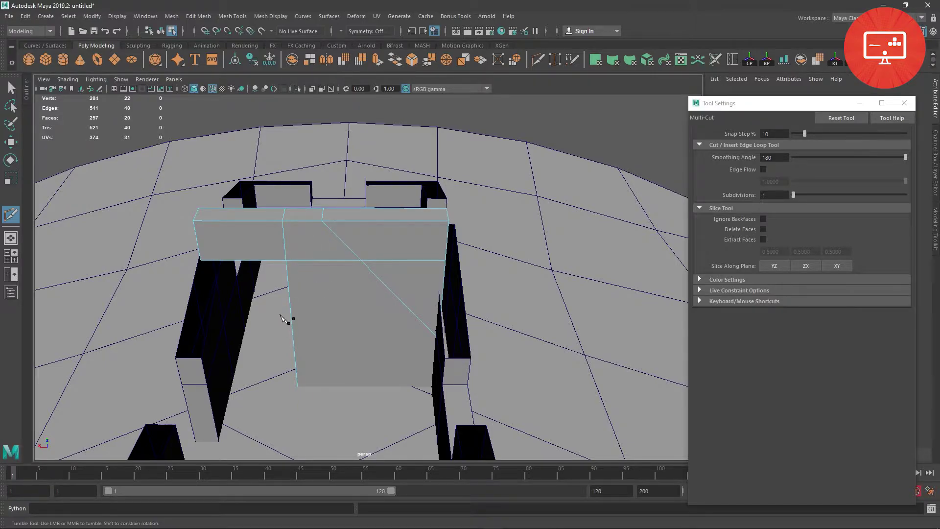
alt+drag(280, 314, 293, 284)
alt+drag(489, 269, 306, 313)
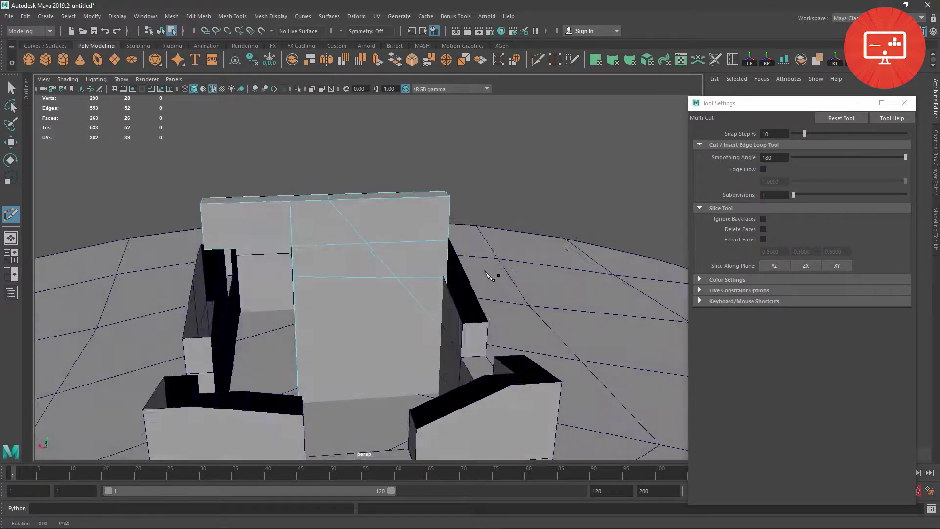
alt+drag(269, 289, 378, 332)
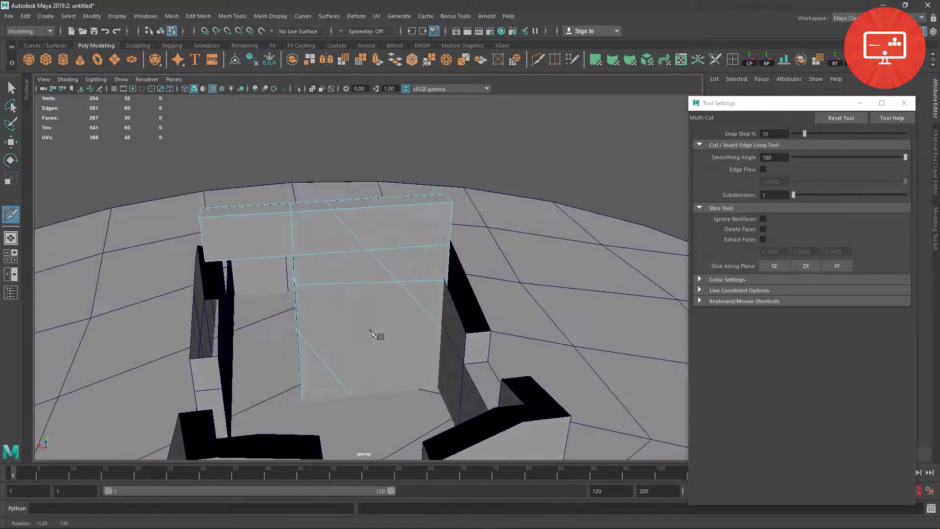
click(400, 281)
click(369, 326)
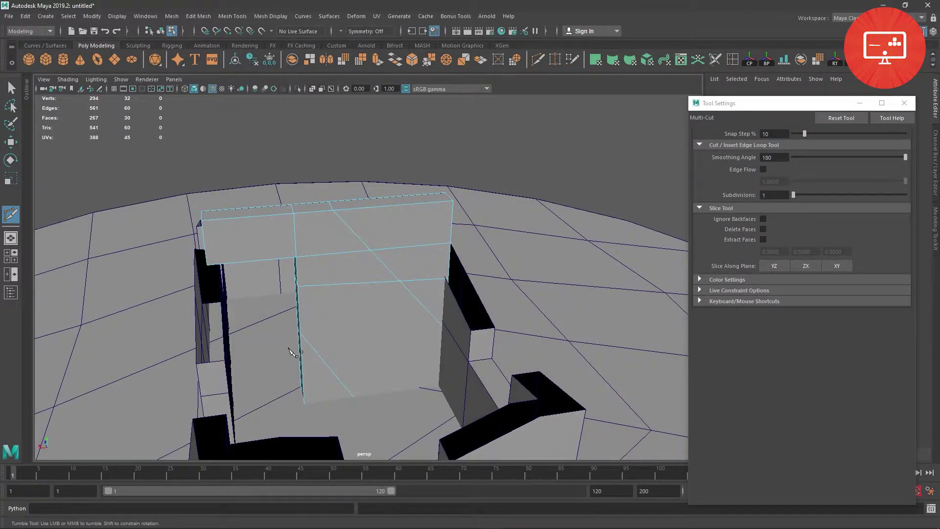
Marquee-select the tall slab's upper faces and bring up the Edit Mesh menu
click(10, 142)
click(343, 267)
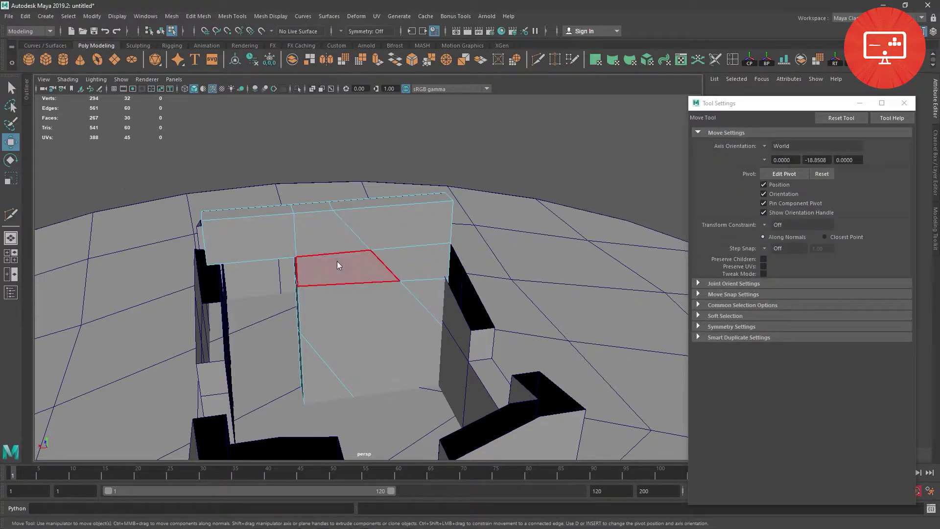
alt+drag(343, 267, 337, 243)
click(247, 151)
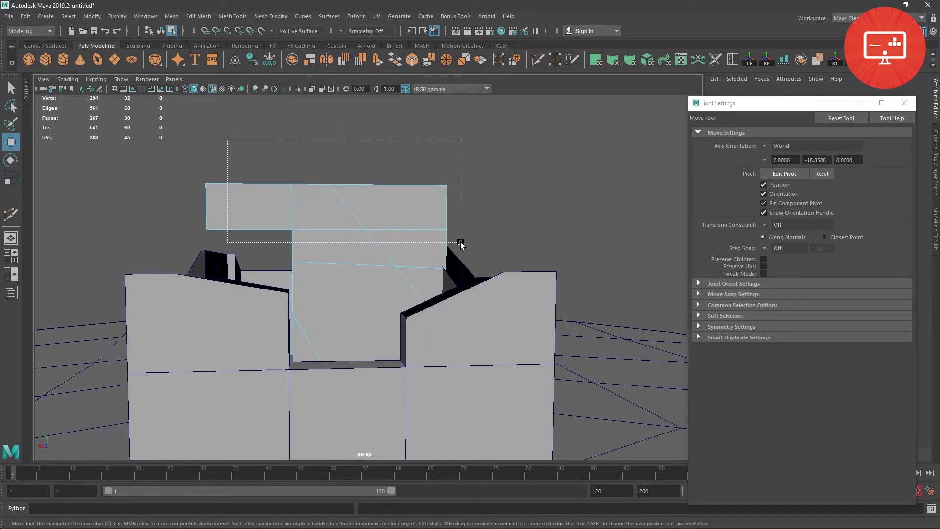
mouse_move(228, 140)
mouse_down()
mouse_move(461, 242)
mouse_move(318, 206)
mouse_move(165, 125)
mouse_up()
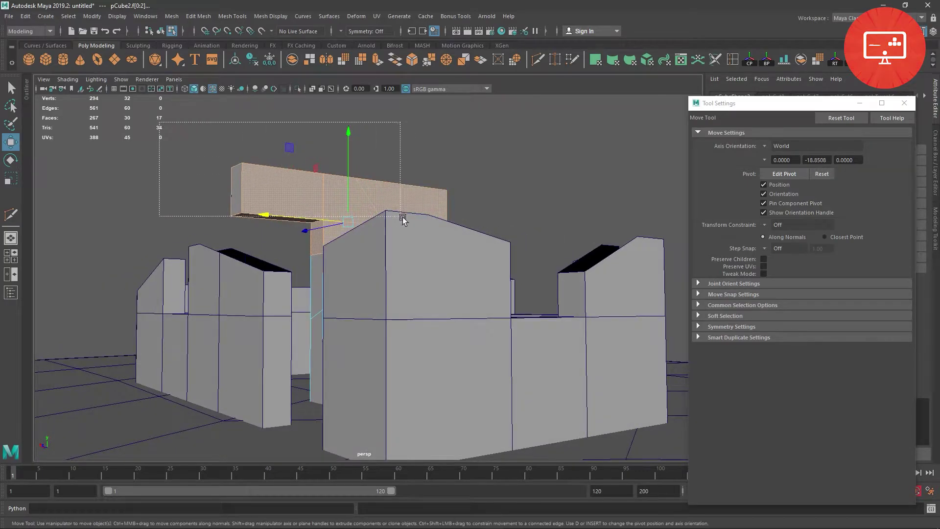
alt+drag(399, 210, 374, 219)
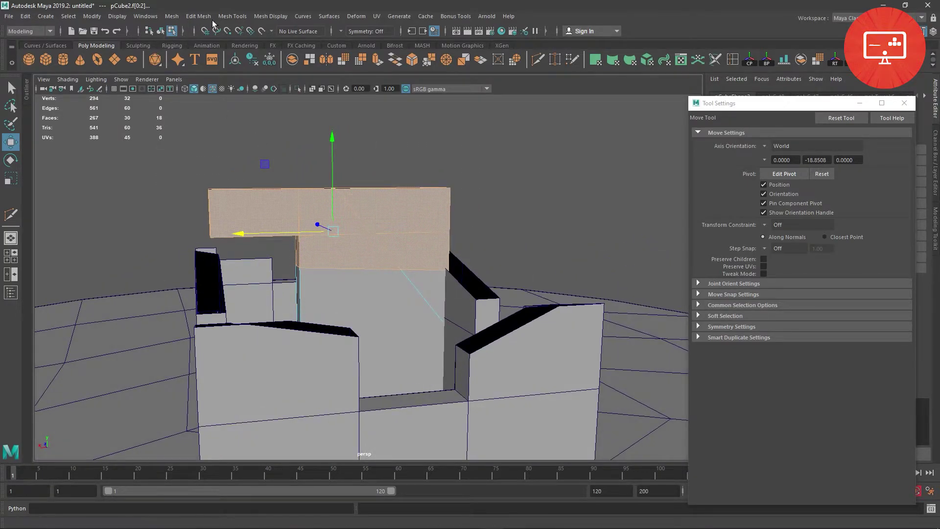
click(171, 16)
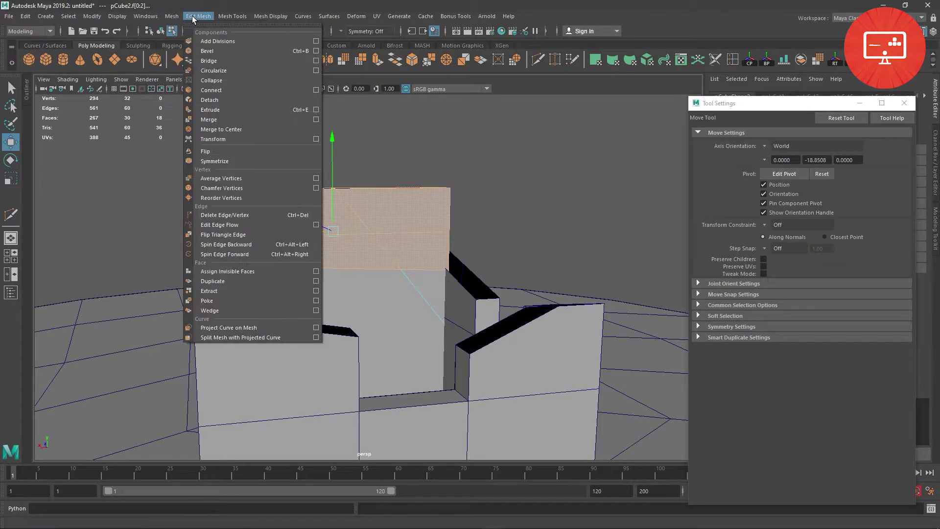
Extract the upper slab faces, then move the broken chunk left and tilt it over
click(221, 290)
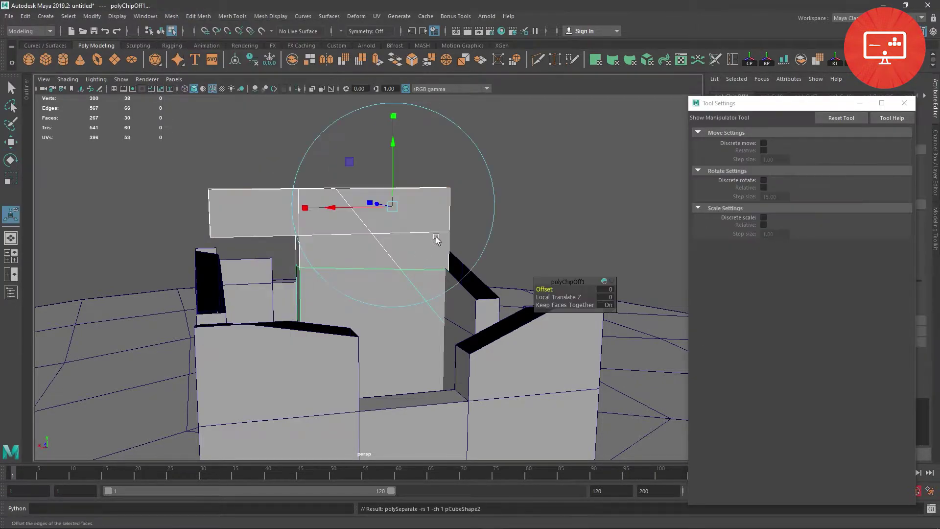
right_click(415, 206)
right_drag(416, 208, 463, 192)
alt+drag(584, 195, 532, 264)
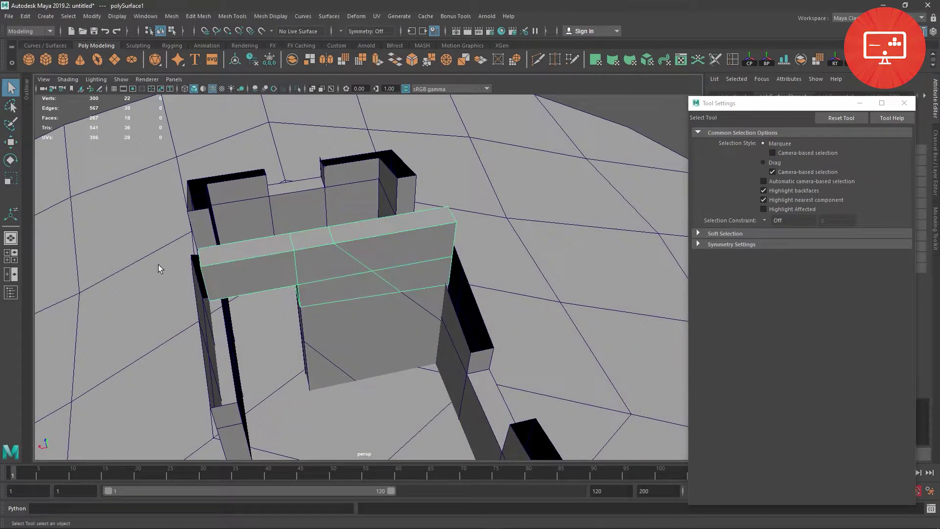
click(11, 141)
mouse_move(294, 244)
alt+mouse_down()
mouse_move(309, 321)
mouse_move(258, 312)
alt+mouse_up()
click(11, 160)
drag(384, 273, 361, 265)
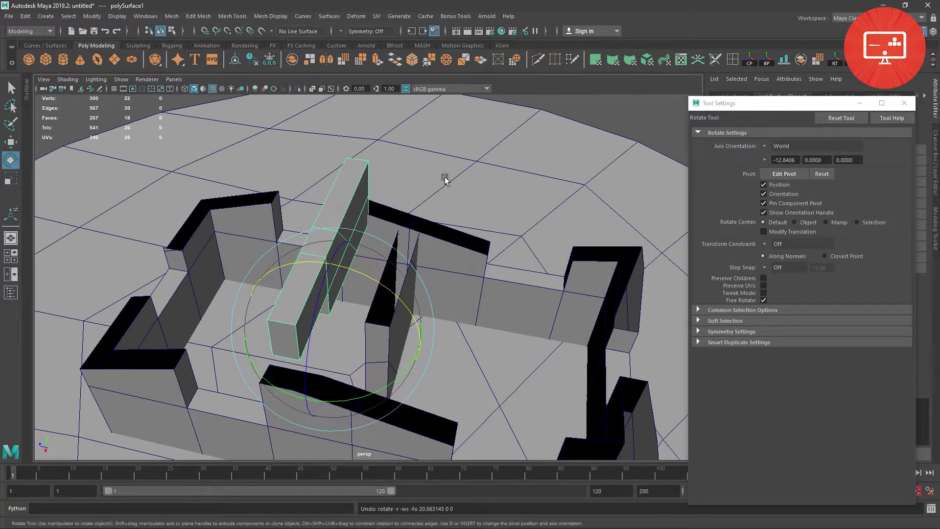
Separate the mesh into pieces; an 18° rotation of the tall wall piece is undone
drag(325, 168, 479, 353)
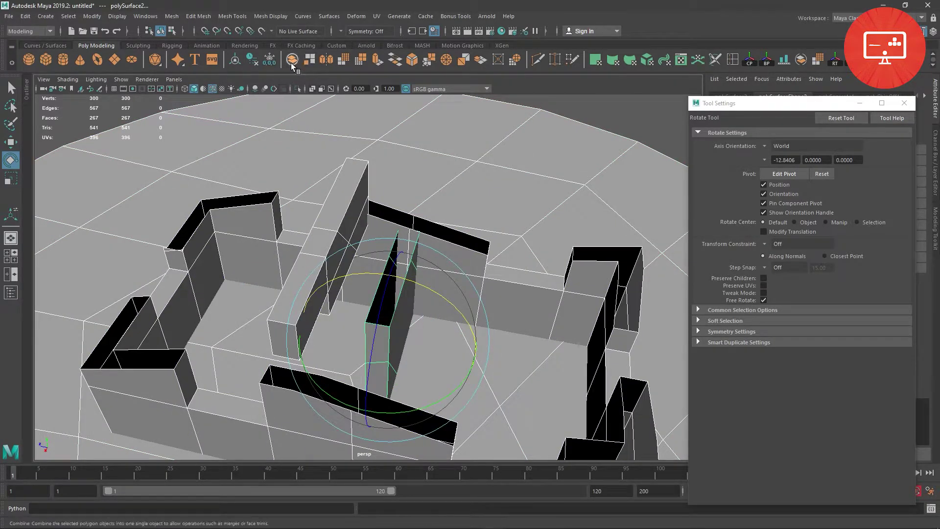
click(291, 63)
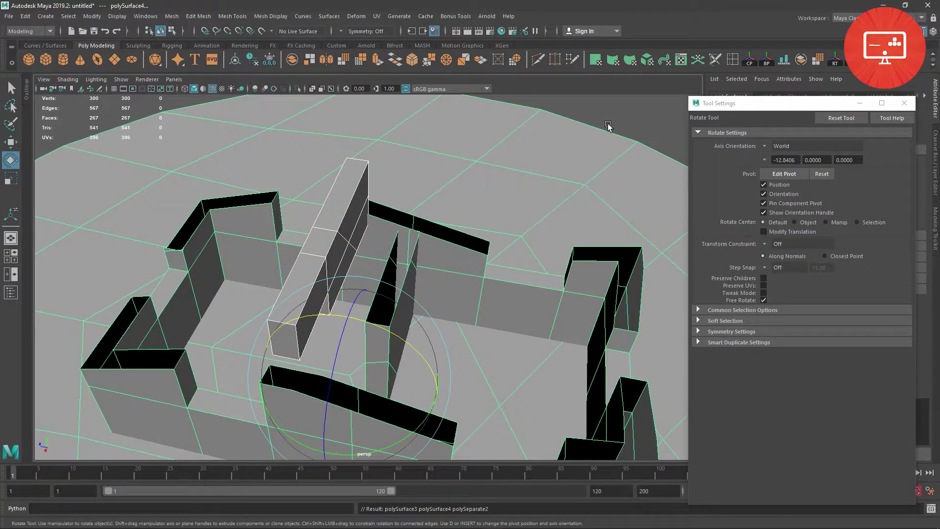
click(349, 231)
drag(389, 331, 368, 320)
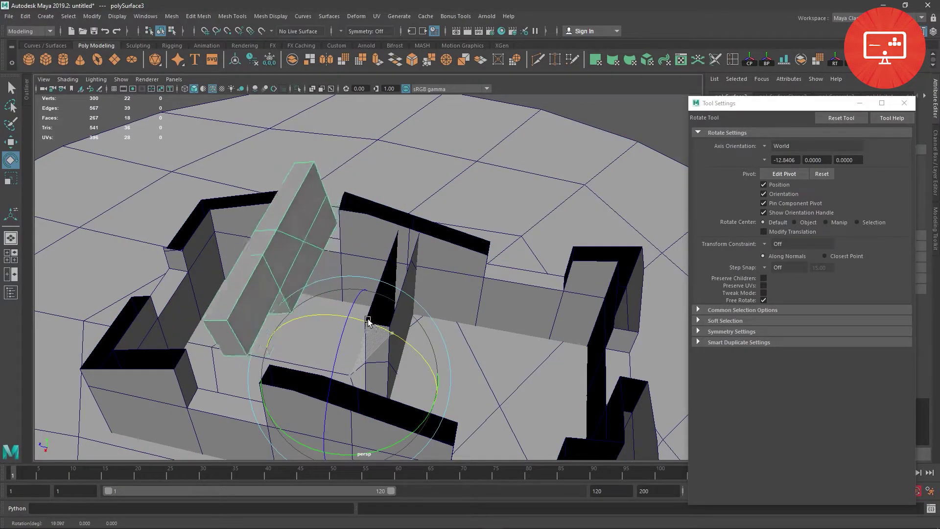
key(ctrl+z)
key(ctrl+z)
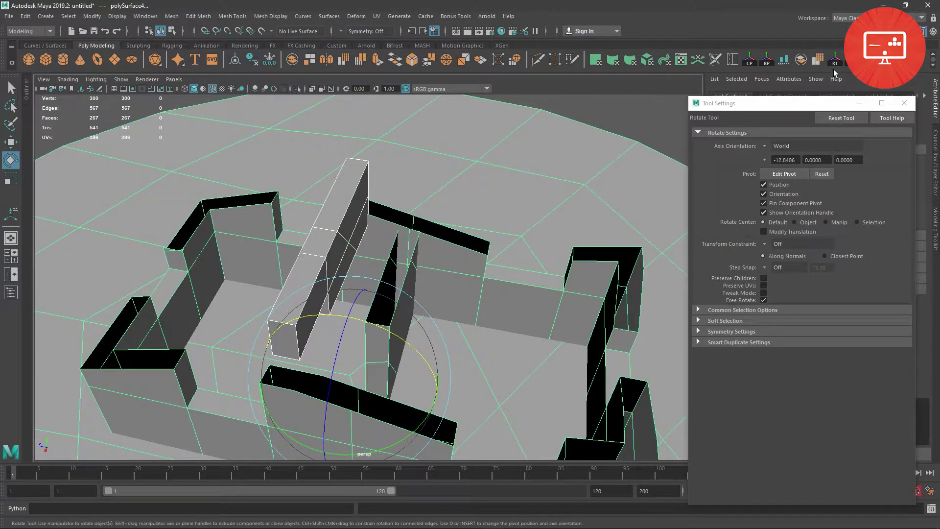
Reselect the tall wall piece and rotate it until it topples across the walls
click(598, 140)
click(325, 251)
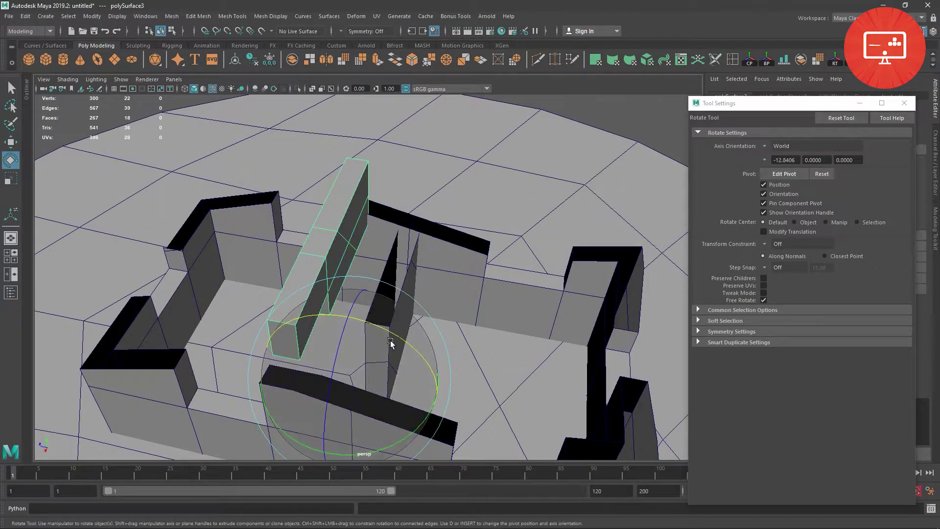
drag(390, 341, 396, 333)
key(ctrl+z)
key(ctrl+z)
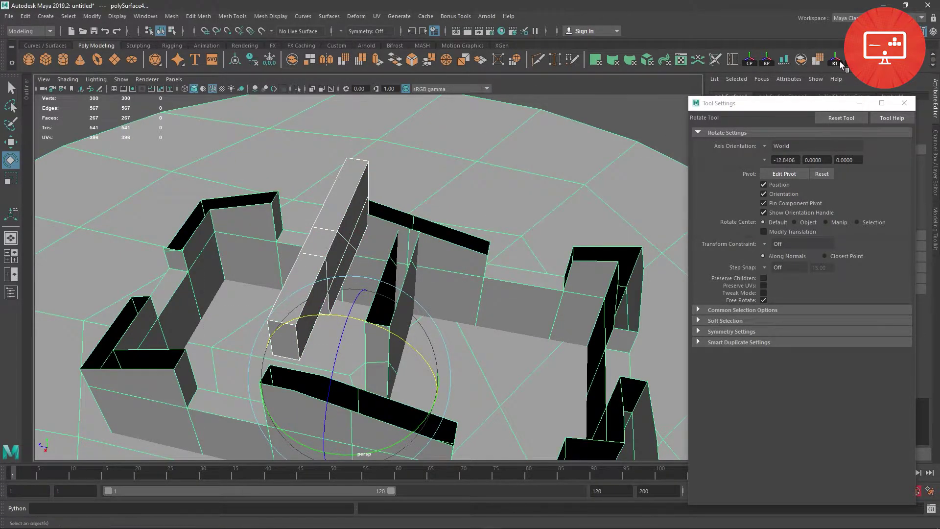
click(311, 248)
mouse_move(361, 258)
mouse_down()
mouse_move(383, 230)
mouse_move(314, 201)
mouse_up()
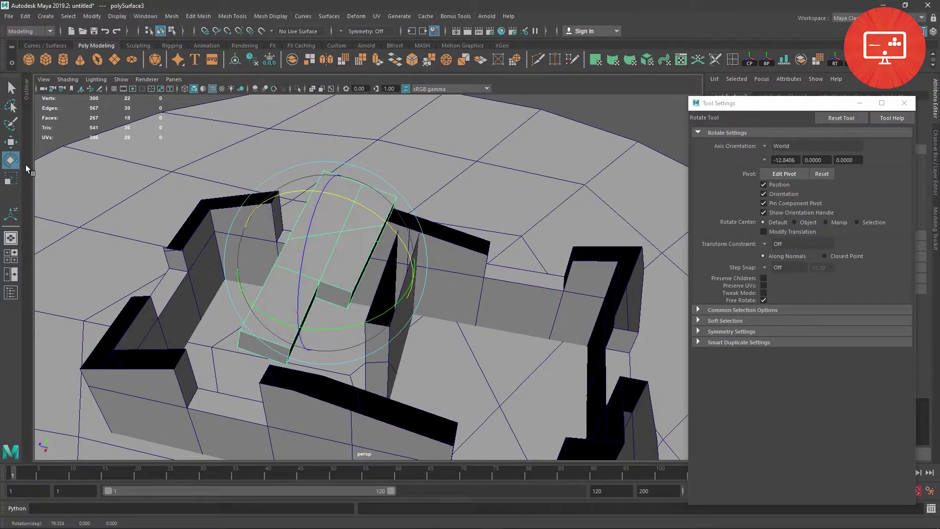
click(11, 142)
Lower the toppled wall piece onto the ground and zoom in on it
alt+drag(304, 274, 363, 290)
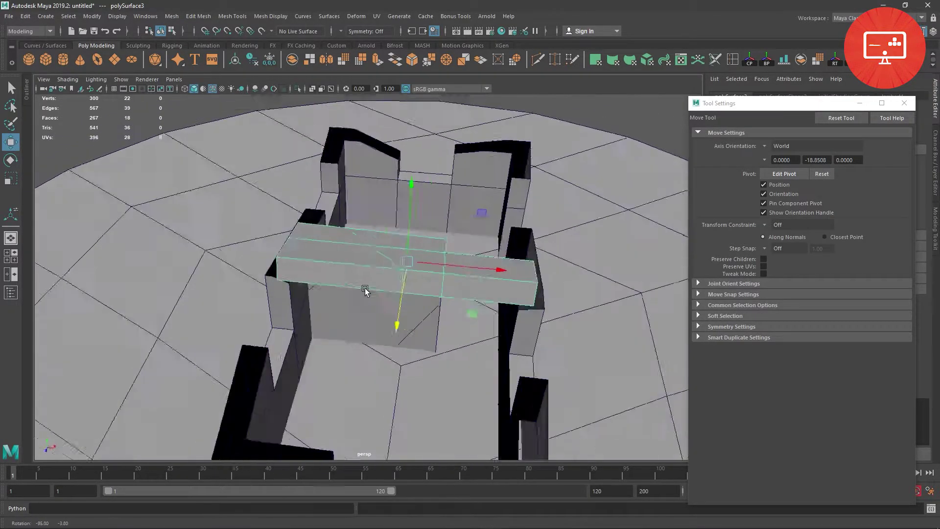
mouse_move(414, 239)
mouse_down()
mouse_move(424, 329)
mouse_move(522, 336)
mouse_move(335, 323)
mouse_move(374, 372)
mouse_move(336, 321)
mouse_move(251, 281)
mouse_up()
scroll(335, 323, up, 3)
scroll(313, 312, up, 3)
scroll(363, 310, up, 3)
scroll(330, 301, up, 2)
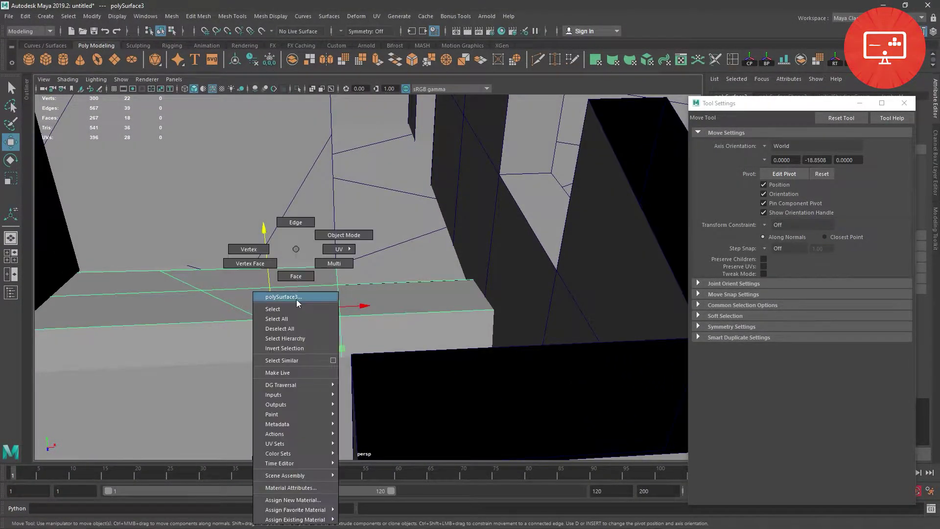
Delete the stray middle faces and one more unwanted face from the wall mesh
right_drag(288, 292, 303, 239)
drag(304, 394, 296, 398)
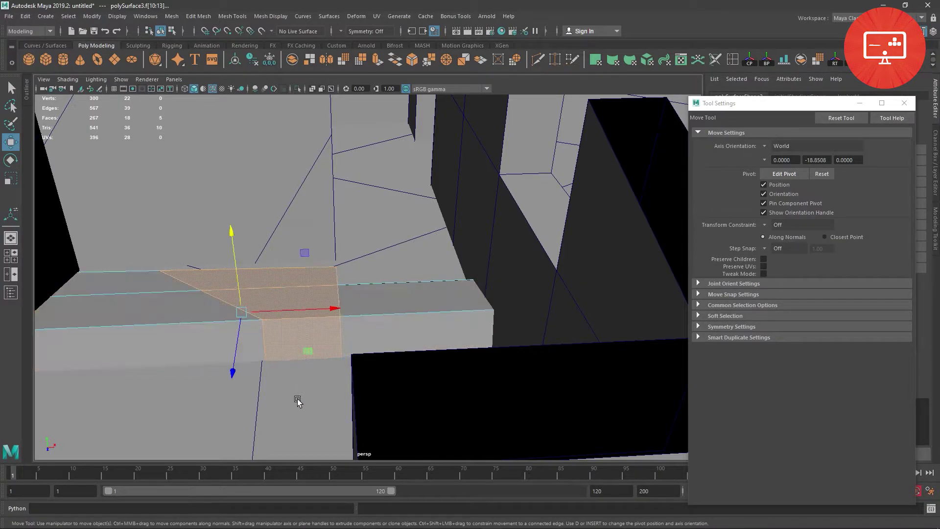
key(Delete)
alt+drag(303, 333, 292, 294)
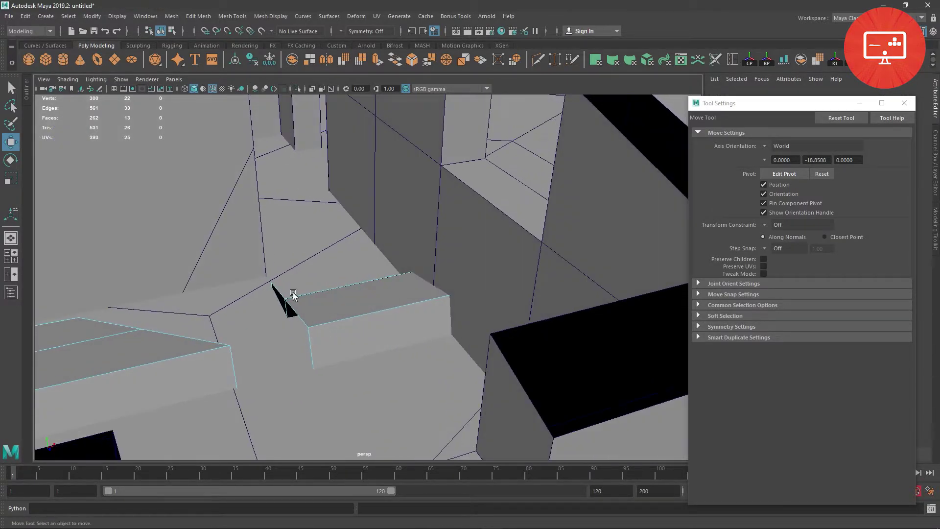
click(278, 296)
key(Delete)
Select the small block and isolate it in the view
mouse_move(342, 297)
alt+mouse_down()
mouse_move(225, 377)
mouse_move(294, 290)
alt+mouse_up()
click(302, 296)
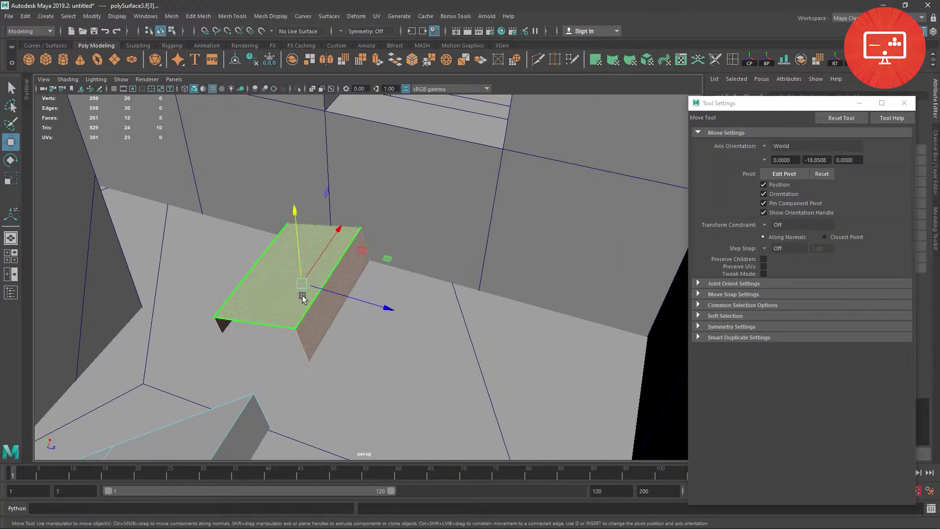
click(298, 87)
Extrude the block's front top edge across the hole and Target Weld it onto the front edge
right_drag(314, 255, 302, 247)
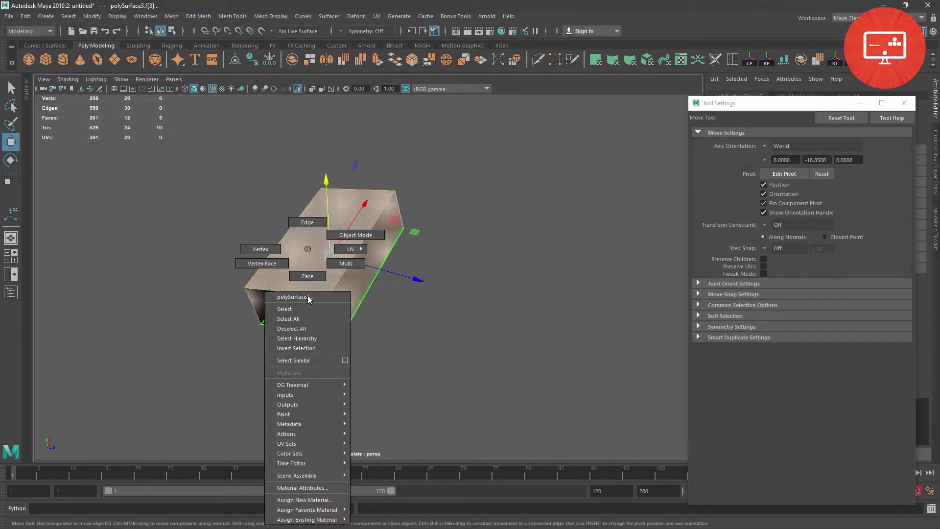
click(304, 320)
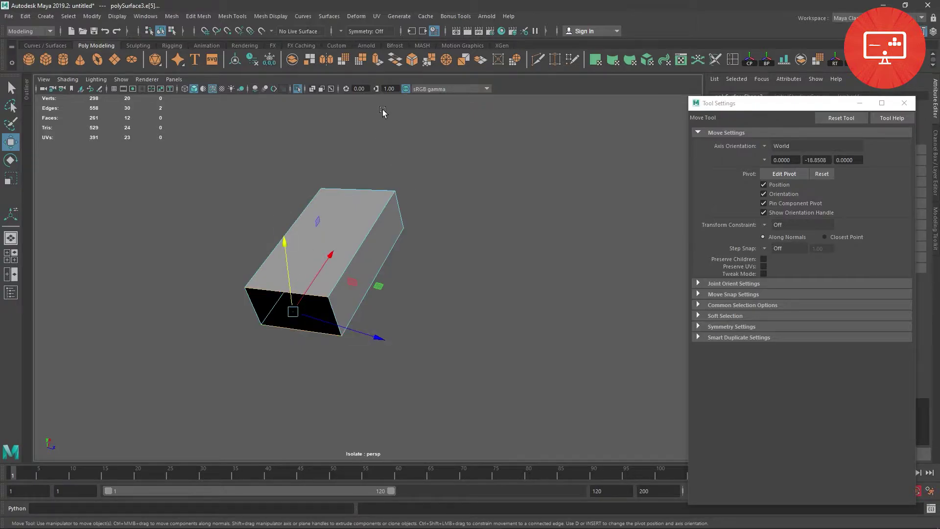
click(301, 271)
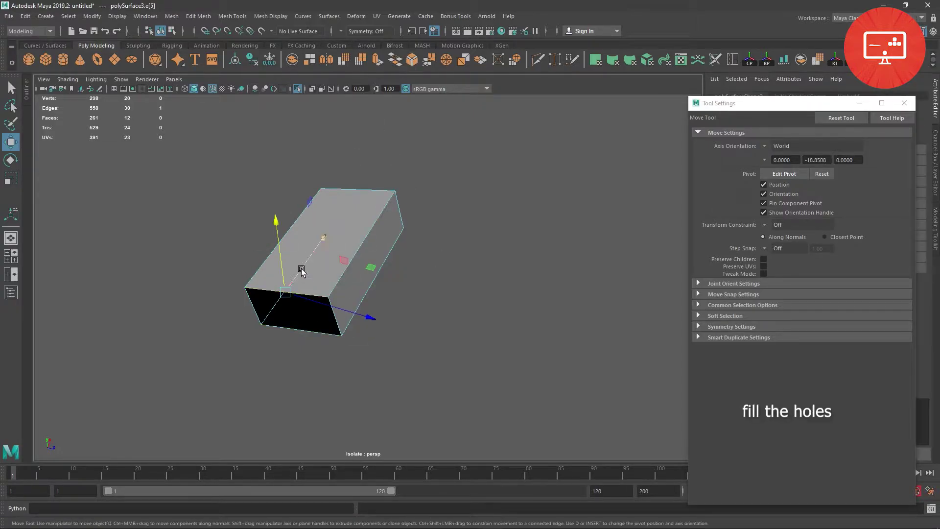
click(274, 290)
shift+right_drag(269, 277, 266, 304)
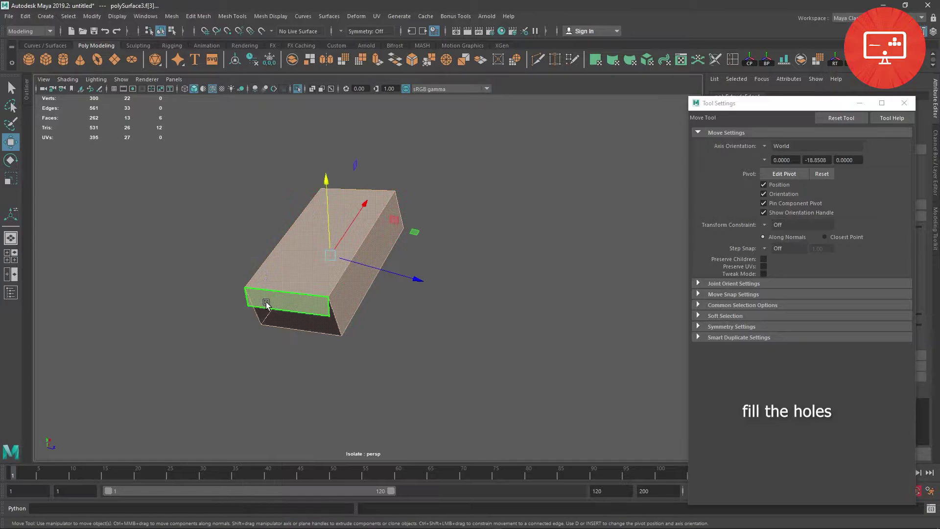
mouse_move(269, 247)
right_down()
mouse_move(269, 219)
mouse_move(271, 288)
mouse_move(275, 228)
right_up()
click(268, 309)
drag(281, 310, 284, 294)
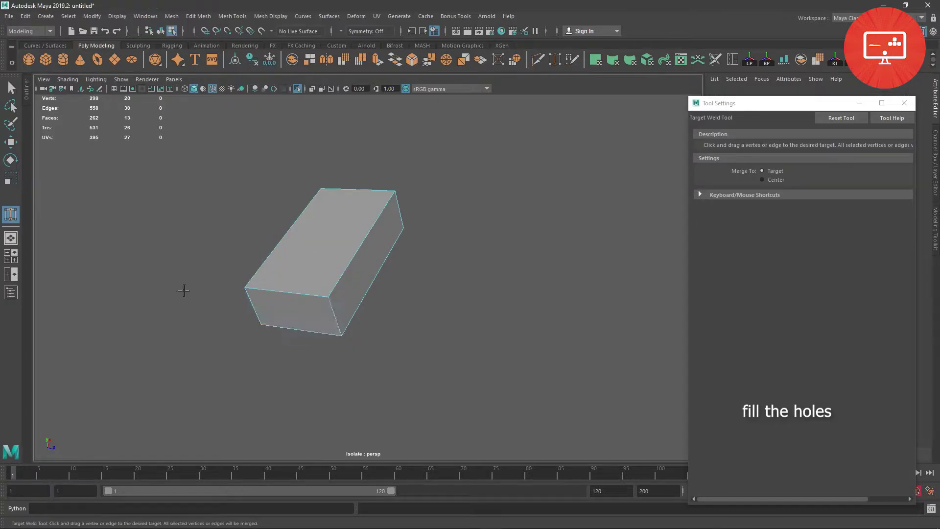
click(13, 141)
Bring the full scene back, select the other broken wall piece and isolate it
click(297, 88)
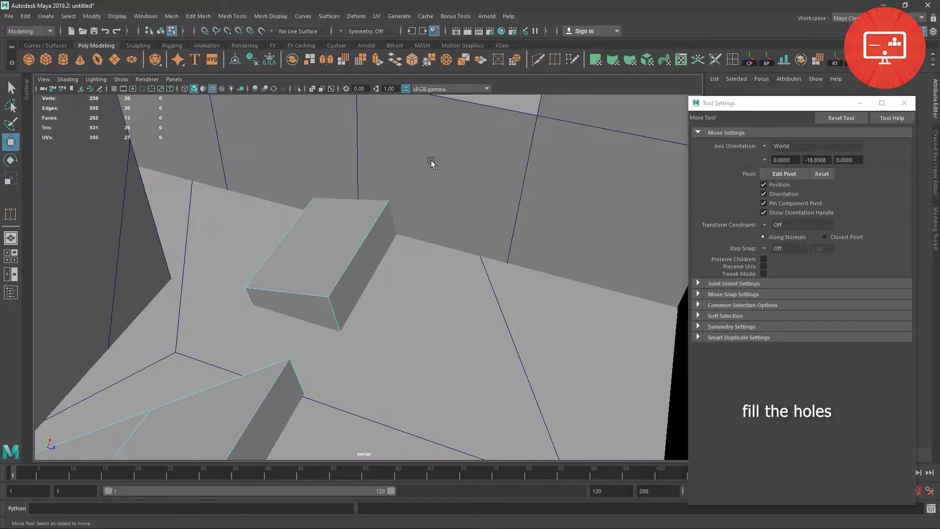
alt+drag(430, 162, 386, 266)
click(386, 266)
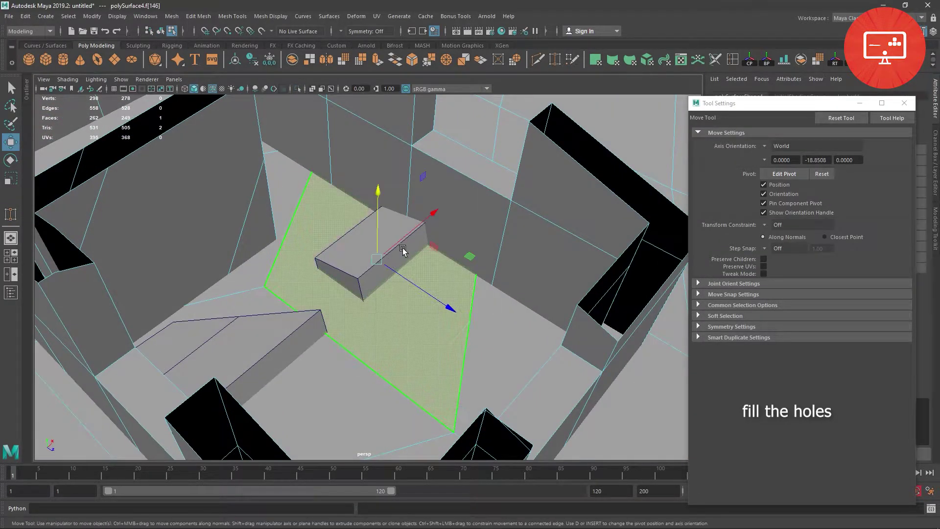
right_drag(405, 250, 431, 233)
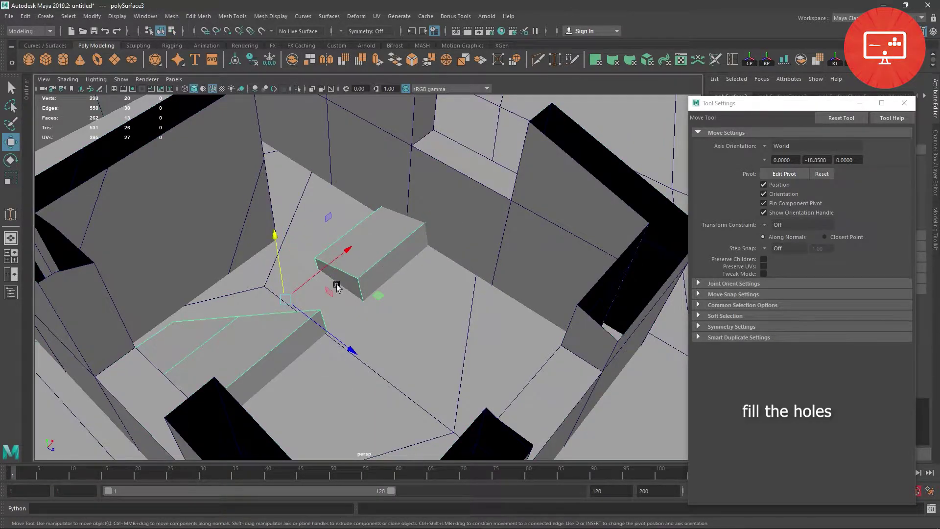
mouse_move(336, 287)
alt+mouse_down()
mouse_move(309, 260)
mouse_move(209, 254)
mouse_move(437, 269)
mouse_move(470, 292)
alt+mouse_up()
click(297, 88)
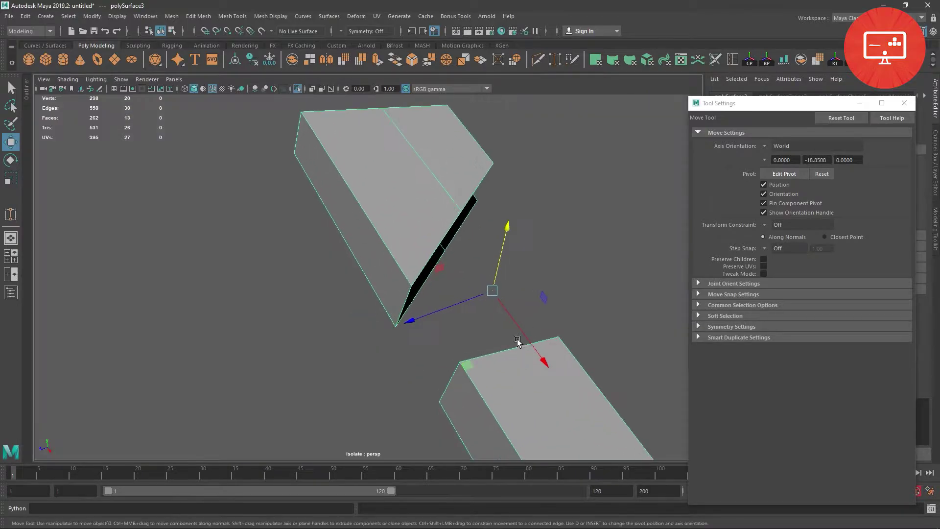
mouse_move(297, 91)
alt+mouse_down()
mouse_move(520, 339)
mouse_move(545, 315)
mouse_move(402, 298)
mouse_move(498, 268)
alt+mouse_up()
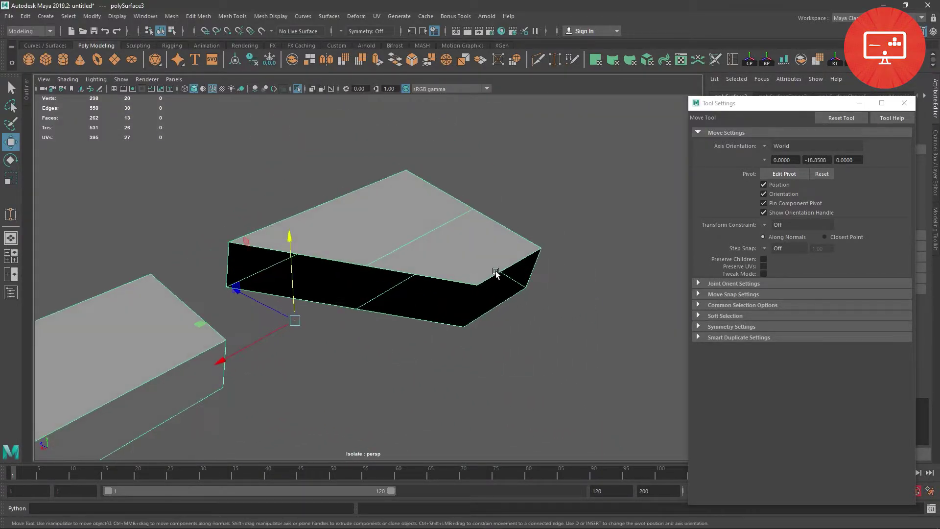
Extrude its front edges down over the hole and Target Weld them shut to close the side
right_drag(497, 260, 496, 240)
shift+click(421, 274)
shift+click(341, 254)
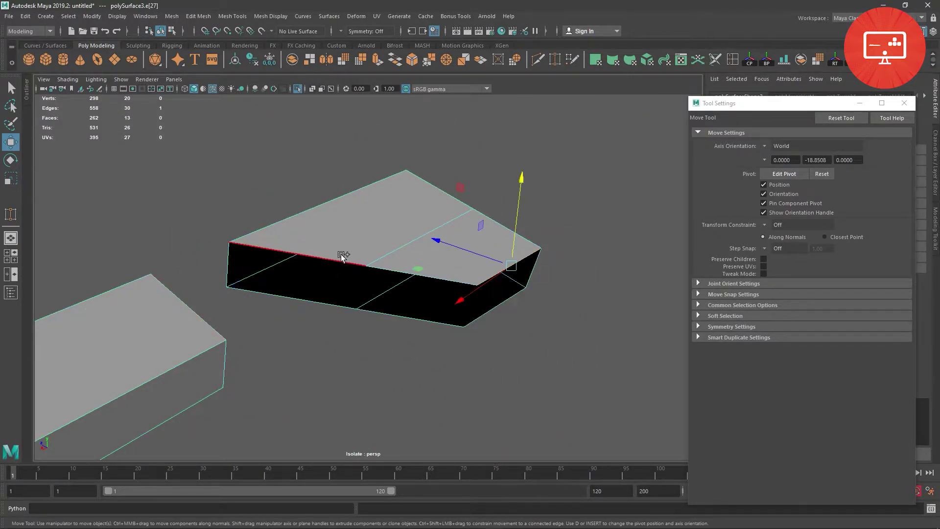
key(ctrl+e)
drag(360, 230, 342, 248)
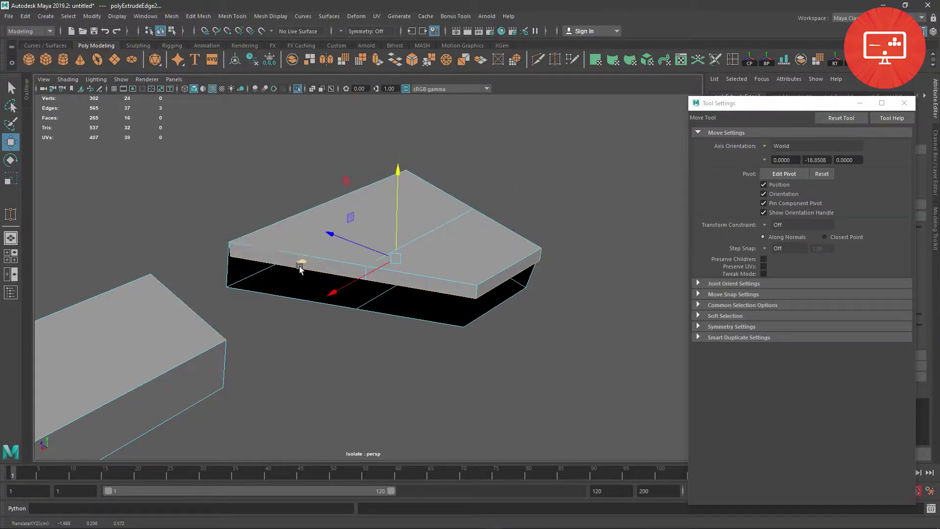
click(274, 265)
shift+right_drag(280, 264, 280, 264)
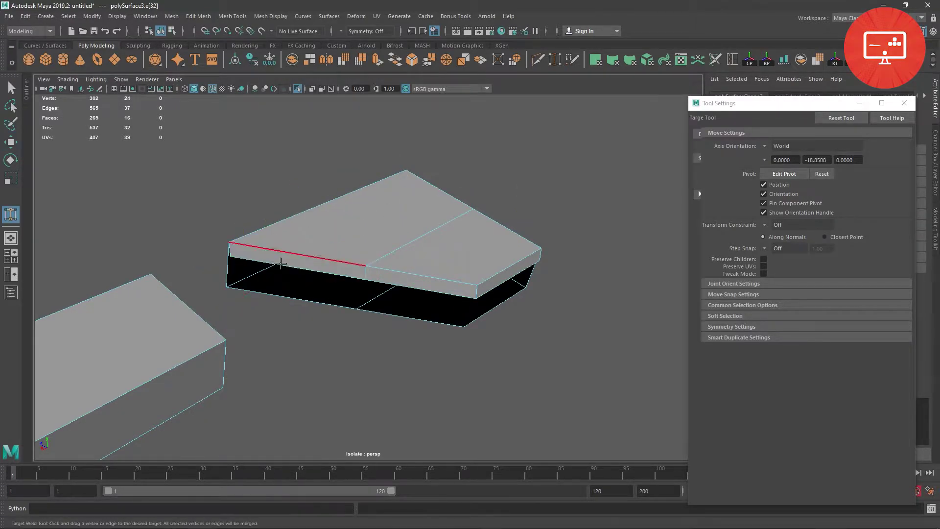
drag(280, 264, 293, 298)
drag(432, 325, 432, 326)
mouse_move(432, 326)
alt+mouse_down()
mouse_move(604, 332)
mouse_move(583, 346)
alt+mouse_up()
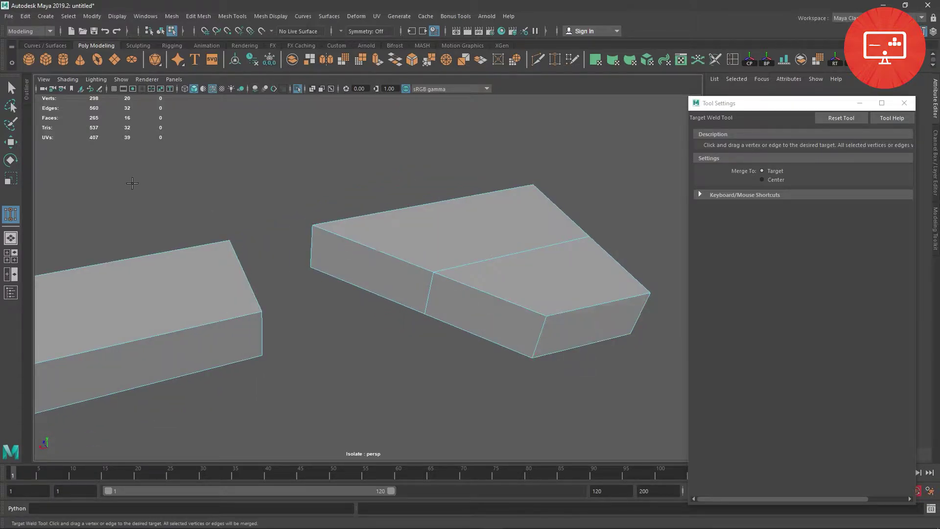
click(15, 142)
right_click(505, 260)
click(550, 233)
Show the whole house again and select the small block's faces
key(space)
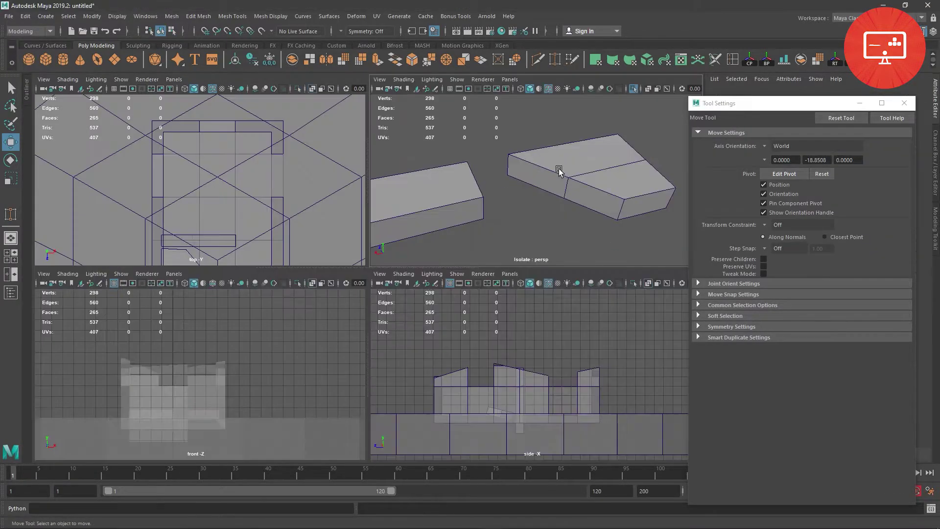
key(space)
click(298, 88)
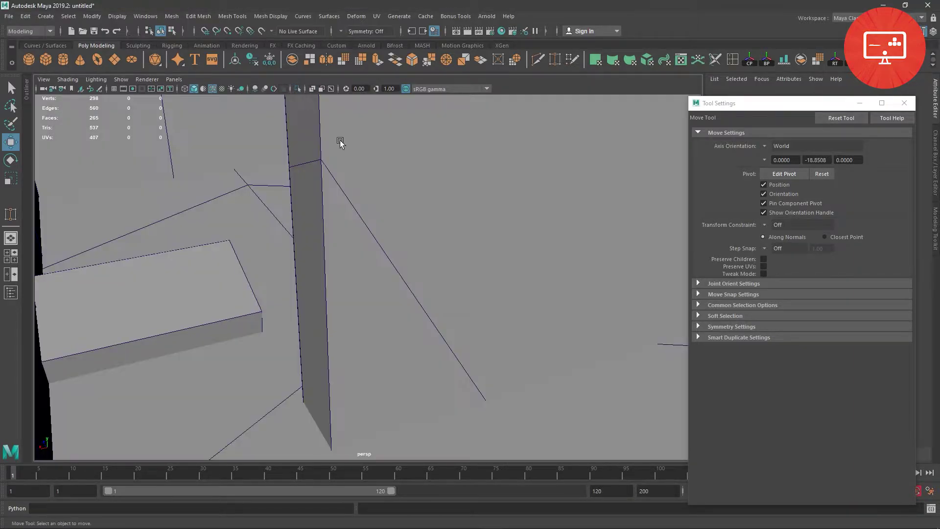
mouse_move(340, 140)
alt+mouse_down()
mouse_move(506, 200)
mouse_move(280, 213)
mouse_move(336, 267)
mouse_move(330, 237)
mouse_move(244, 294)
alt+mouse_up()
right_drag(243, 250, 243, 274)
click(260, 317)
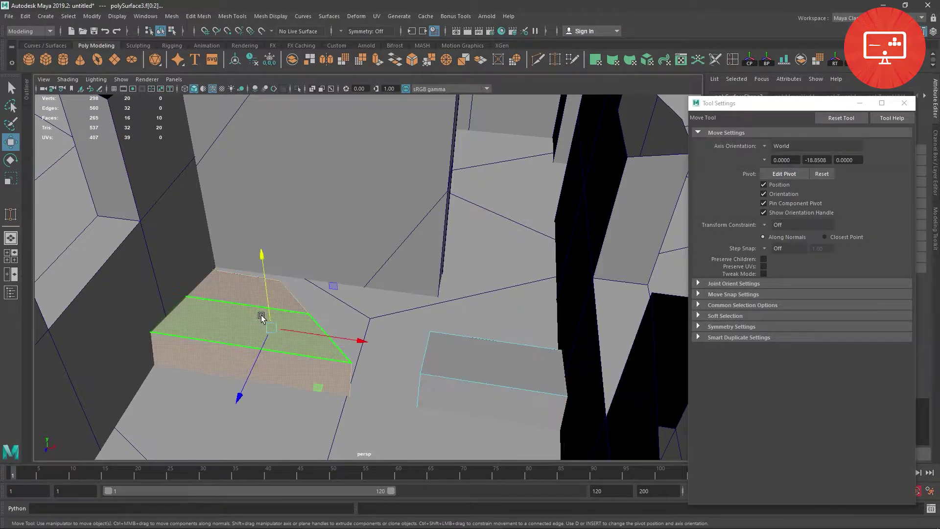
Rotate and shift the small block's faces so it sits tilted in the room
key(r)
key(e)
mouse_move(321, 282)
mouse_down()
mouse_move(332, 294)
mouse_move(248, 283)
mouse_move(247, 306)
mouse_up()
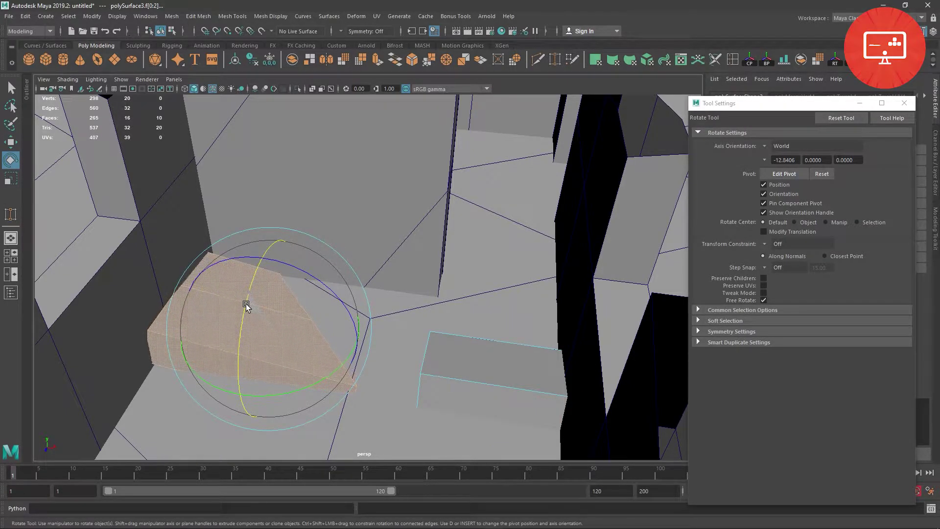
key(w)
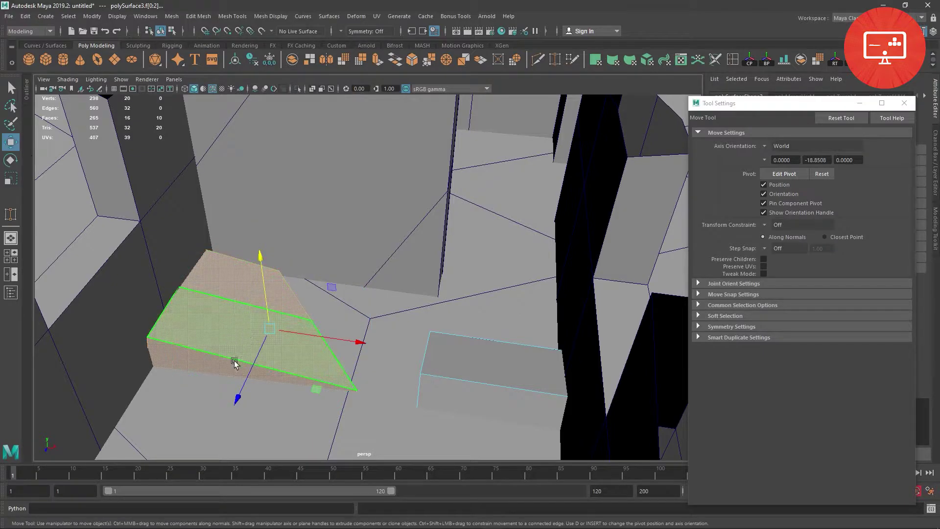
mouse_move(237, 361)
mouse_down()
mouse_move(261, 355)
mouse_move(269, 300)
mouse_move(255, 263)
mouse_move(244, 272)
mouse_move(248, 284)
mouse_move(319, 242)
mouse_move(300, 271)
mouse_move(293, 263)
mouse_move(361, 297)
mouse_move(467, 322)
mouse_move(453, 275)
mouse_move(422, 259)
mouse_move(417, 279)
mouse_up()
click(9, 161)
click(451, 320)
Undo the stretched faces and raise the block so it leans against the inner wall
key(ctrl+z)
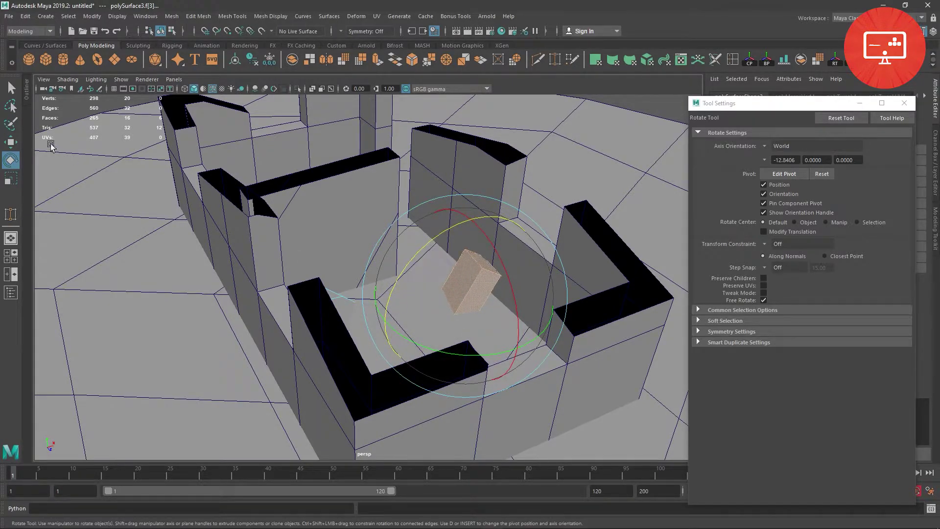
click(10, 142)
drag(470, 213, 473, 203)
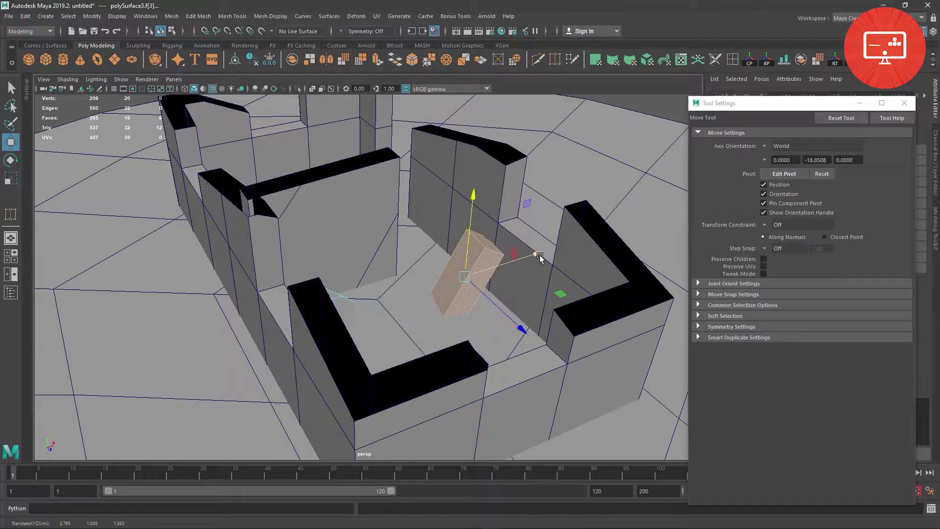
mouse_move(493, 253)
alt+mouse_down()
mouse_move(495, 264)
mouse_move(458, 231)
mouse_move(513, 239)
mouse_move(504, 238)
alt+mouse_up()
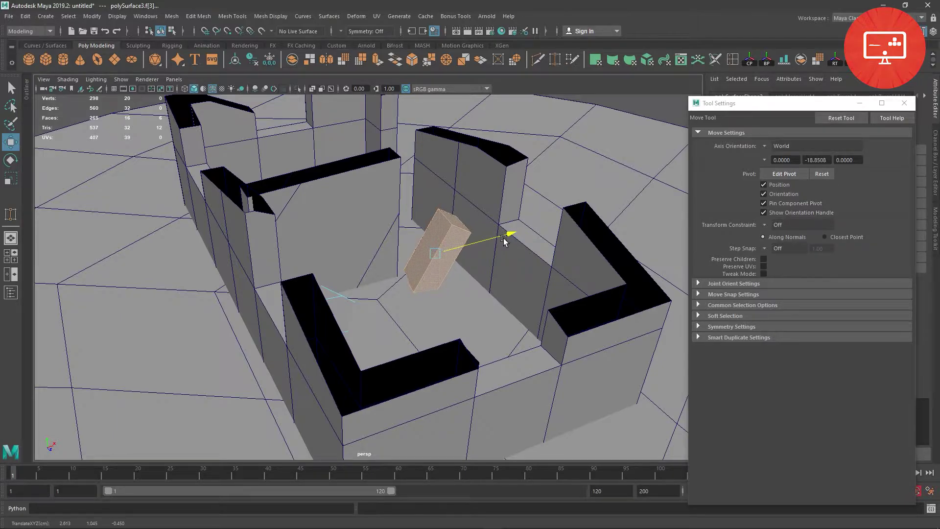
mouse_move(380, 186)
alt+mouse_down()
mouse_move(361, 256)
mouse_move(521, 255)
mouse_move(426, 239)
alt+mouse_up()
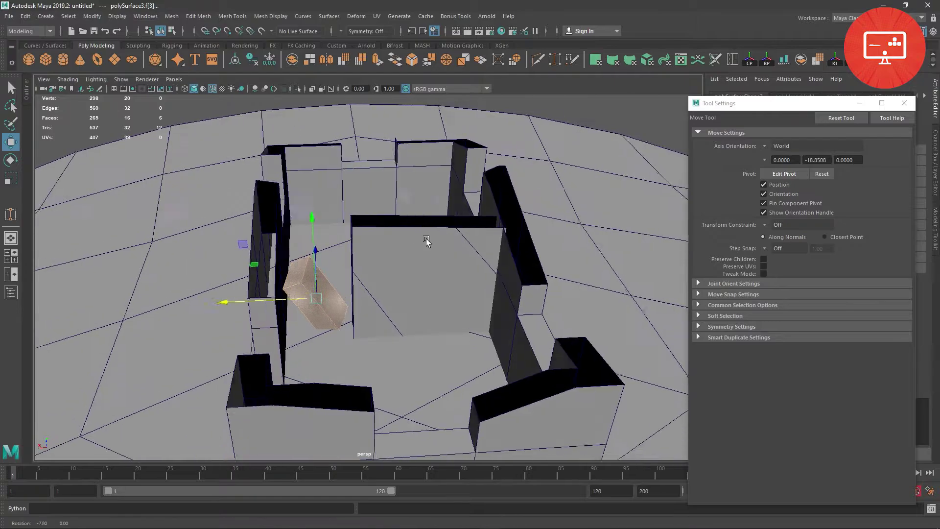
alt+right_drag(426, 239, 405, 309)
click(359, 223)
right_drag(359, 223, 357, 194)
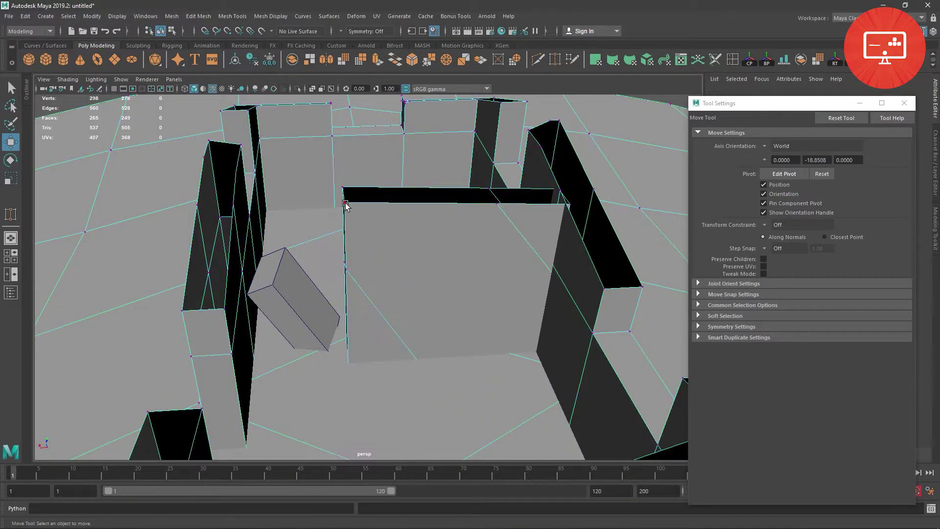
Lower a wall-top corner vertex and the beam's corner vertex so both slope down
alt+drag(347, 201, 329, 187)
click(346, 198)
drag(341, 106, 345, 145)
alt+drag(445, 232, 447, 219)
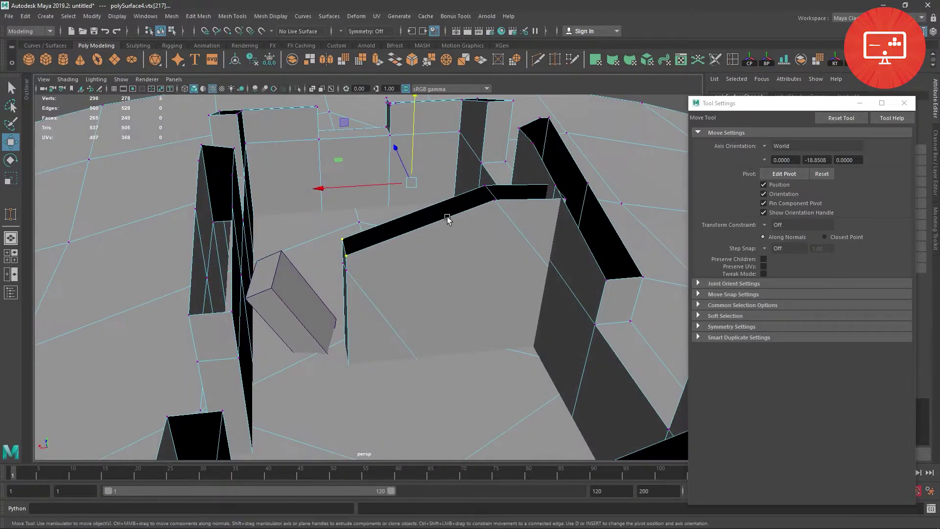
click(496, 201)
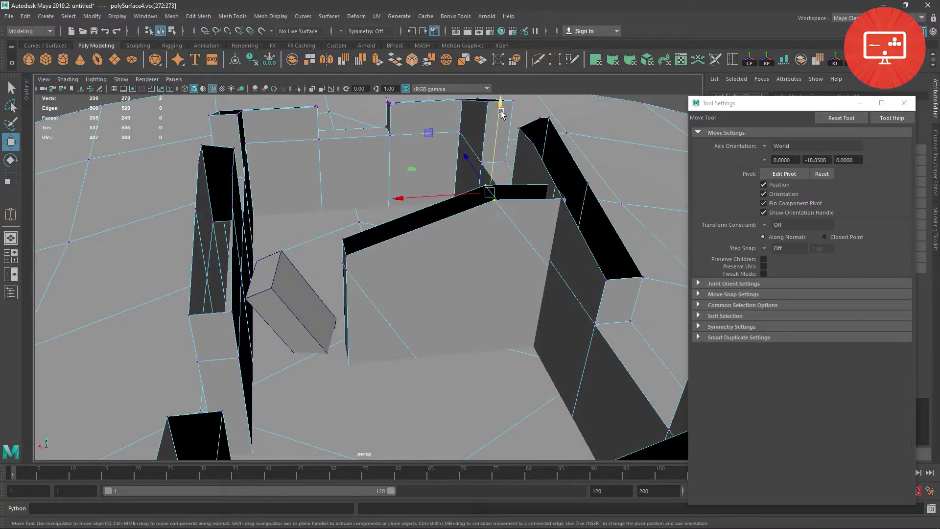
mouse_move(501, 114)
mouse_down()
mouse_move(494, 231)
mouse_move(550, 326)
mouse_up()
scroll(494, 231, down, 3)
scroll(460, 294, up, 3)
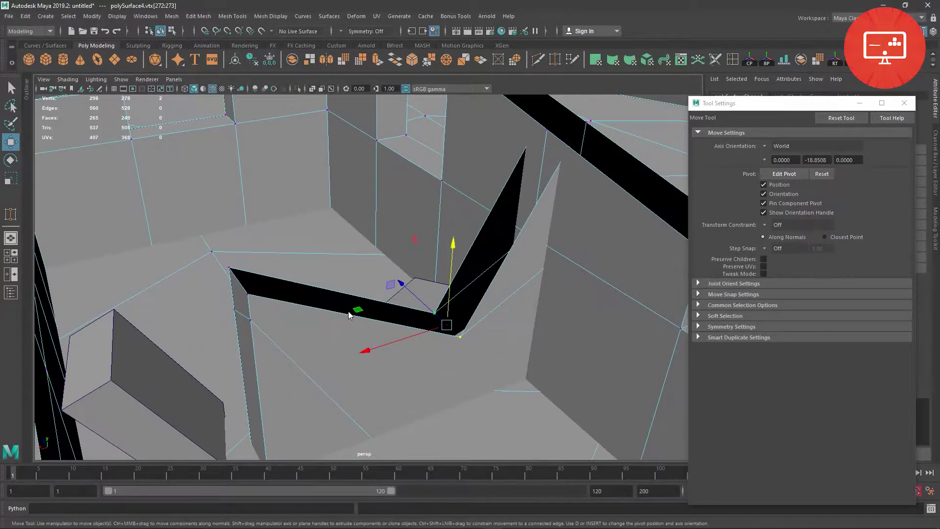
Extrude the broken beam's top edge and Target Weld the gap closed
right_drag(350, 315, 336, 319)
click(517, 246)
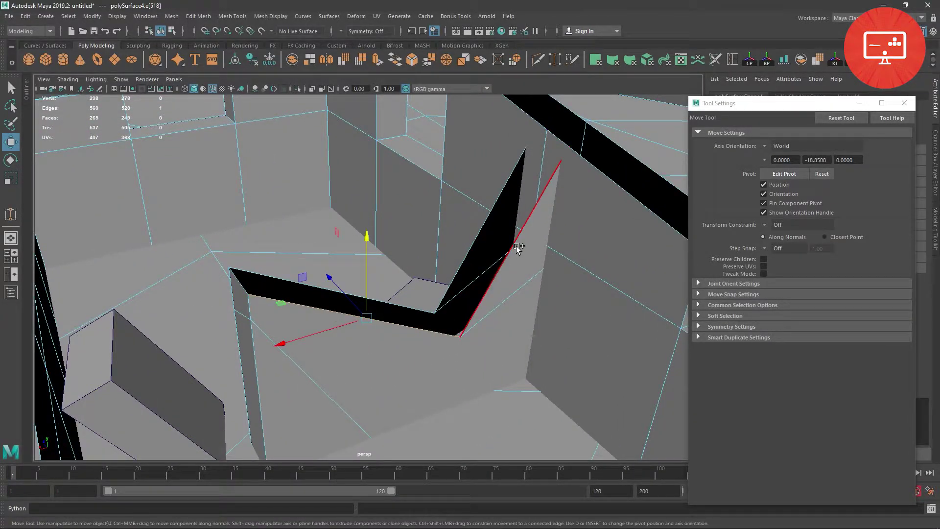
alt+drag(517, 246, 483, 200)
scroll(483, 199, up, 2)
shift+drag(387, 250, 359, 232)
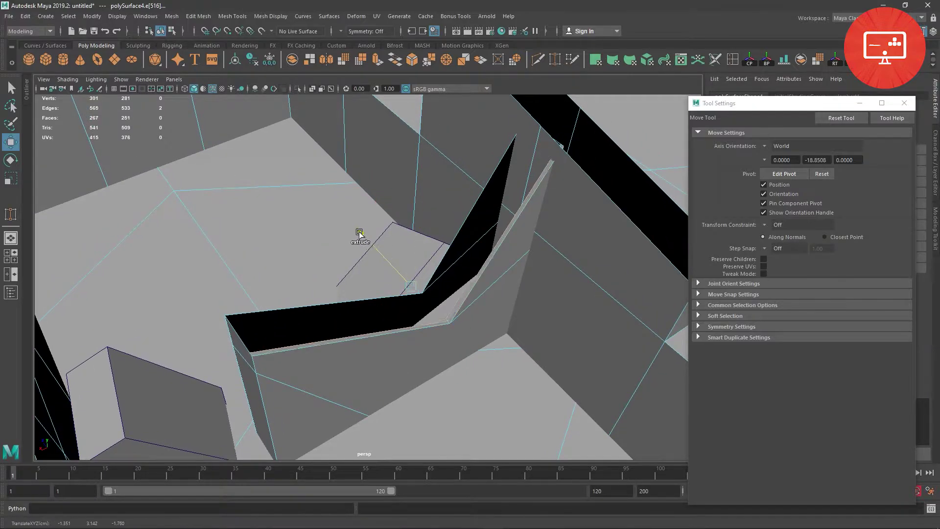
click(326, 327)
mouse_move(327, 330)
right_down()
mouse_move(328, 290)
mouse_move(349, 329)
mouse_move(314, 281)
right_up()
click(336, 319)
drag(338, 327, 338, 307)
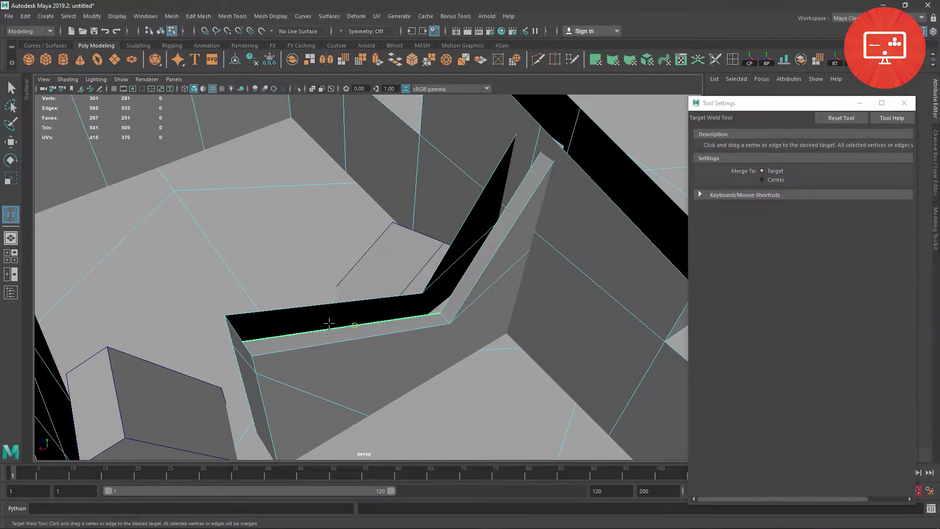
mouse_move(490, 212)
mouse_down()
mouse_move(462, 204)
mouse_move(378, 266)
mouse_up()
scroll(378, 266, down, 5)
alt+drag(252, 221, 314, 172)
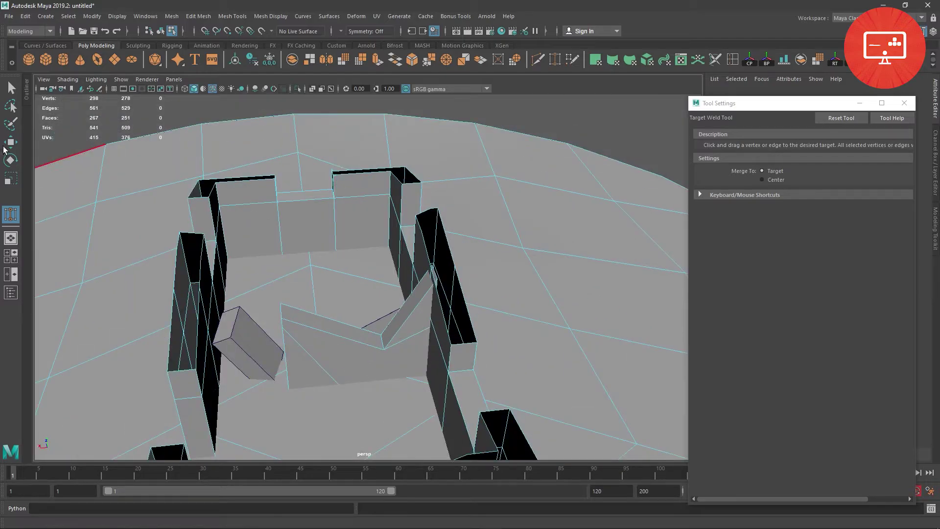
Select every piece in Object Mode, run Mesh > Separate, then select the wall mesh polySurface7
key(w)
right_drag(363, 179, 438, 136)
click(434, 167)
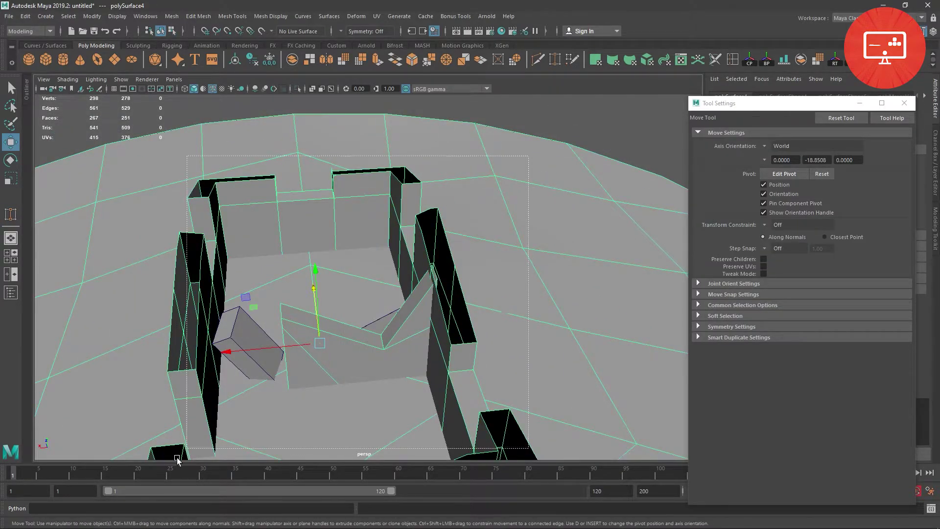
drag(178, 459, 179, 457)
click(814, 60)
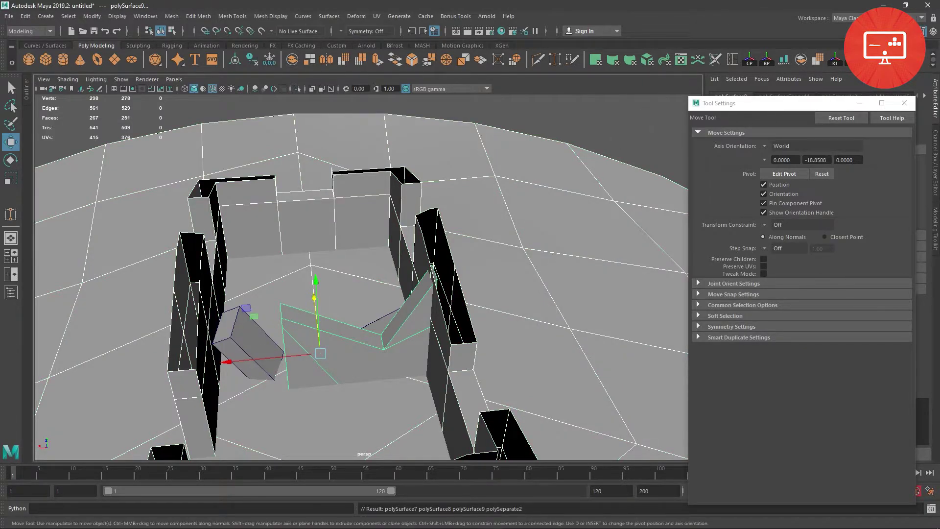
click(594, 106)
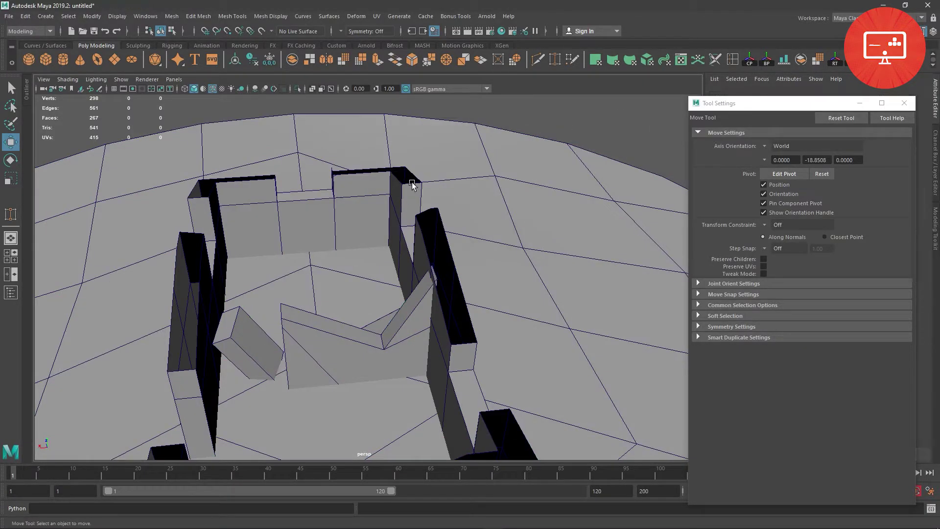
click(412, 183)
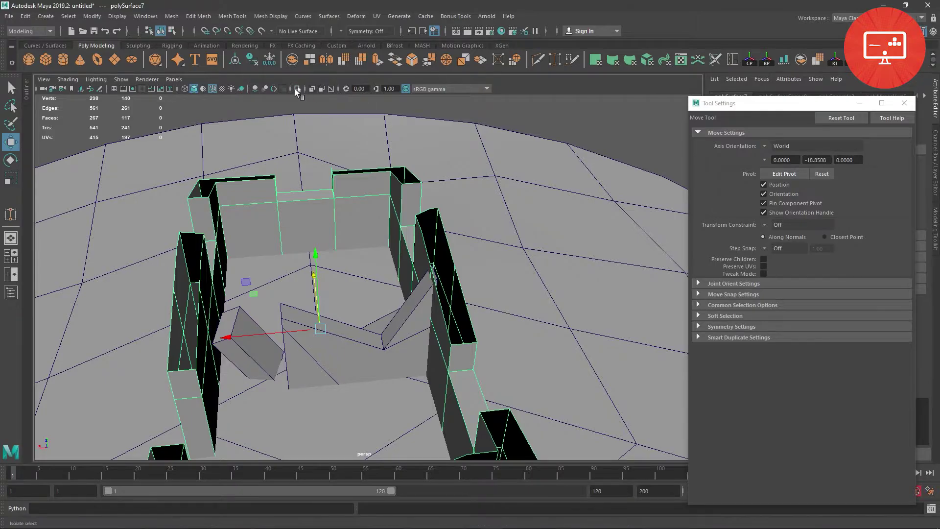
Isolate the wall mesh and extrude the notched wall's top edge twice across the opening
click(298, 88)
alt+drag(314, 235, 318, 334)
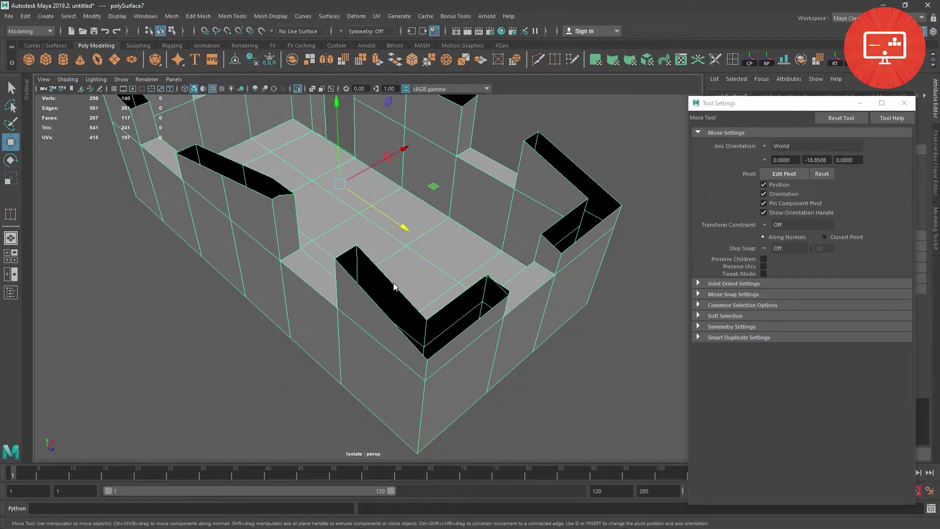
alt+drag(388, 219, 358, 322)
click(359, 322)
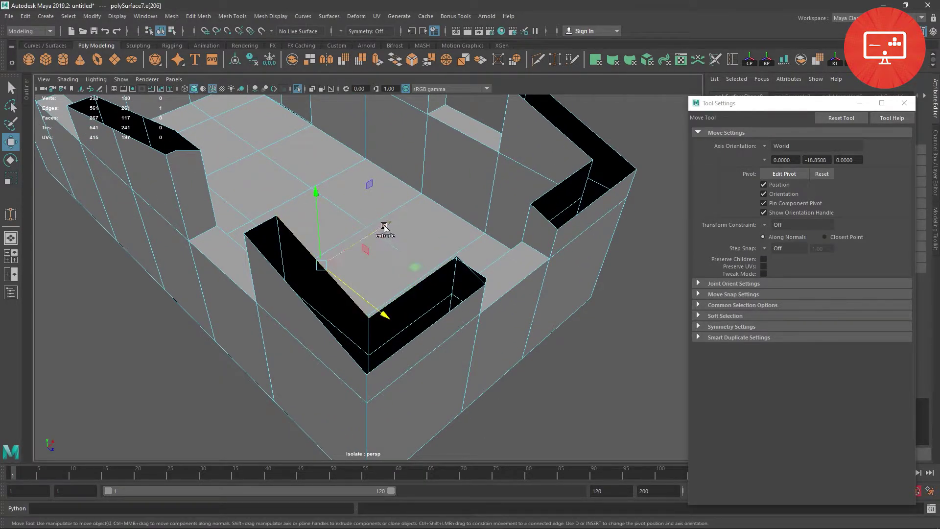
mouse_move(386, 227)
shift+mouse_down()
mouse_move(327, 254)
mouse_move(402, 304)
shift+mouse_up()
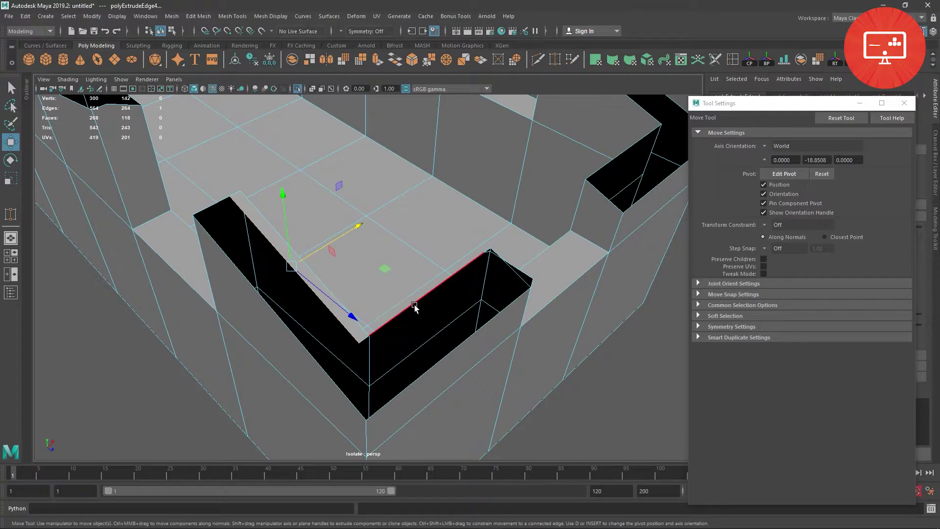
click(415, 307)
mouse_move(526, 359)
alt+mouse_down()
mouse_move(390, 287)
mouse_move(421, 326)
alt+mouse_up()
Target Weld the extruded edges onto the wall to seal the cap
shift+right_drag(442, 295, 441, 279)
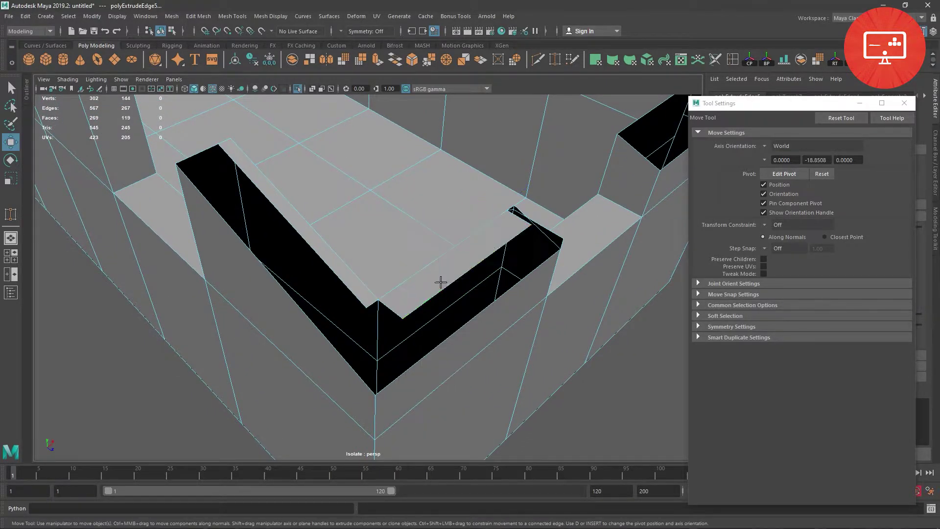
drag(447, 290, 304, 313)
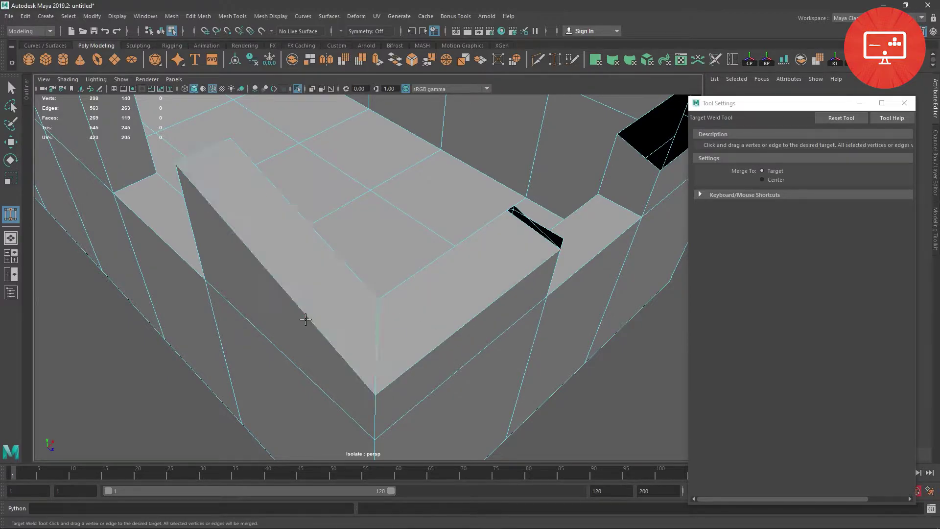
alt+drag(286, 243, 294, 346)
alt+right_drag(294, 347, 329, 327)
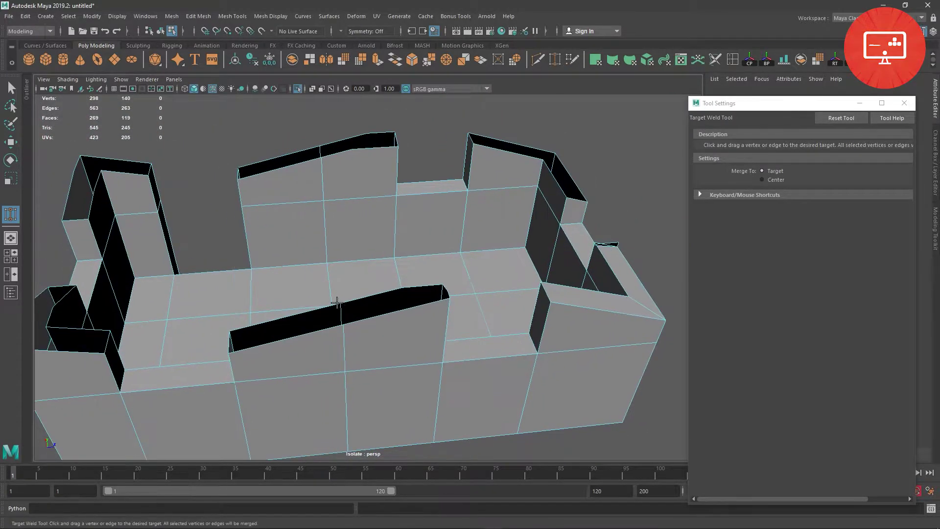
mouse_move(328, 327)
alt+mouse_down()
mouse_move(332, 280)
mouse_move(357, 247)
mouse_move(390, 242)
alt+mouse_up()
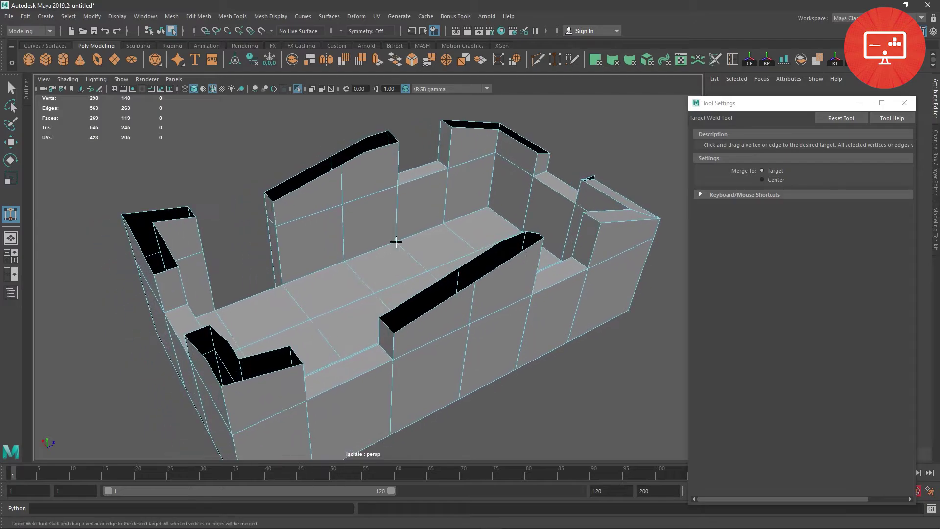
scroll(421, 264, up, 3)
Select three edges along another open wall top and extrude them across the gap
key(w)
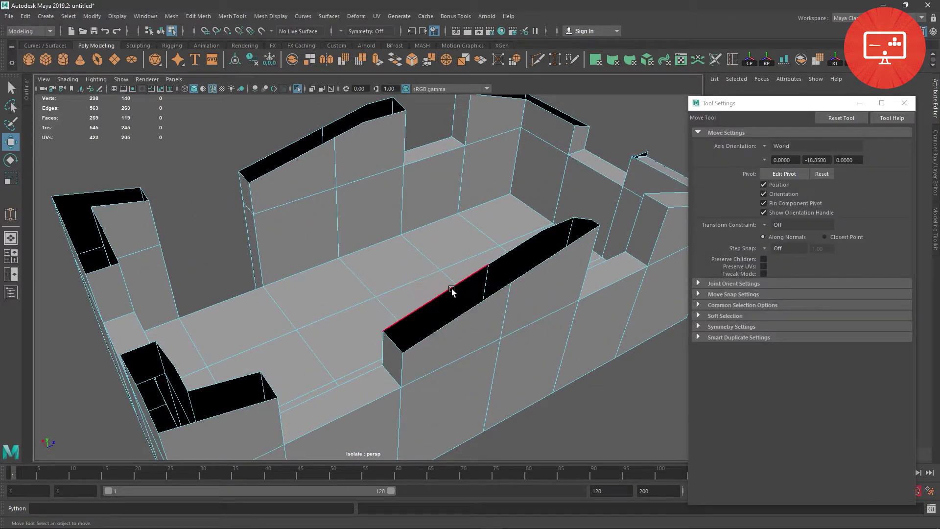
click(451, 290)
shift+click(538, 245)
shift+click(523, 271)
mouse_move(523, 271)
alt+mouse_down()
mouse_move(598, 266)
mouse_move(343, 294)
alt+mouse_up()
shift+drag(258, 319, 262, 321)
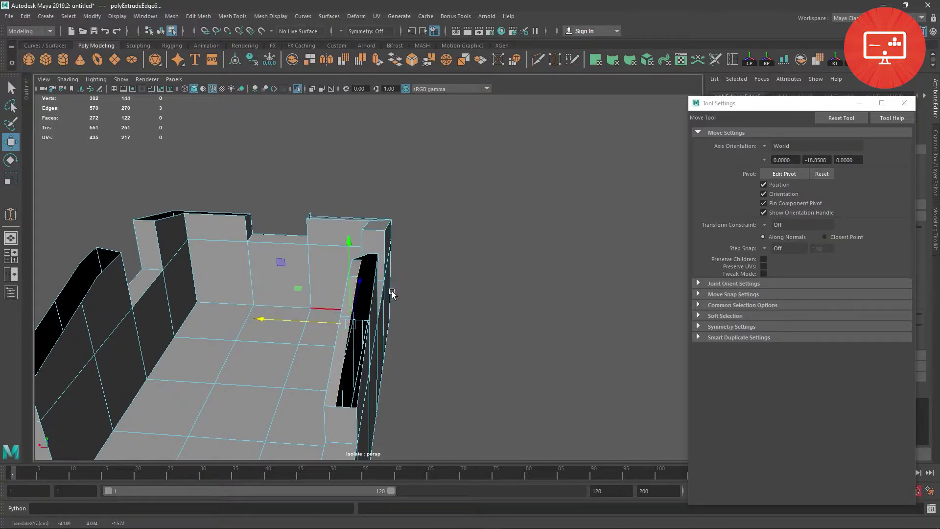
Target Weld the extruded edge's vertices onto the wall top to close it
alt+drag(392, 294, 336, 321)
scroll(420, 411, up, 3)
click(419, 408)
shift+right_drag(429, 351, 423, 376)
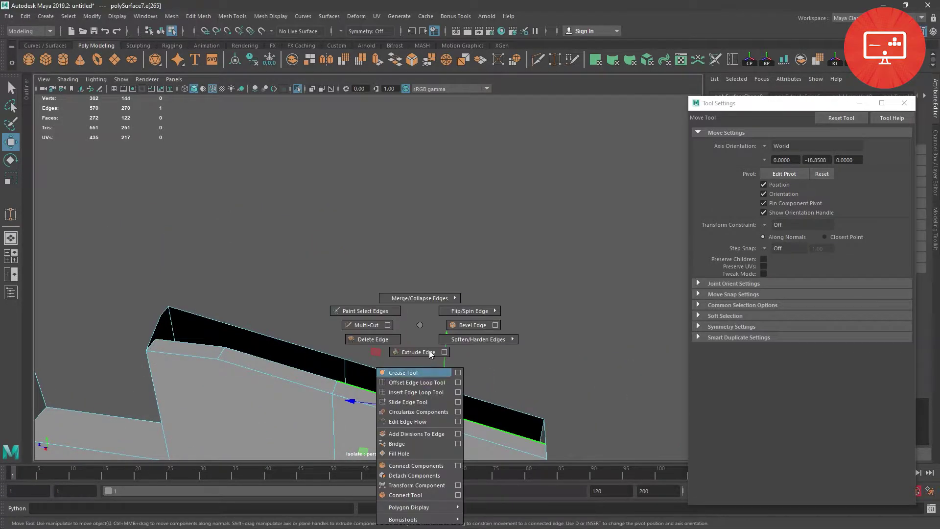
drag(423, 376, 440, 409)
alt+drag(441, 408, 372, 343)
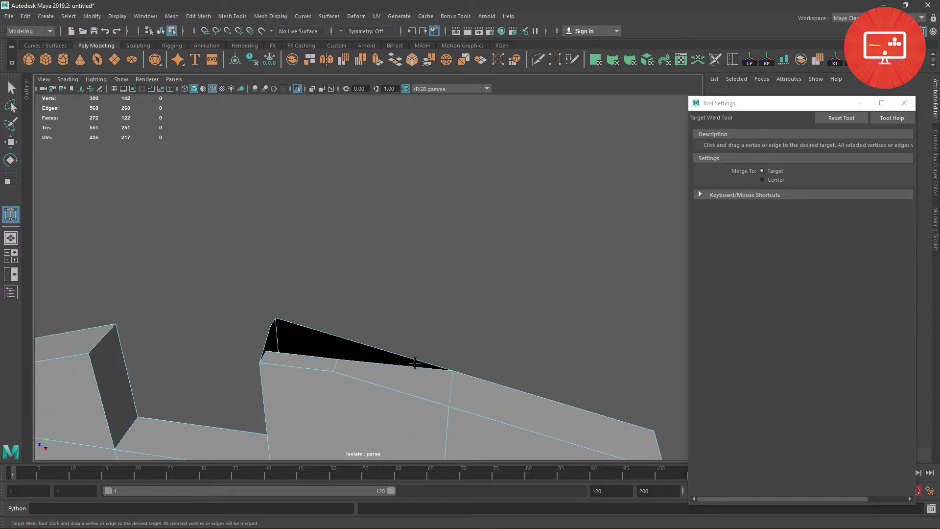
mouse_move(451, 368)
mouse_down()
mouse_move(319, 357)
mouse_move(371, 353)
mouse_move(292, 373)
mouse_move(361, 388)
mouse_move(332, 336)
mouse_move(336, 430)
mouse_move(392, 412)
mouse_move(450, 407)
mouse_move(430, 409)
mouse_move(447, 416)
mouse_up()
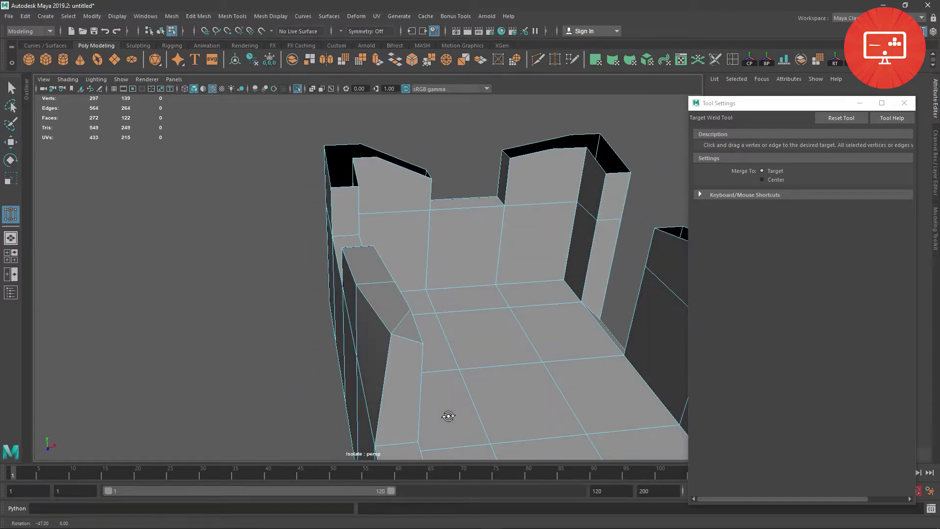
Replace the bad weld by Target Welding the wall edge down onto the lower edge
key(ctrl+z)
mouse_move(421, 363)
alt+mouse_down()
mouse_move(439, 385)
mouse_move(389, 382)
mouse_move(349, 428)
mouse_move(428, 356)
mouse_move(419, 414)
mouse_move(439, 375)
mouse_move(415, 333)
mouse_move(485, 365)
alt+mouse_up()
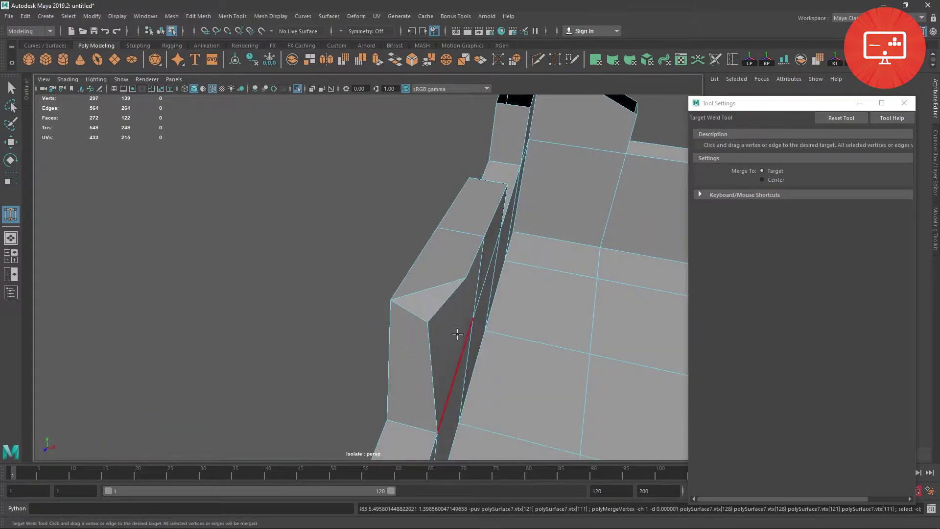
mouse_move(416, 314)
mouse_down()
mouse_move(424, 304)
mouse_move(438, 328)
mouse_up()
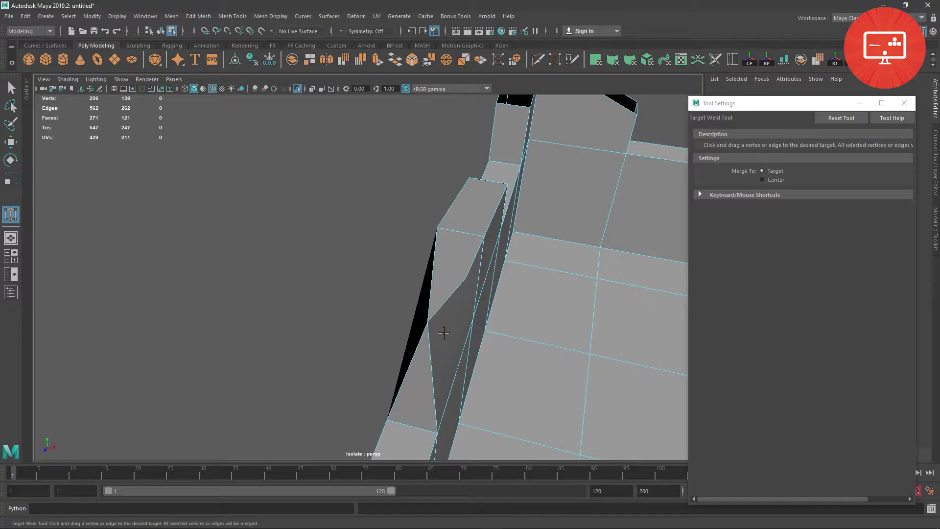
key(ctrl+z)
drag(437, 287, 420, 309)
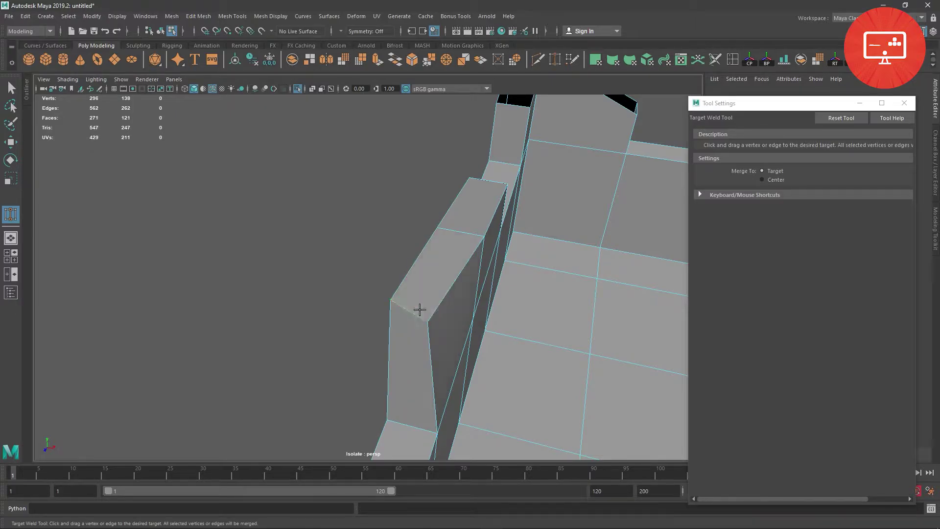
Select the three open wall-top edges and extrude them across the opening
alt+right_drag(431, 341, 390, 325)
alt+drag(390, 325, 468, 348)
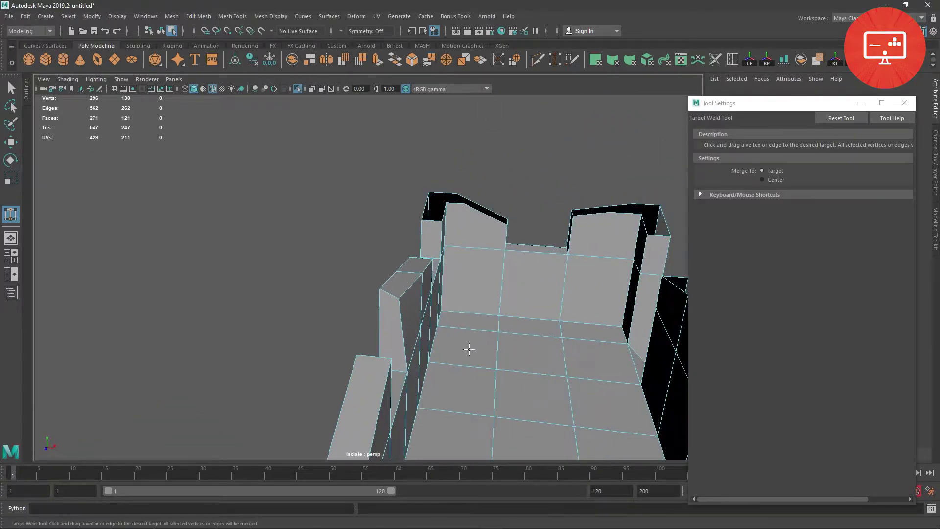
alt+right_drag(467, 348, 415, 340)
mouse_move(415, 340)
alt+mouse_down()
mouse_move(500, 342)
mouse_move(430, 373)
mouse_move(402, 333)
mouse_move(384, 273)
mouse_move(369, 332)
alt+mouse_up()
alt+right_drag(369, 331, 441, 352)
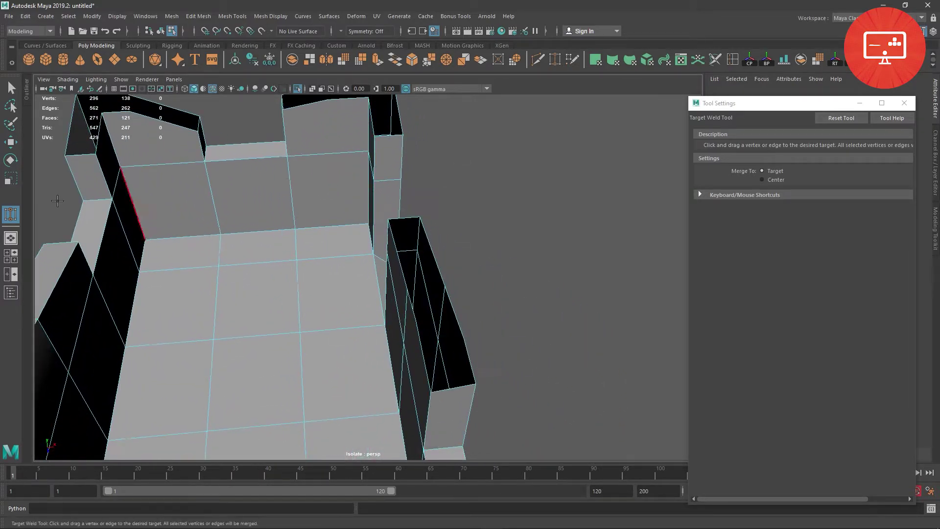
click(17, 146)
mouse_move(372, 304)
alt+mouse_down()
mouse_move(450, 278)
mouse_move(399, 315)
alt+mouse_up()
mouse_move(399, 315)
alt+right_down()
mouse_move(383, 312)
mouse_move(473, 363)
alt+right_up()
click(473, 363)
alt+drag(512, 360, 527, 290)
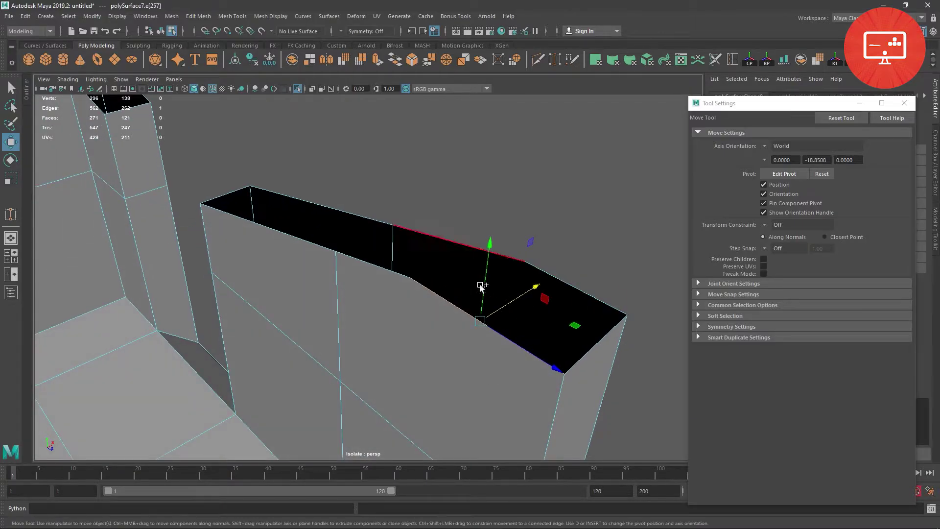
shift+click(372, 261)
shift+click(301, 244)
mouse_move(388, 231)
shift+mouse_down()
mouse_move(440, 228)
mouse_move(402, 313)
shift+mouse_up()
Target Weld the extruded edge onto the upper edge and close the black sliver
click(405, 317)
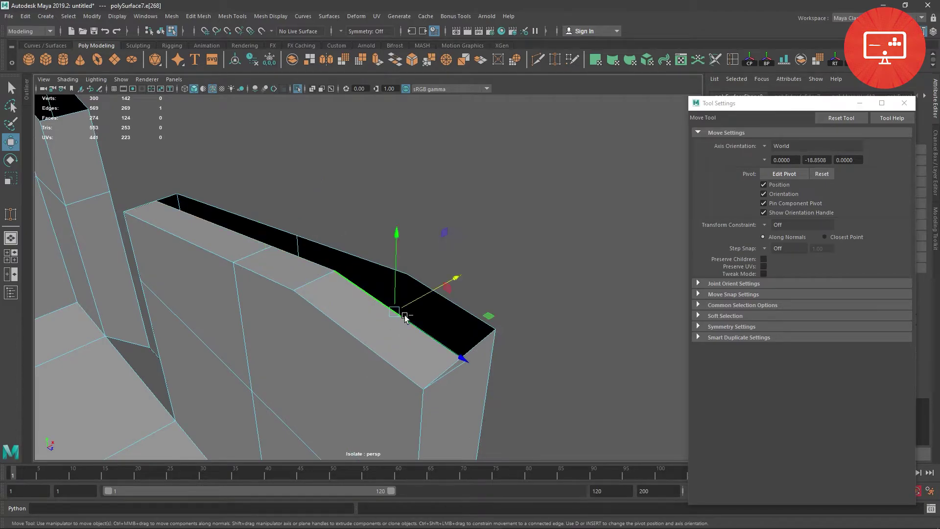
shift+right_drag(405, 318, 417, 338)
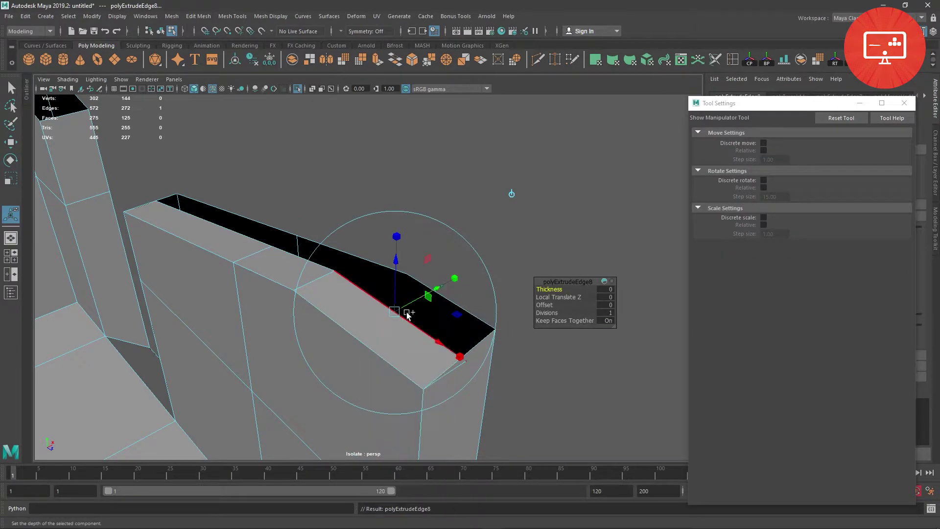
key(ctrl+z)
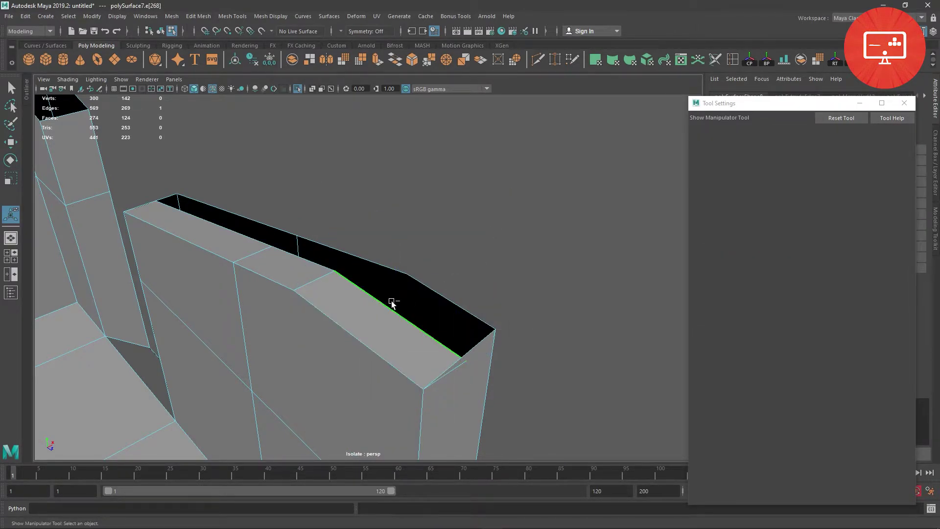
shift+right_drag(392, 303, 390, 275)
drag(397, 313, 431, 291)
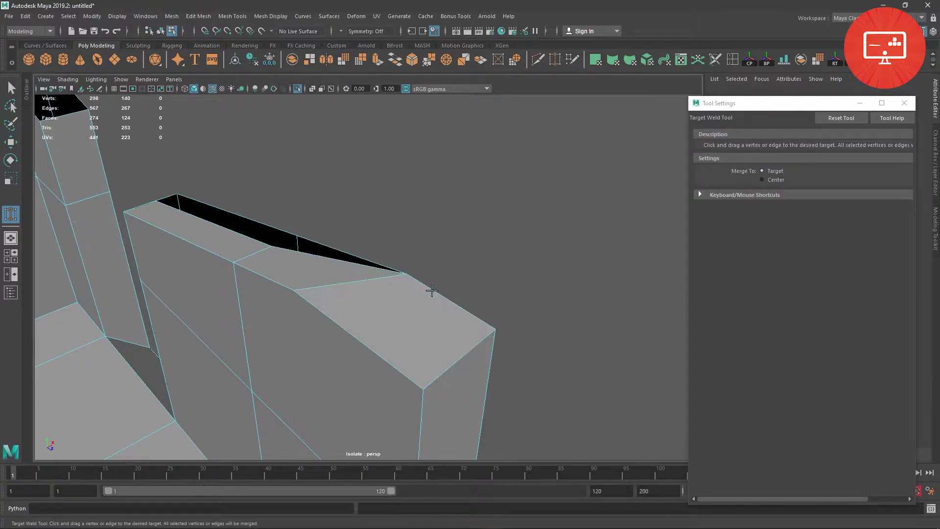
drag(328, 245, 313, 240)
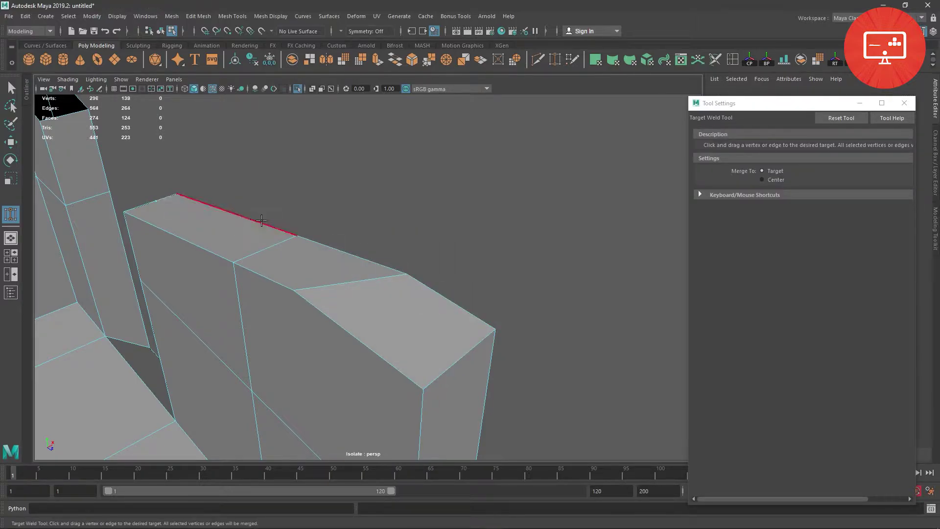
alt+drag(392, 274, 467, 319)
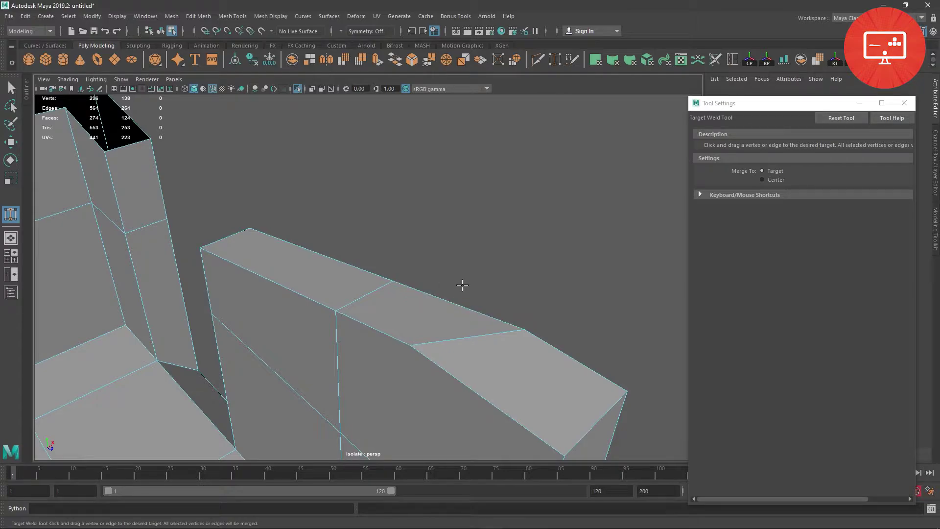
mouse_move(462, 284)
alt+mouse_down()
mouse_move(430, 299)
mouse_move(577, 388)
alt+mouse_up()
alt+right_drag(577, 388, 500, 495)
Extrude the corner wall's top border edges inward across its open top
click(12, 142)
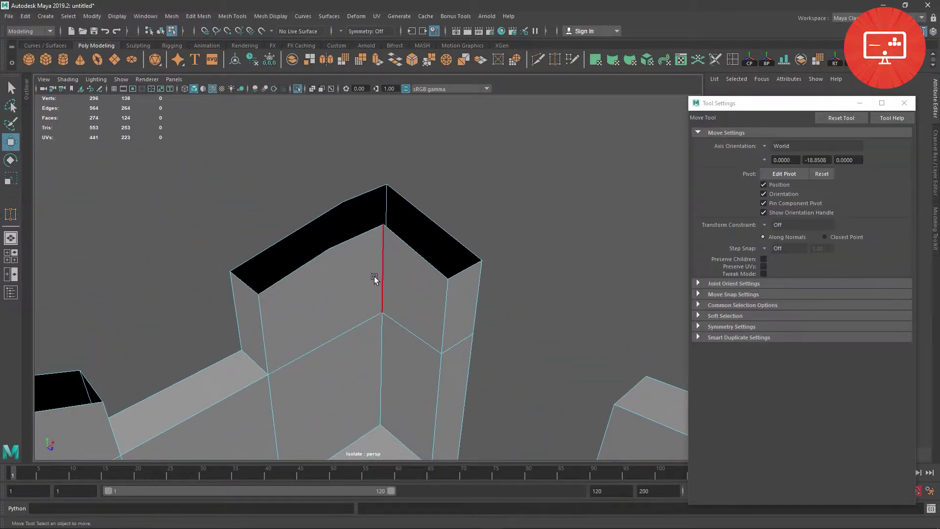
click(321, 255)
shift+click(412, 249)
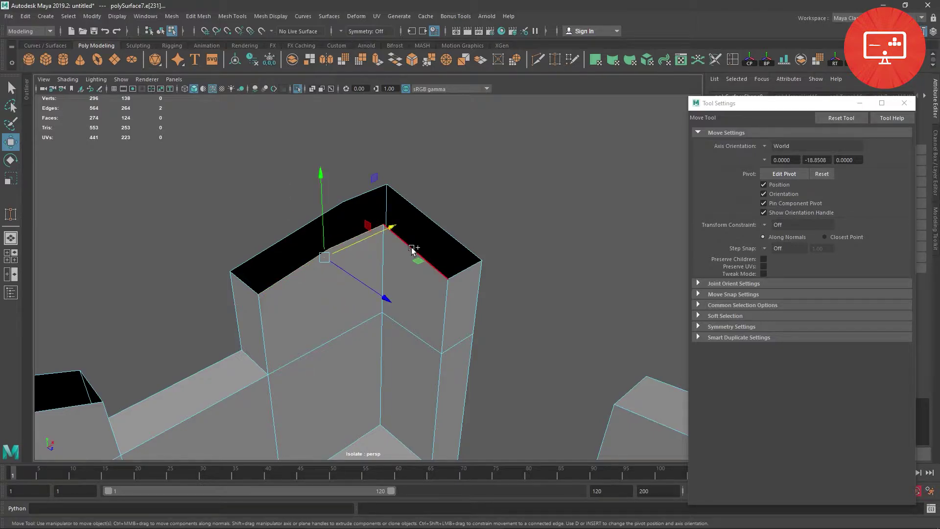
shift+click(390, 255)
shift+drag(412, 252, 391, 239)
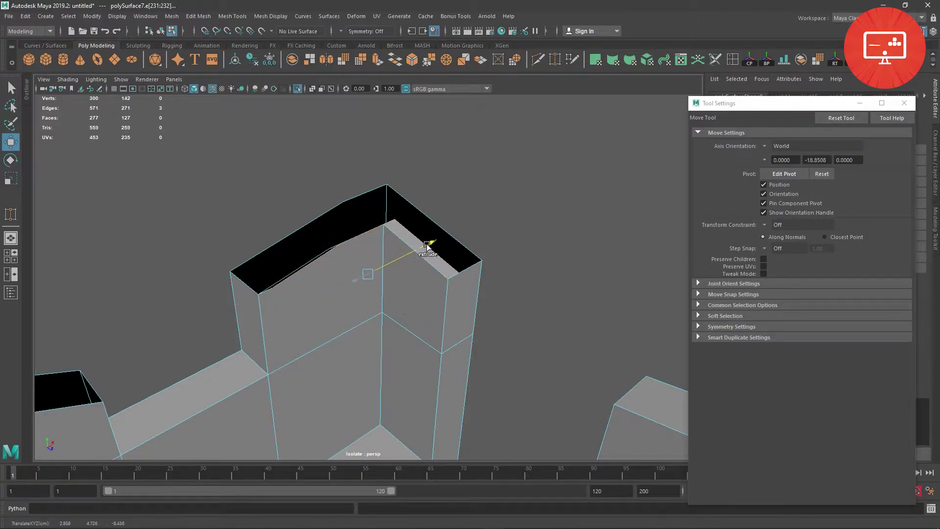
drag(433, 312, 420, 305)
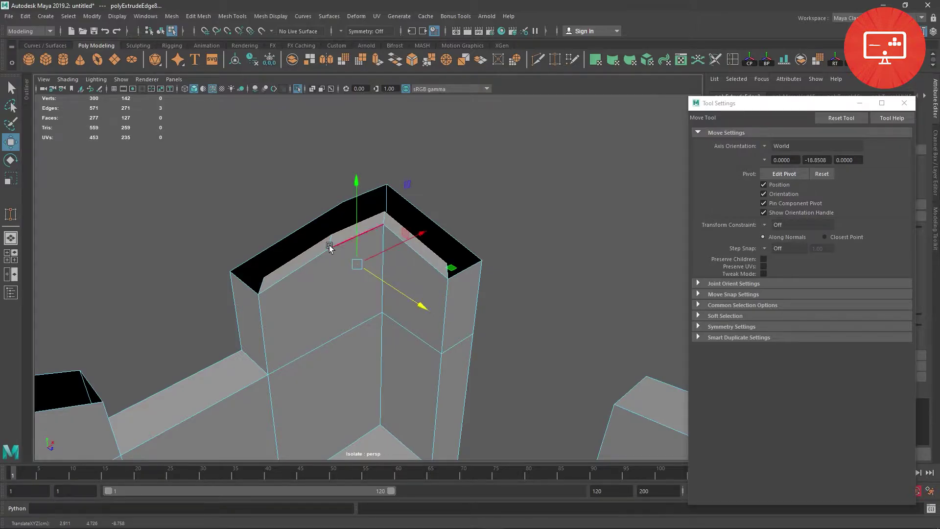
alt+middle_drag(332, 246, 347, 316)
Discard a stray edge extrusion and Target Weld the inner edge onto the outer rim
click(316, 294)
shift+right_drag(316, 297, 313, 261)
key(ctrl+z)
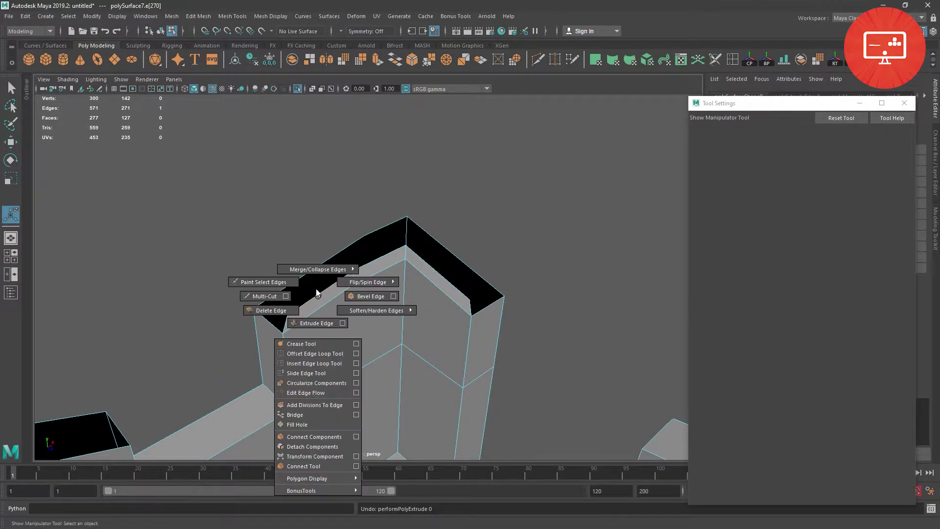
mouse_move(321, 292)
mouse_down()
mouse_move(372, 262)
mouse_move(485, 284)
mouse_up()
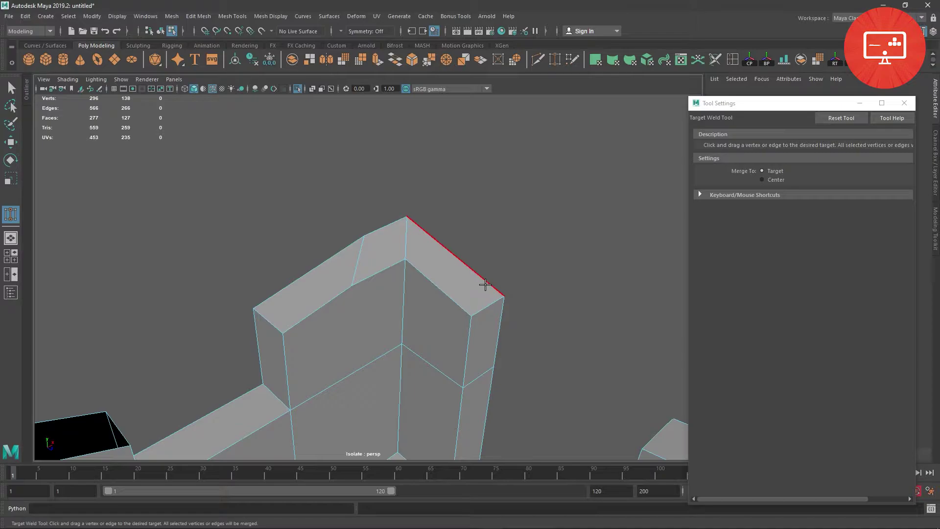
Extrude the next open wall top's border edges across the opening toward the far rim
alt+middle_drag(315, 310, 437, 245)
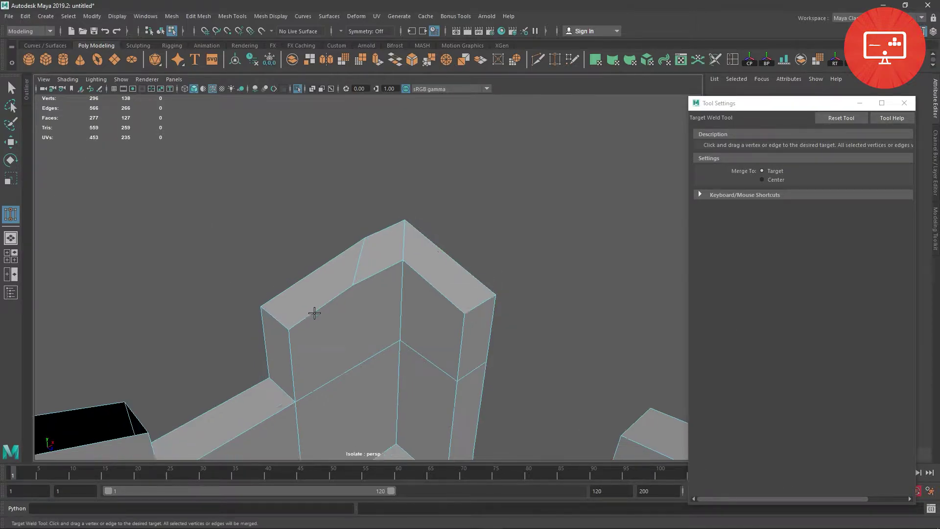
alt+drag(348, 351, 40, 220)
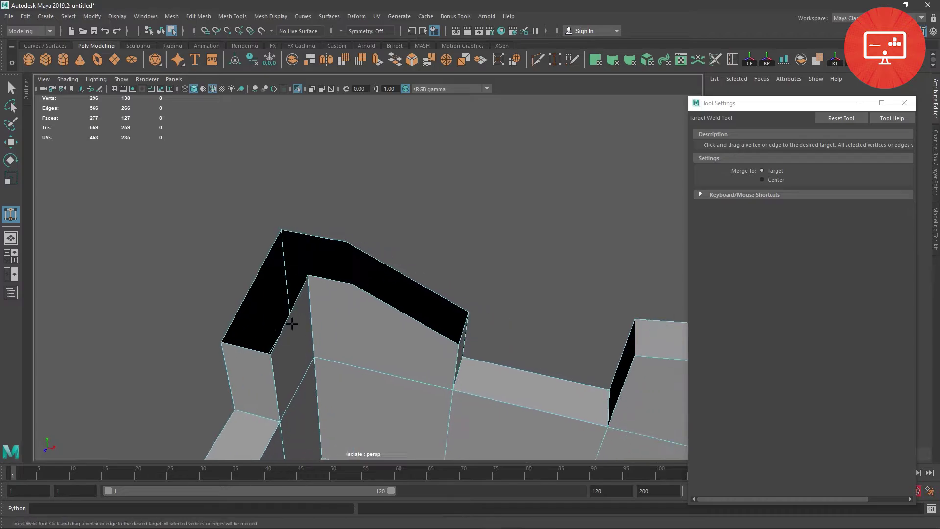
key(w)
click(270, 322)
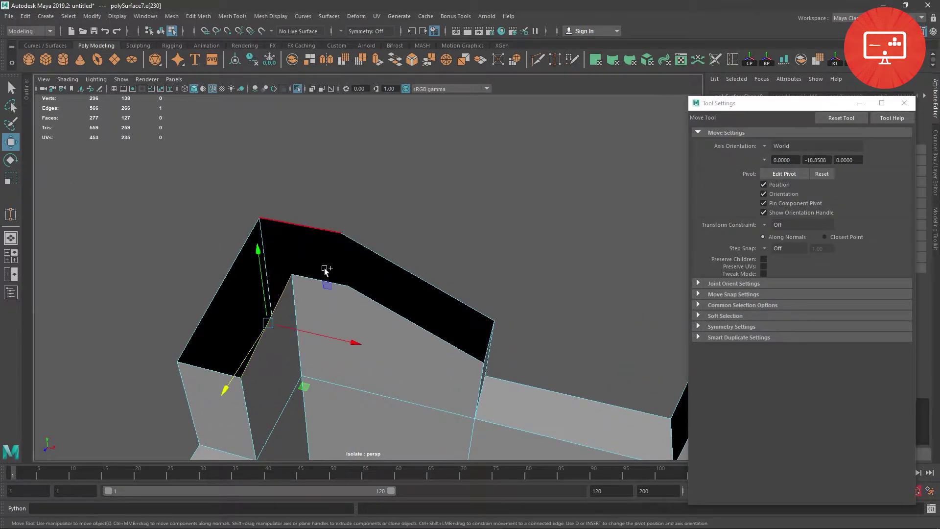
shift+click(380, 308)
shift+click(338, 342)
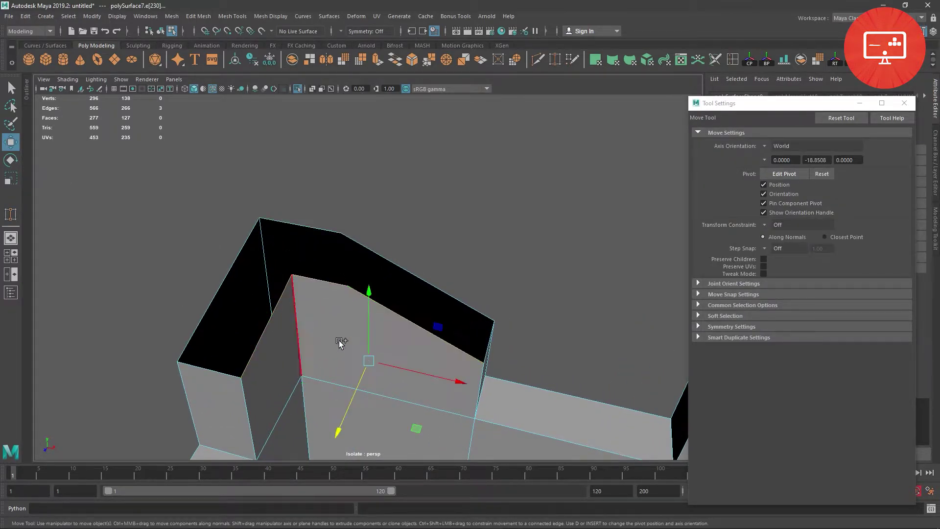
shift+drag(340, 432, 343, 418)
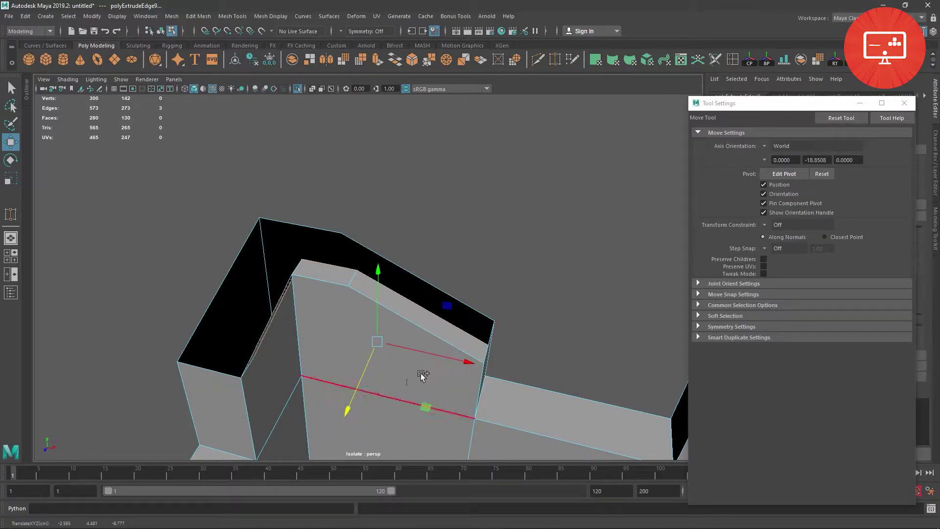
drag(465, 362, 441, 351)
Target Weld the inner edges onto the rim, closing that wall top
click(251, 313)
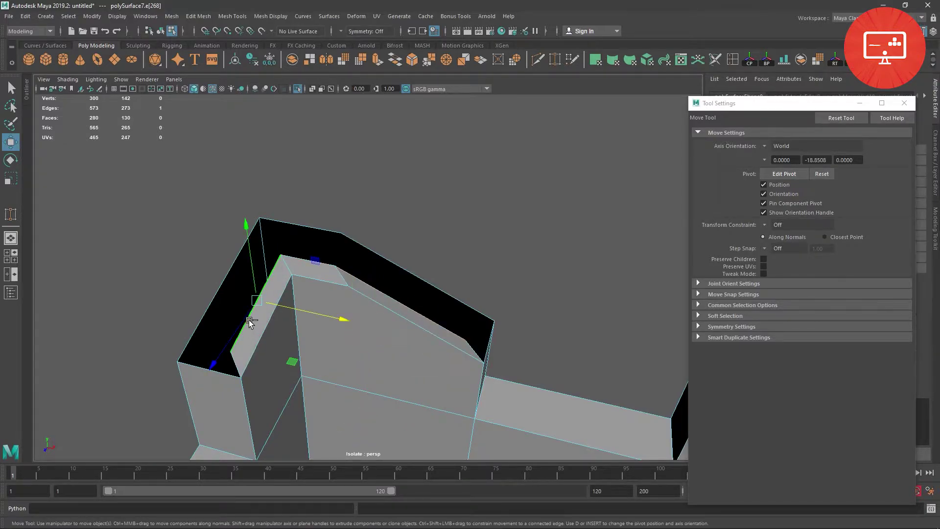
shift+right_drag(251, 313, 254, 294)
drag(254, 295, 218, 294)
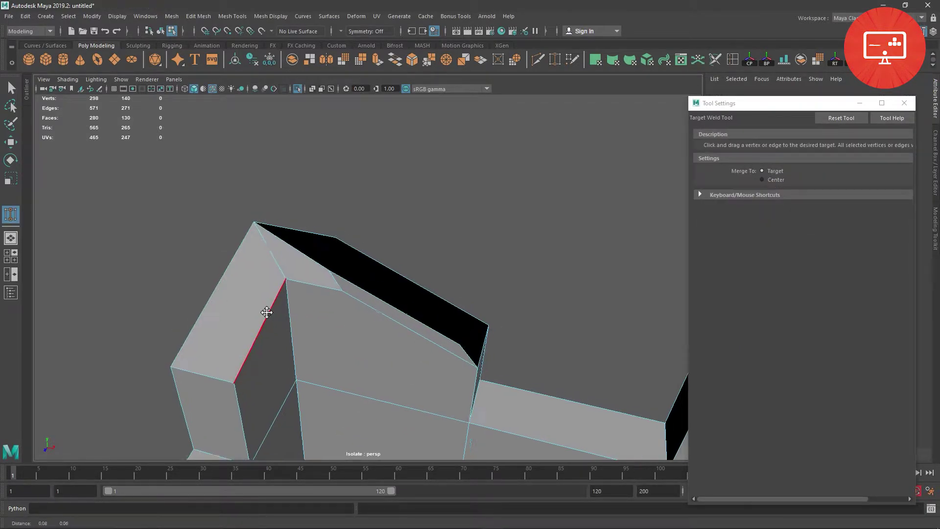
alt+middle_drag(309, 269, 285, 293)
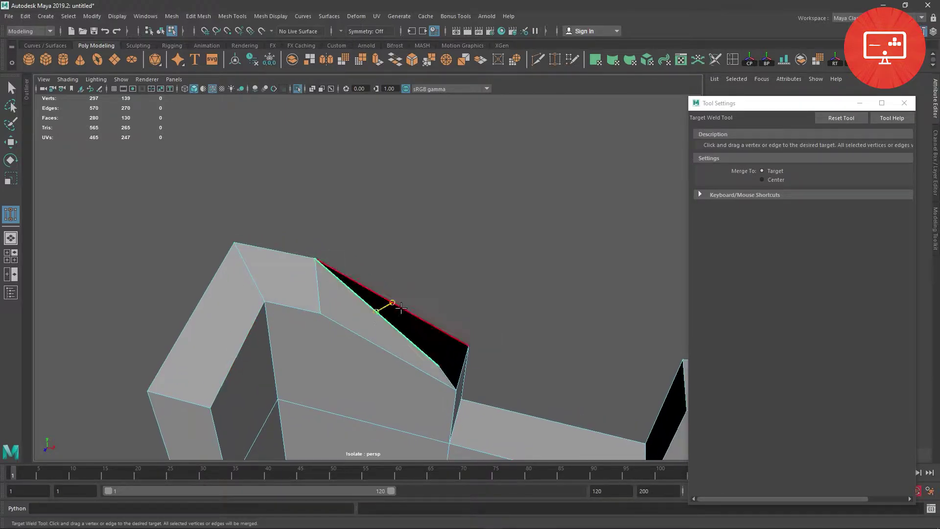
drag(295, 264, 395, 323)
alt+middle_drag(395, 324, 366, 253)
Extrude two rim edges of another open wall top into an inset band
scroll(367, 253, down, 5)
mouse_move(361, 273)
alt+mouse_down()
mouse_move(336, 151)
mouse_move(262, 289)
mouse_move(287, 238)
mouse_move(419, 357)
alt+mouse_up()
scroll(419, 357, up, 3)
scroll(388, 387, up, 3)
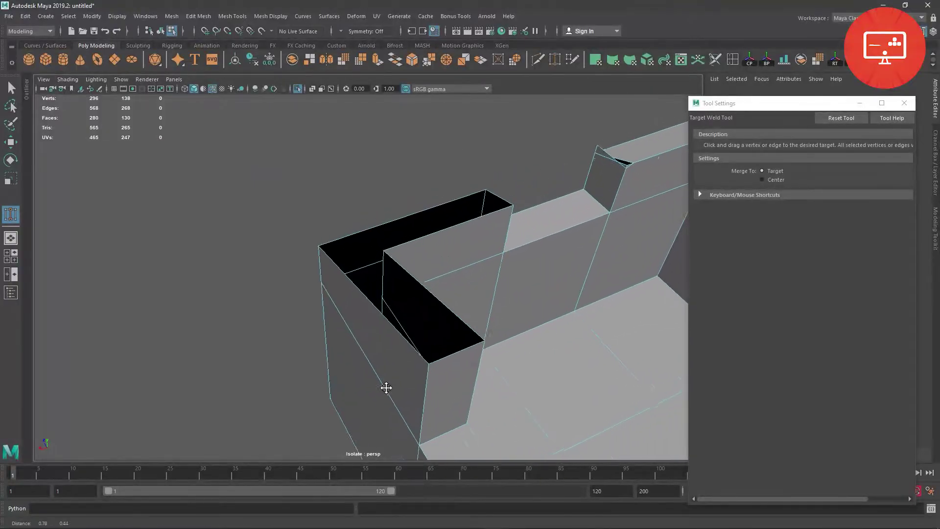
click(11, 142)
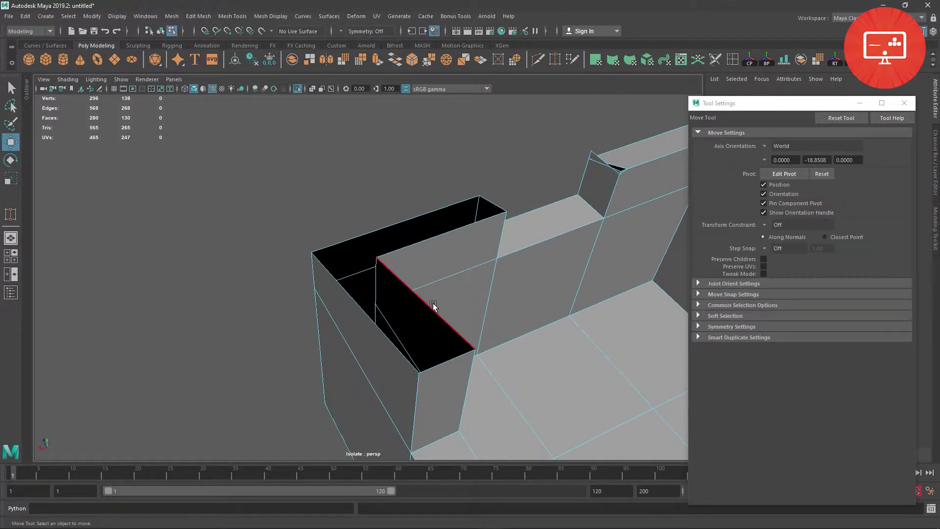
click(444, 237)
shift+click(408, 300)
shift+drag(408, 300, 388, 307)
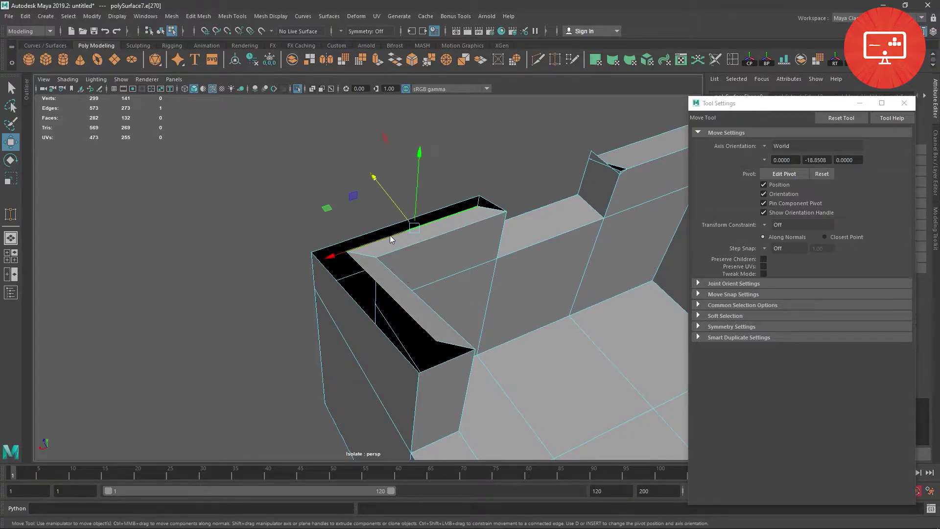
Target Weld the inset band onto the opposite rim to close the second wall top
shift+right_drag(399, 193, 400, 217)
drag(399, 222, 414, 228)
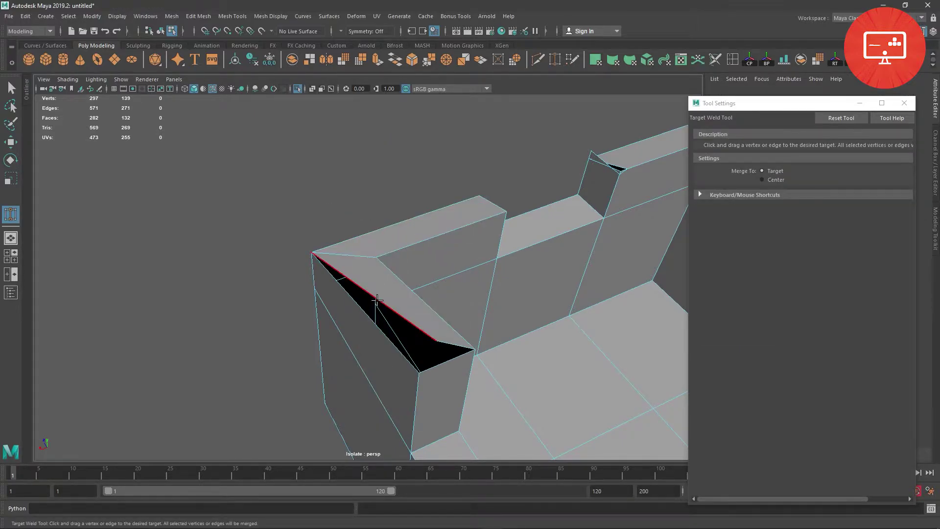
drag(376, 299, 394, 306)
drag(436, 341, 474, 350)
click(11, 142)
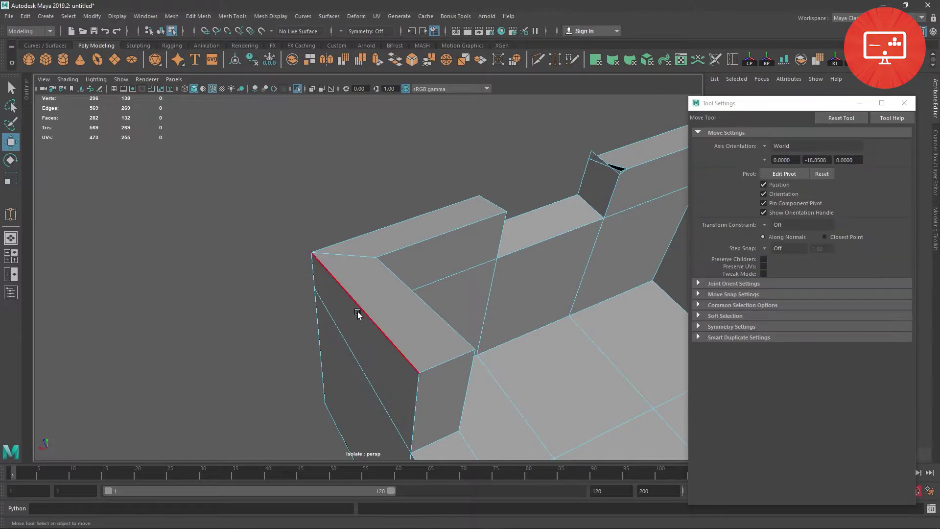
mouse_move(357, 315)
alt+mouse_down()
mouse_move(420, 310)
mouse_move(169, 331)
mouse_move(386, 353)
mouse_move(274, 298)
mouse_move(380, 313)
mouse_move(282, 329)
mouse_move(300, 308)
mouse_move(324, 347)
mouse_move(197, 315)
alt+mouse_up()
scroll(416, 314, down, 3)
scroll(419, 332, up, 3)
scroll(411, 430, up, 3)
scroll(394, 366, up, 3)
Delete the sliver face in the wall gap, leaving a hole
key(F10)
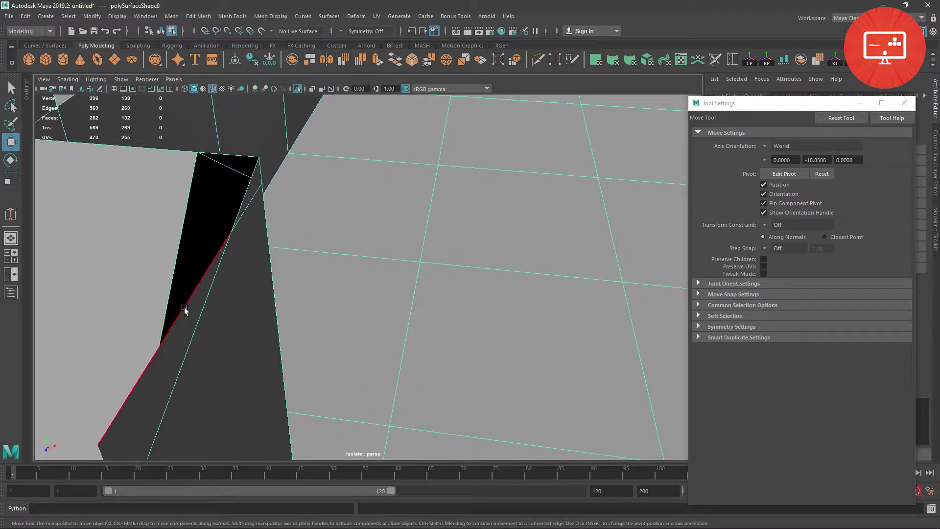
right_drag(184, 307, 183, 323)
click(251, 196)
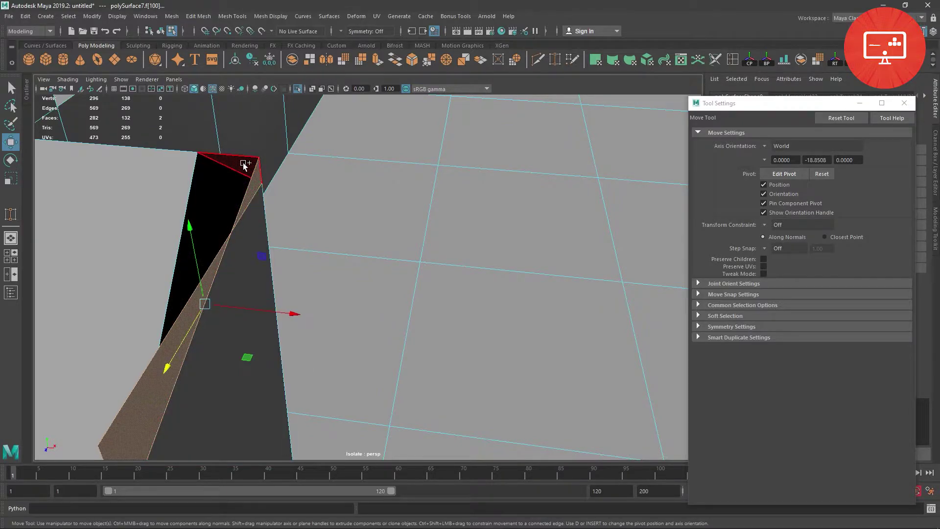
key(Delete)
Extrude the gap edge and weld it shut, leaving a small triangular hole
mouse_move(243, 162)
alt+mouse_down()
mouse_move(245, 220)
mouse_move(235, 219)
mouse_move(281, 237)
alt+mouse_up()
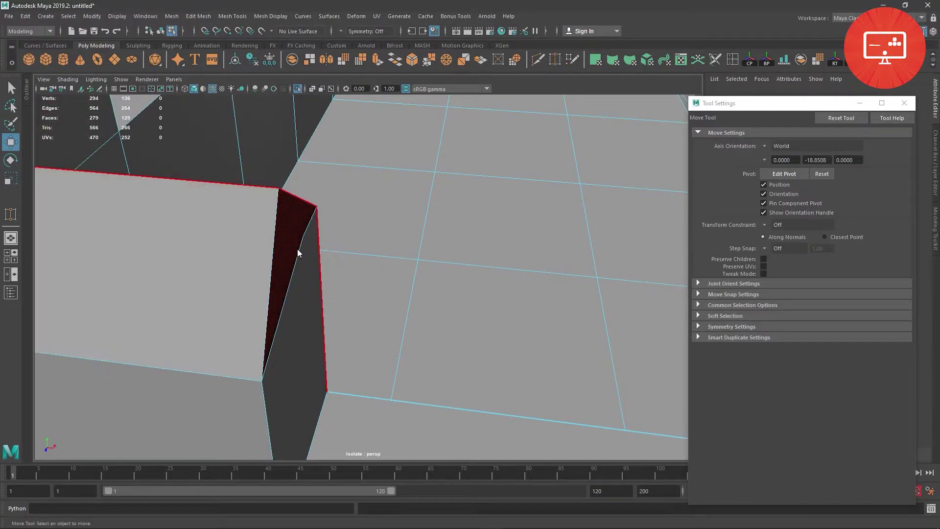
mouse_move(297, 211)
alt+mouse_down()
mouse_move(279, 256)
mouse_move(339, 245)
mouse_move(405, 300)
alt+mouse_up()
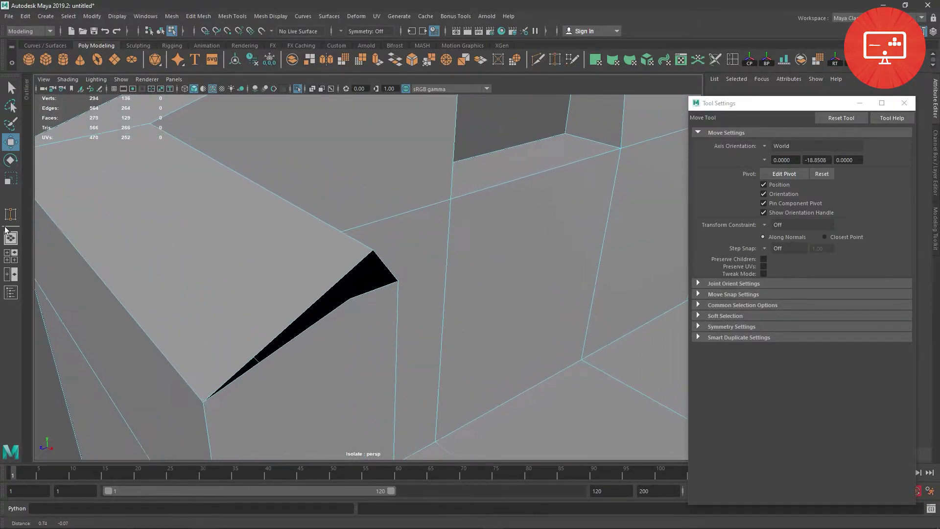
right_drag(357, 248, 345, 268)
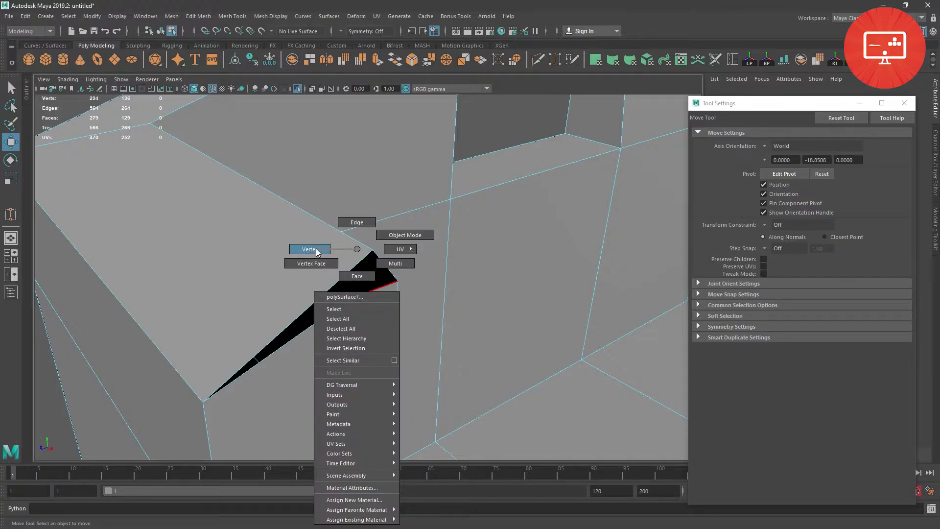
click(325, 325)
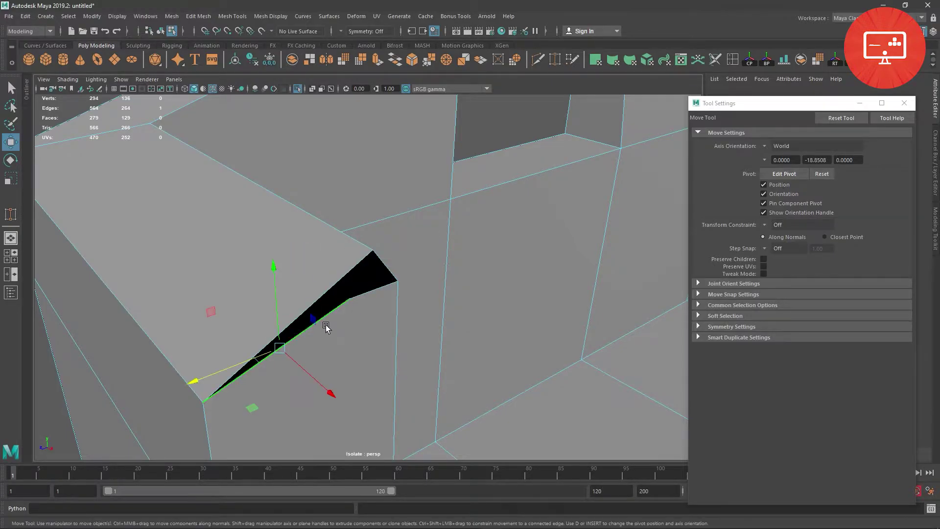
mouse_move(328, 367)
shift+middle_down()
mouse_move(325, 384)
mouse_move(309, 361)
shift+middle_up()
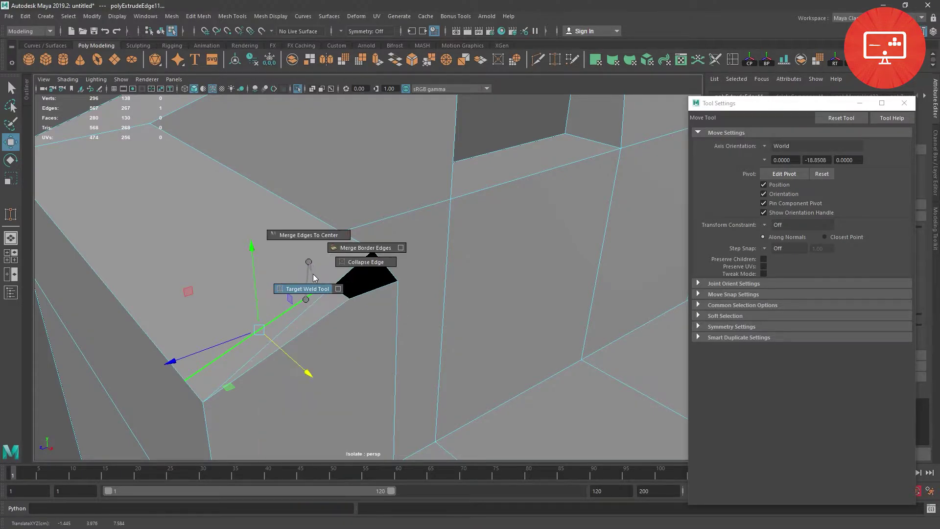
shift+right_drag(310, 302, 313, 274)
drag(330, 279, 347, 275)
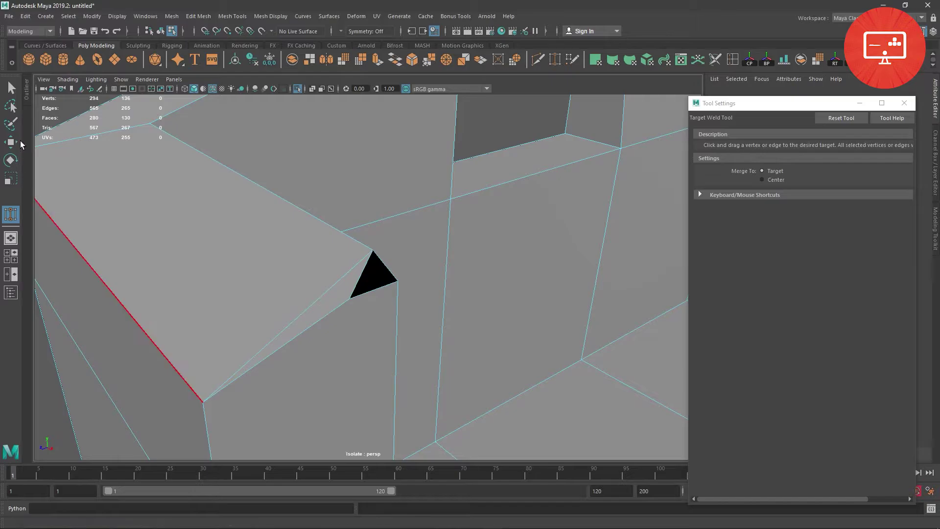
key(w)
click(379, 269)
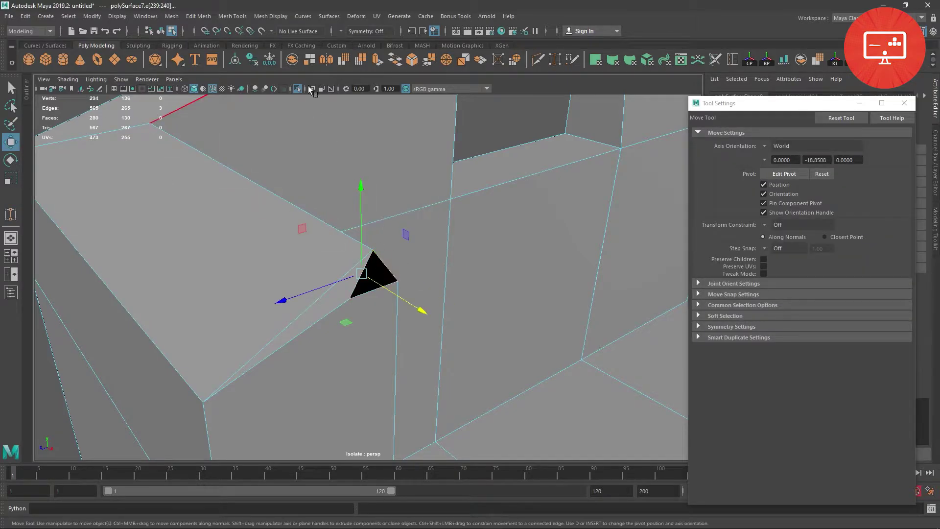
Apply Fill Hole from the Mesh menu, then try deleting the stray vertical edge and undo it
click(179, 18)
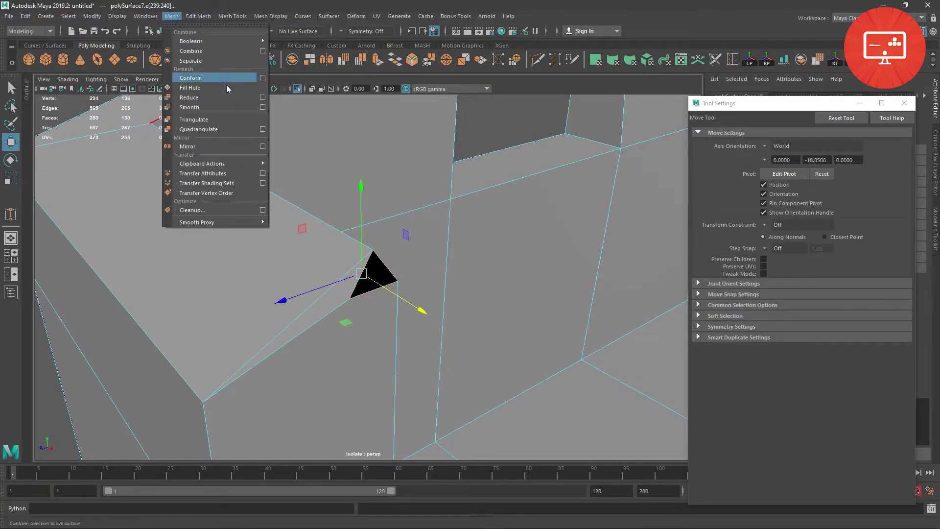
click(227, 87)
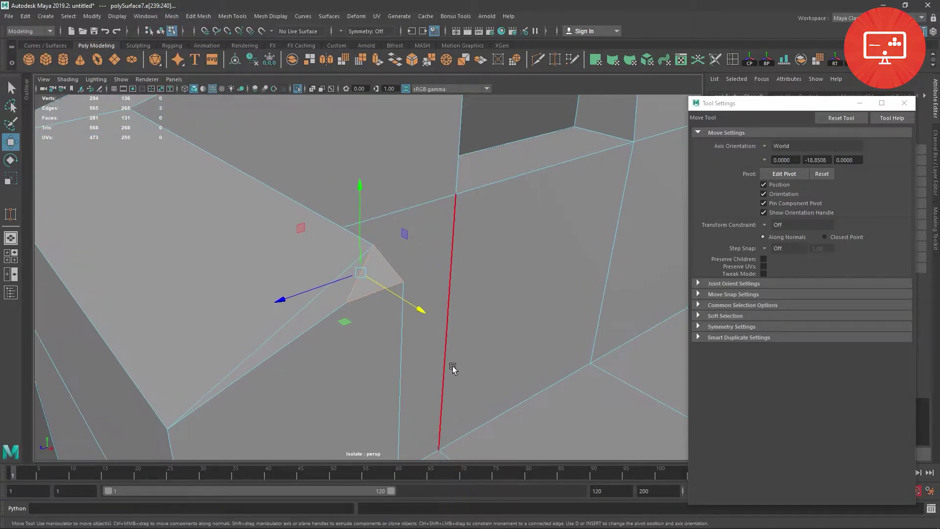
mouse_move(451, 367)
alt+right_down()
mouse_move(497, 289)
mouse_move(323, 320)
mouse_move(434, 267)
mouse_move(411, 272)
mouse_move(296, 248)
alt+right_up()
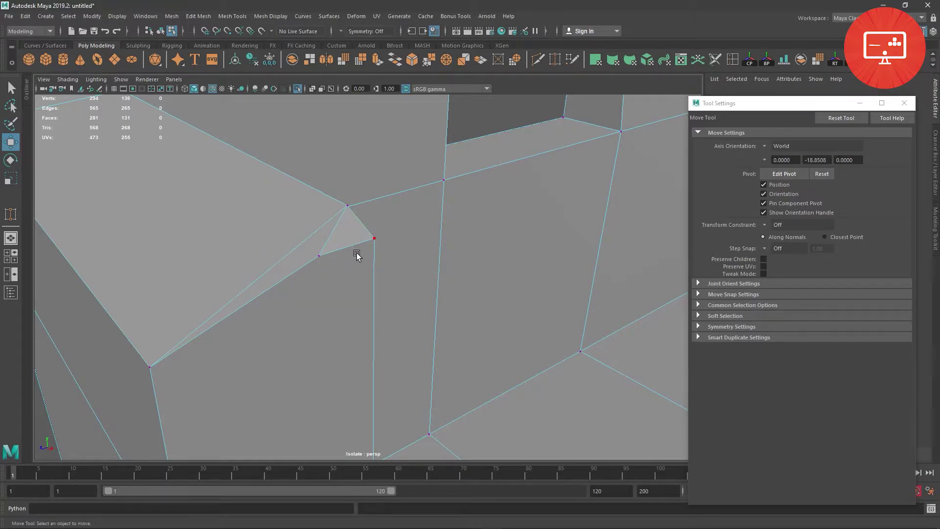
right_drag(348, 218, 347, 196)
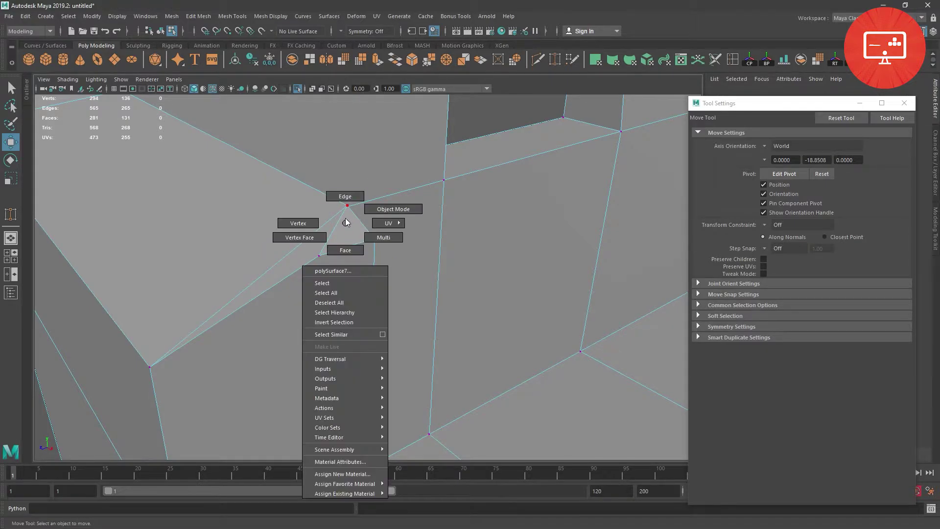
click(335, 236)
click(380, 270)
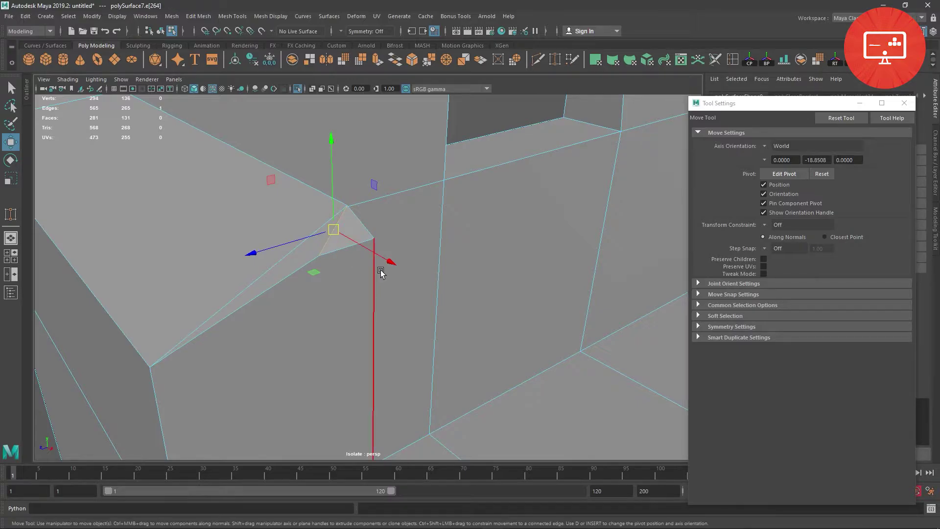
key(Delete)
key(ctrl+z)
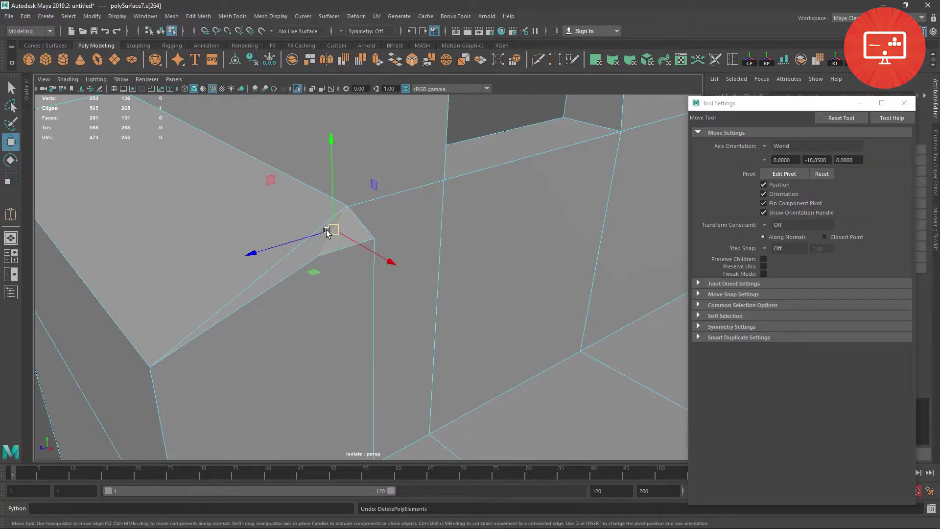
key(Delete)
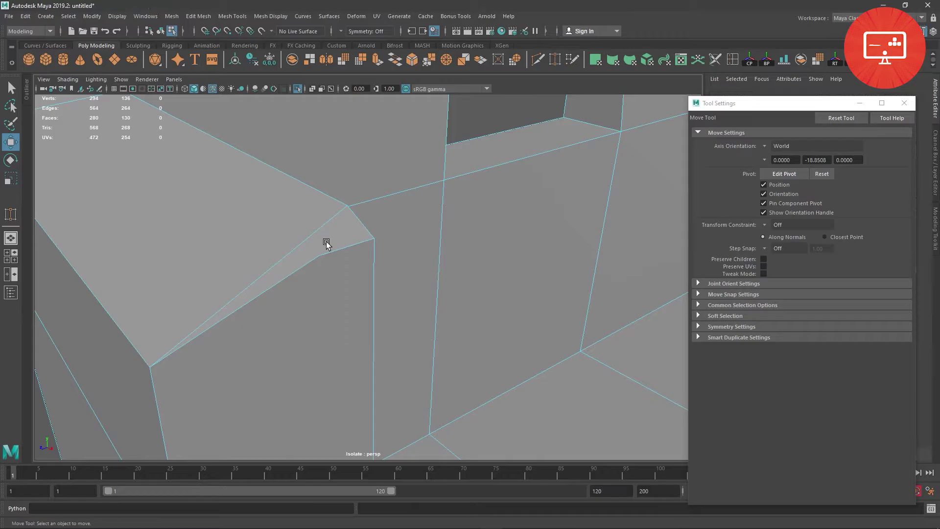
mouse_move(344, 259)
alt+mouse_down()
mouse_move(384, 286)
mouse_move(420, 279)
mouse_move(357, 284)
mouse_move(331, 319)
mouse_move(352, 256)
alt+mouse_up()
key(ctrl+z)
Target Weld the triangle tip and inner vertex into the corner vertex
right_drag(353, 256, 361, 217)
click(359, 229)
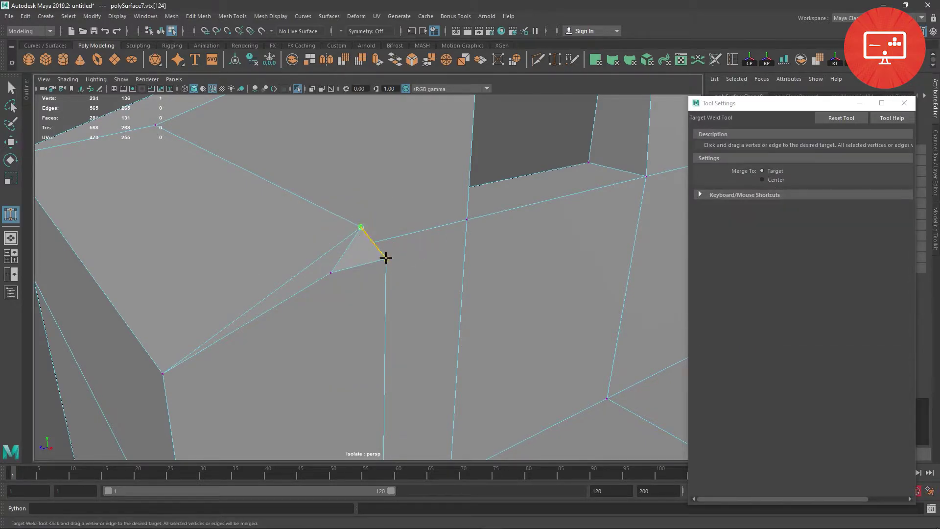
drag(386, 258, 386, 259)
drag(331, 272, 391, 267)
scroll(352, 278, down, 5)
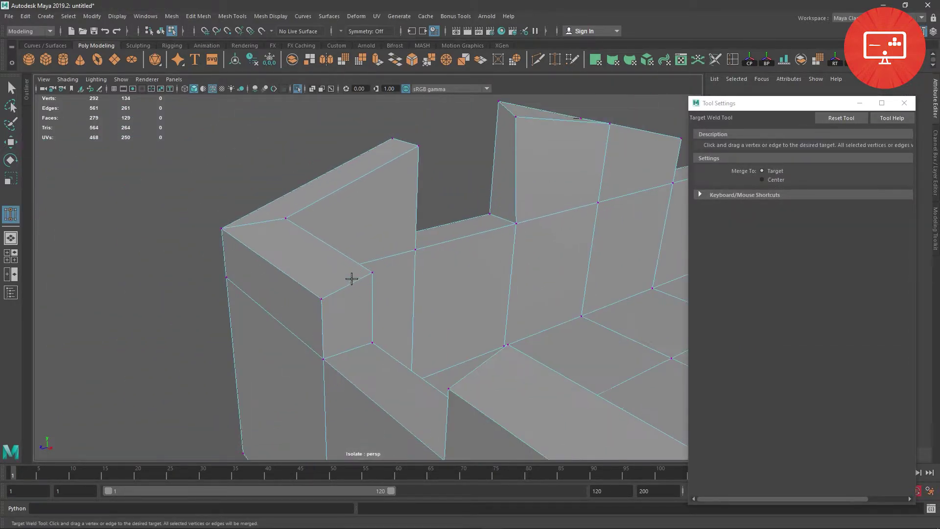
mouse_move(348, 277)
alt+mouse_down()
mouse_move(499, 321)
mouse_move(383, 328)
mouse_move(404, 335)
mouse_move(373, 320)
mouse_move(575, 333)
mouse_move(330, 310)
mouse_move(601, 304)
alt+mouse_up()
Select the two top vertices of the front wall break and lower them
key(w)
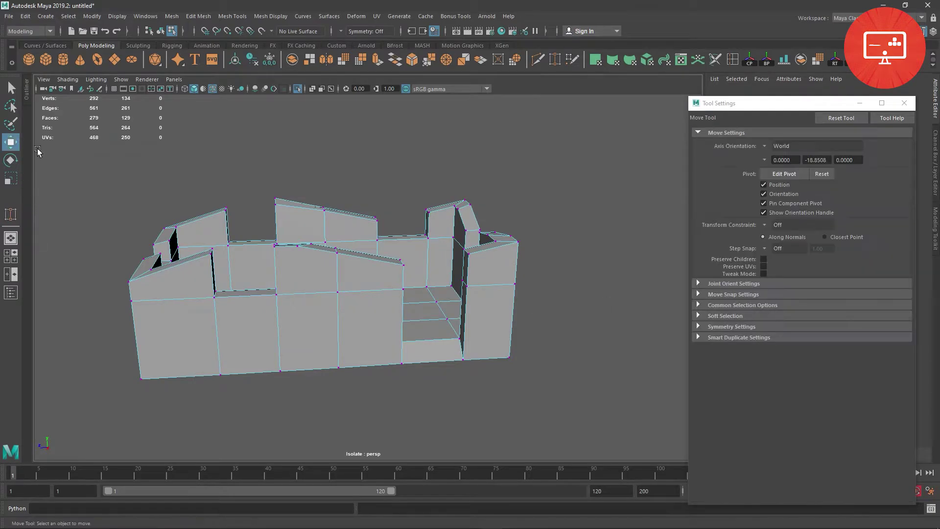
mouse_move(433, 312)
alt+mouse_down()
mouse_move(416, 342)
mouse_move(357, 321)
mouse_move(380, 325)
mouse_move(360, 288)
alt+mouse_up()
right_drag(360, 288, 360, 289)
mouse_move(359, 289)
alt+mouse_down()
mouse_move(361, 304)
mouse_move(370, 287)
mouse_move(359, 277)
mouse_move(377, 268)
alt+mouse_up()
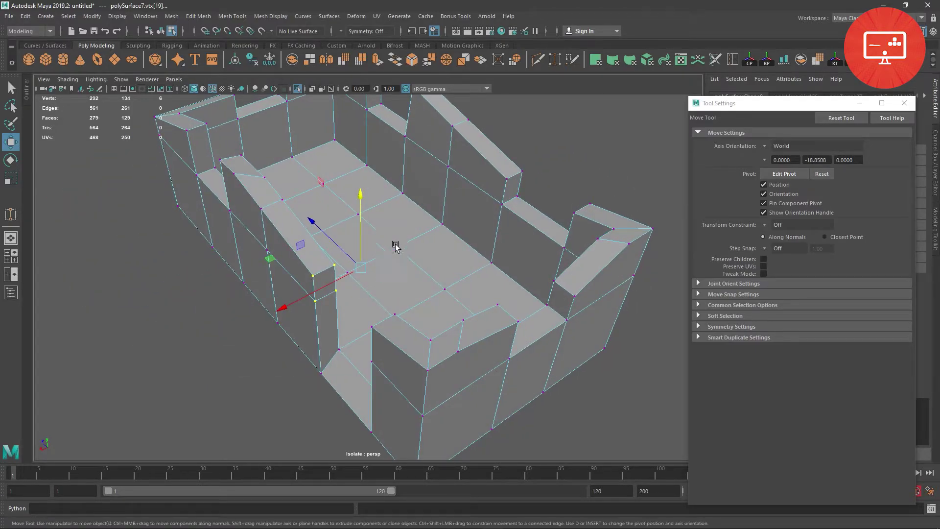
mouse_move(318, 319)
alt+mouse_down()
mouse_move(310, 189)
mouse_move(361, 273)
alt+mouse_up()
click(356, 258)
alt+drag(327, 205, 374, 207)
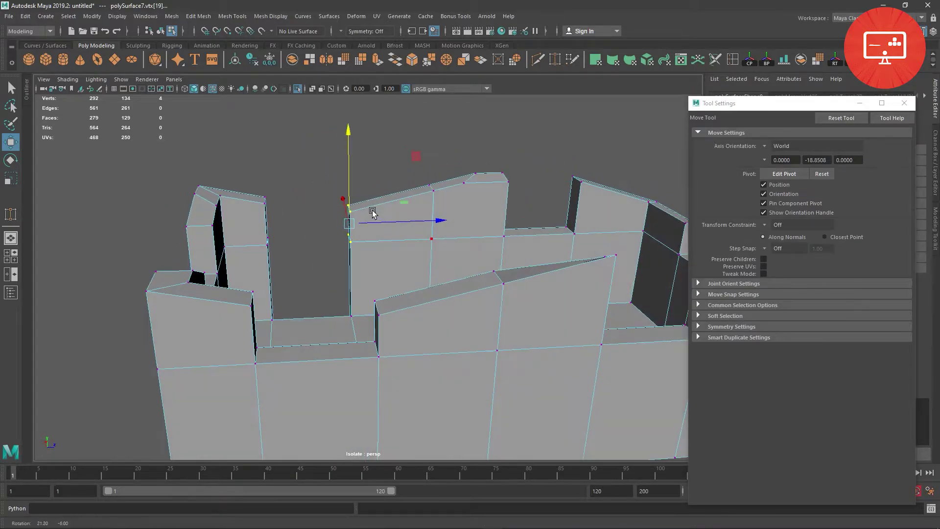
click(366, 139)
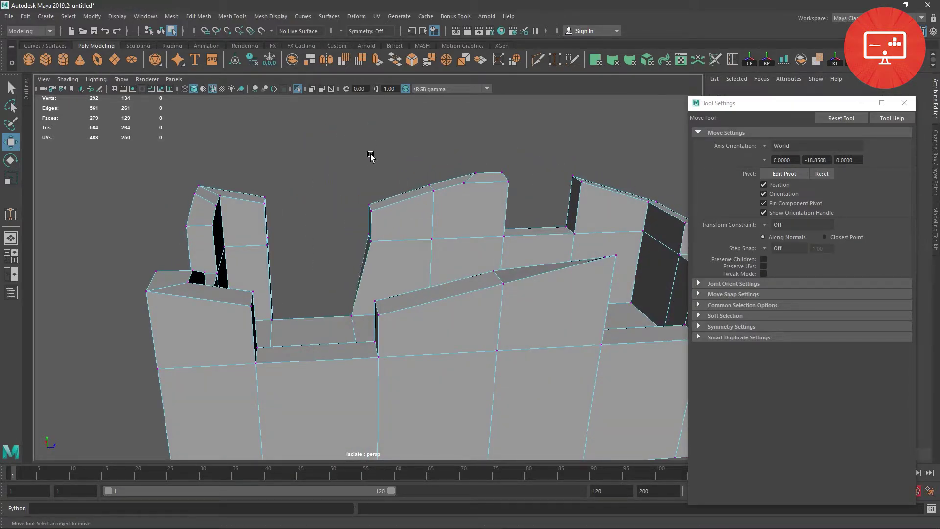
mouse_move(371, 156)
mouse_down()
mouse_move(376, 245)
mouse_move(387, 259)
mouse_up()
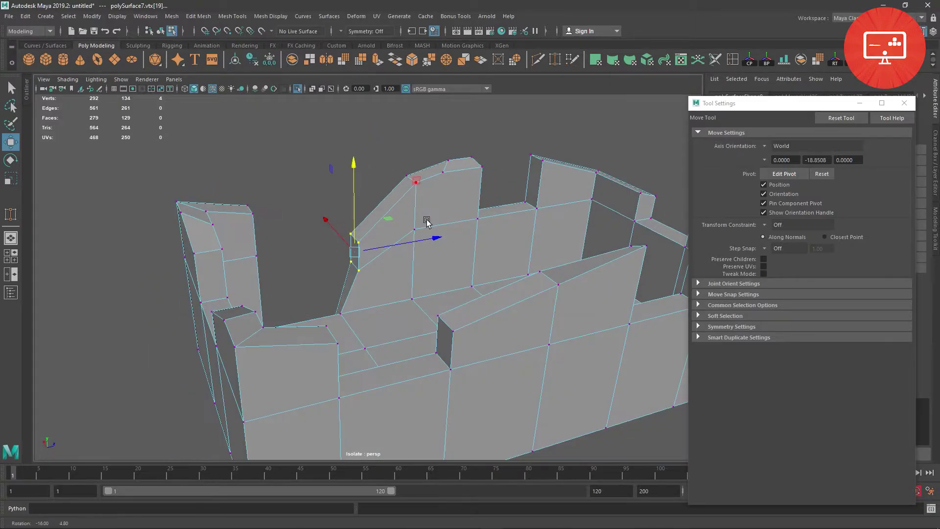
alt+drag(392, 220, 438, 223)
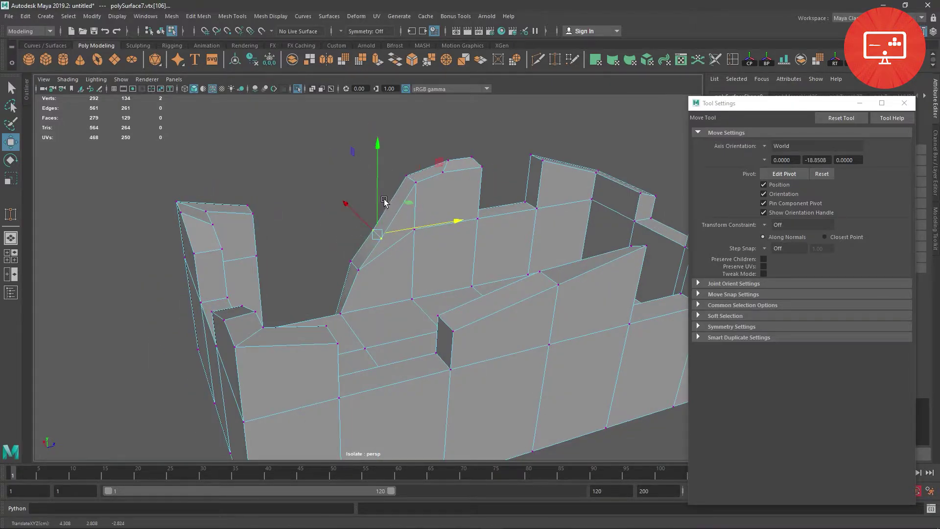
mouse_move(356, 260)
alt+mouse_down()
mouse_move(560, 248)
mouse_move(459, 250)
mouse_move(432, 298)
mouse_move(400, 289)
mouse_move(431, 300)
mouse_move(324, 322)
alt+mouse_up()
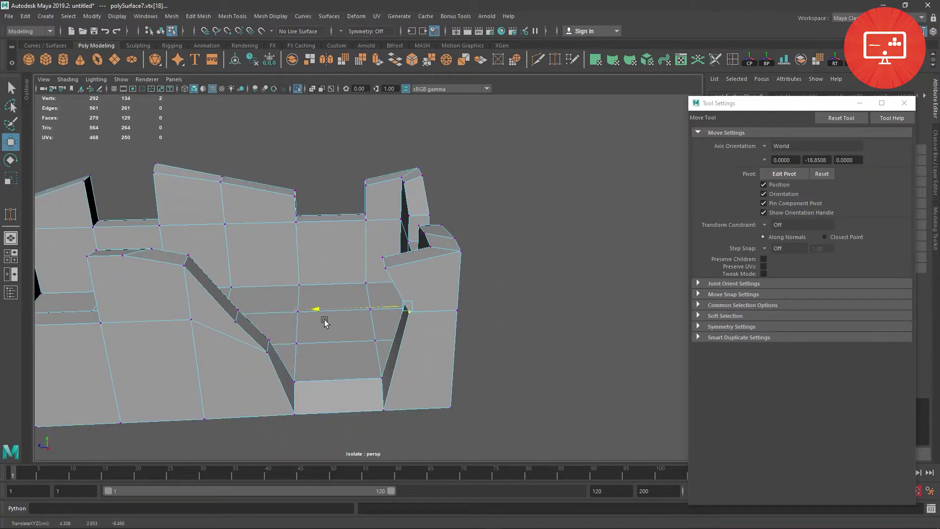
mouse_move(416, 222)
mouse_down()
mouse_move(410, 283)
mouse_move(406, 275)
mouse_move(431, 254)
mouse_move(394, 244)
mouse_up()
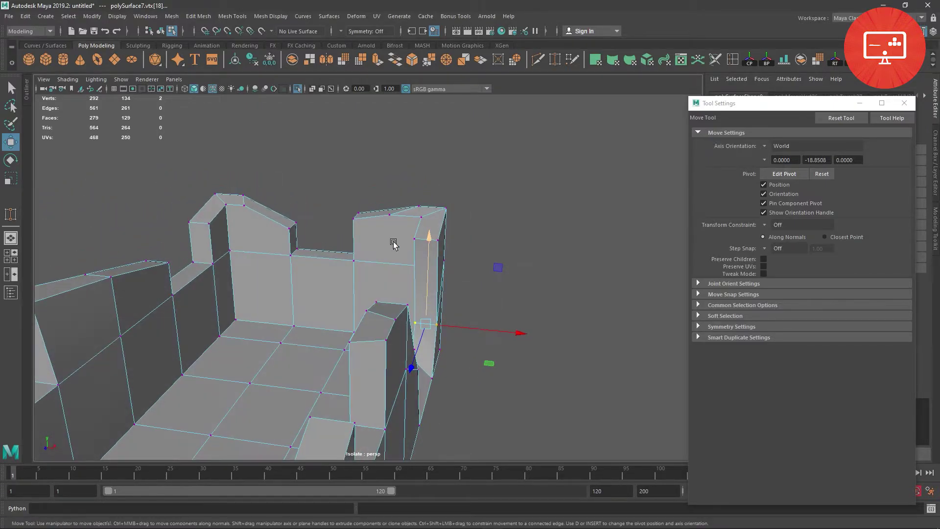
Slide a side-wall vertex beside the step sideways along the wall
drag(467, 255, 465, 254)
mouse_move(465, 253)
alt+mouse_down()
mouse_move(395, 252)
mouse_move(437, 262)
mouse_move(327, 275)
mouse_move(285, 297)
alt+mouse_up()
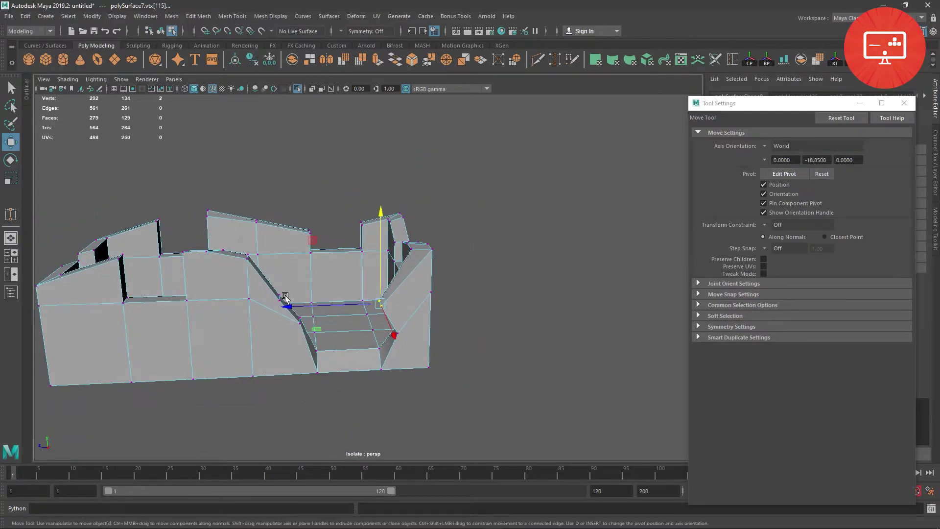
click(279, 296)
mouse_move(203, 300)
mouse_down()
mouse_move(300, 289)
mouse_move(336, 329)
mouse_move(321, 321)
mouse_move(458, 337)
mouse_move(384, 311)
mouse_move(362, 324)
mouse_move(411, 325)
mouse_up()
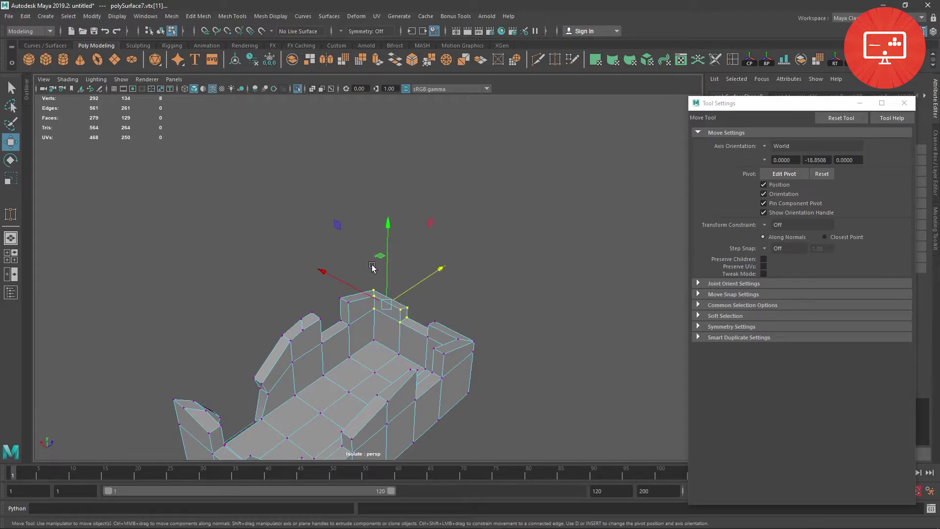
Pick vertices on the far wall tops and slide the top corner vertex left
mouse_move(333, 300)
alt+mouse_down()
mouse_move(335, 276)
mouse_move(425, 335)
mouse_move(410, 335)
alt+mouse_up()
alt+drag(375, 230, 354, 332)
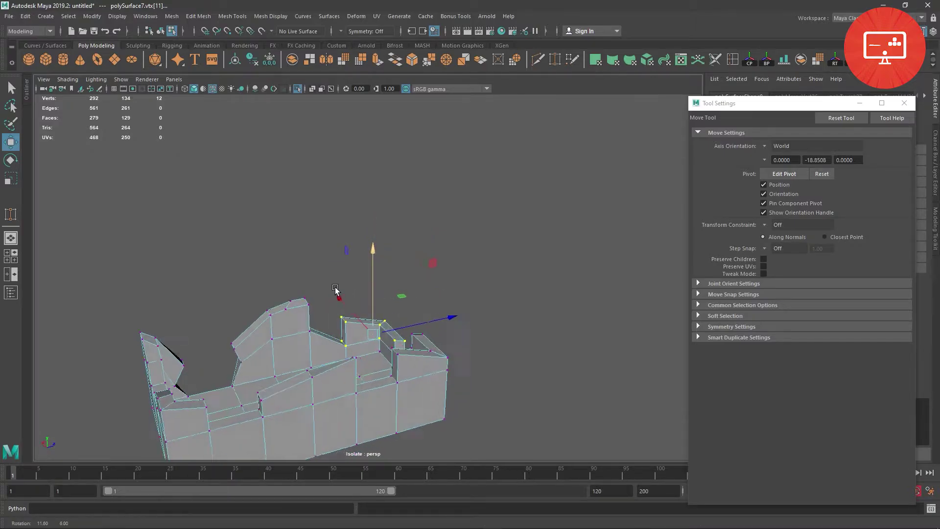
click(352, 318)
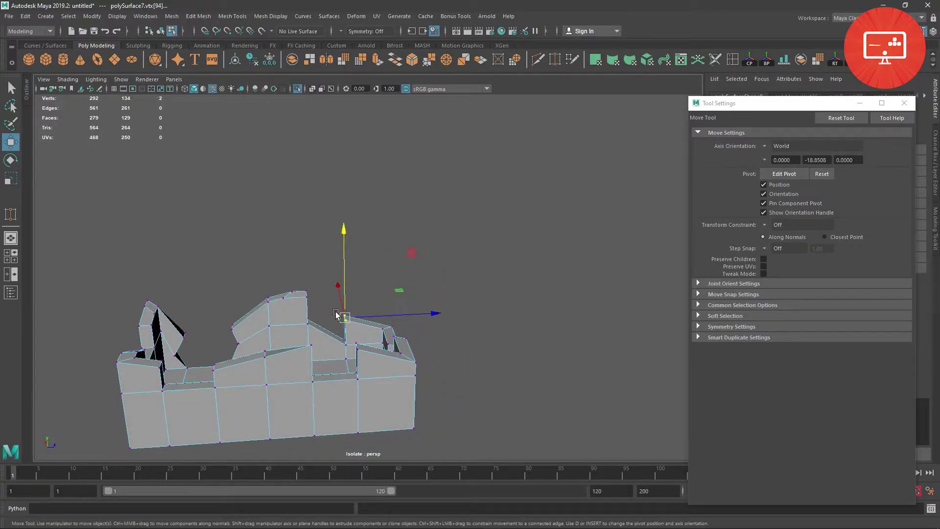
alt+drag(404, 333, 417, 336)
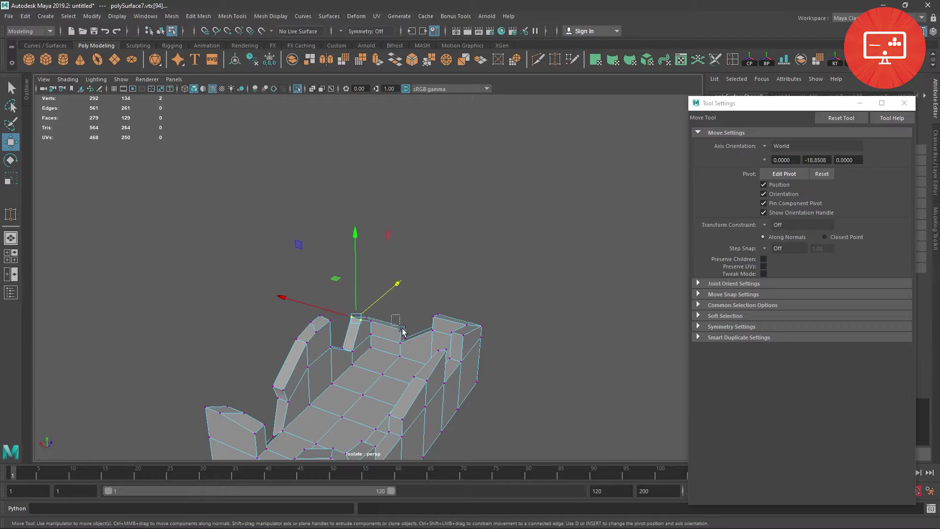
click(402, 329)
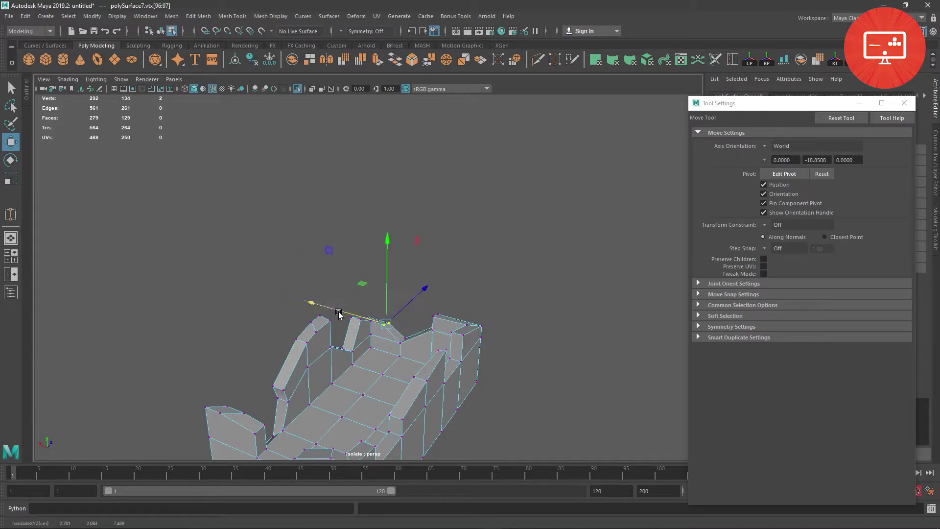
alt+drag(338, 308, 457, 336)
drag(436, 304, 348, 303)
alt+drag(376, 331, 466, 325)
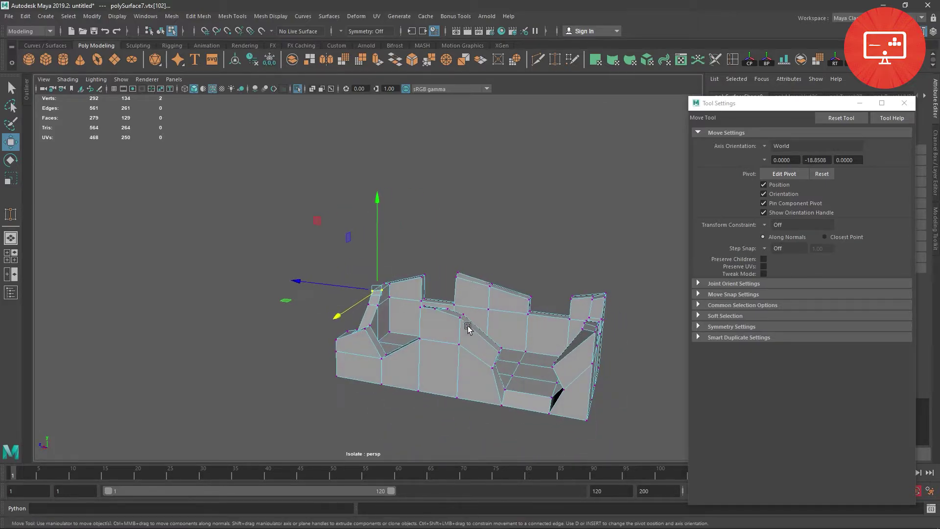
scroll(479, 420, up, 5)
alt+drag(478, 420, 438, 375)
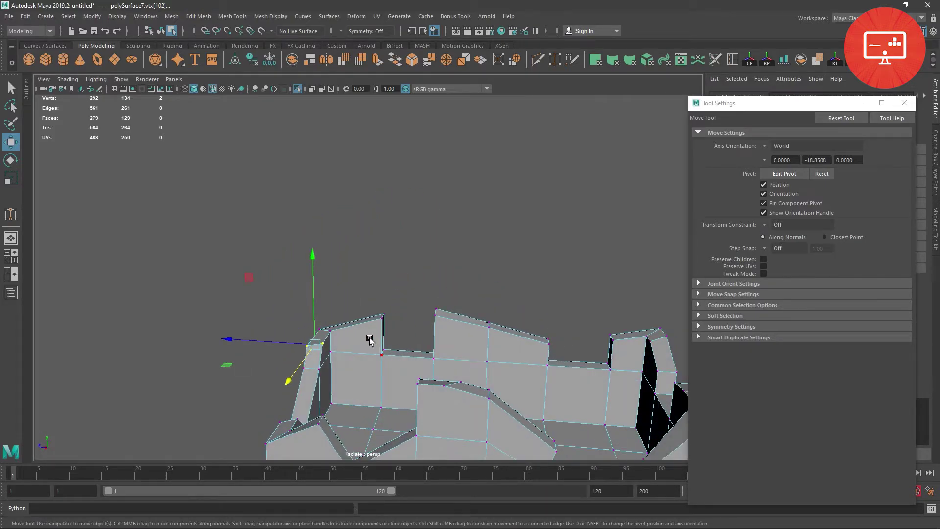
click(376, 355)
click(381, 316)
drag(356, 315, 338, 316)
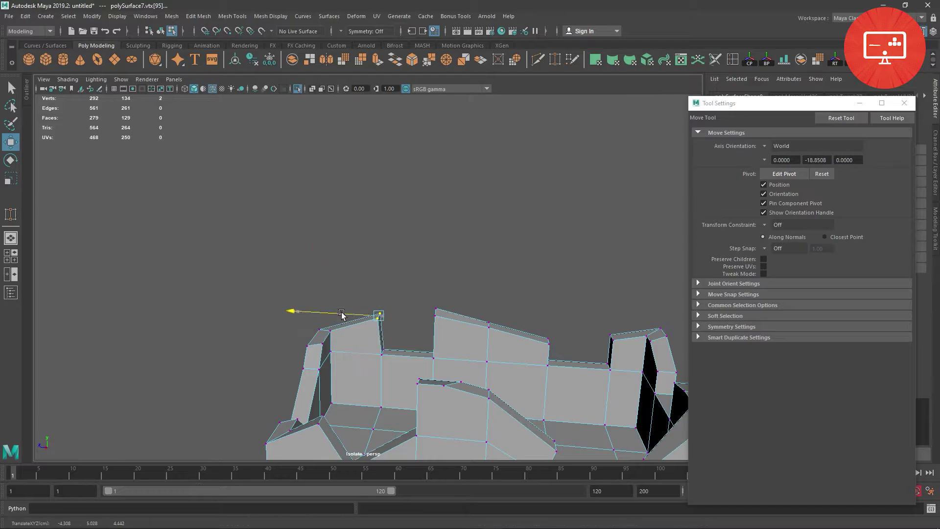
Shift another wall-top vertex right, then lower and slide two vertices inward
alt+middle_drag(391, 376, 424, 307)
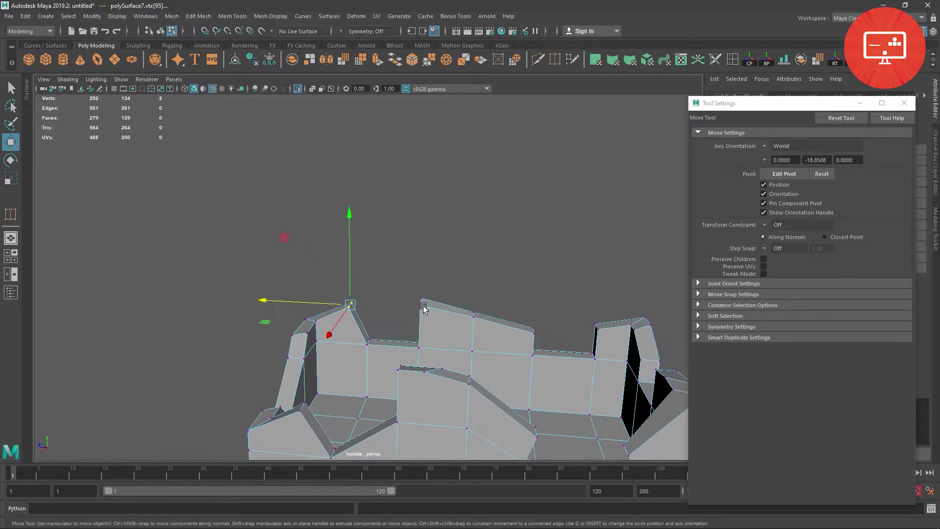
drag(433, 321, 432, 319)
drag(373, 298, 416, 263)
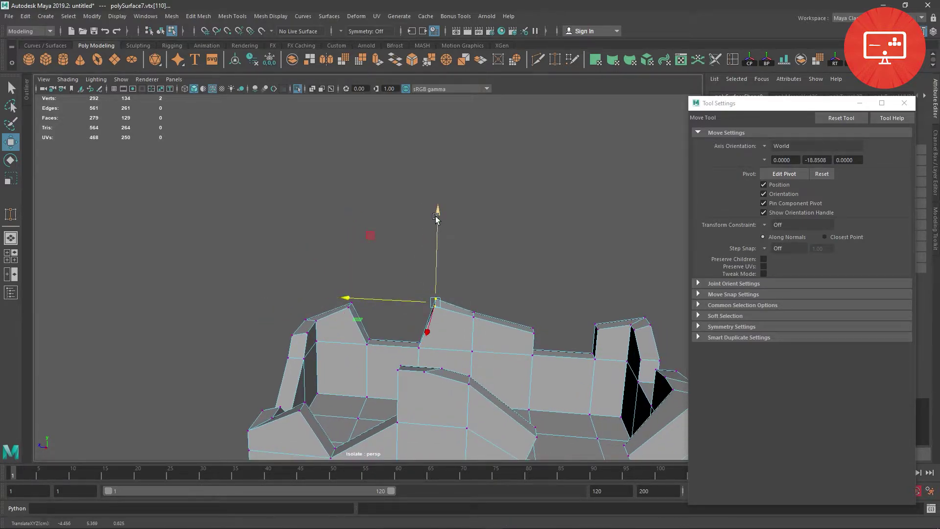
mouse_move(436, 219)
alt+mouse_down()
mouse_move(422, 281)
mouse_move(429, 283)
mouse_move(364, 289)
alt+mouse_up()
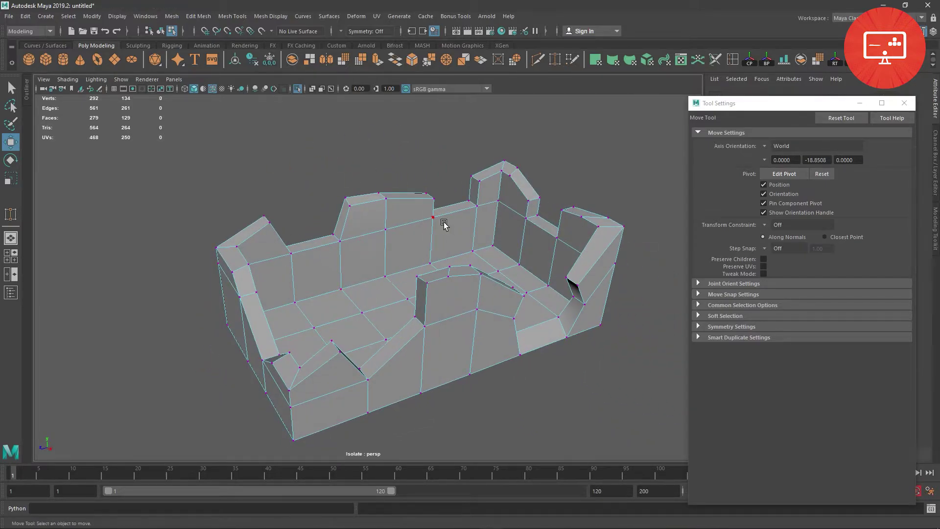
drag(428, 210, 428, 223)
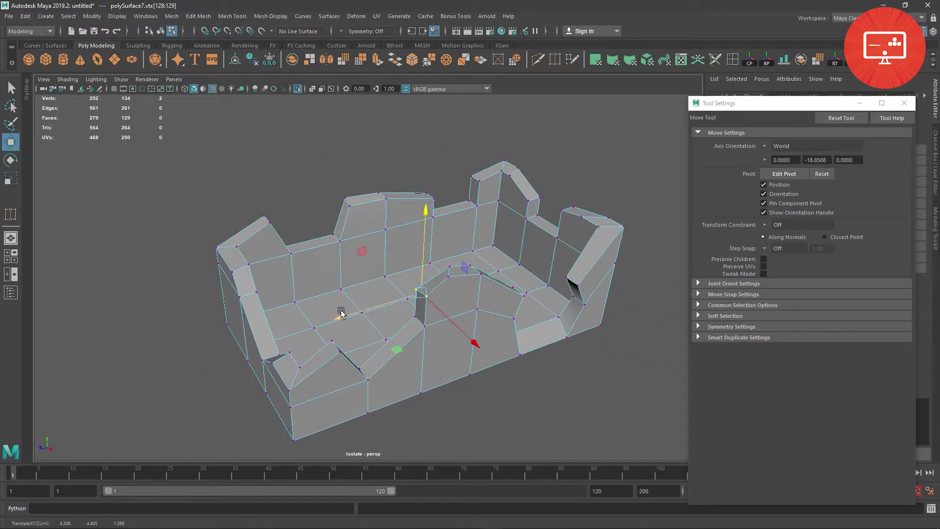
drag(342, 312, 353, 313)
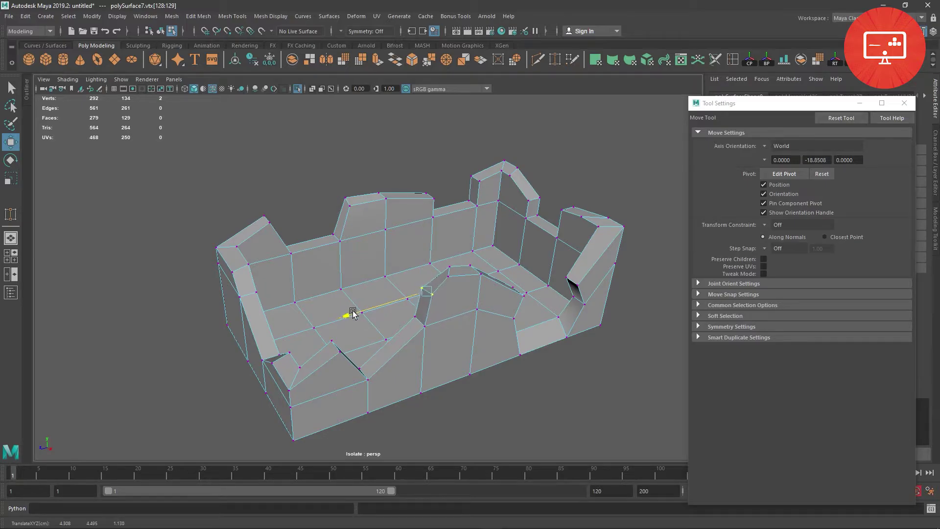
Select the whole wall mesh in object mode and bring up Assign New Material
click(621, 210)
mouse_move(621, 209)
alt+mouse_down()
mouse_move(464, 354)
mouse_move(479, 351)
alt+mouse_up()
click(427, 301)
right_drag(428, 301, 431, 500)
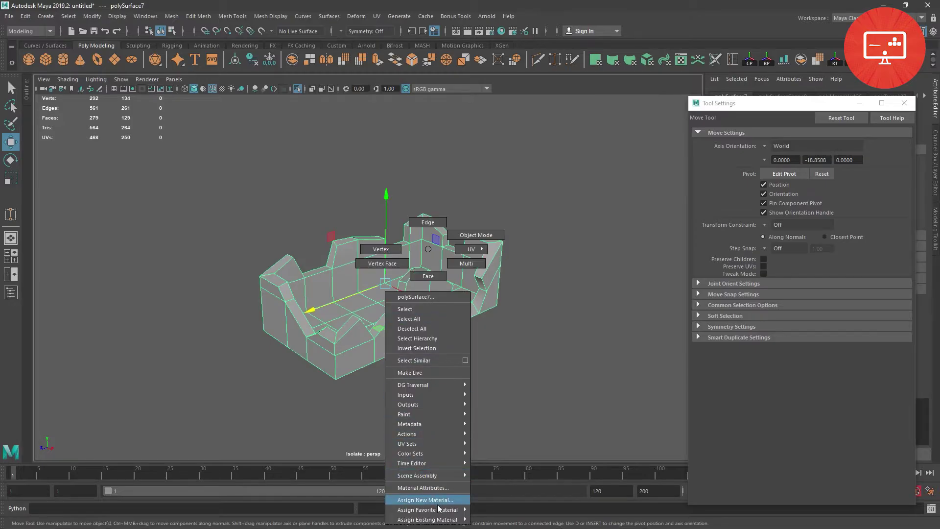
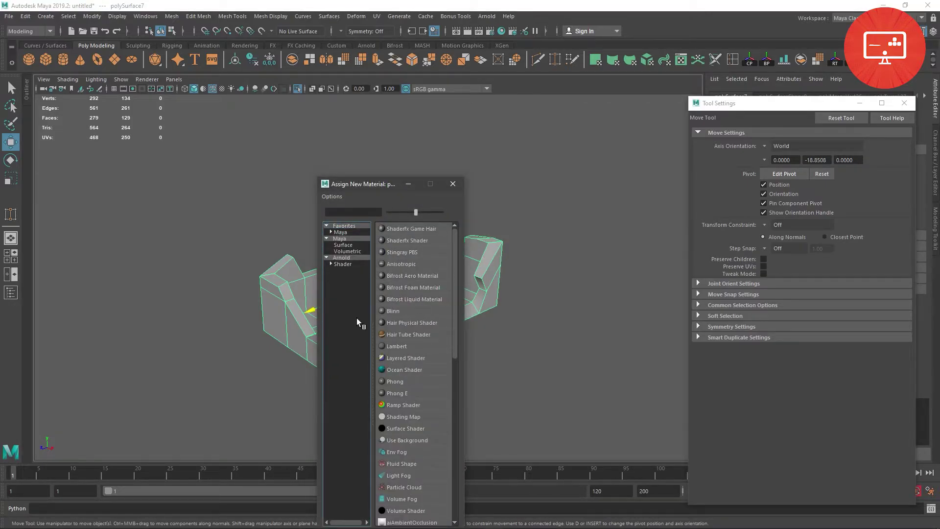
Assign a new Arnold aiStandardSurface material to the walls and name it brick
click(344, 264)
click(424, 346)
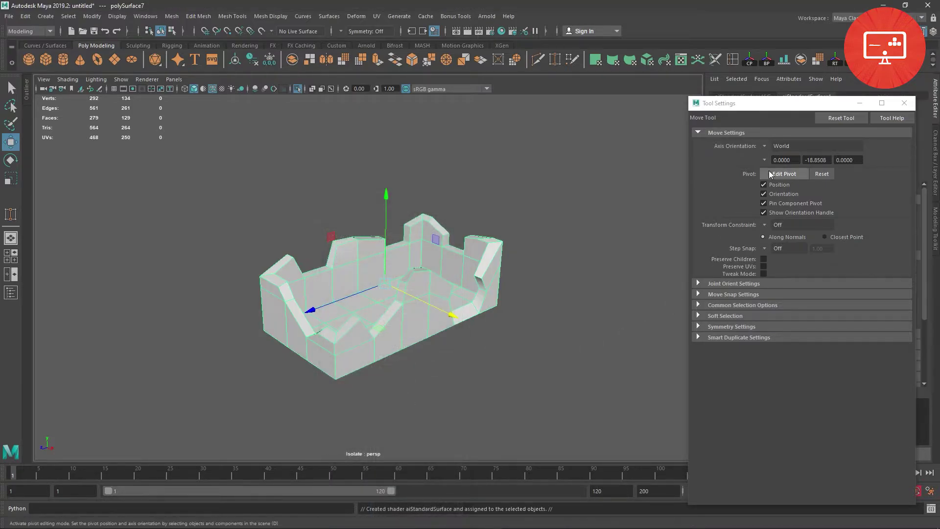
click(904, 102)
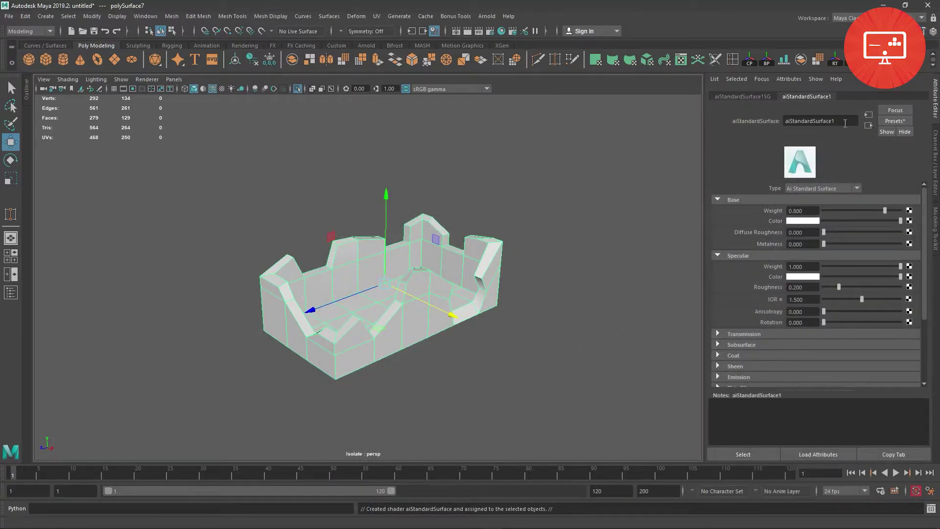
double_click(845, 123)
text(brick)
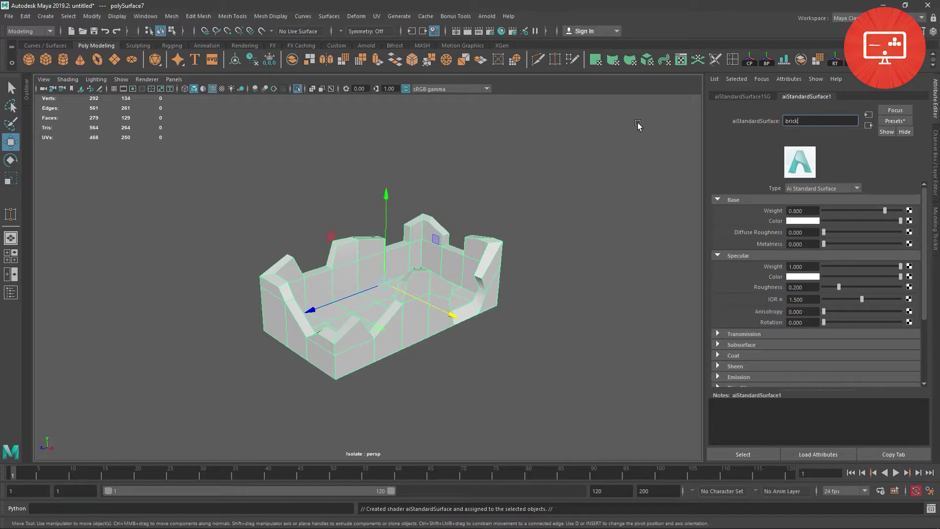
key(Return)
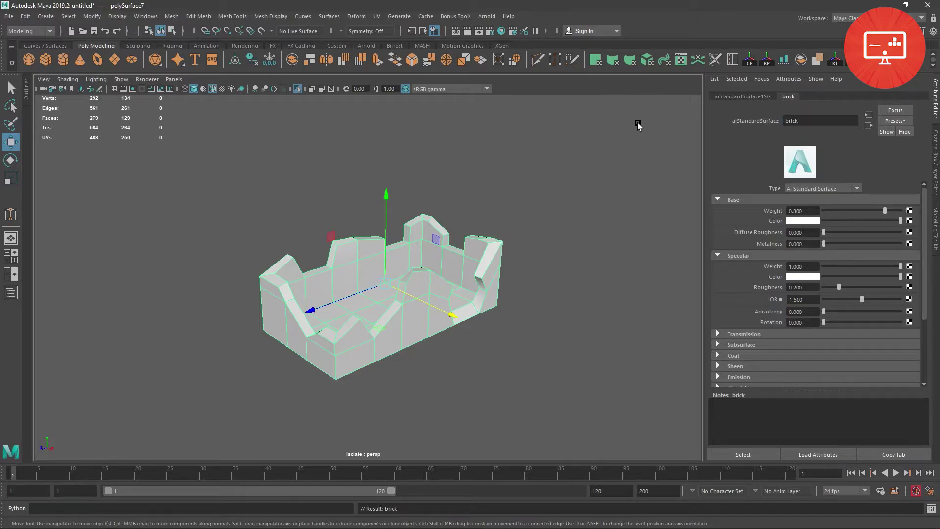
Set the brick material's base colour to a pale sandy beige
click(806, 220)
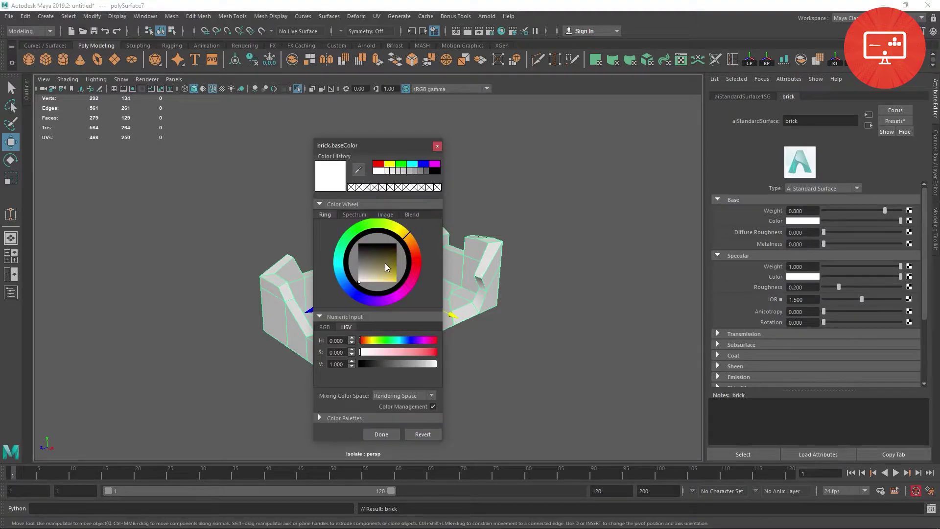
drag(385, 266, 397, 279)
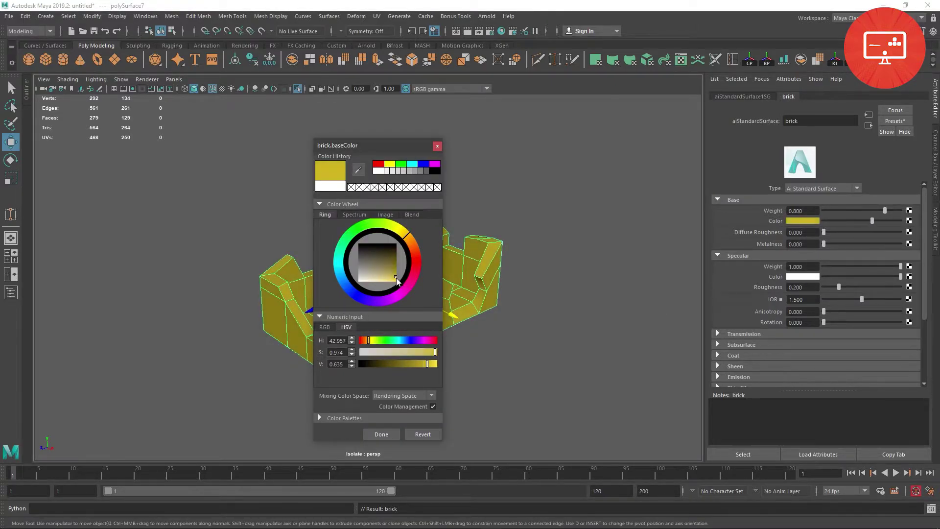
drag(398, 280, 380, 279)
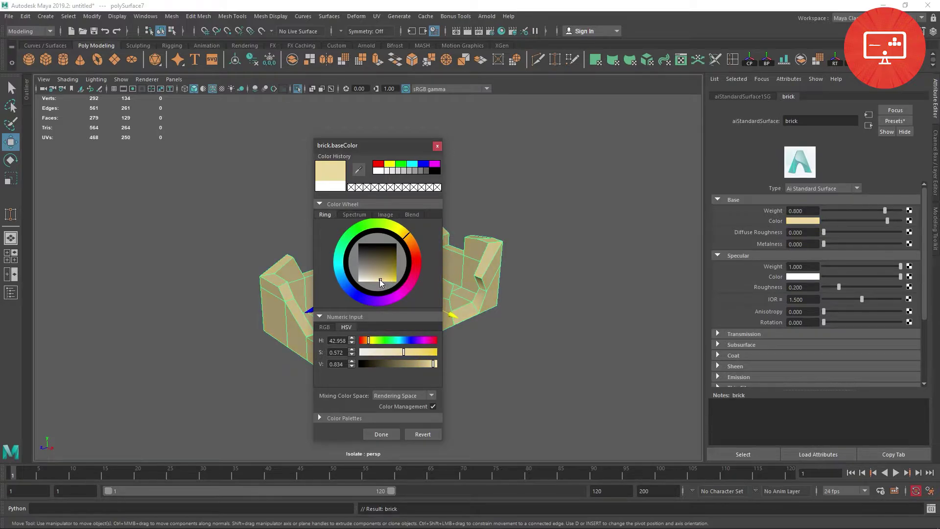
click(382, 434)
Turn off Isolate Select to show the whole scene and zoom into the wall interior
click(601, 297)
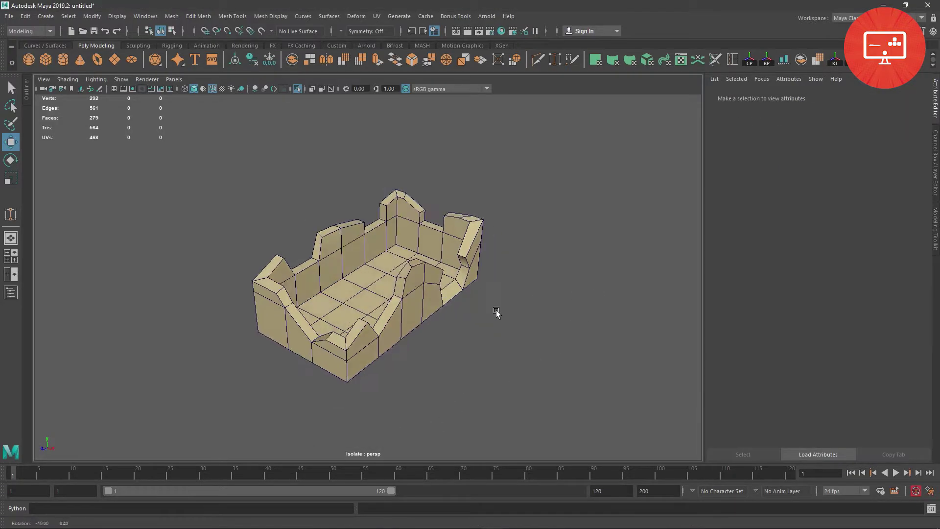
alt+drag(495, 310, 464, 304)
alt+right_drag(463, 304, 498, 384)
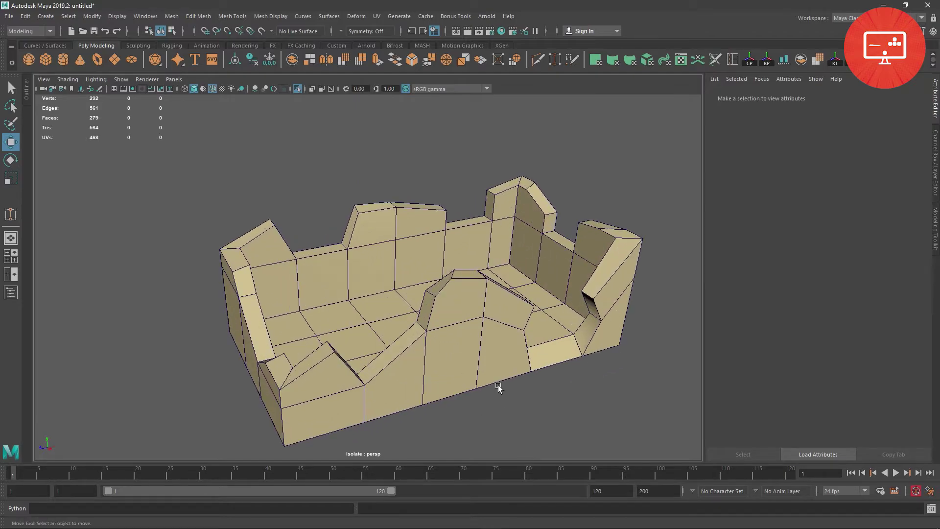
click(297, 88)
alt+drag(551, 207, 482, 174)
mouse_move(482, 175)
alt+right_down()
mouse_move(380, 231)
mouse_move(348, 336)
alt+right_up()
alt+drag(349, 336, 314, 253)
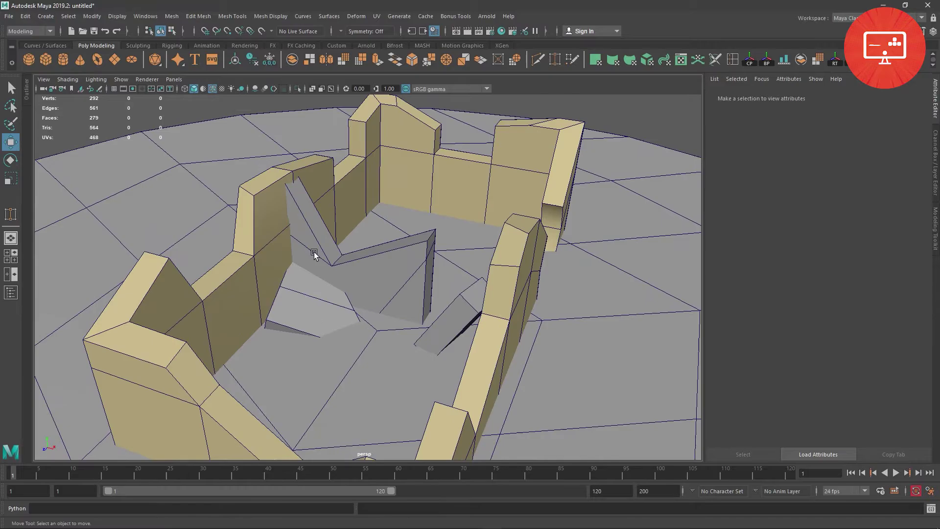
Assign the existing brick material to the two grey broken pieces inside the walls
click(314, 253)
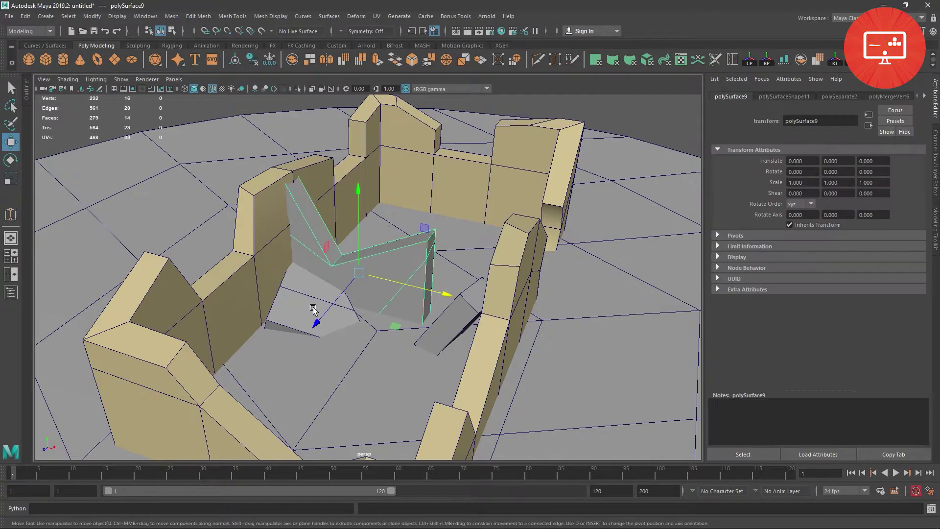
click(447, 320)
right_drag(368, 249, 376, 521)
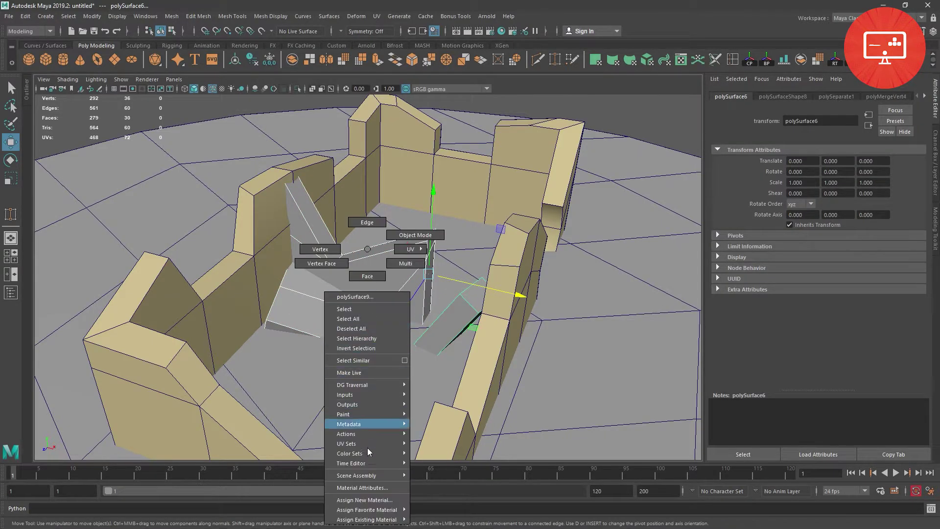
right_drag(433, 516, 430, 497)
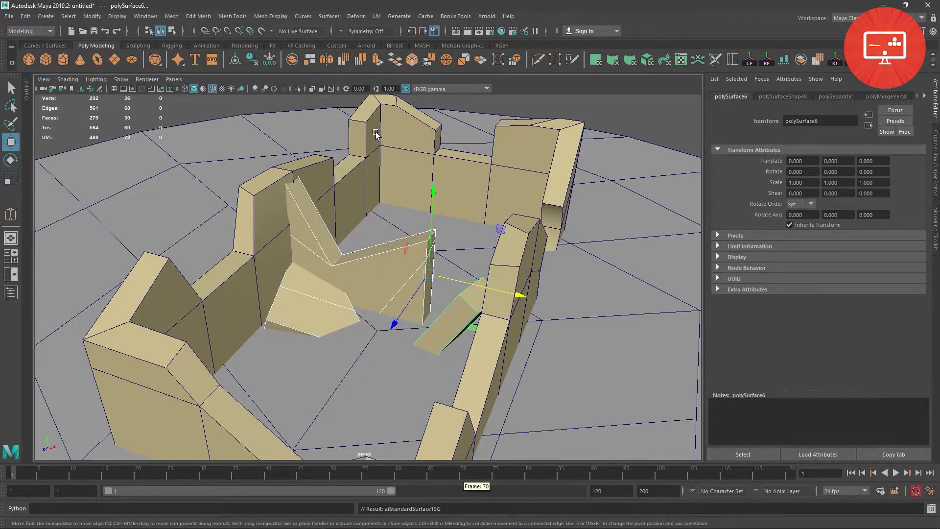
Frame the whole scene and turn off Wireframe on Shaded
click(158, 117)
key(f)
alt+drag(466, 265, 542, 262)
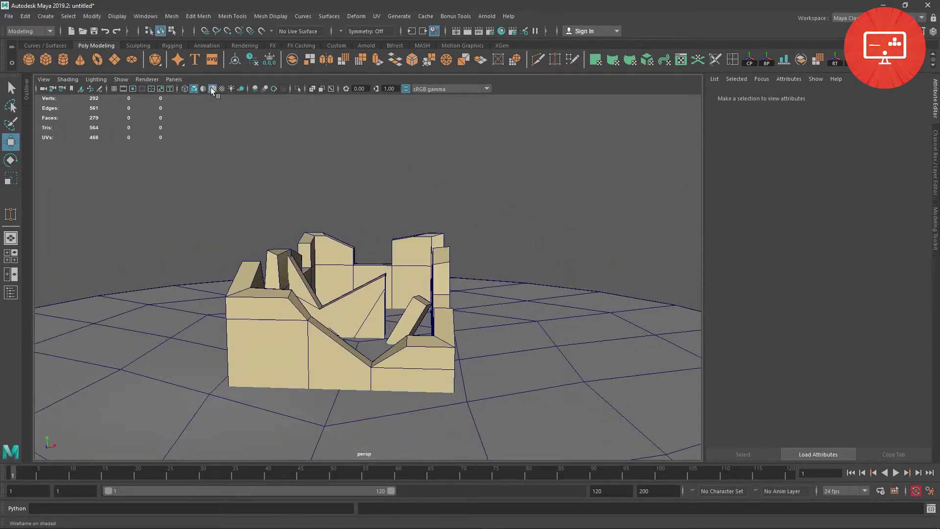
click(212, 91)
mouse_move(587, 237)
alt+mouse_down()
mouse_move(542, 256)
mouse_move(577, 280)
mouse_move(455, 311)
mouse_move(490, 317)
mouse_move(469, 283)
mouse_move(446, 321)
mouse_move(425, 324)
alt+mouse_up()
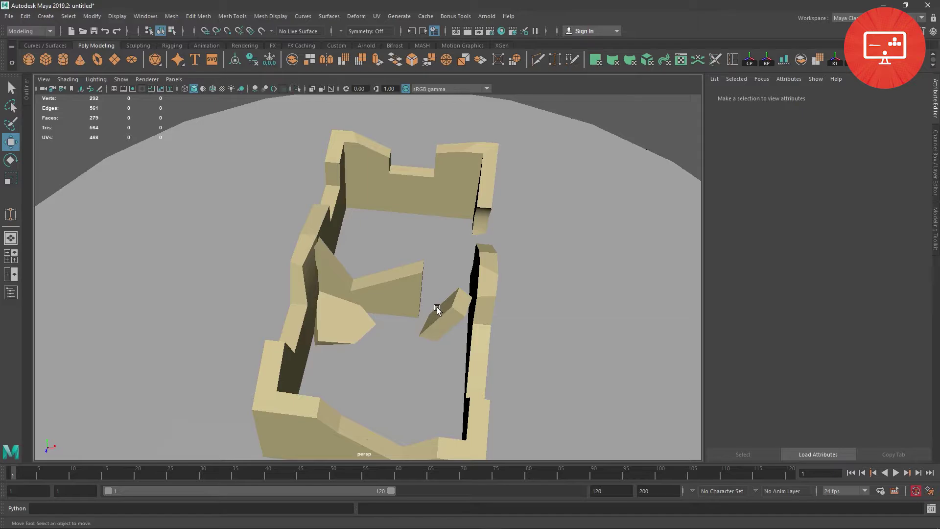
alt+drag(466, 306, 432, 289)
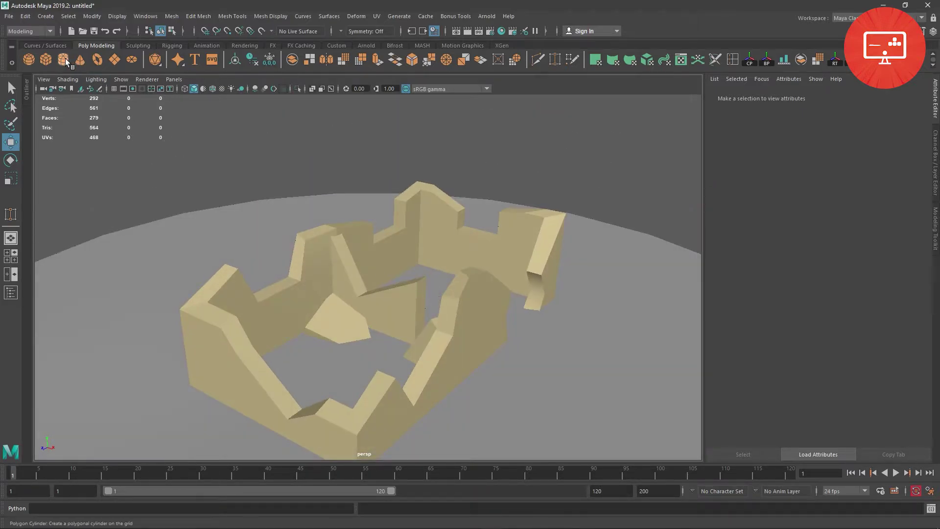
Move the ruin walls left along -X, undoing an accidental base move
key(a)
mouse_move(347, 221)
alt+mouse_down()
mouse_move(470, 344)
mouse_move(453, 326)
mouse_move(437, 342)
mouse_move(455, 357)
alt+mouse_up()
click(473, 280)
key(ctrl+z)
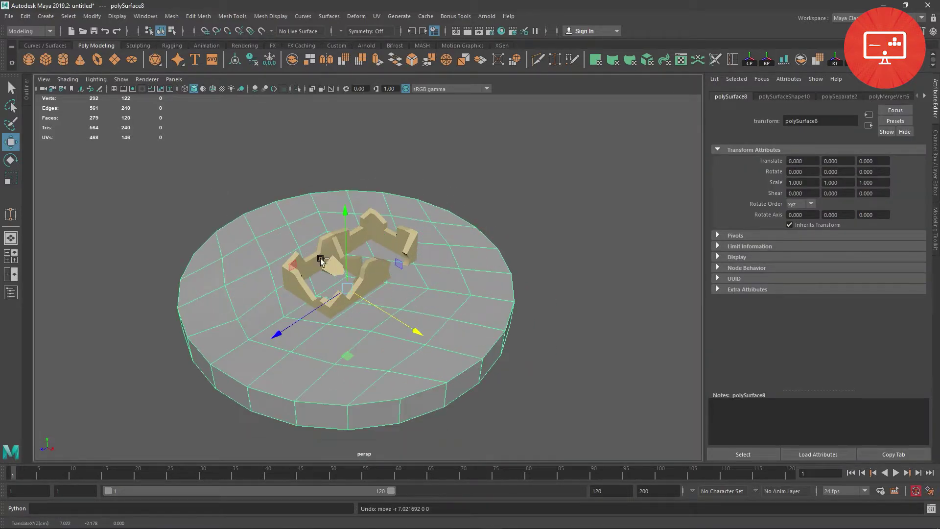
ctrl+click(465, 313)
drag(445, 305, 352, 245)
Show wireframe edges, shift ruin and base to translate X -52.737, and enable the grid
scroll(335, 373, up, 3)
scroll(335, 372, up, 1)
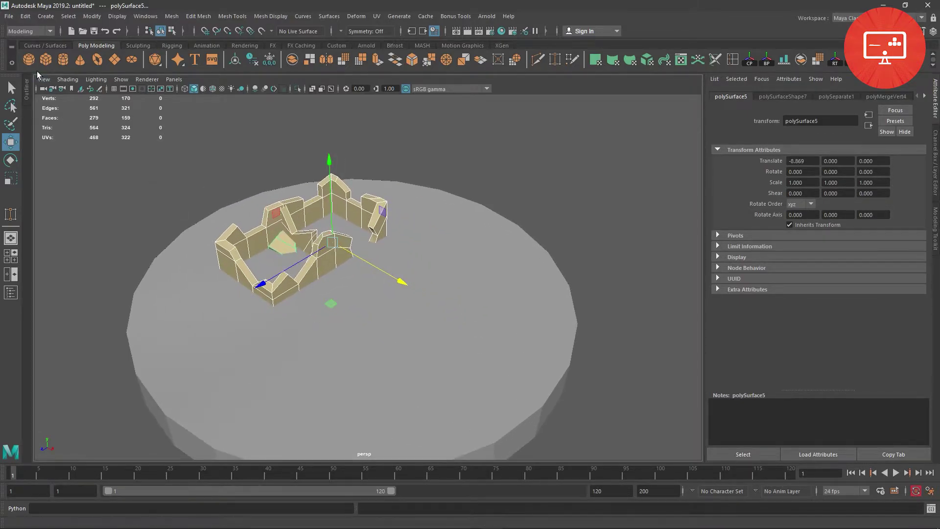
alt+drag(452, 279, 451, 261)
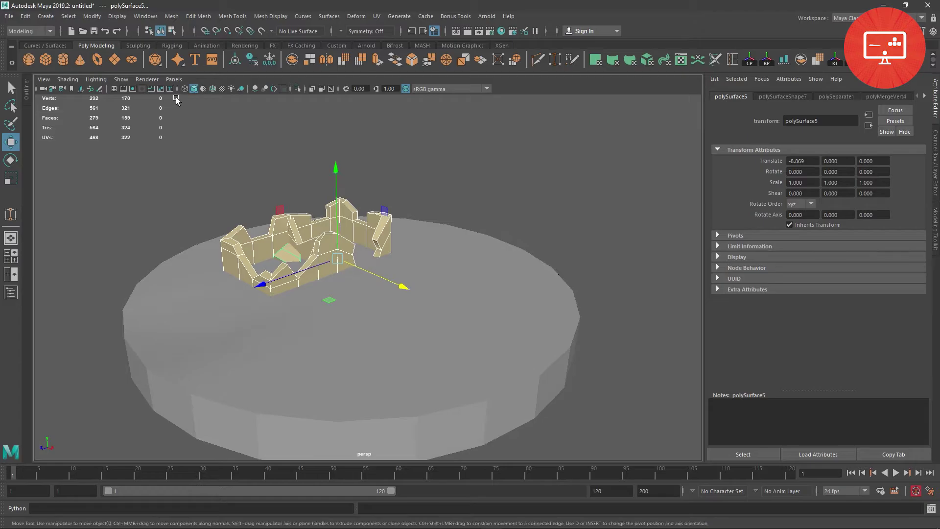
click(114, 88)
drag(385, 282, 205, 203)
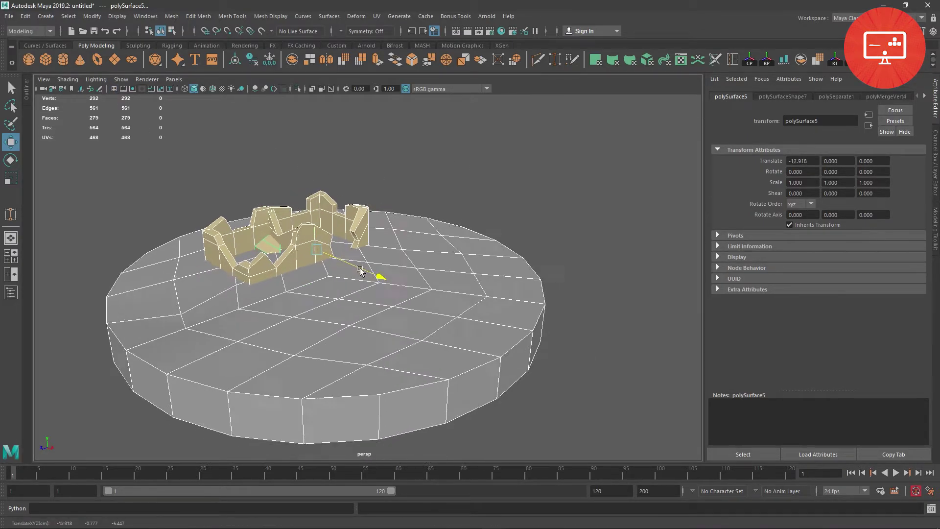
click(115, 91)
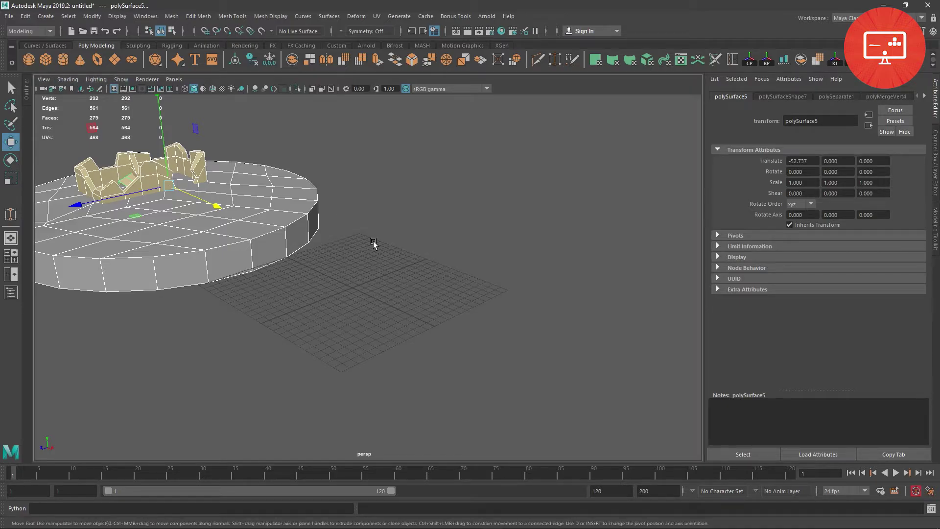
Create a polygon cube and scale it into a long flat bar, 1.931 × 0.353 × 15.236
click(49, 58)
mouse_move(418, 281)
alt+mouse_down()
mouse_move(420, 372)
mouse_move(328, 308)
mouse_move(299, 320)
mouse_move(460, 334)
mouse_move(661, 442)
mouse_move(369, 300)
alt+mouse_up()
key(r)
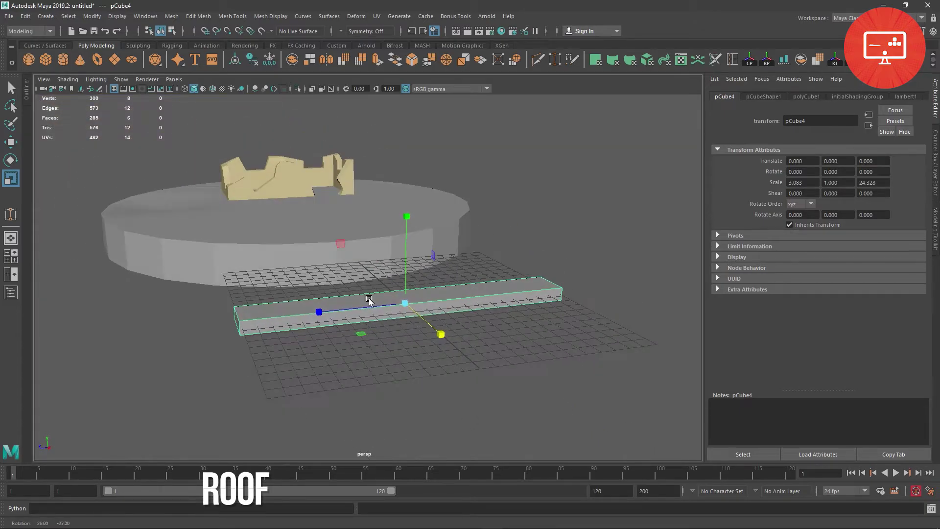
mouse_move(410, 215)
mouse_down()
mouse_move(424, 276)
mouse_move(340, 284)
mouse_move(363, 277)
mouse_up()
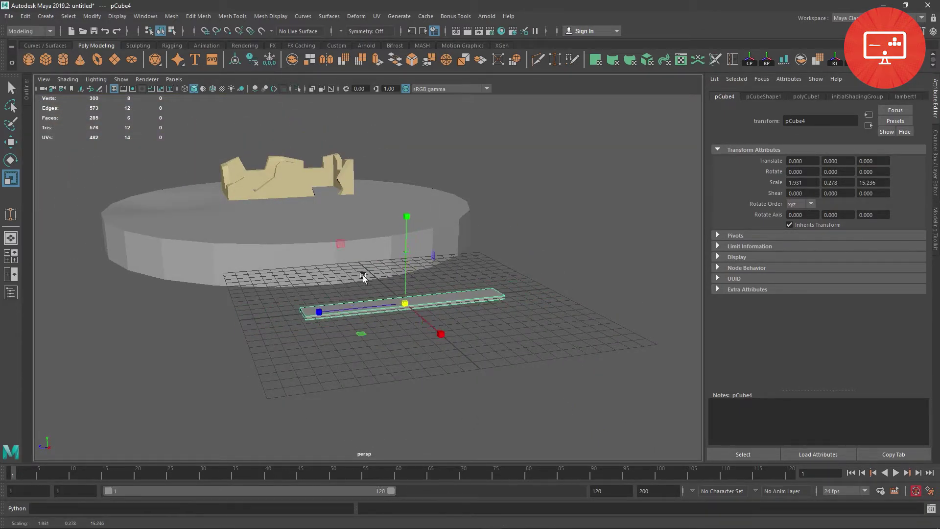
drag(413, 218, 422, 118)
Move the bar up so it rests on top of the ruined walls
key(w)
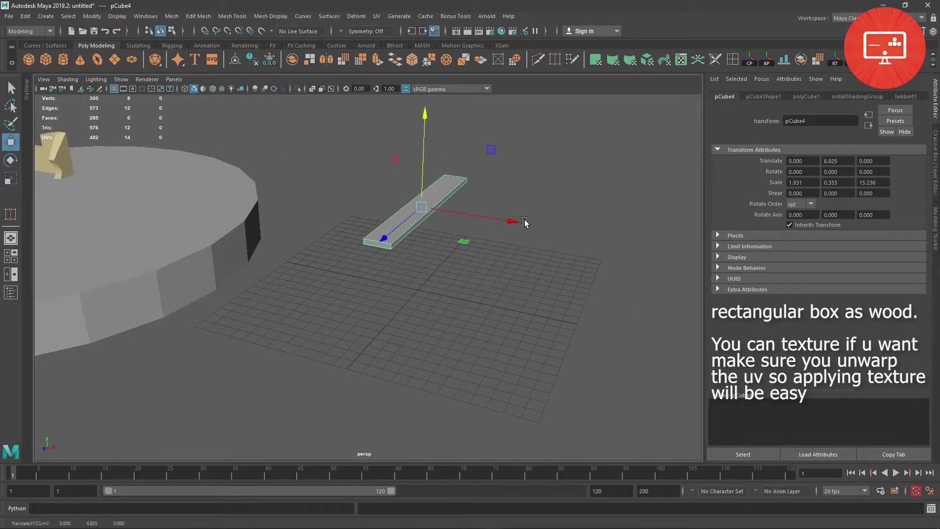
drag(526, 223, 168, 181)
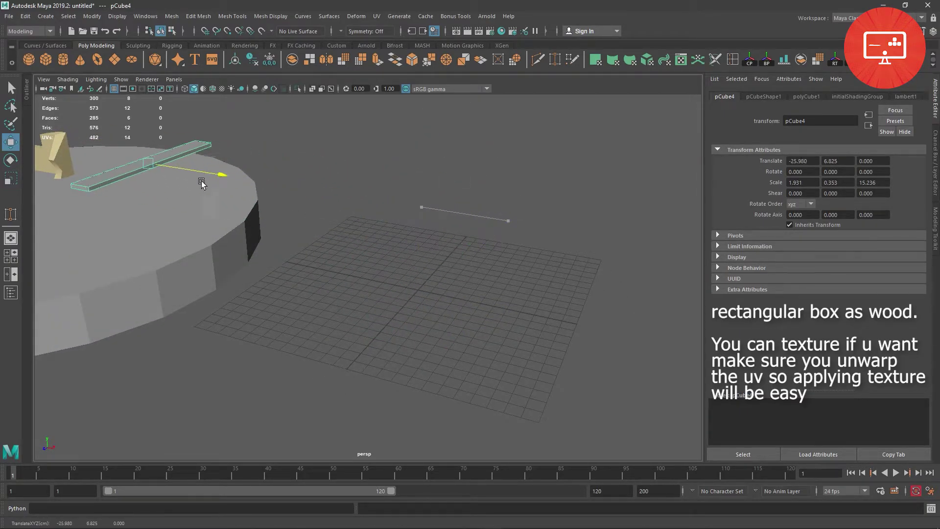
key(f)
scroll(441, 262, down, 5)
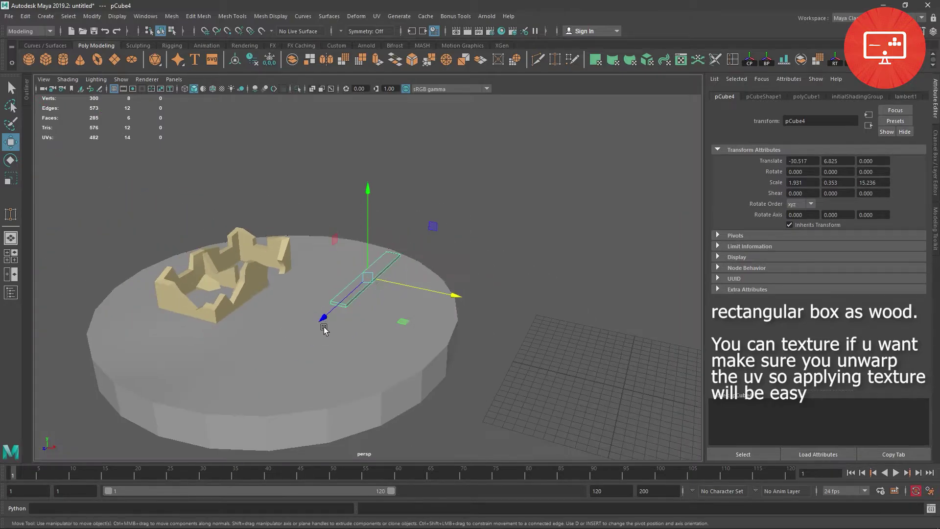
mouse_move(441, 262)
mouse_down()
mouse_move(255, 342)
mouse_move(325, 310)
mouse_up()
alt+right_drag(325, 310, 429, 374)
Lower the roof beam onto the wall tops using the side and top views
key(space)
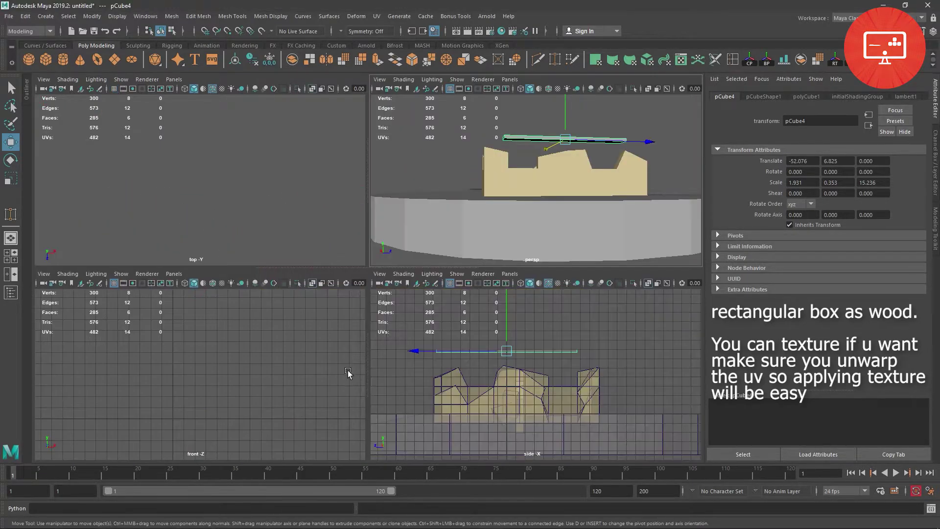
key(space)
scroll(363, 286, up, 3)
scroll(363, 286, down, 1)
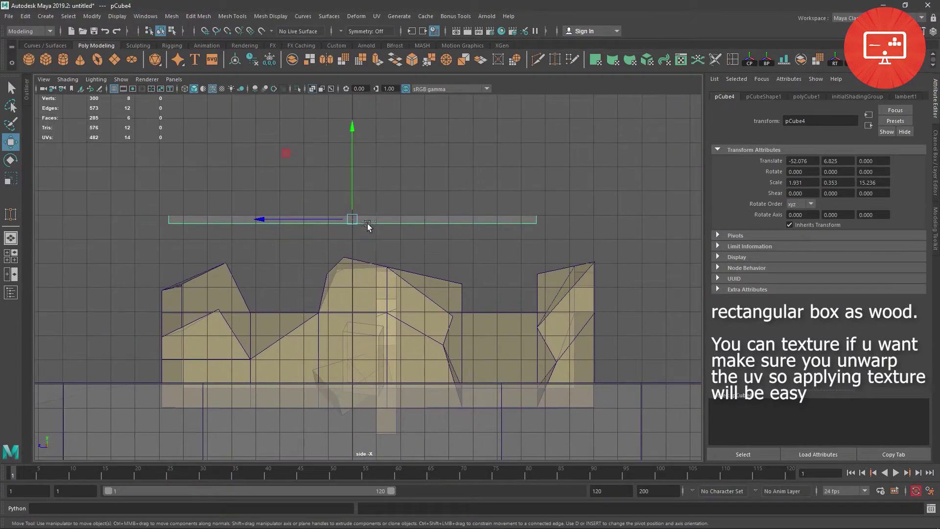
drag(352, 221, 355, 235)
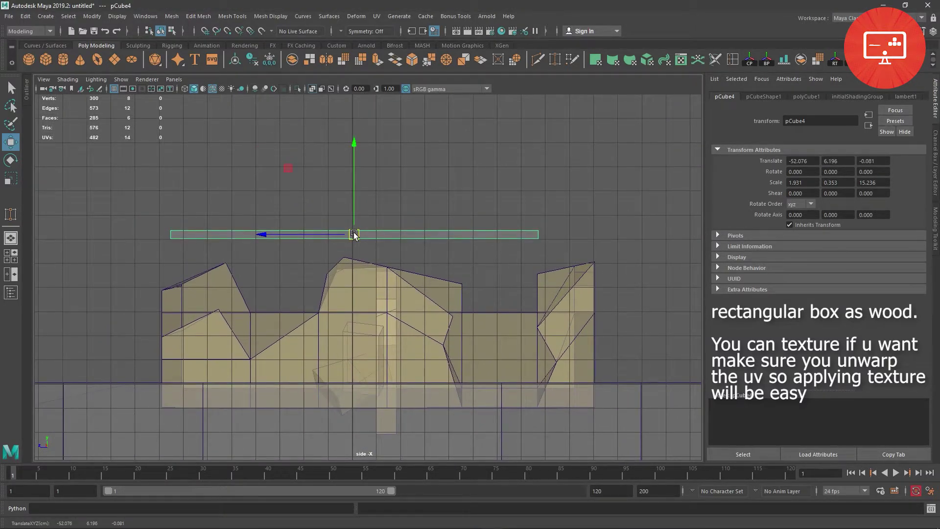
key(space)
key(space)
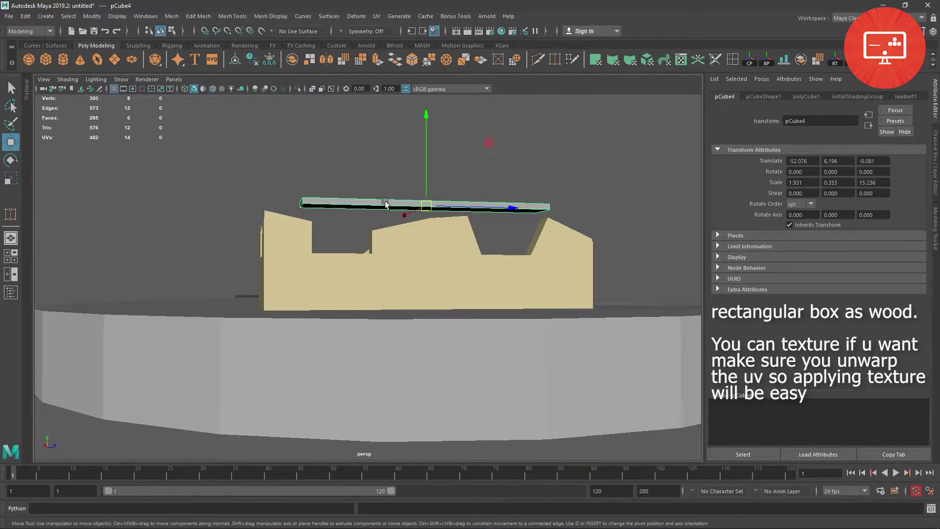
key(space)
key(space)
key(f)
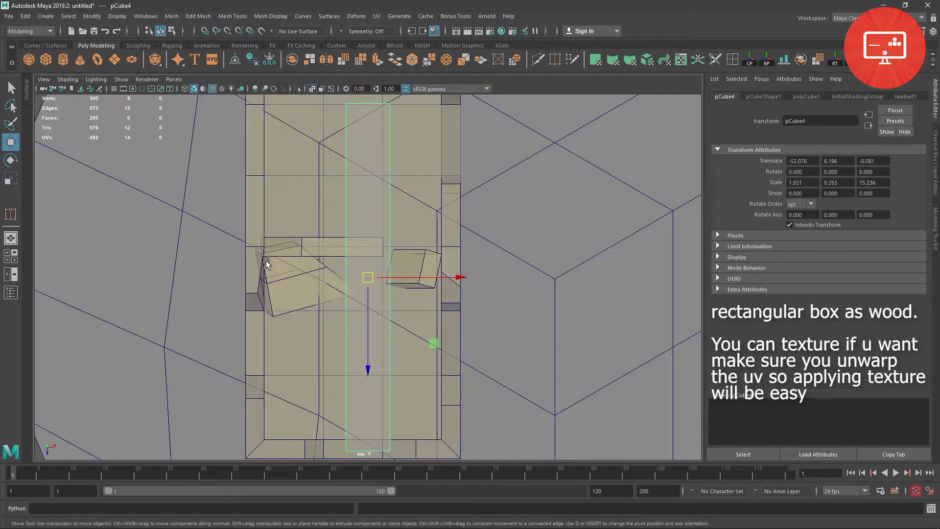
scroll(337, 259, down, 1)
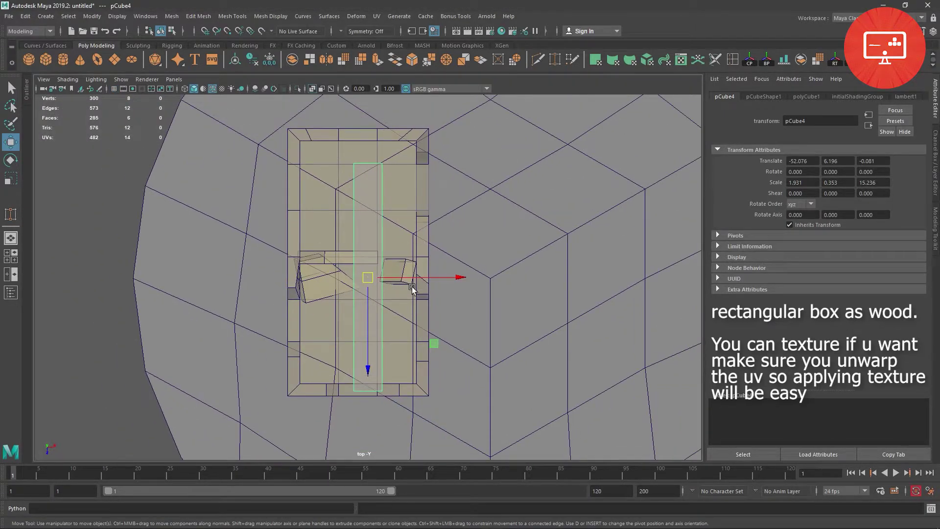
Narrow the beam to 0.783 wide, reposition it, and duplicate it into parallel beams
click(9, 179)
mouse_move(456, 277)
mouse_down()
mouse_move(403, 278)
mouse_move(386, 257)
mouse_up()
key(w)
scroll(374, 277, up, 2)
alt+middle_drag(387, 257, 420, 294)
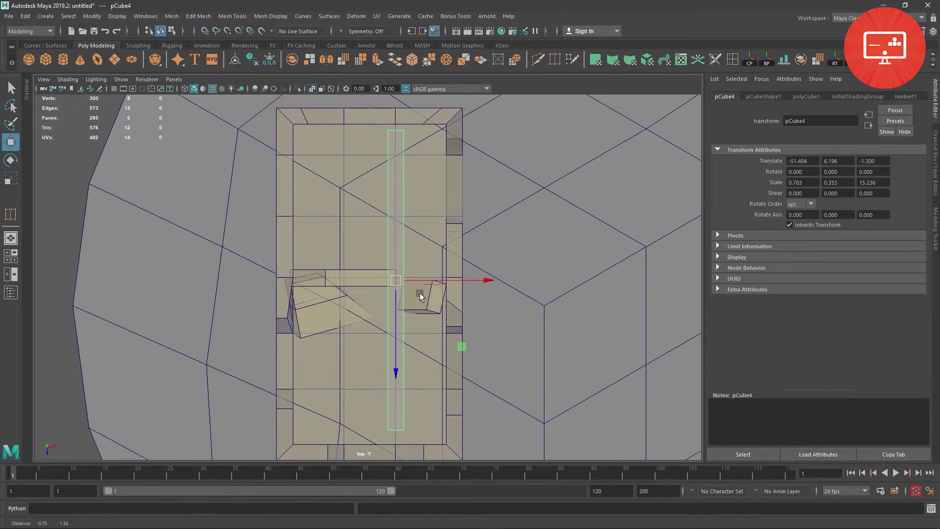
mouse_move(454, 279)
mouse_down()
mouse_move(466, 290)
mouse_move(428, 292)
mouse_up()
key(ctrl+d)
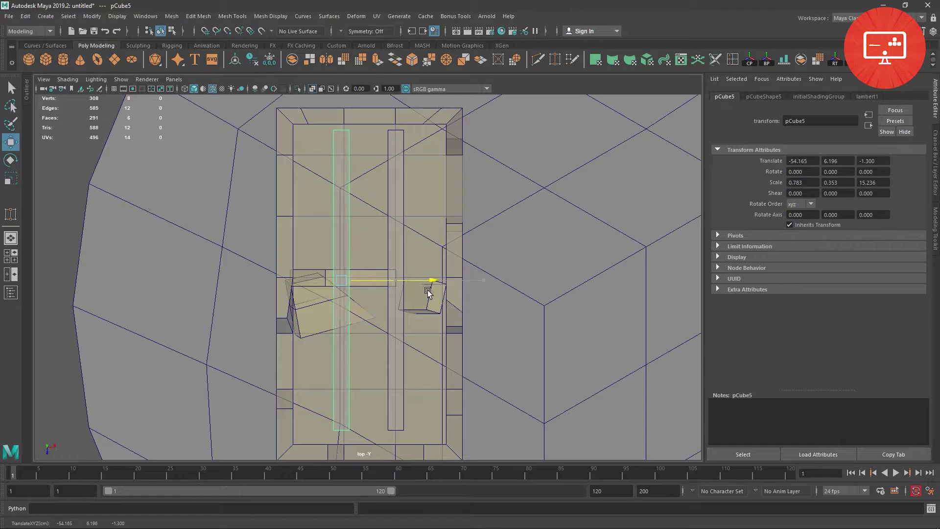
key(shift+d)
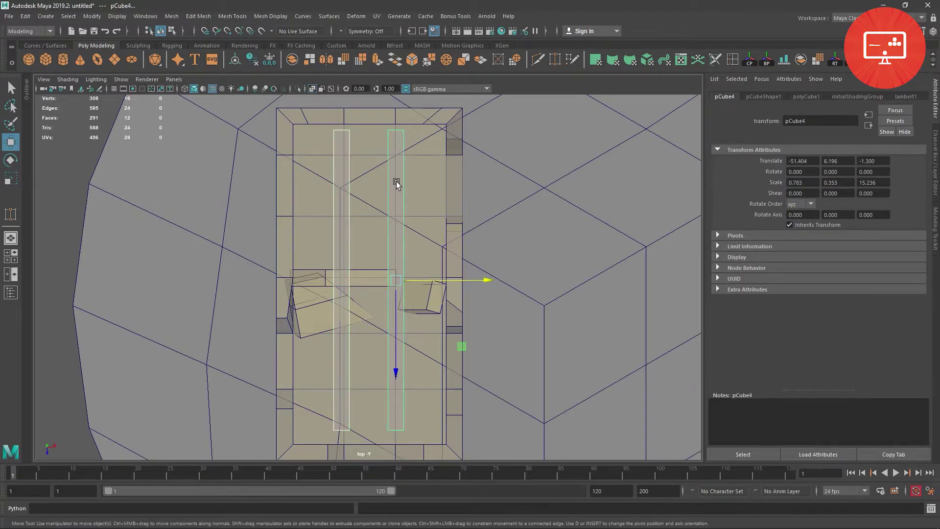
Rotate the beam copy to Rotate Y 90 so it lies crosswise
click(9, 163)
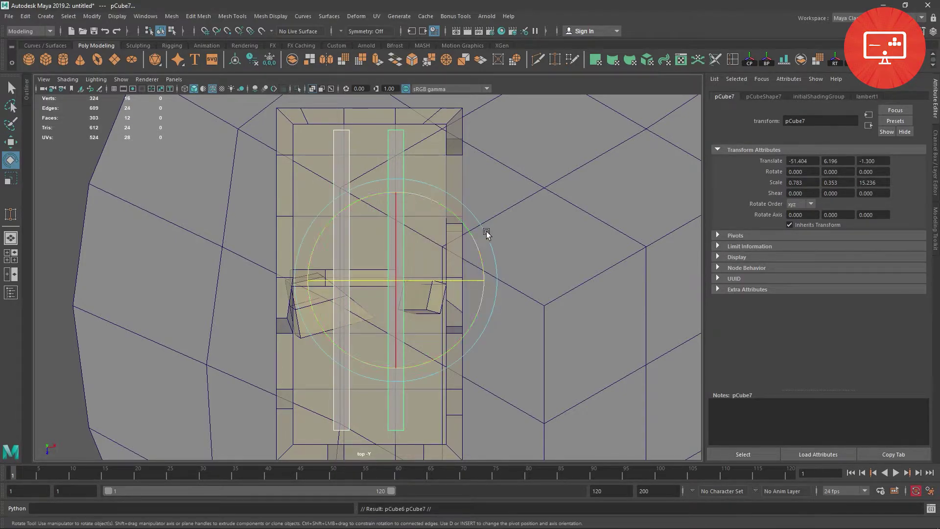
drag(487, 231, 336, 166)
text(9)
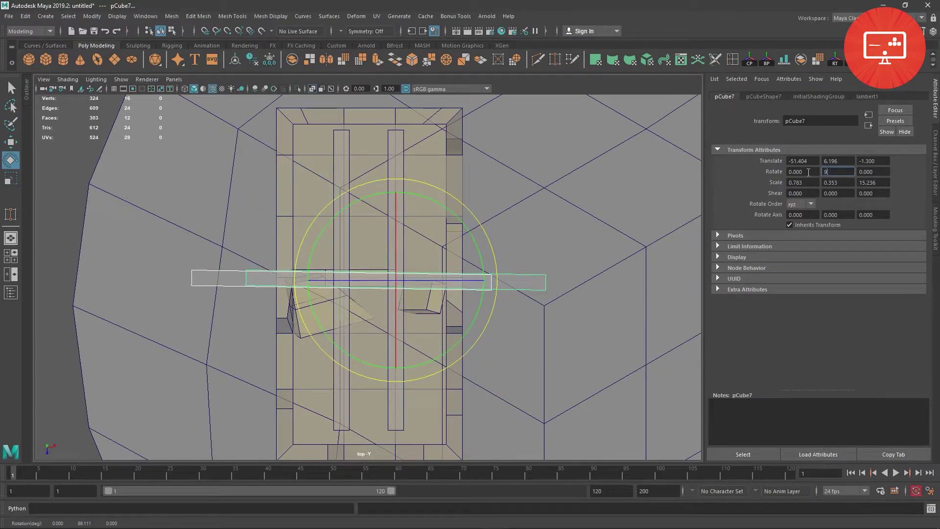
text(0.000)
key(Return)
key(w)
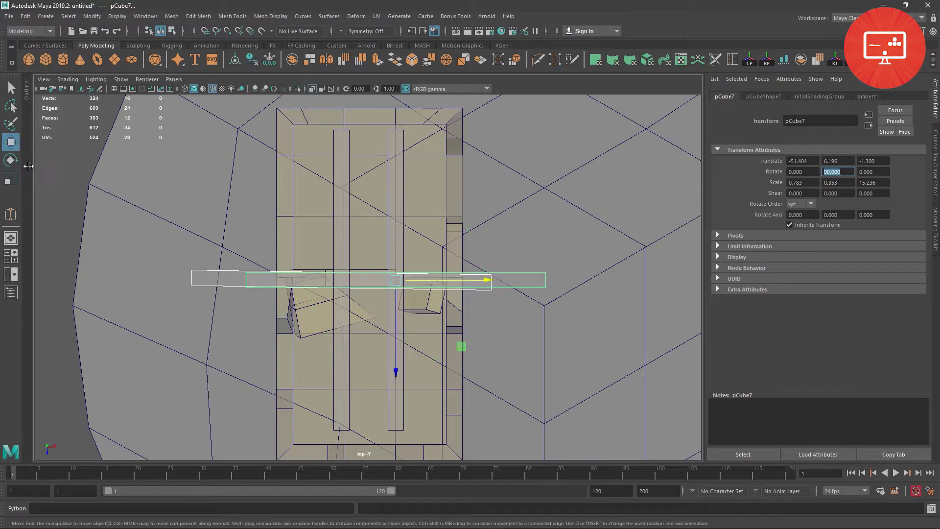
Move the two crosswise beams up into position and combine them into one object
click(193, 274)
click(286, 290)
drag(347, 368, 344, 274)
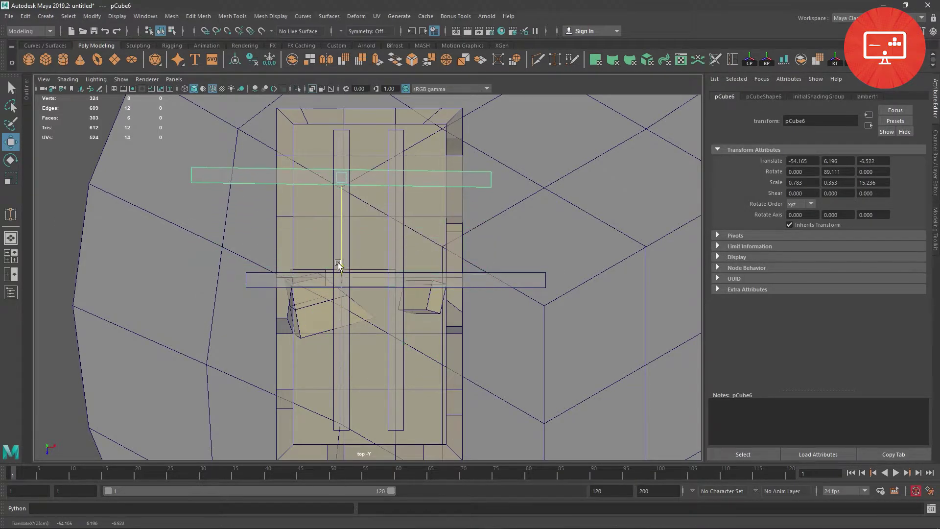
click(395, 283)
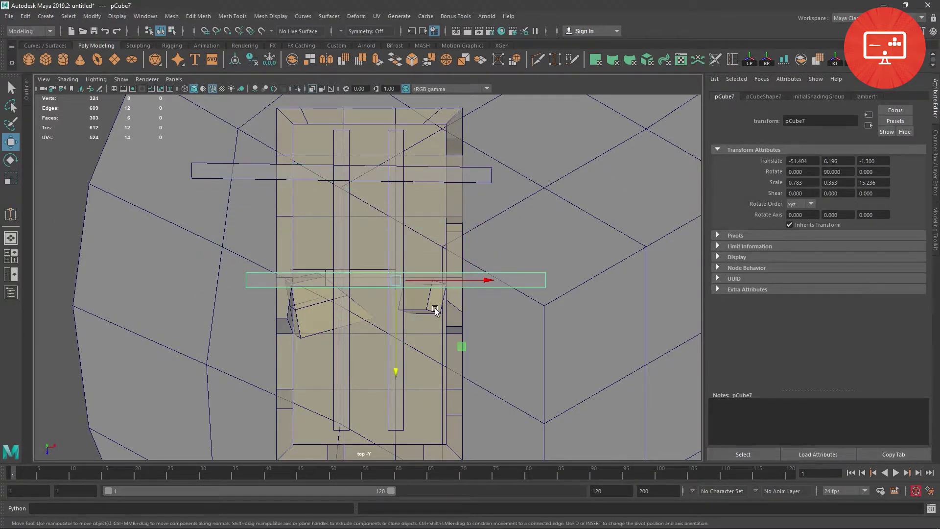
drag(392, 368, 393, 326)
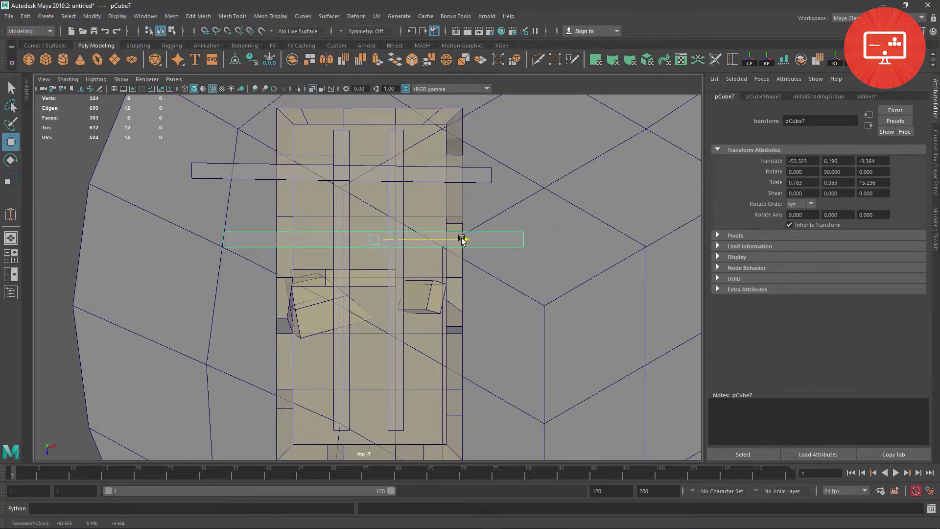
drag(464, 238, 431, 240)
click(466, 175)
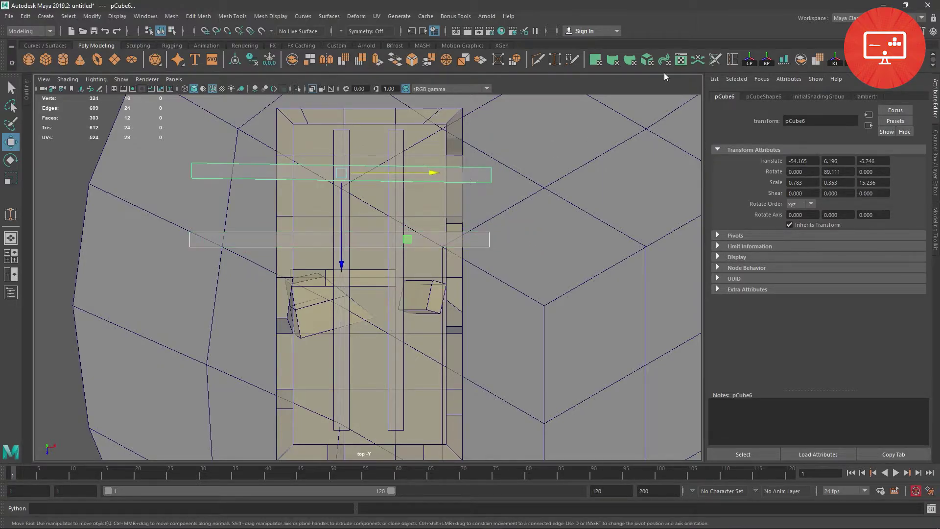
shift+click(209, 169)
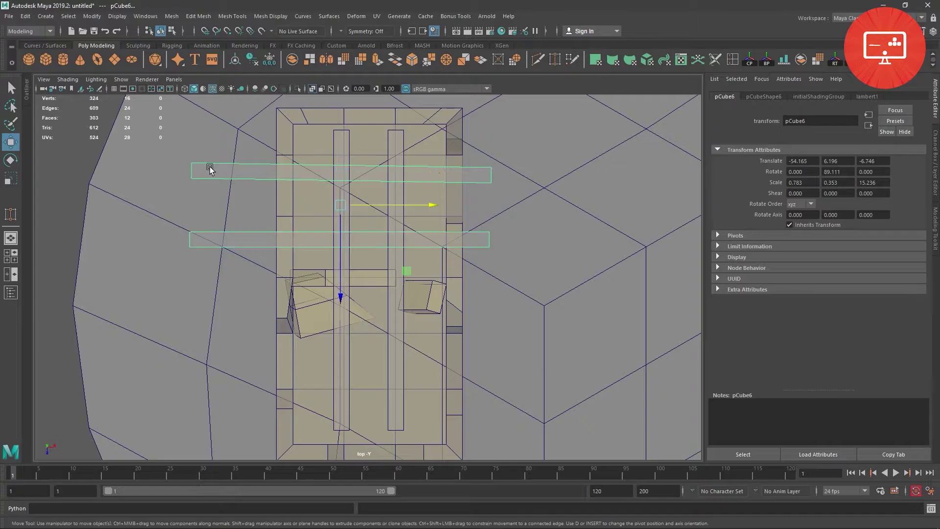
shift+right_drag(210, 169, 216, 147)
Scale the crossbars' end vertices so both beams' left and right ends line up
click(191, 163)
shift+click(491, 168)
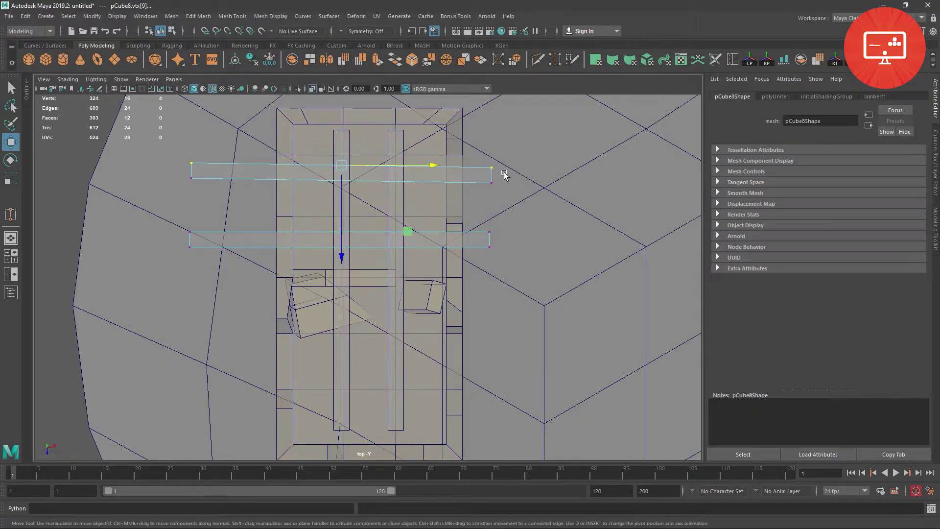
key(r)
drag(346, 231, 345, 169)
mouse_move(163, 172)
mouse_down()
mouse_move(350, 216)
mouse_move(528, 205)
mouse_up()
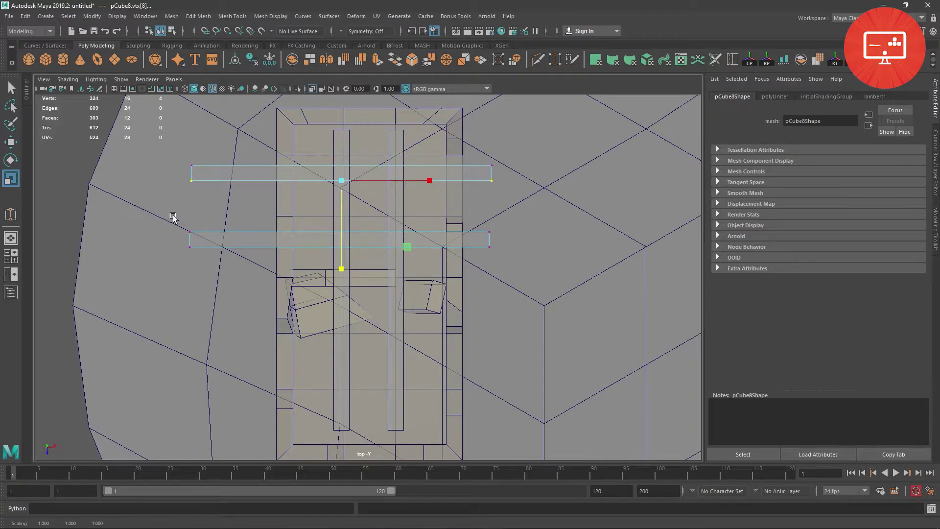
drag(173, 218, 505, 240)
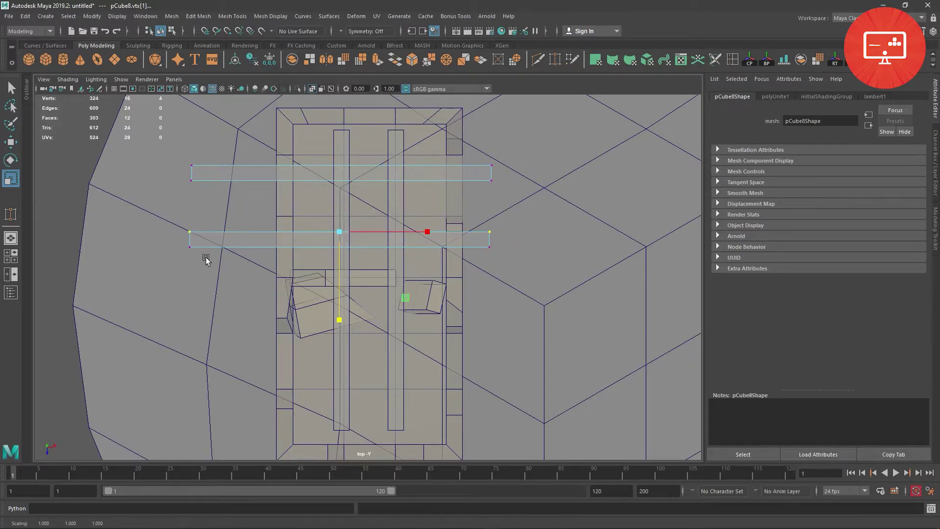
drag(168, 242, 521, 280)
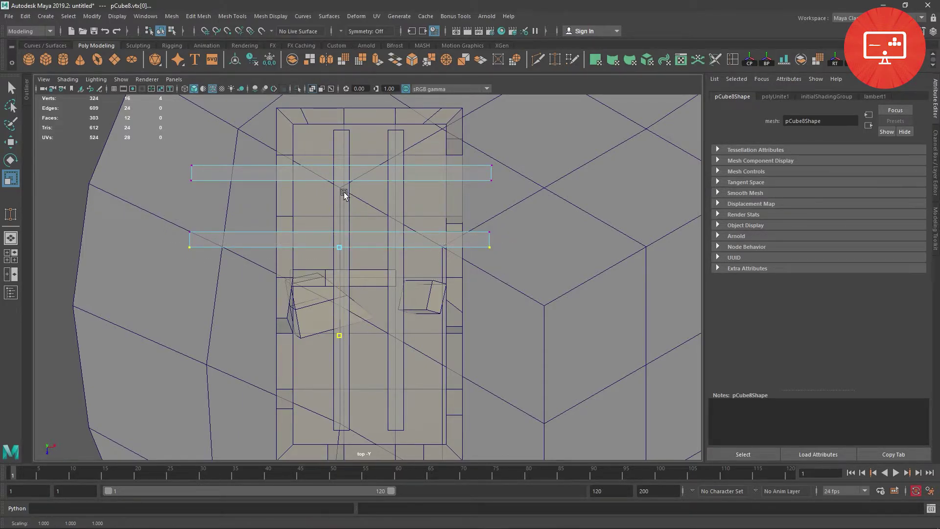
drag(129, 128, 228, 296)
drag(279, 206, 147, 204)
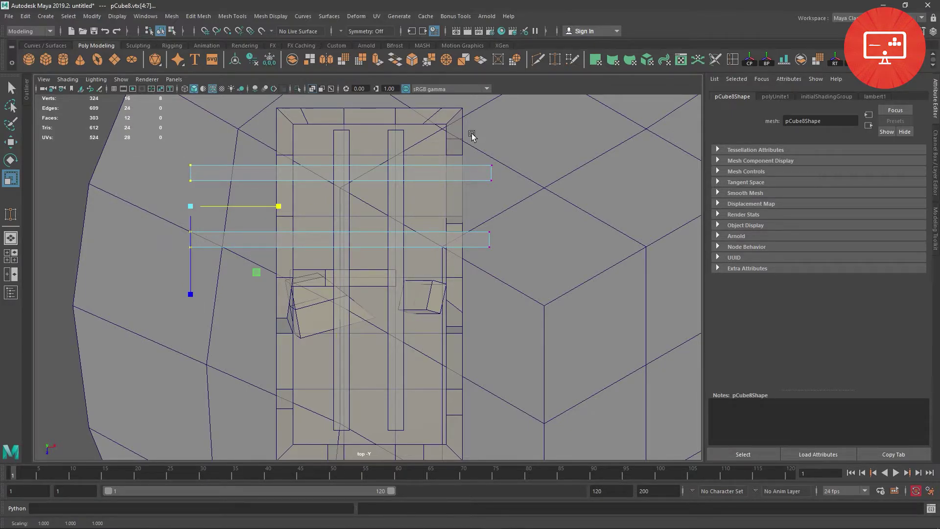
drag(472, 136, 544, 311)
drag(579, 206, 428, 210)
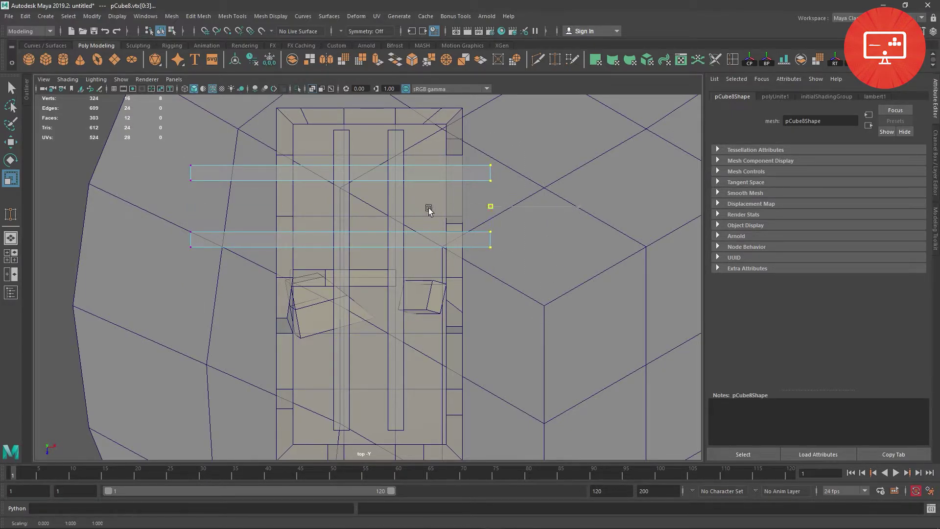
Pull the crossbar ends in to the walls and duplicate the pair further down the building
click(7, 144)
drag(582, 202, 546, 199)
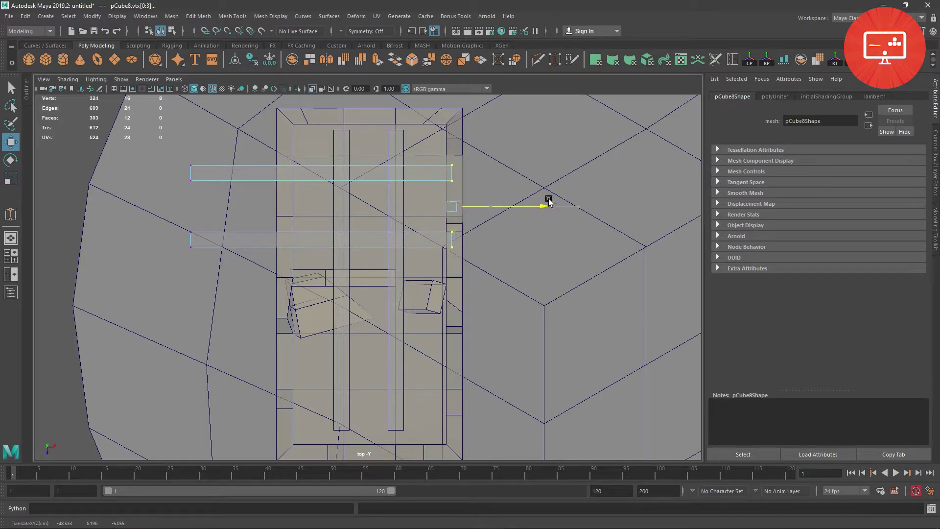
drag(127, 126, 254, 213)
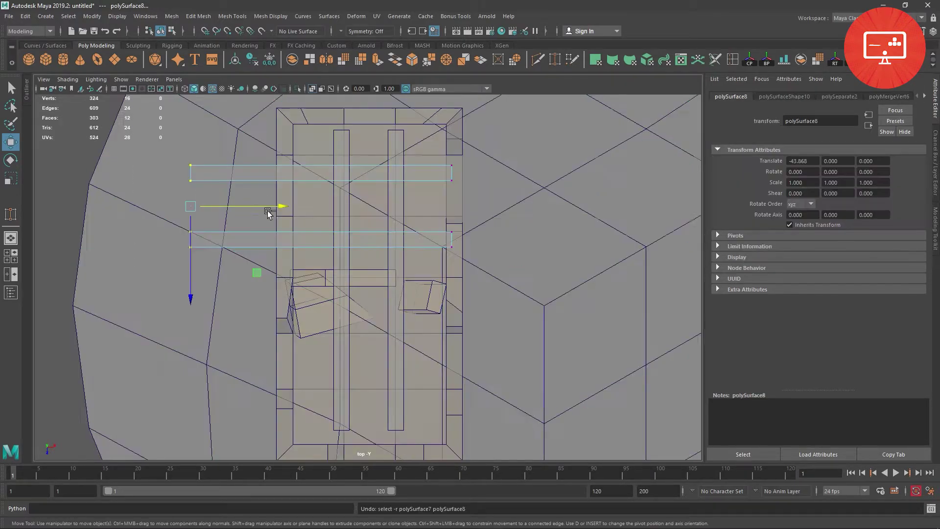
drag(322, 208, 381, 214)
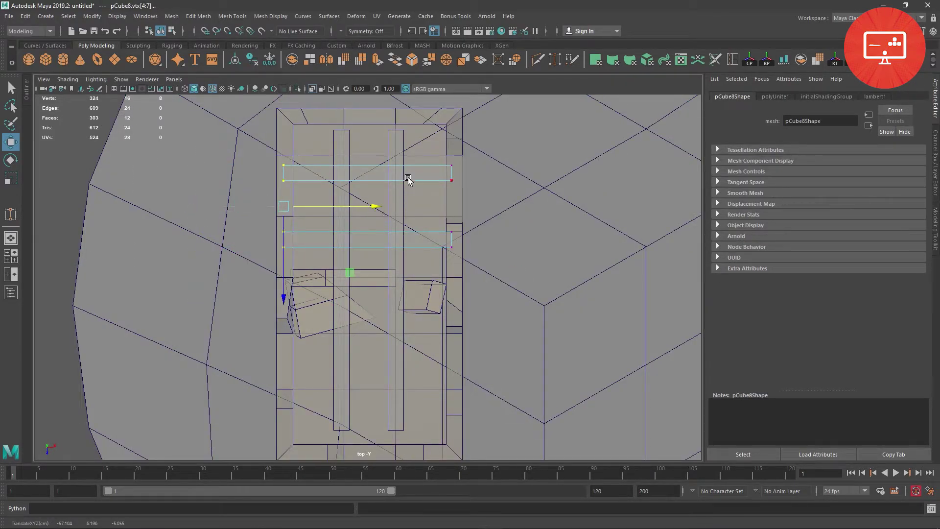
right_drag(408, 180, 451, 165)
key(ctrl+d)
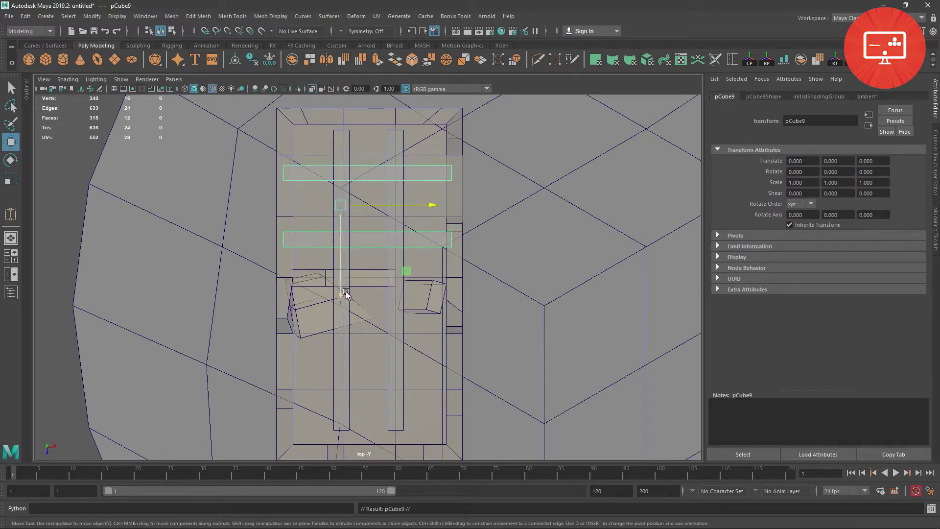
drag(340, 296, 363, 446)
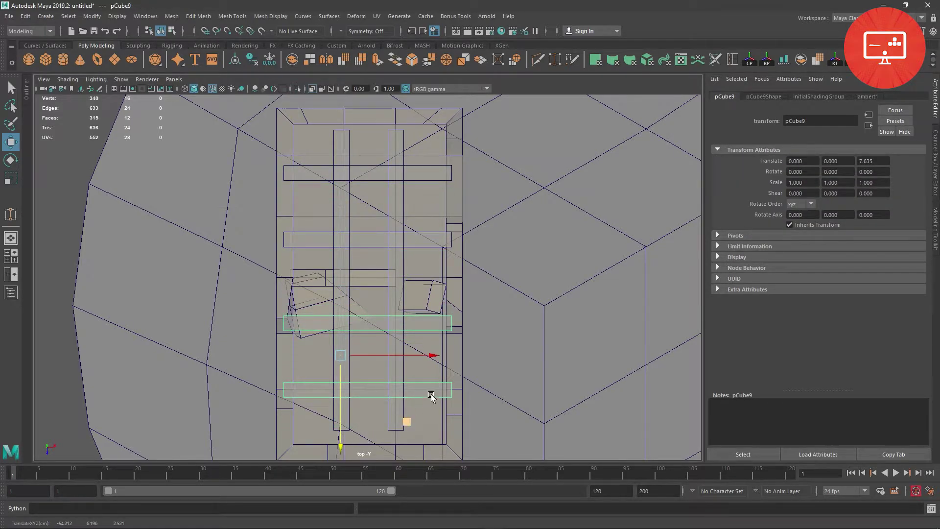
click(402, 149)
shift+click(346, 142)
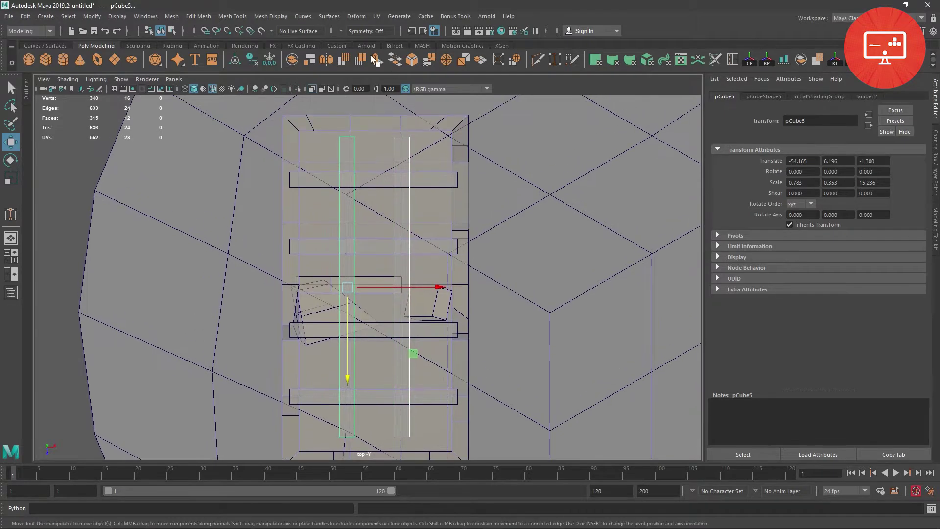
Combine the two lengthwise beams and extend their ends past the bottom wall
shift+right_drag(362, 123, 312, 124)
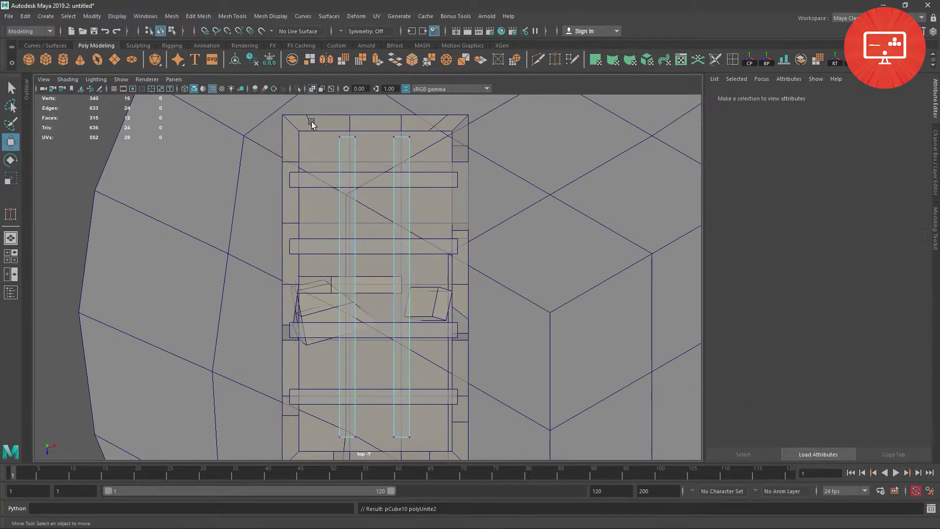
drag(312, 124, 423, 142)
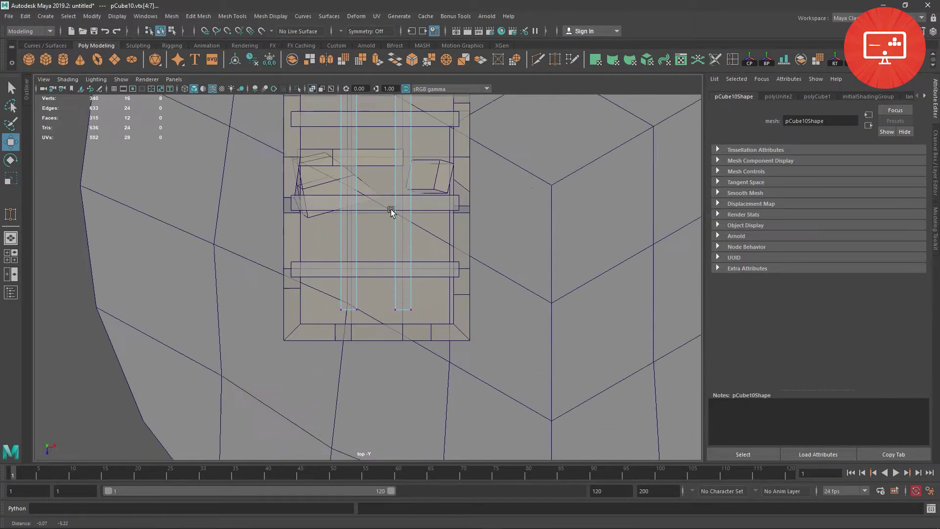
alt+middle_drag(390, 209, 310, 253)
drag(316, 253, 445, 284)
drag(373, 356, 377, 373)
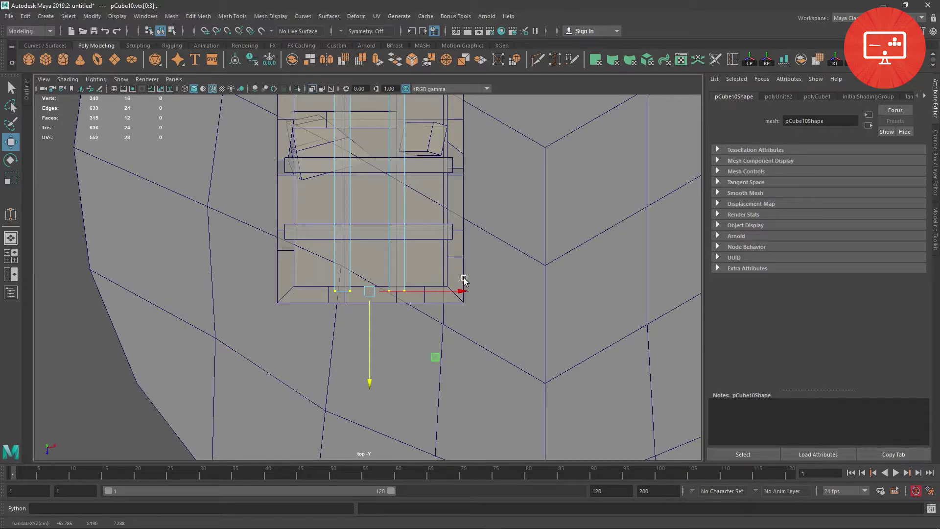
key(space)
key(space)
mouse_move(504, 269)
alt+mouse_down()
mouse_move(532, 256)
mouse_move(324, 230)
alt+mouse_up()
scroll(445, 360, up, 5)
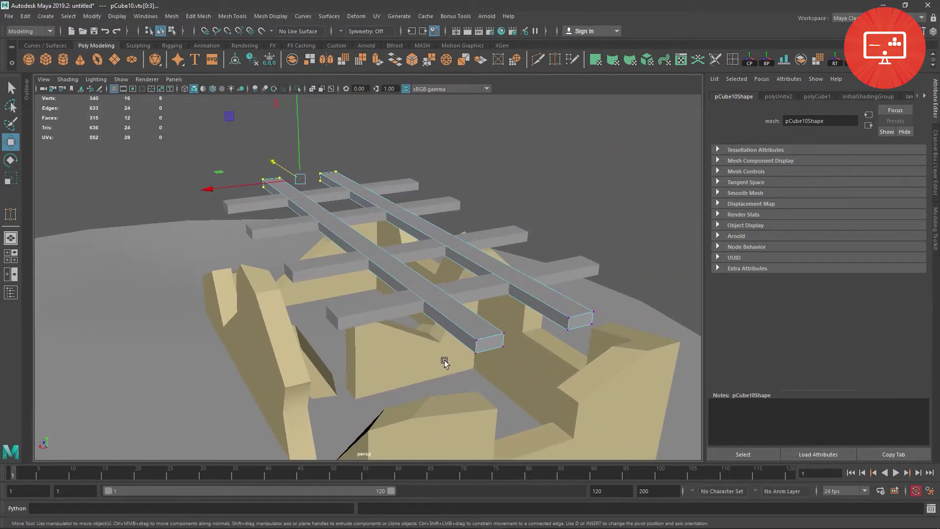
mouse_move(444, 360)
alt+mouse_down()
mouse_move(398, 340)
mouse_move(433, 340)
mouse_move(399, 261)
mouse_move(347, 304)
mouse_move(440, 313)
alt+mouse_up()
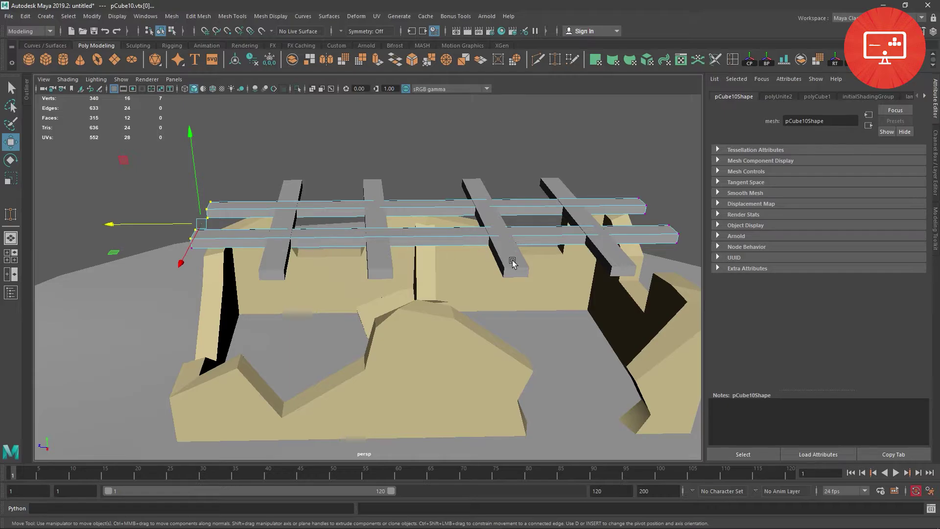
Flatten the two long planks by scaling Y to 0.625
right_drag(304, 226, 343, 212)
click(303, 201)
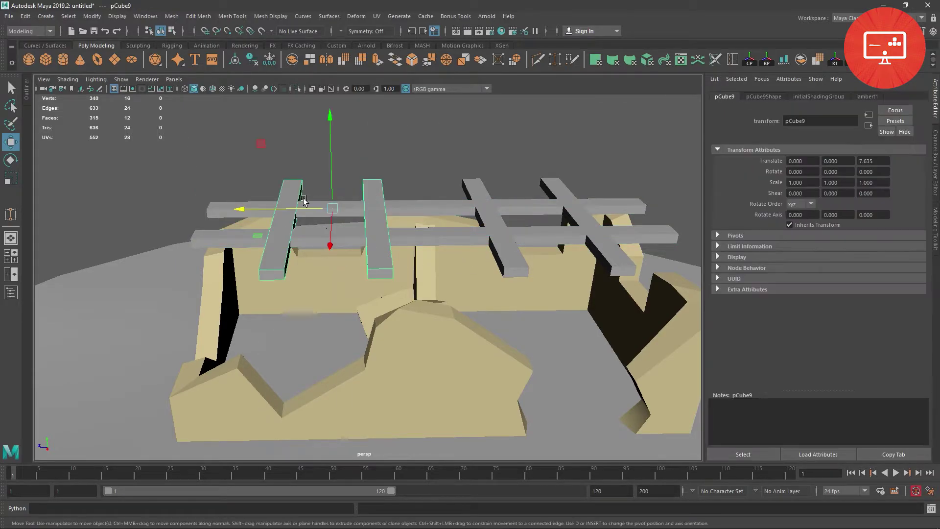
click(496, 198)
click(405, 205)
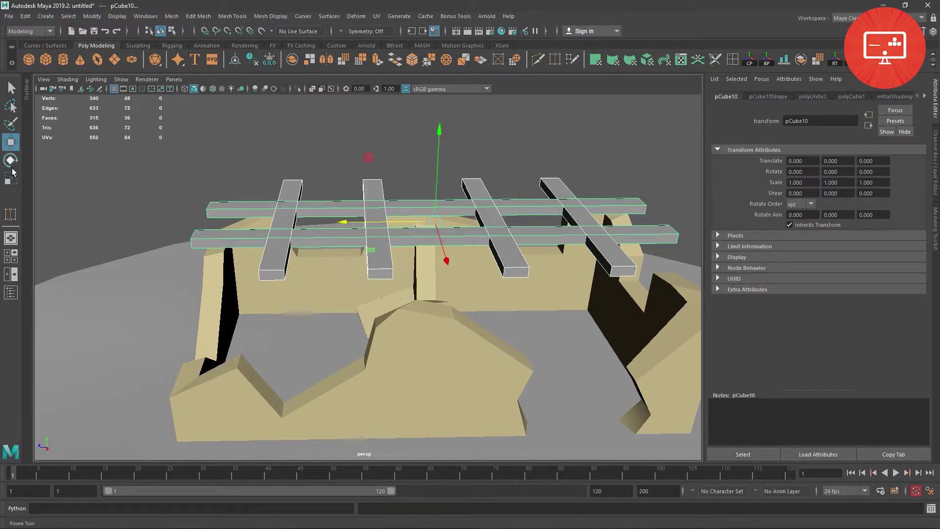
key(r)
mouse_move(442, 136)
mouse_down()
mouse_move(434, 208)
mouse_move(502, 216)
mouse_up()
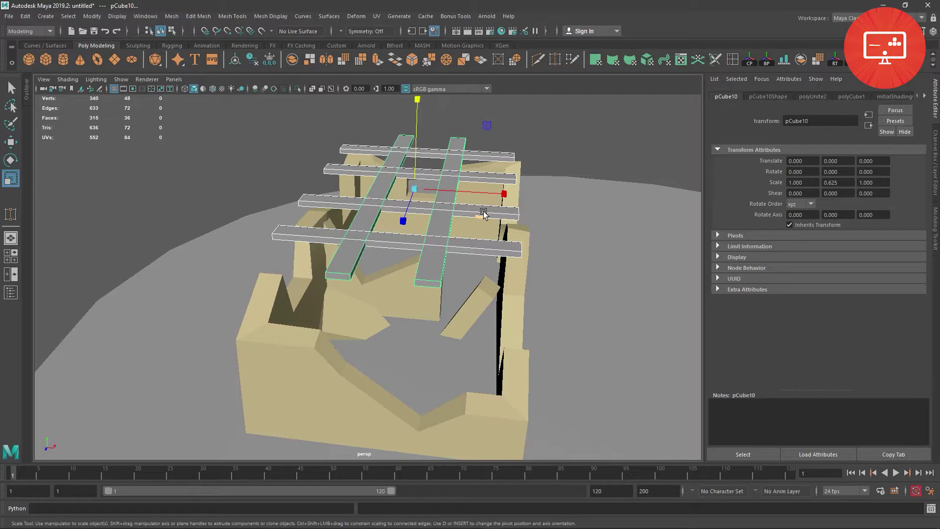
Move the planks to X -2.228 and duplicate them as a second pair at X 2.139
alt+drag(458, 225, 410, 206)
click(377, 184)
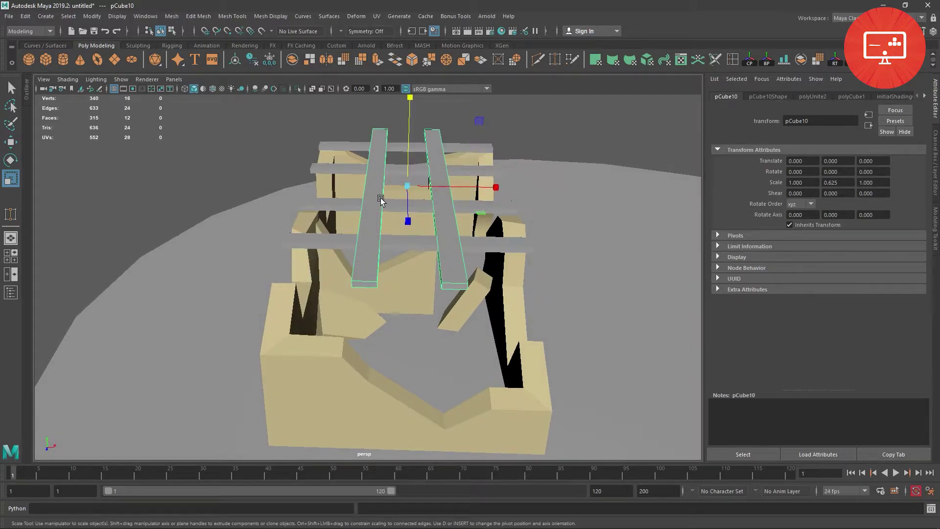
click(10, 142)
click(553, 159)
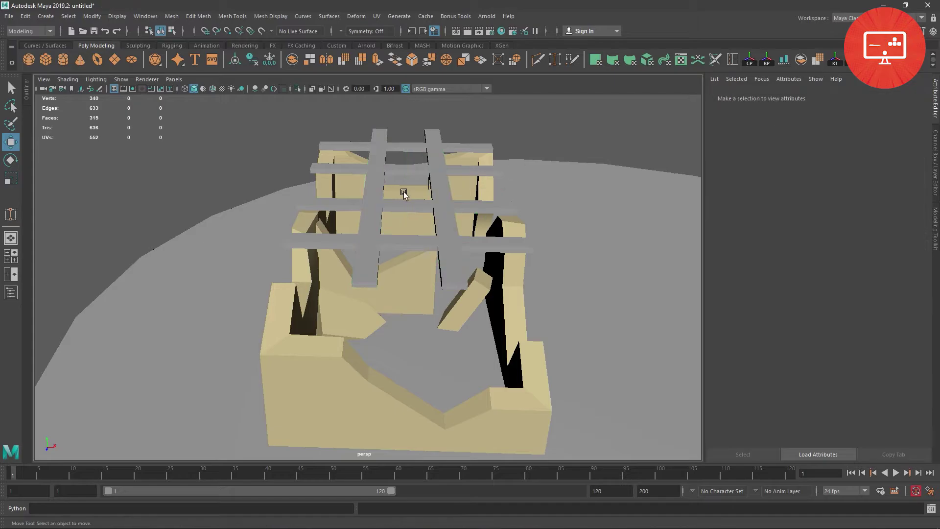
click(390, 192)
mouse_move(484, 189)
mouse_down()
mouse_move(432, 191)
mouse_move(439, 185)
mouse_move(475, 204)
mouse_move(465, 203)
mouse_move(483, 219)
mouse_move(441, 211)
mouse_move(552, 208)
mouse_up()
key(ctrl+d)
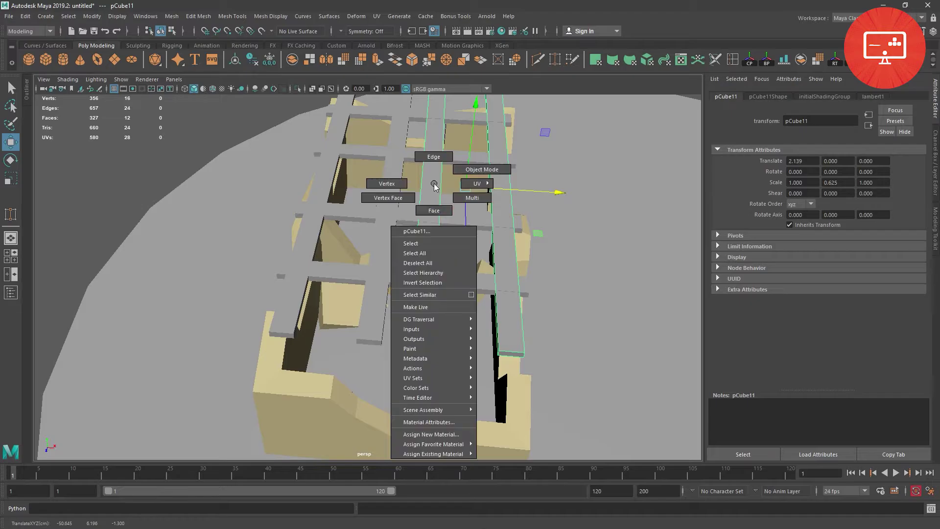
Delete one plank of the duplicated pair in face mode
right_drag(436, 189, 431, 213)
click(430, 191)
key(Delete)
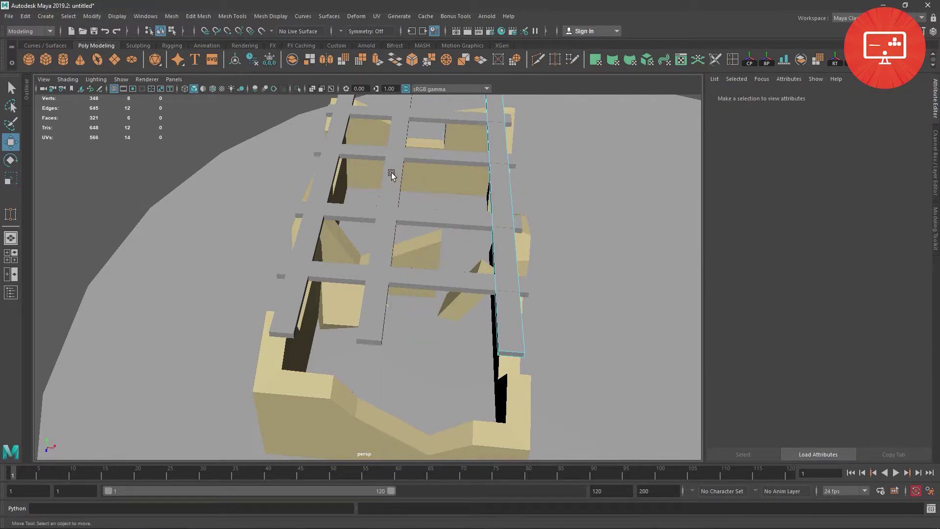
Nudge one long plank slightly sideways in the top view
click(386, 184)
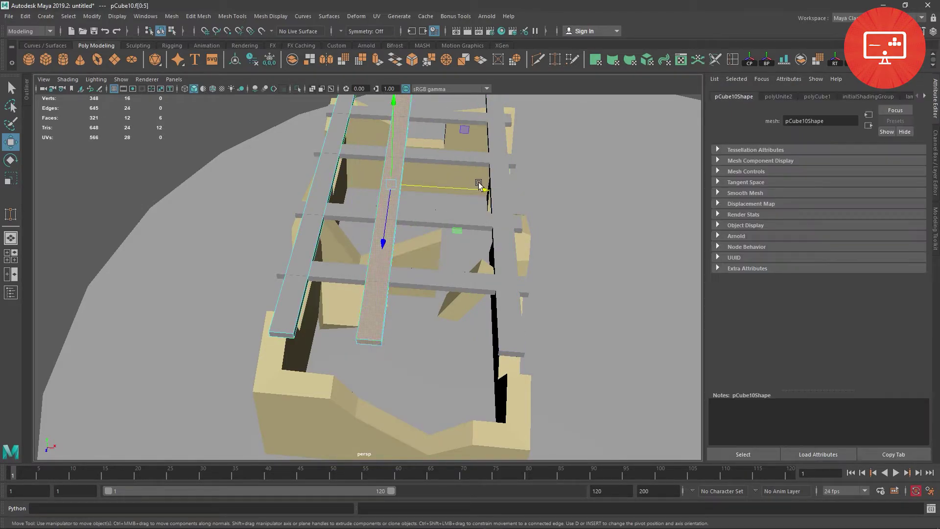
key(space)
key(space)
key(f)
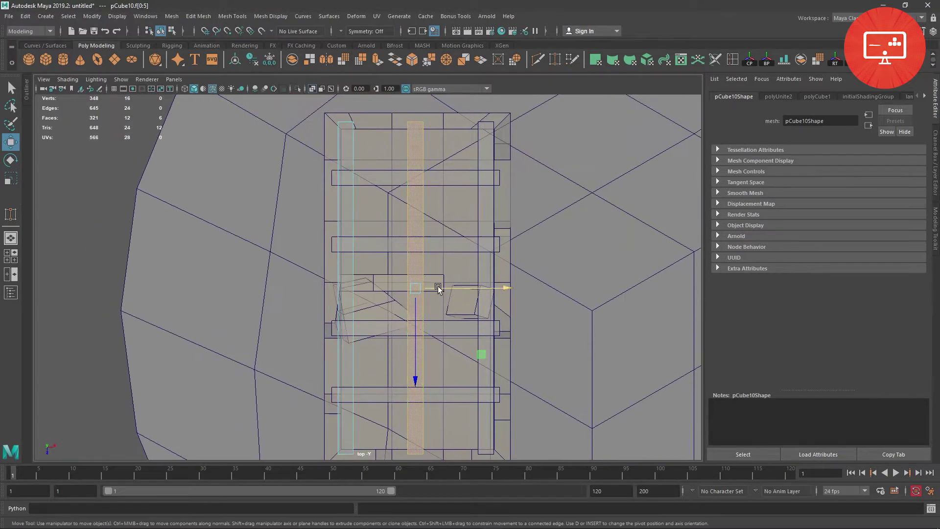
drag(506, 288, 511, 289)
right_drag(480, 217, 535, 180)
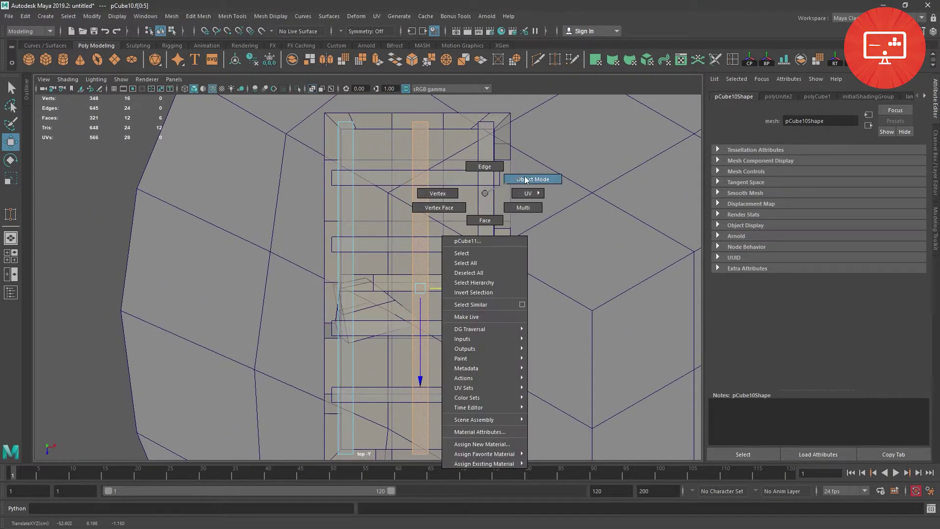
key(space)
key(space)
mouse_move(631, 195)
alt+mouse_down()
mouse_move(377, 269)
mouse_move(343, 197)
alt+mouse_up()
click(474, 224)
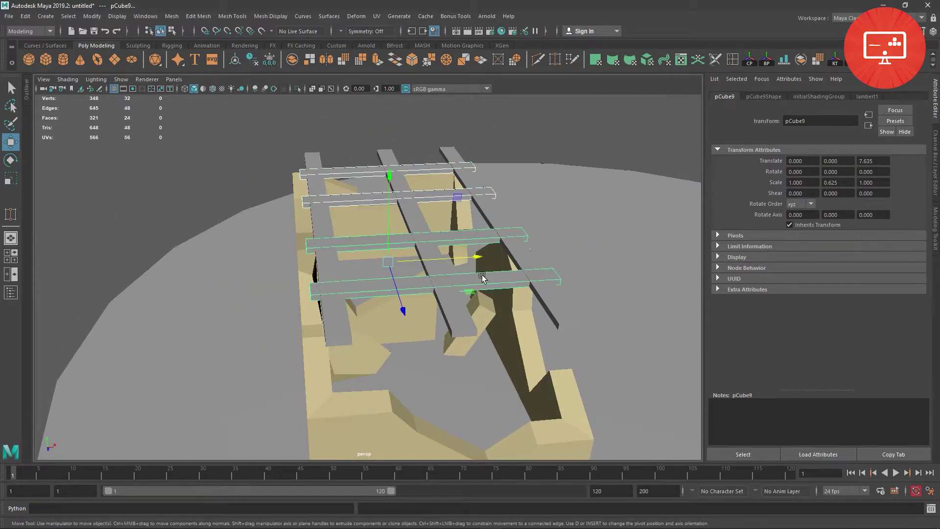
Combine the four cross planks, duplicate them, and raise the copy above the roof planks
click(294, 59)
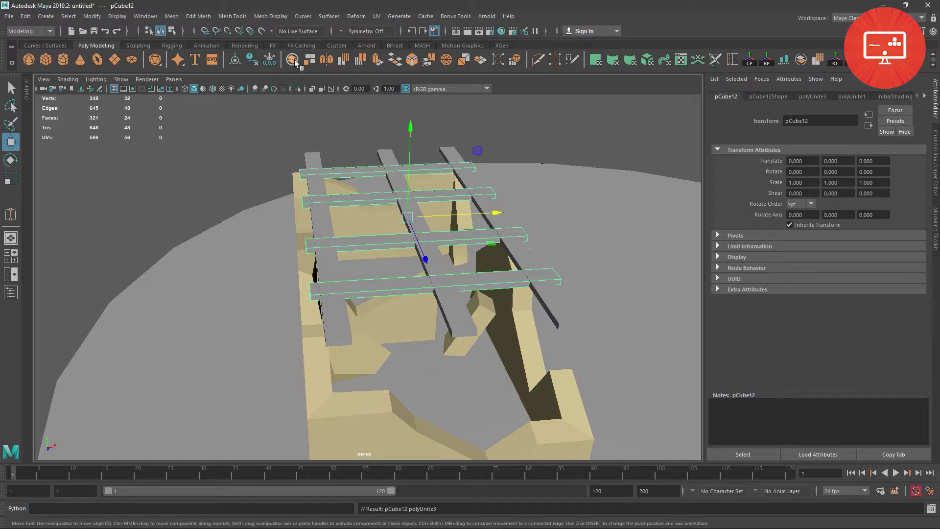
key(ctrl+d)
mouse_move(410, 128)
mouse_down()
mouse_move(409, 107)
mouse_move(408, 138)
mouse_up()
scroll(490, 118, down, 5)
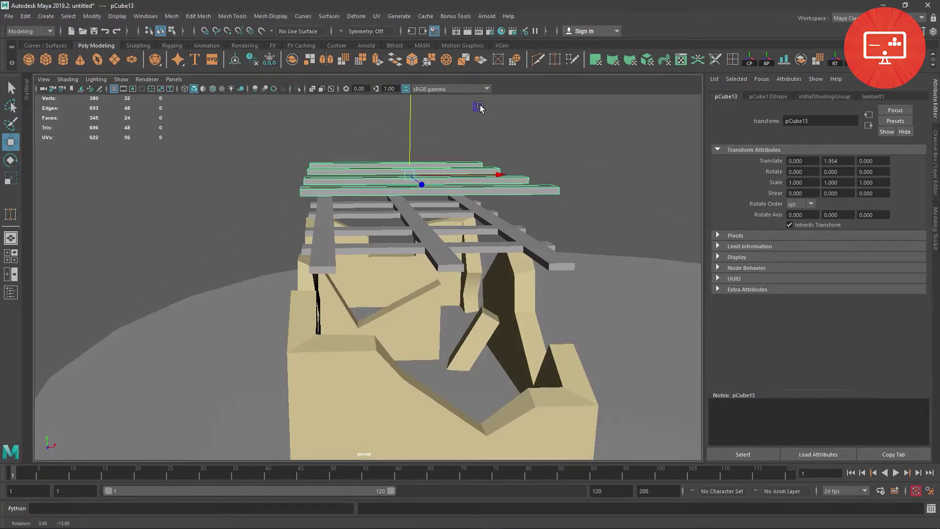
Cut center edge loops into the raised plank copy with Multi-Cut in the front view
key(space)
key(space)
key(space)
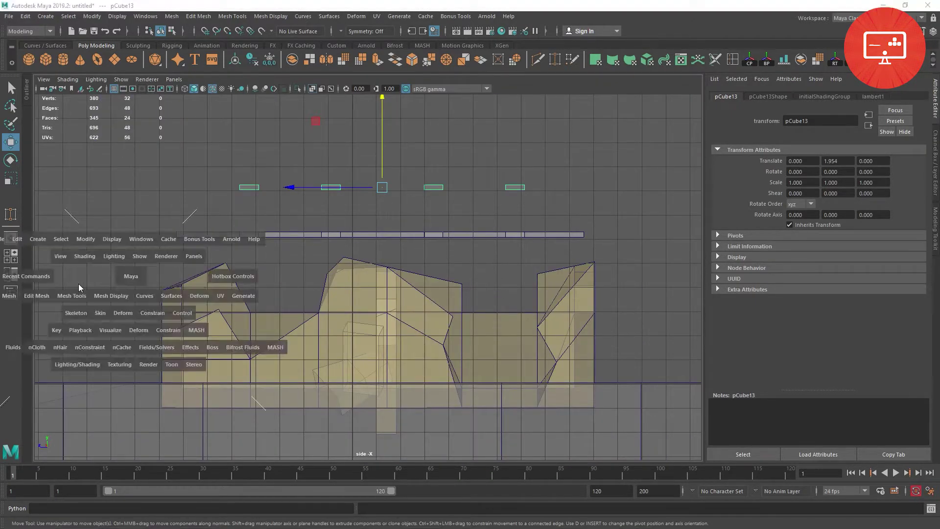
key(space)
key(f)
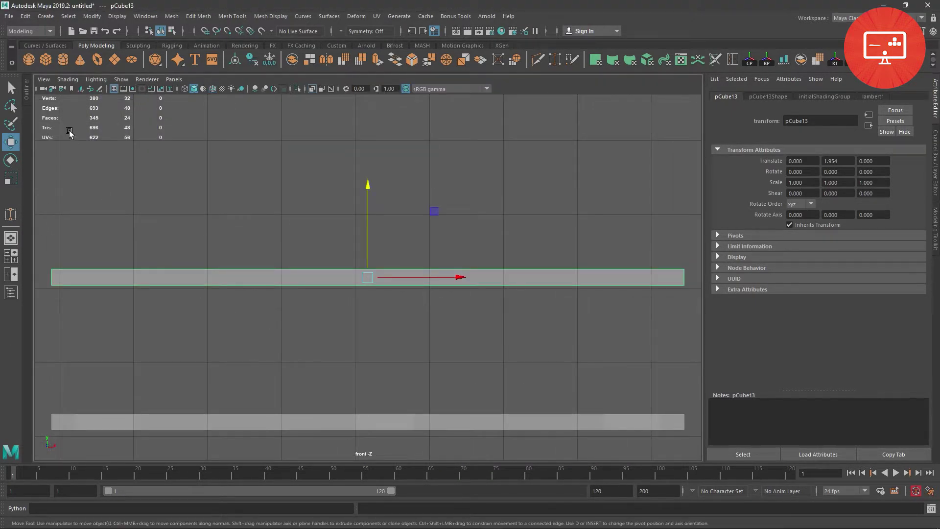
click(539, 60)
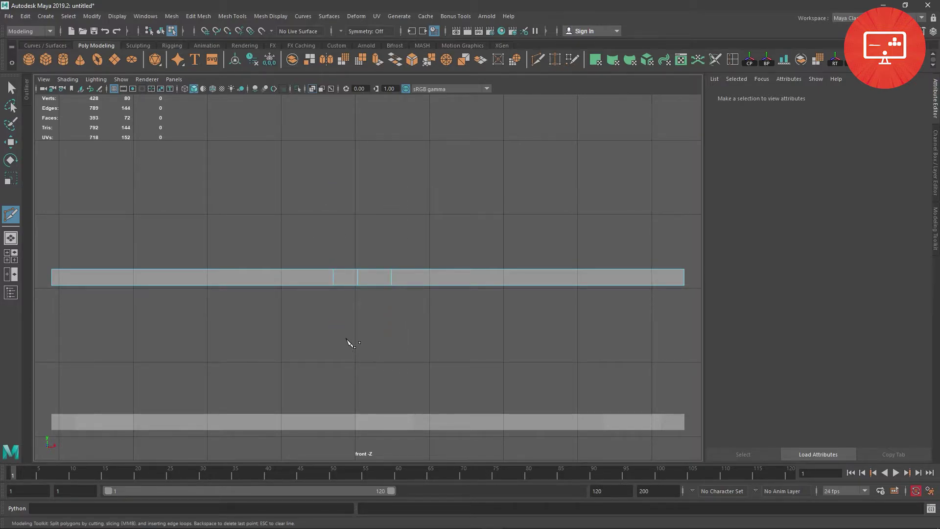
key(w)
Shift the middle vertex columns and lower the bar ends into peaked A-frame rafters
right_drag(376, 273, 372, 229)
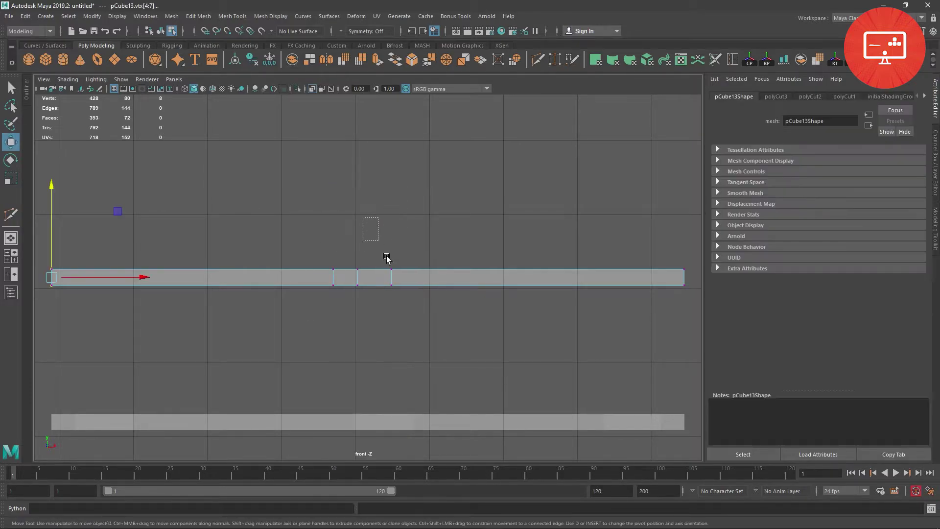
drag(387, 257, 398, 290)
drag(455, 277, 446, 277)
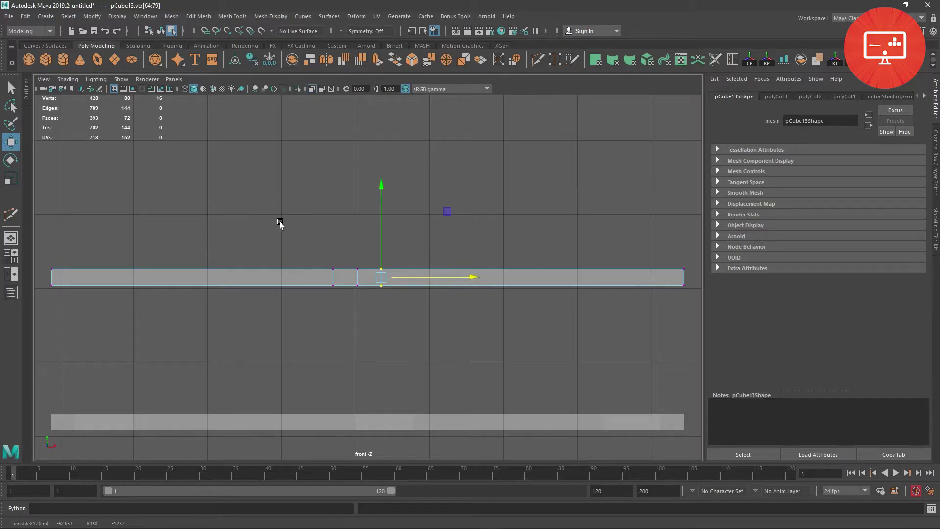
shift+drag(280, 223, 369, 293)
drag(444, 277, 442, 278)
scroll(314, 297, down, 5)
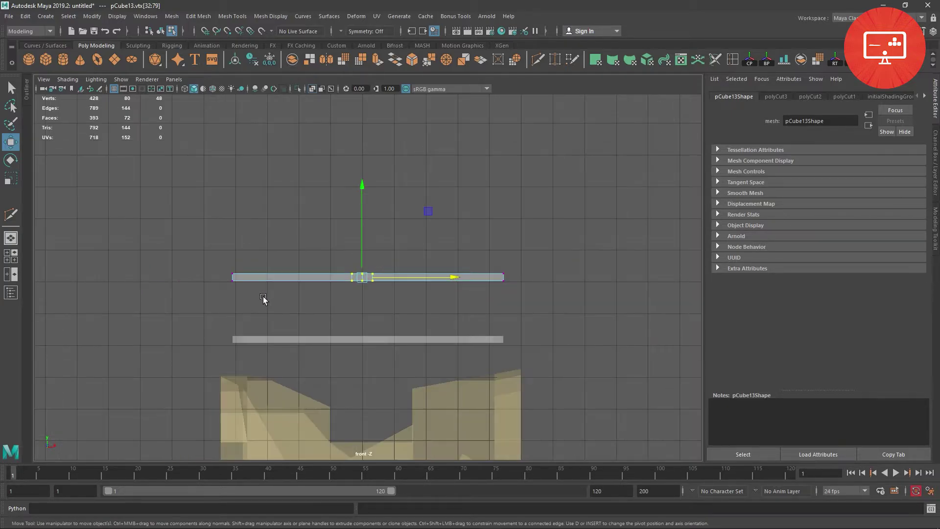
drag(211, 225, 275, 308)
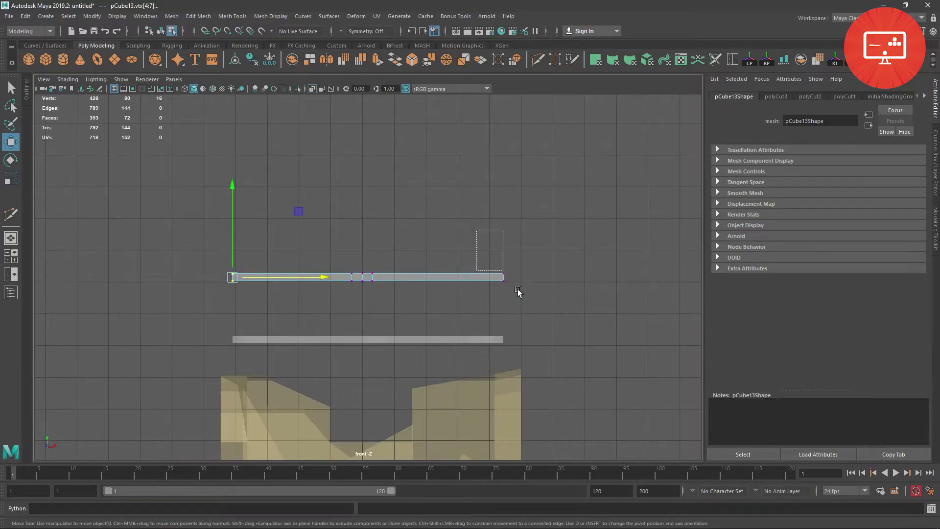
shift+drag(518, 293, 518, 292)
drag(368, 184, 384, 246)
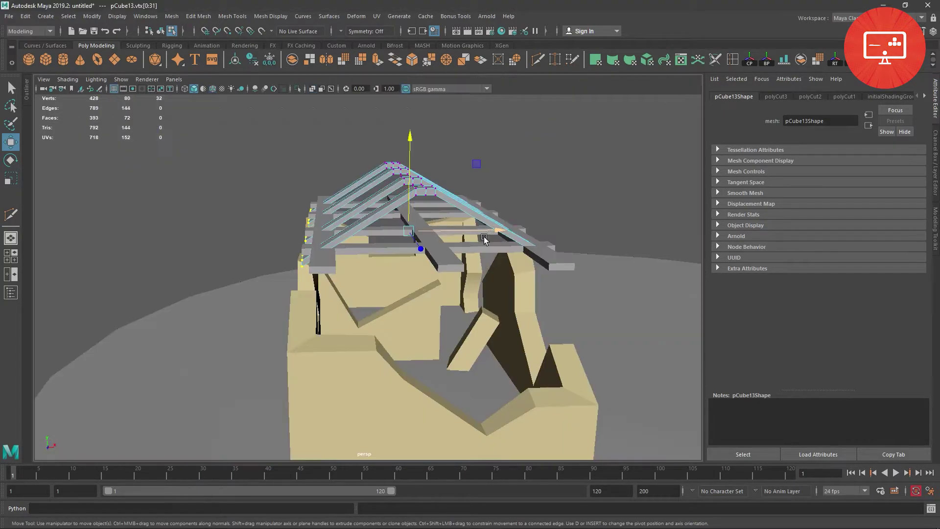
alt+drag(484, 238, 447, 236)
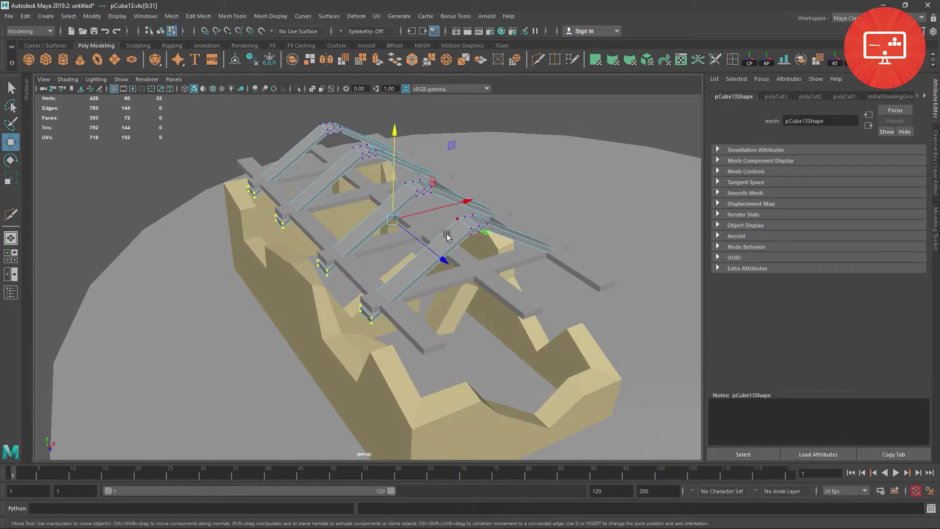
Widen the rafters along X and reposition them along the roof's length
right_drag(413, 195, 371, 276)
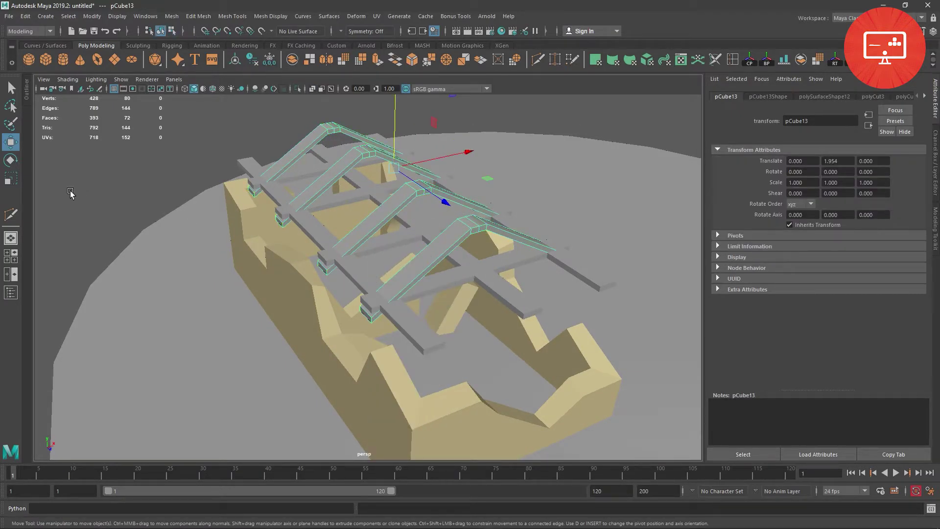
click(8, 180)
mouse_move(465, 153)
mouse_down()
mouse_move(474, 154)
mouse_move(466, 184)
mouse_move(409, 165)
mouse_move(345, 247)
mouse_move(342, 237)
mouse_move(330, 248)
mouse_move(380, 233)
mouse_move(387, 251)
mouse_move(427, 274)
mouse_up()
click(17, 146)
Select the long ridge plank after inspecting the roof and walls
click(409, 166)
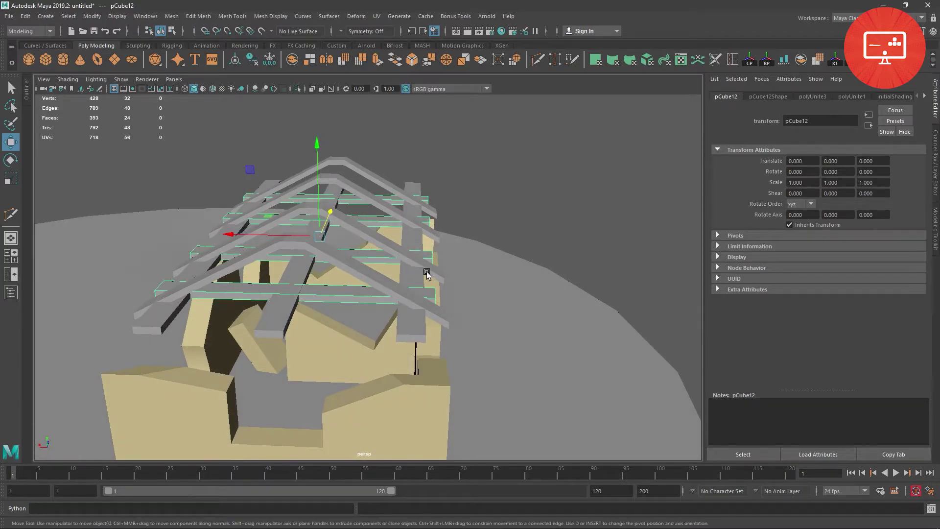
mouse_move(427, 274)
alt+mouse_down()
mouse_move(603, 270)
mouse_move(437, 291)
alt+mouse_up()
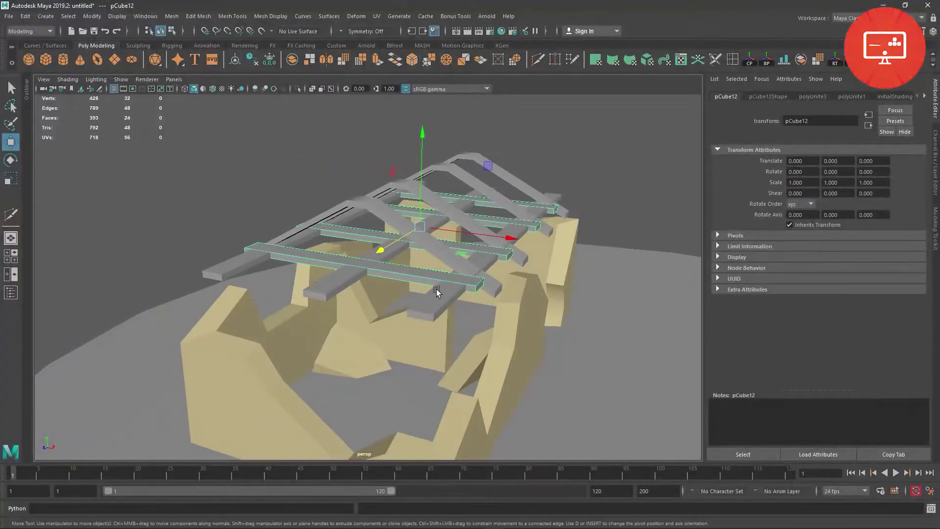
click(335, 289)
key(ctrl+F11)
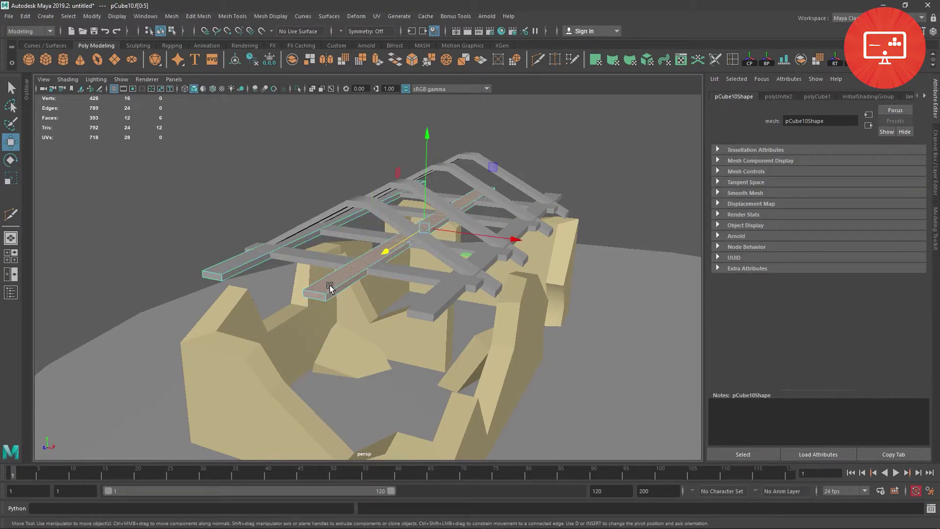
click(652, 210)
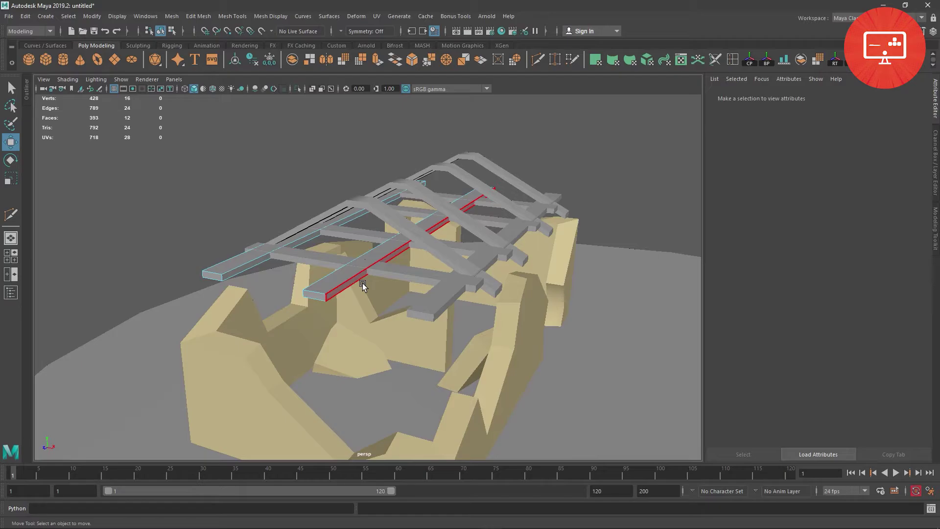
mouse_move(362, 285)
alt+mouse_down()
mouse_move(394, 325)
mouse_move(419, 319)
alt+mouse_up()
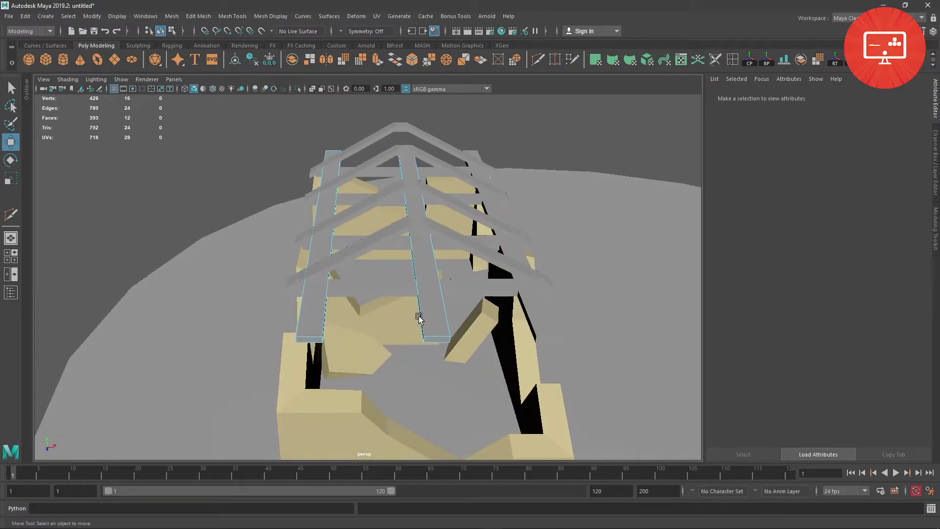
click(425, 300)
alt+drag(428, 194, 424, 110)
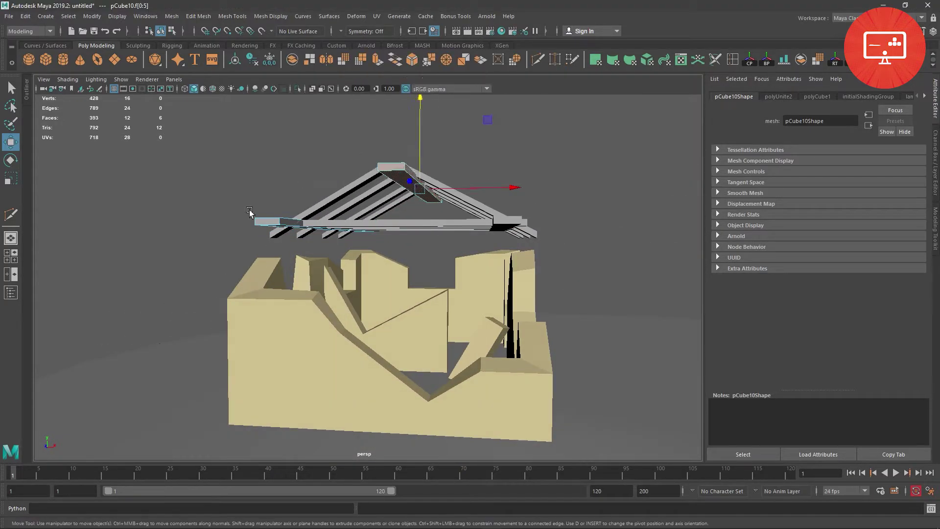
Raise the ridge plank up to the roof apex in the front view
key(space)
key(space)
alt+right_drag(276, 304, 416, 367)
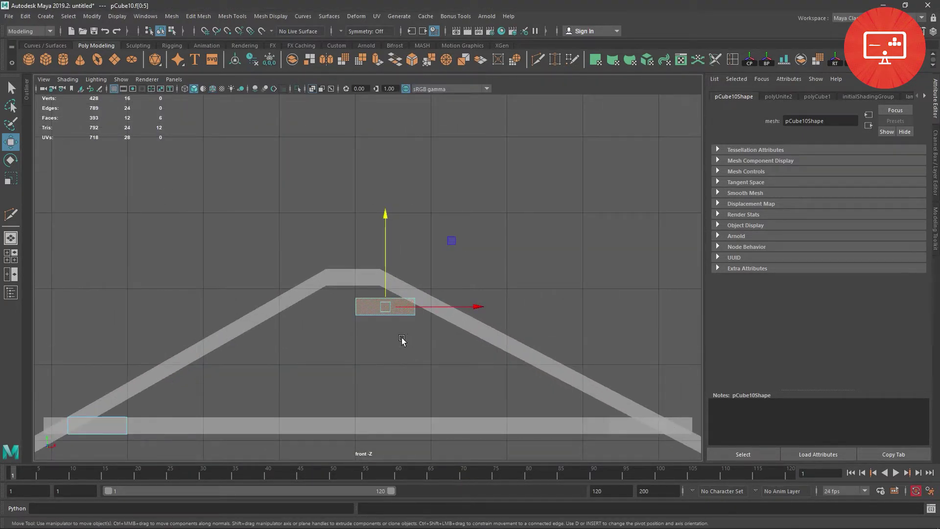
drag(386, 220, 387, 206)
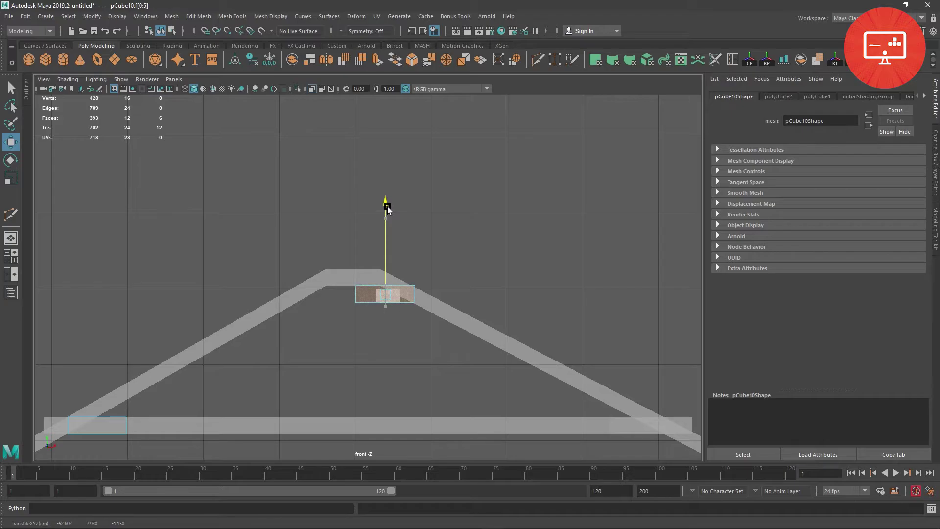
key(space)
key(space)
key(space)
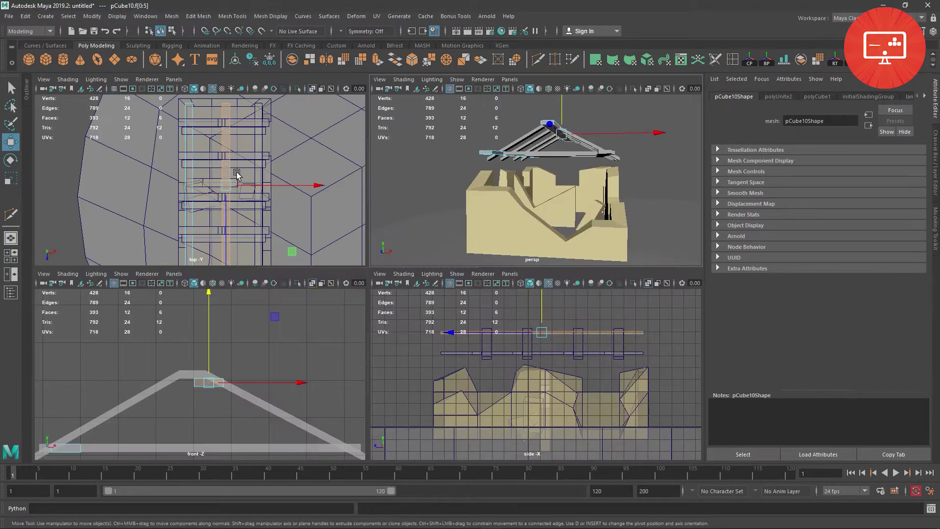
key(space)
key(space)
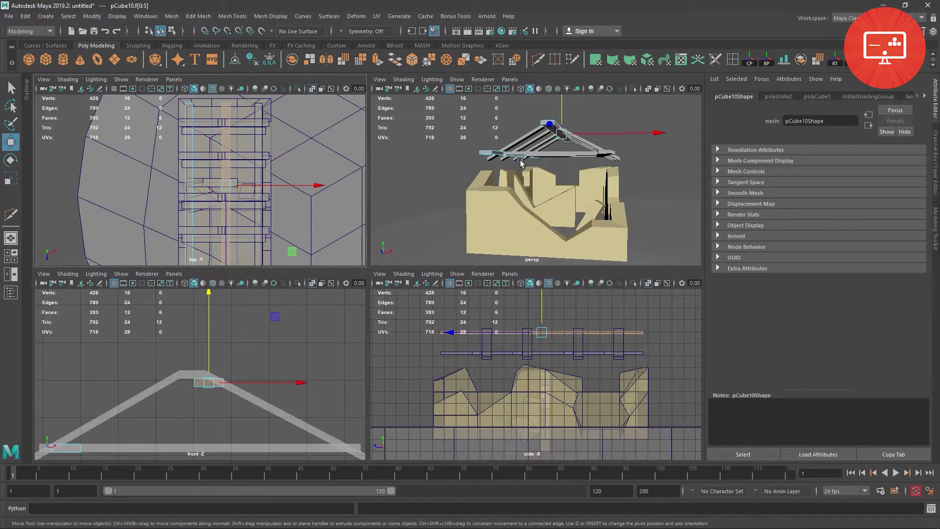
key(space)
Scale the rafters' top vertices outward along X to meet the ridge plank
right_drag(337, 279, 284, 237)
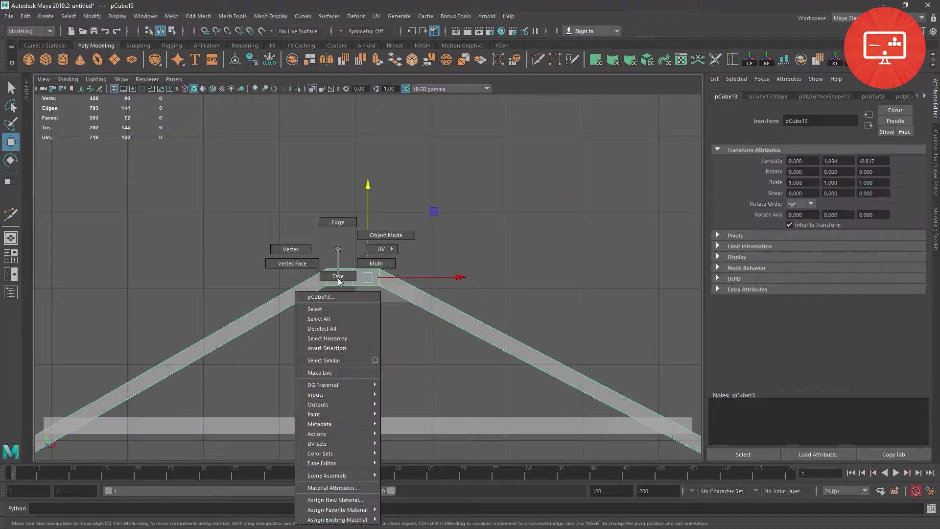
drag(283, 237, 458, 315)
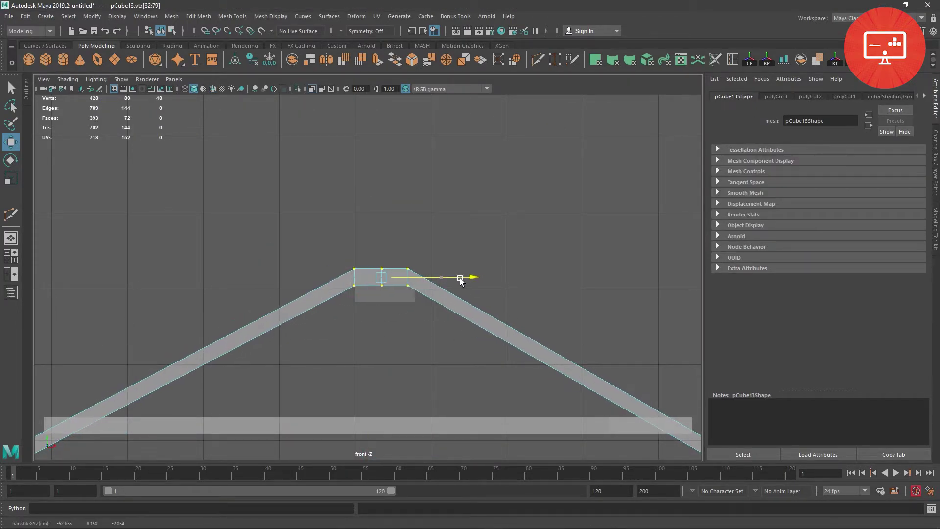
key(r)
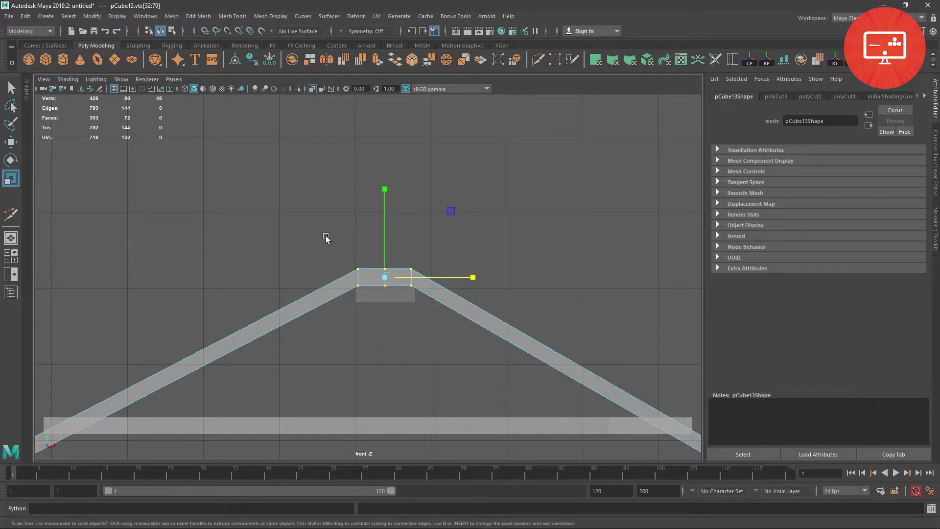
drag(470, 278, 475, 290)
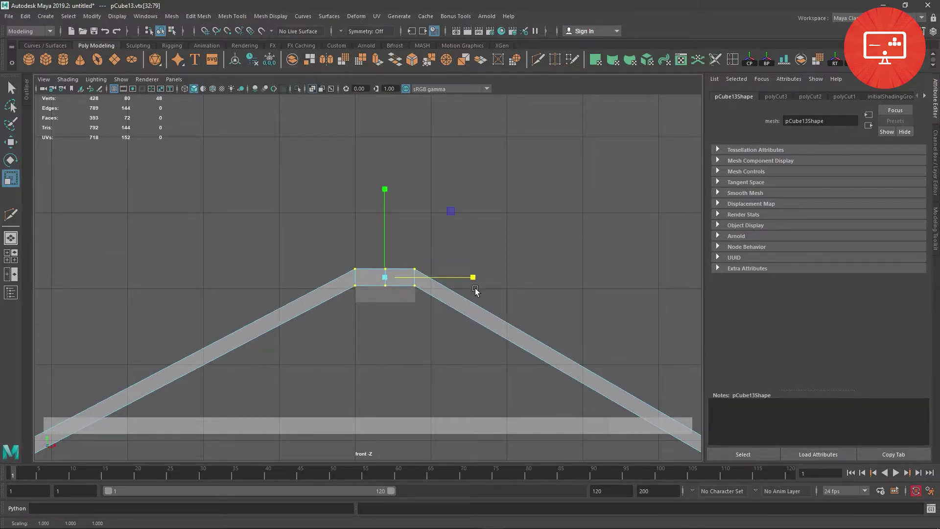
click(11, 147)
key(space)
key(space)
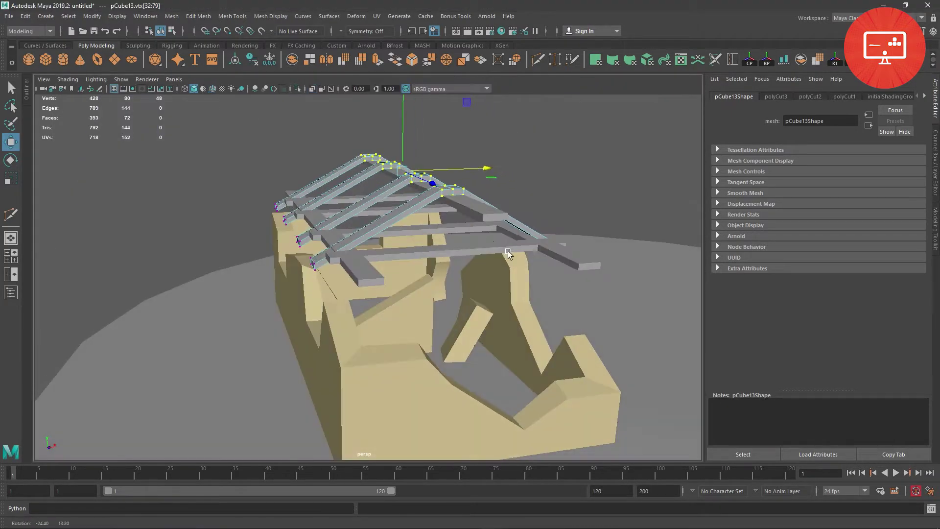
right_drag(448, 217, 444, 169)
mouse_move(444, 169)
alt+mouse_down()
mouse_move(503, 266)
mouse_move(431, 259)
mouse_move(479, 319)
mouse_move(443, 321)
mouse_move(478, 332)
mouse_move(515, 310)
mouse_move(409, 319)
mouse_move(405, 263)
alt+mouse_up()
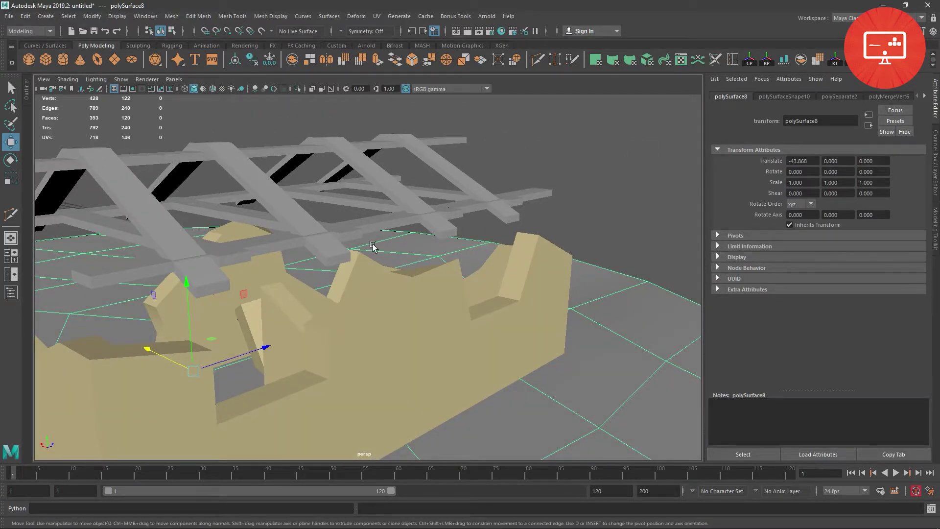
Combine the roof beams into one object, then separate it back into pieces
click(372, 228)
mouse_move(367, 260)
alt+mouse_down()
mouse_move(357, 300)
mouse_move(326, 222)
mouse_move(314, 230)
alt+mouse_up()
click(161, 243)
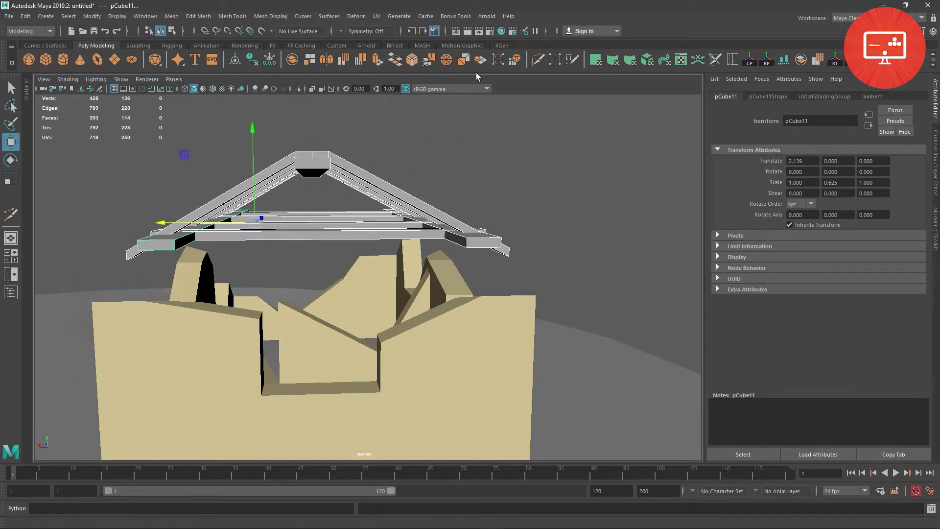
click(295, 63)
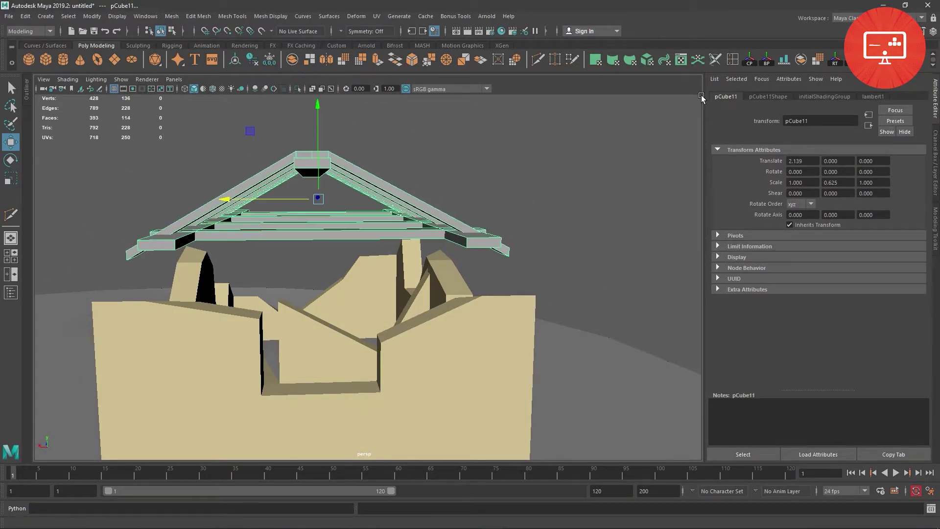
click(801, 60)
click(804, 62)
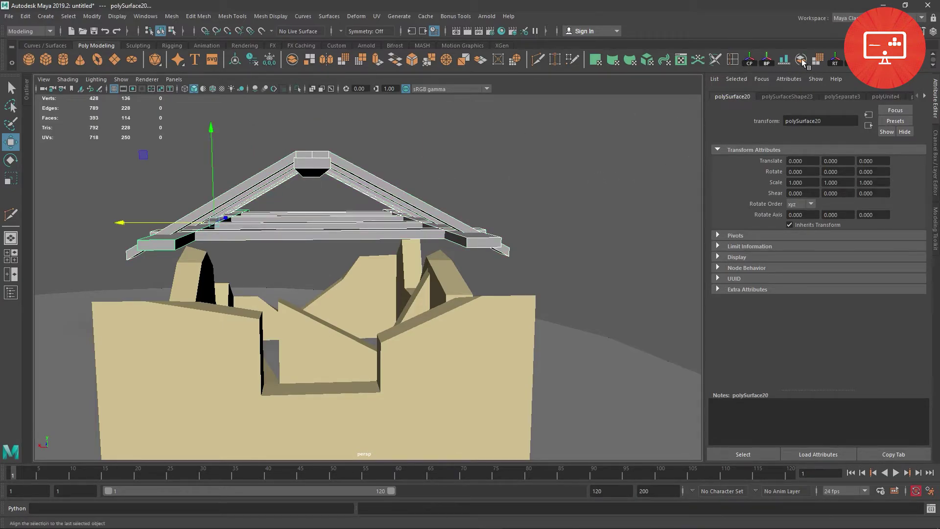
Reselect all roof pieces plus the horizontal beam and combine them into polySurface16
click(664, 163)
mouse_move(664, 163)
alt+mouse_down()
mouse_move(535, 225)
mouse_move(360, 269)
mouse_move(368, 289)
mouse_move(378, 274)
alt+mouse_up()
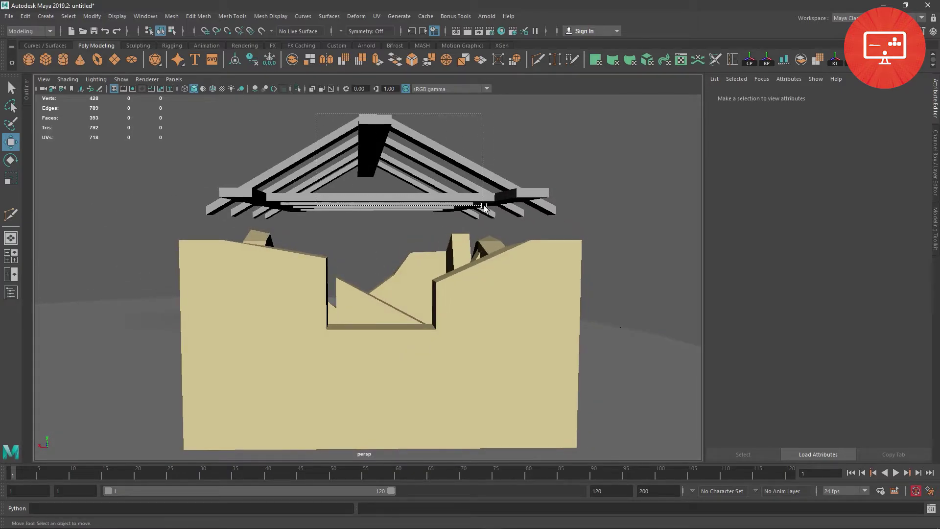
drag(315, 114, 459, 198)
click(323, 196)
alt+drag(336, 195, 293, 216)
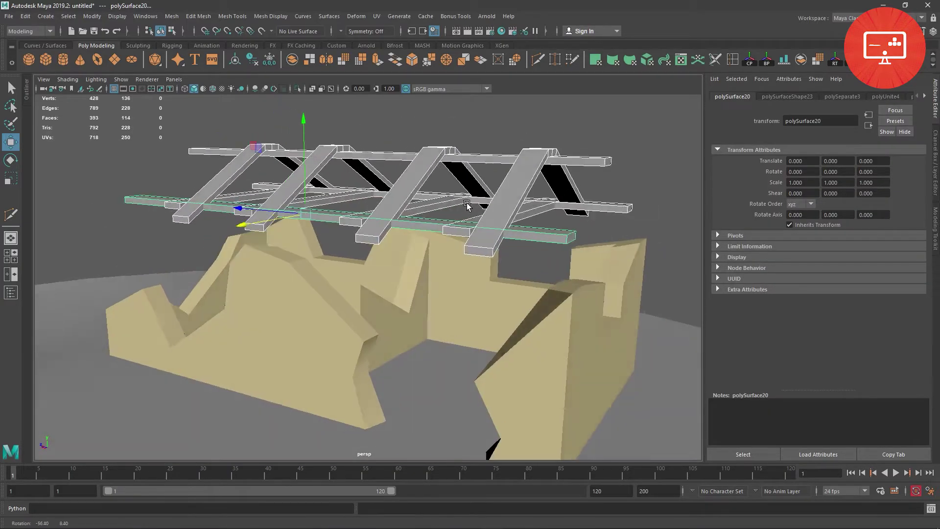
click(295, 60)
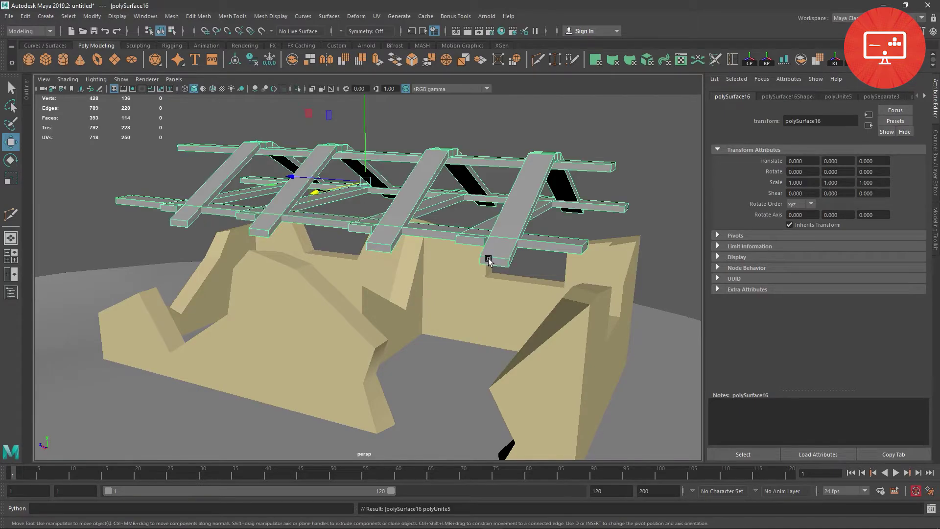
Isolate the combined roof and inspect it from above and another angle
click(298, 88)
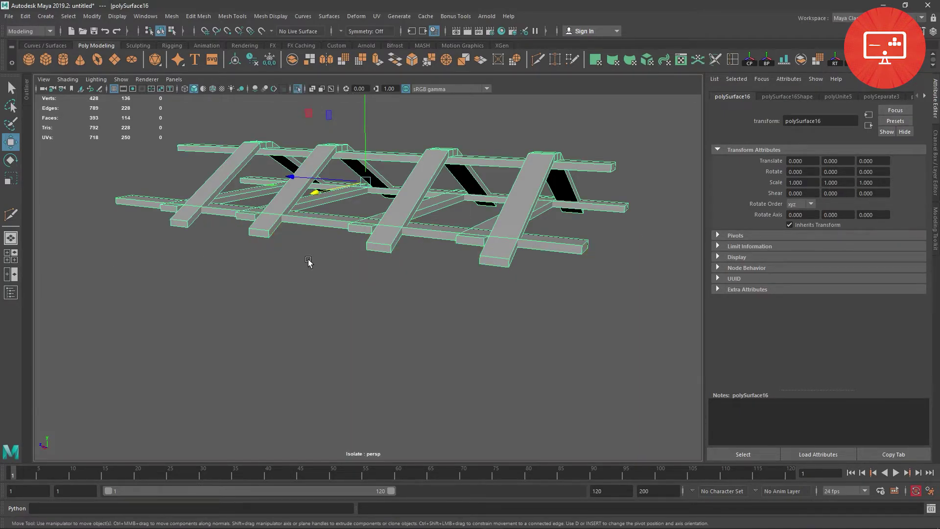
alt+drag(383, 250, 387, 287)
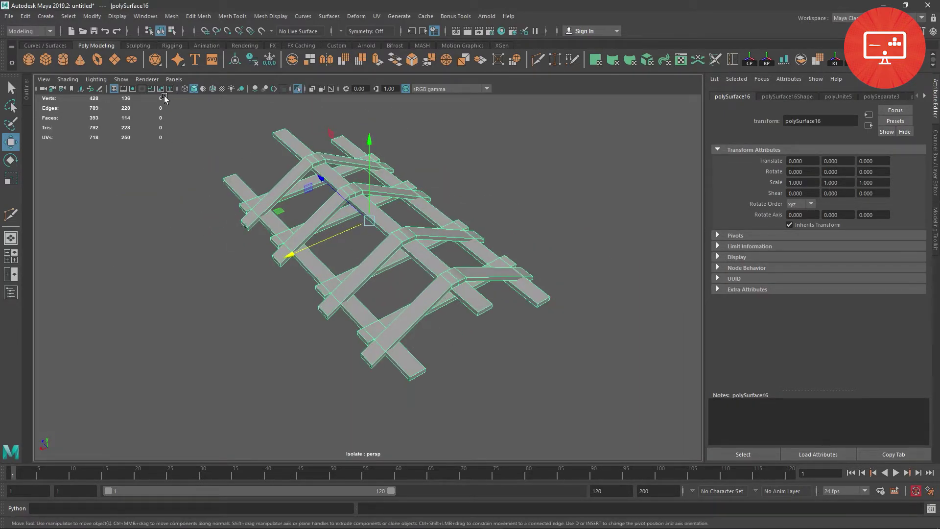
alt+drag(371, 156, 336, 141)
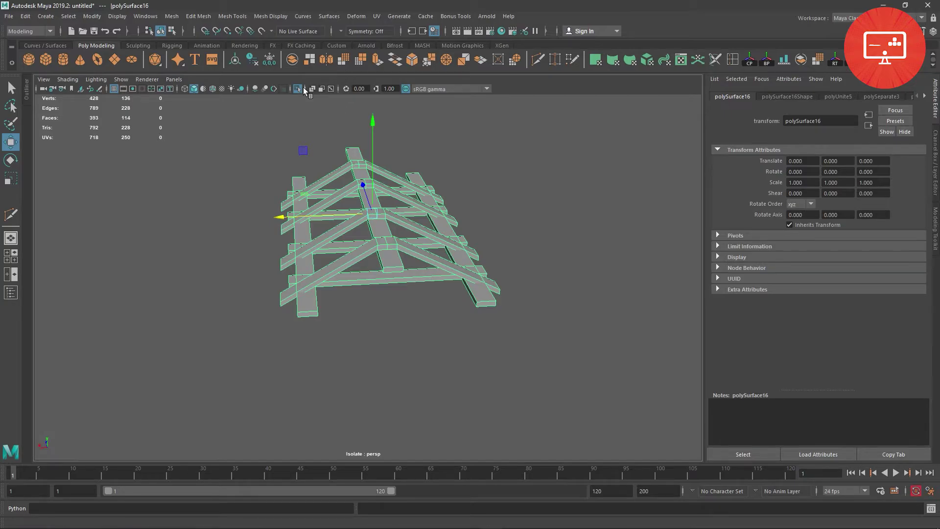
Show the whole scene and scale the roof to 1.158 in X and 1.011 in Z
click(298, 89)
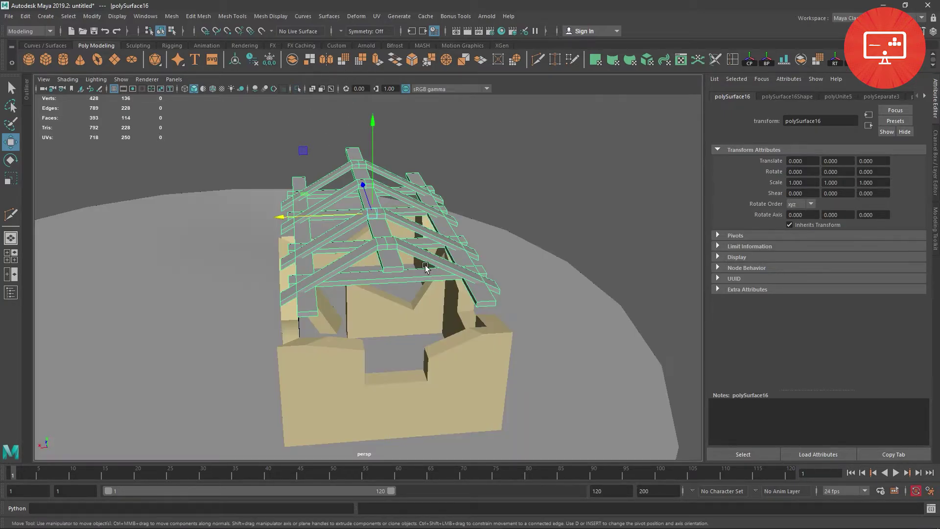
mouse_move(305, 257)
alt+right_down()
mouse_move(409, 250)
mouse_move(395, 232)
alt+right_up()
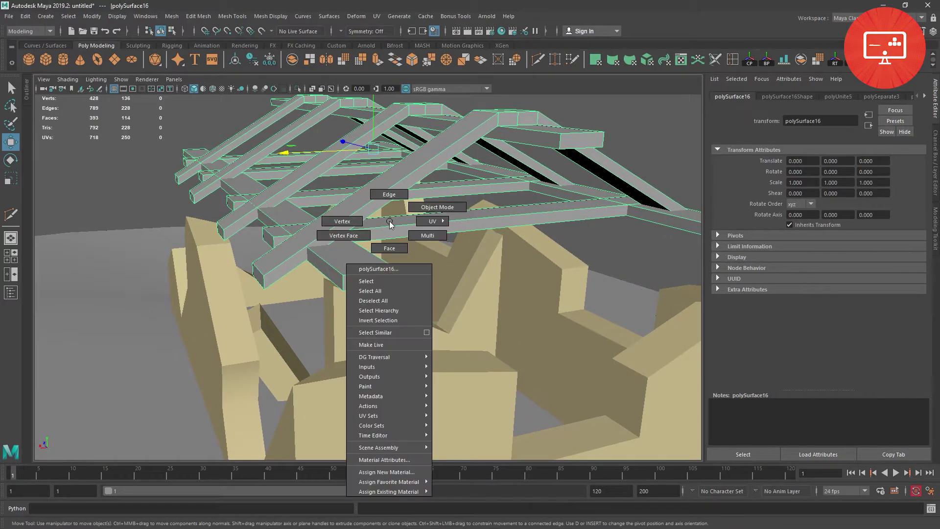
right_drag(426, 145, 451, 129)
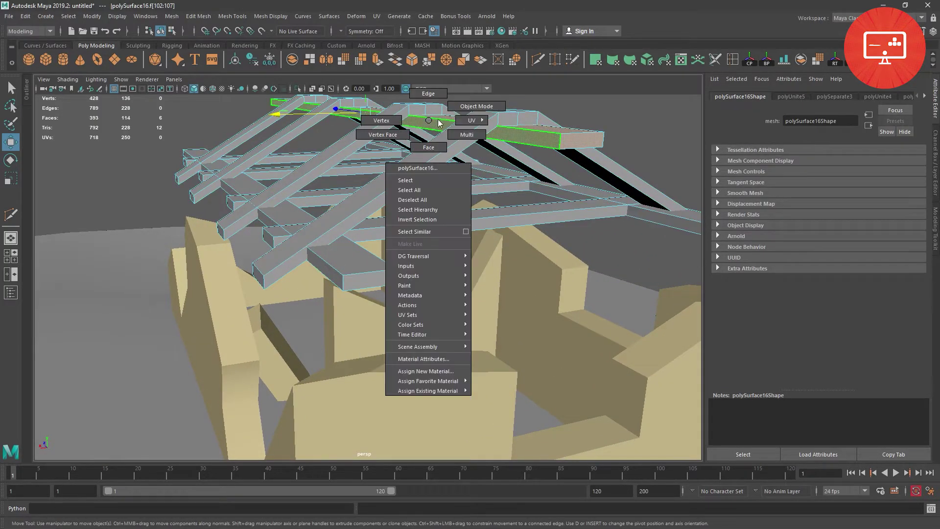
mouse_move(378, 116)
mouse_down()
mouse_move(380, 204)
mouse_move(366, 208)
mouse_up()
key(ctrl+z)
key(r)
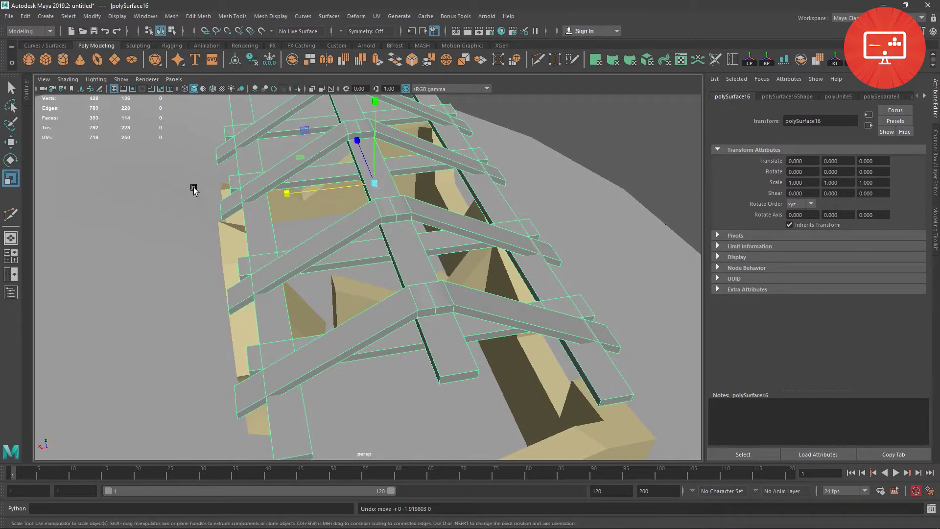
mouse_move(310, 191)
mouse_down()
mouse_move(280, 199)
mouse_move(296, 206)
mouse_move(367, 185)
mouse_move(377, 156)
mouse_move(357, 175)
mouse_move(390, 177)
mouse_up()
drag(284, 195, 343, 220)
Delete the upper apex block's faces from the front view
scroll(463, 298, up, 3)
alt+drag(463, 298, 444, 284)
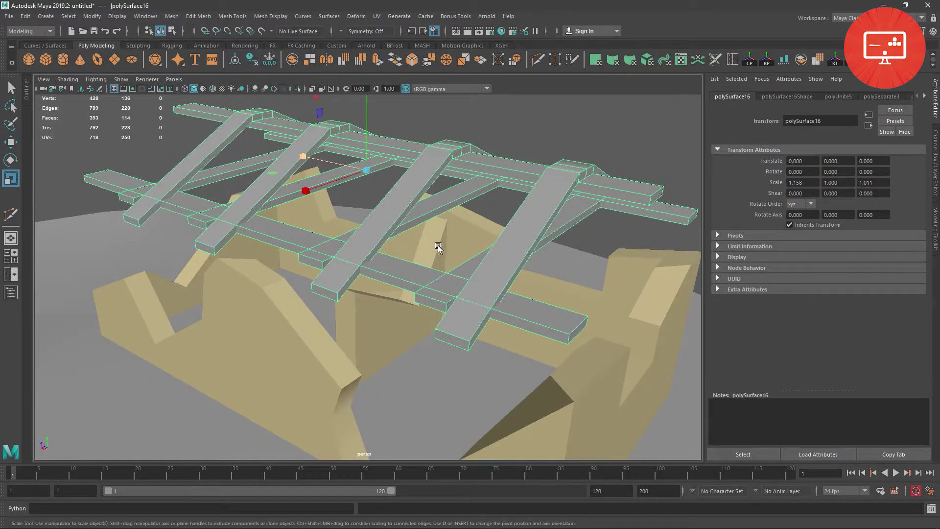
mouse_move(437, 245)
alt+mouse_down()
mouse_move(428, 250)
mouse_move(504, 193)
mouse_move(484, 238)
alt+mouse_up()
scroll(461, 263, down, 3)
scroll(420, 245, up, 4)
key(space)
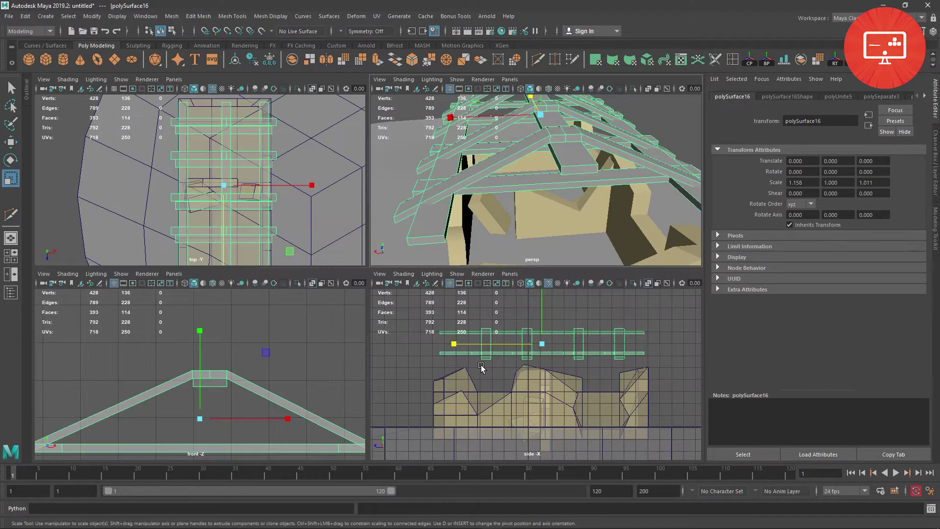
key(space)
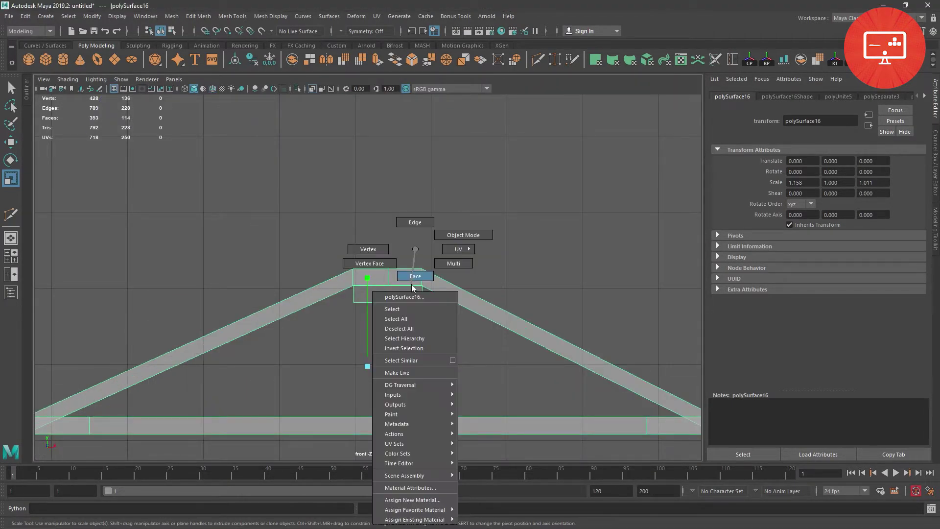
right_drag(414, 278, 392, 260)
drag(366, 236, 404, 278)
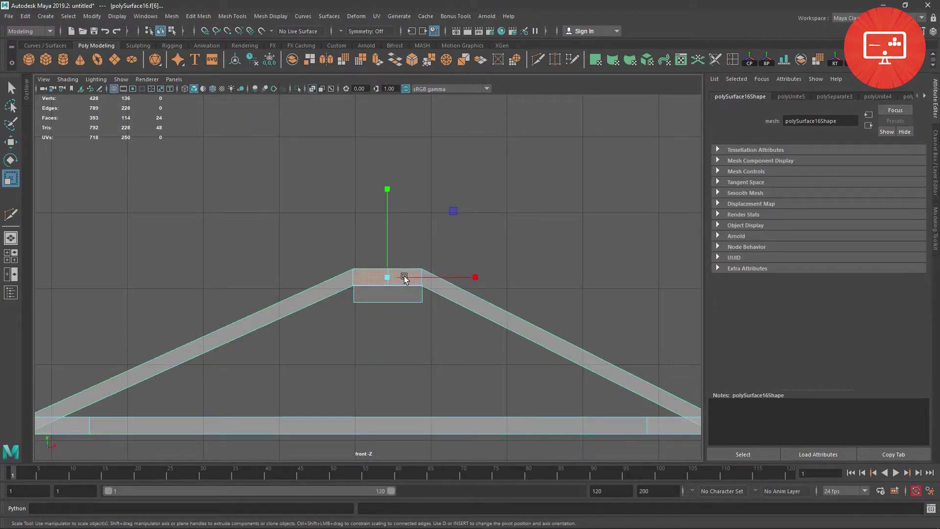
key(Delete)
key(space)
key(space)
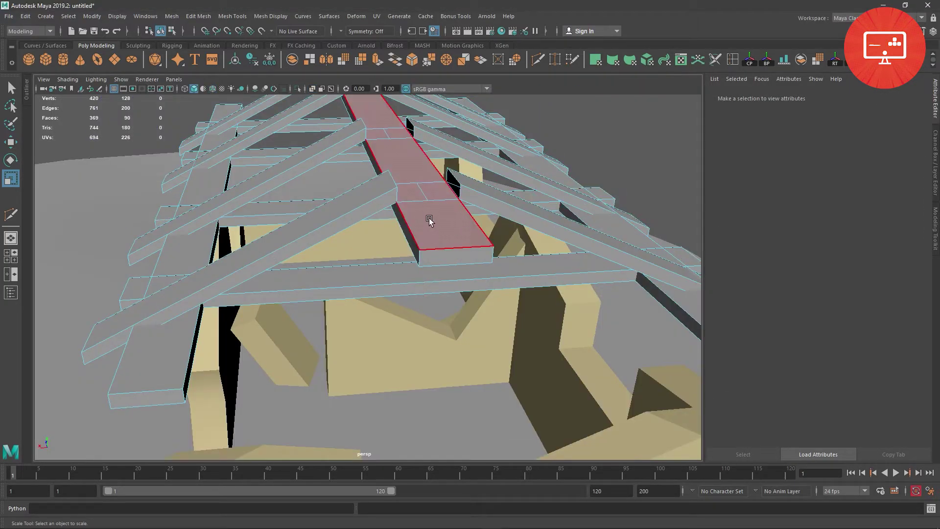
Select three rafter face loops and isolate them in the front view
alt+drag(429, 220, 301, 272)
double_click(301, 272)
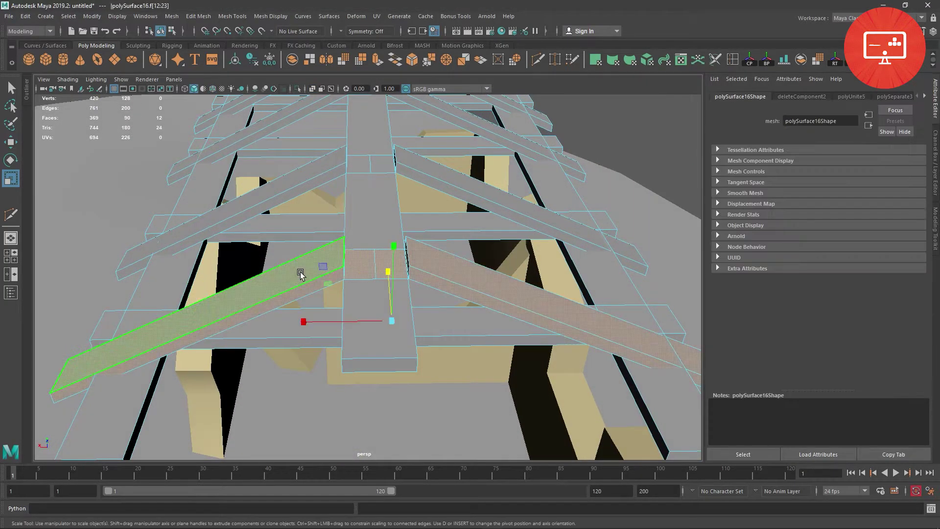
shift+double_click(322, 168)
scroll(326, 168, down, 3)
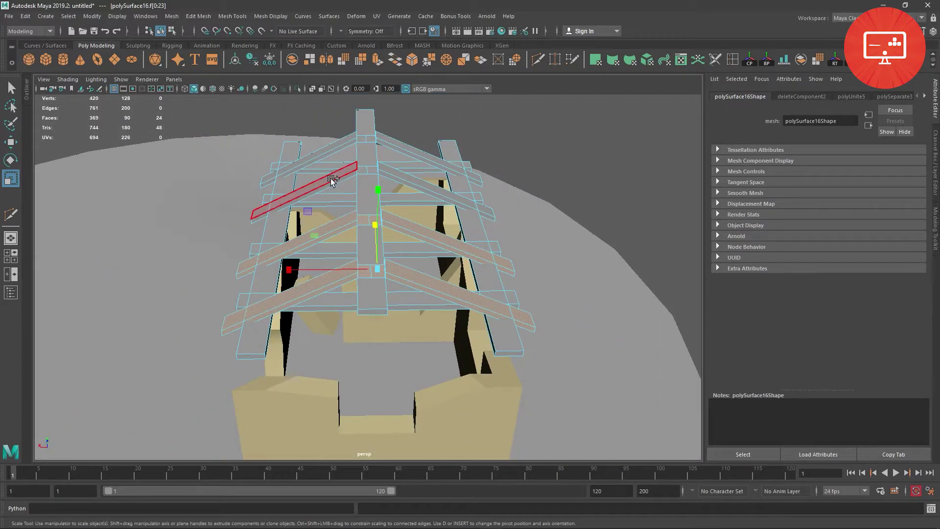
shift+double_click(329, 149)
key(space)
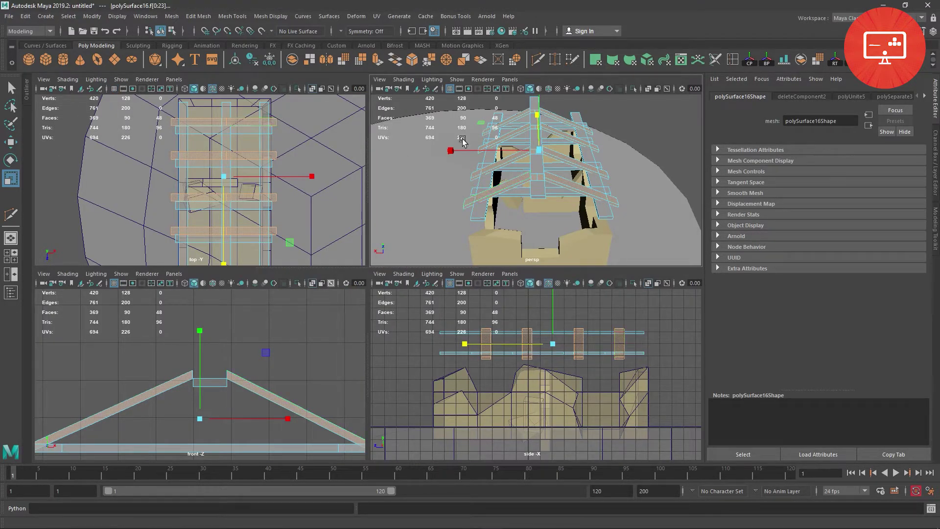
key(space)
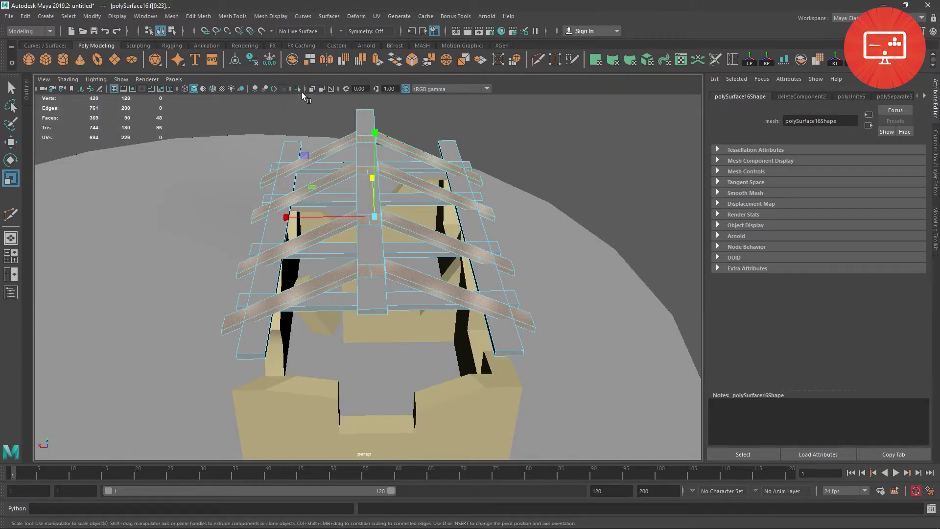
click(298, 88)
key(space)
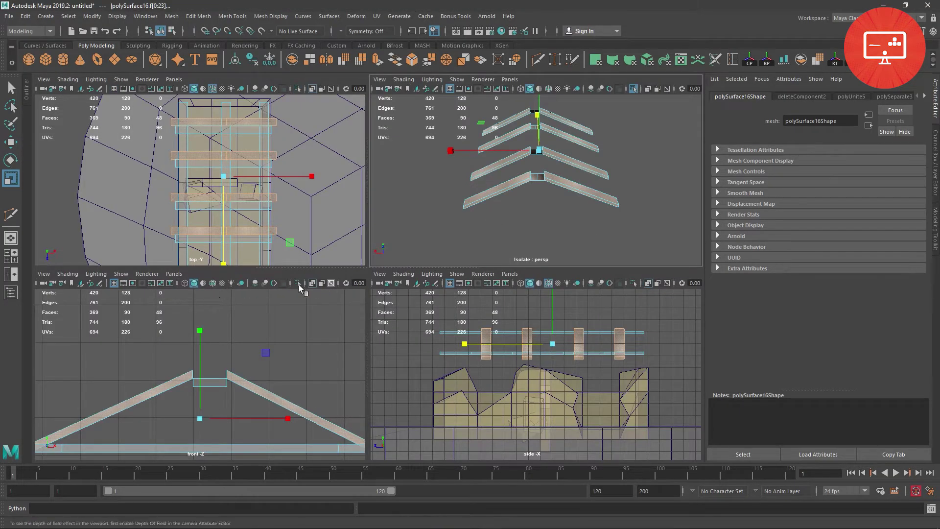
click(298, 283)
key(space)
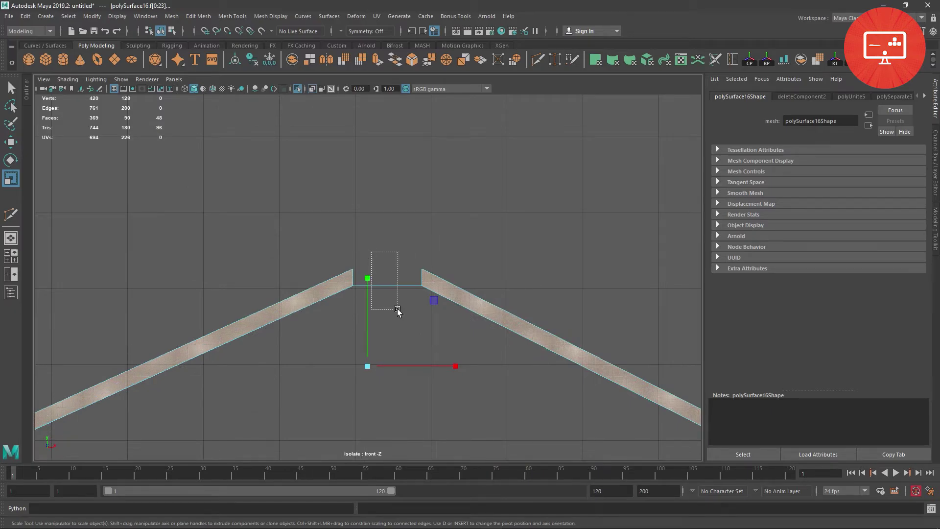
Delete the faces joining the rafters at the ridge and show the whole scene
drag(397, 309, 405, 312)
key(Delete)
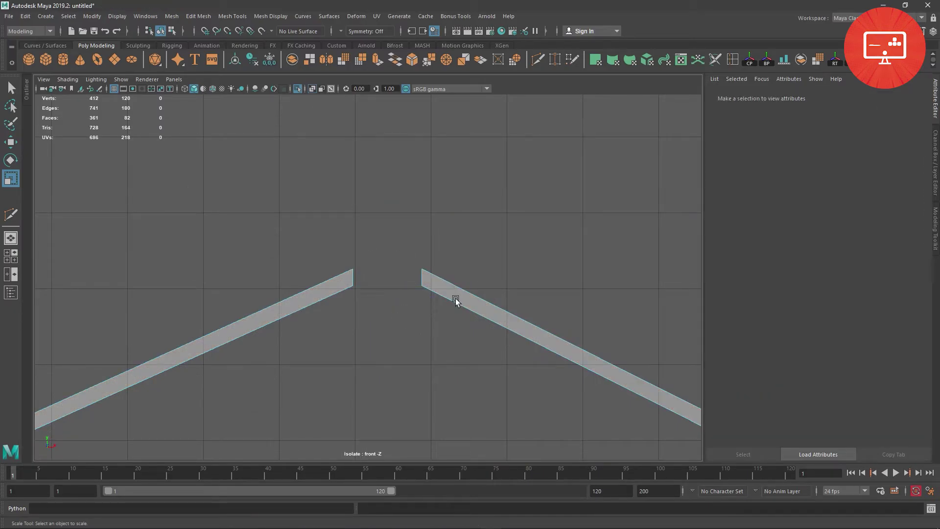
key(space)
key(space)
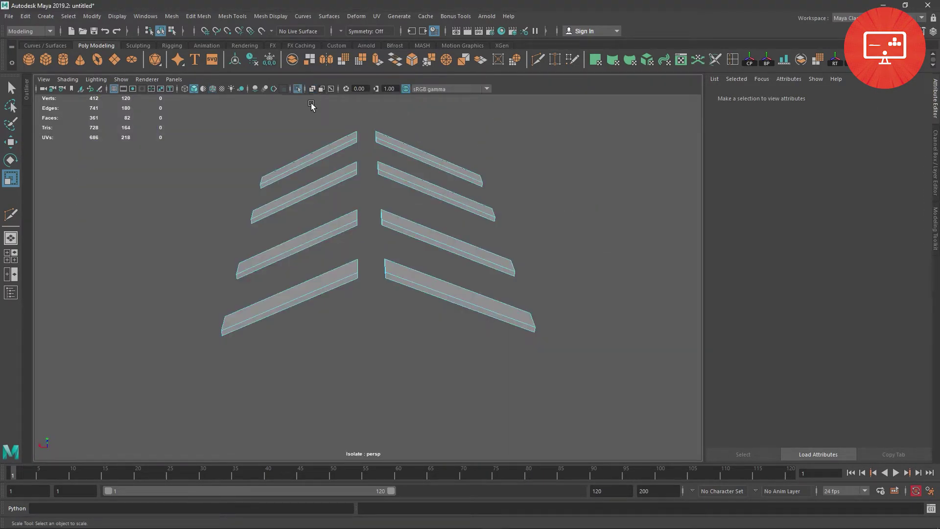
click(297, 89)
Return to object mode and separate the roof into individual pieces
right_drag(460, 151, 484, 141)
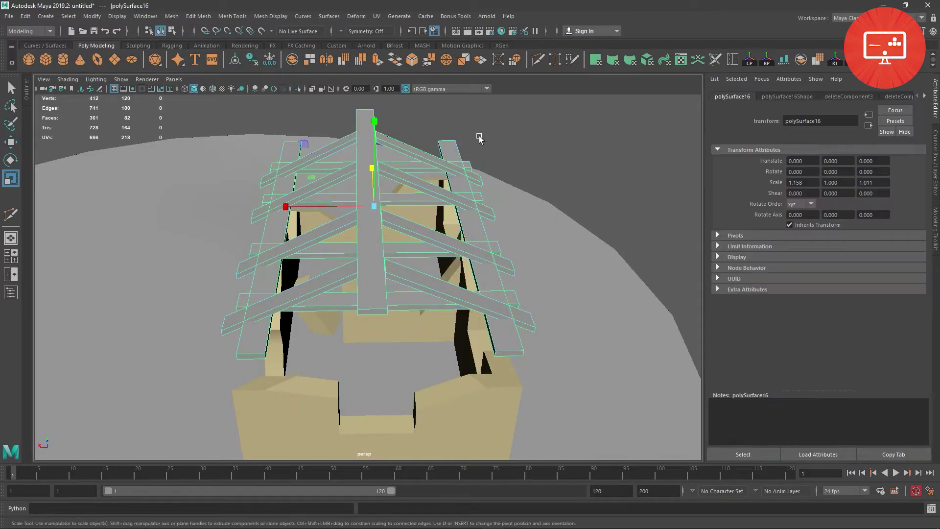
mouse_move(480, 142)
alt+mouse_down()
mouse_move(558, 136)
mouse_move(402, 254)
alt+mouse_up()
key(w)
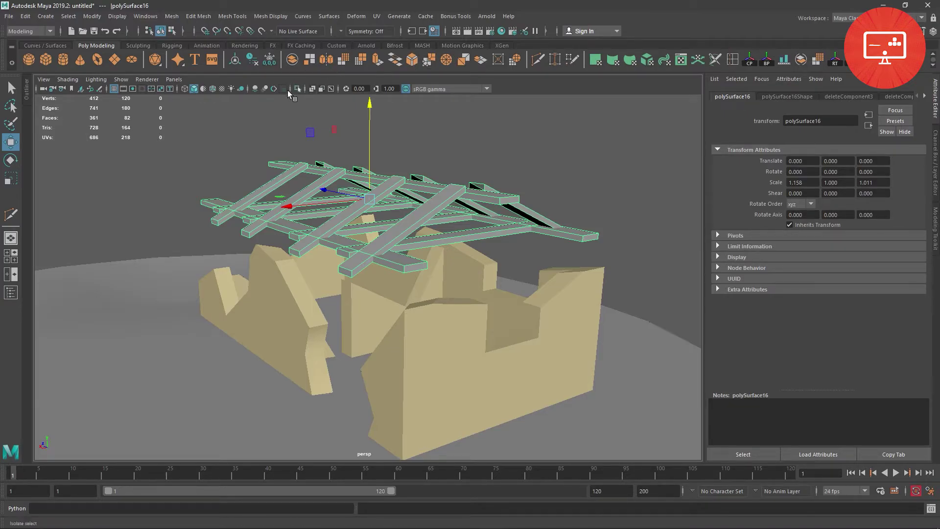
click(800, 59)
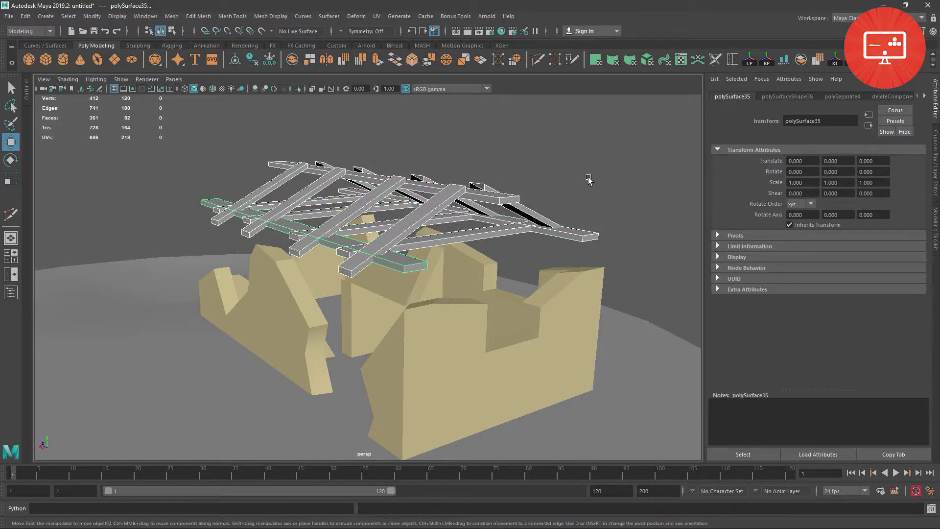
Select the horizontal cross beams and combine them into polySurface32
alt+drag(563, 167, 353, 231)
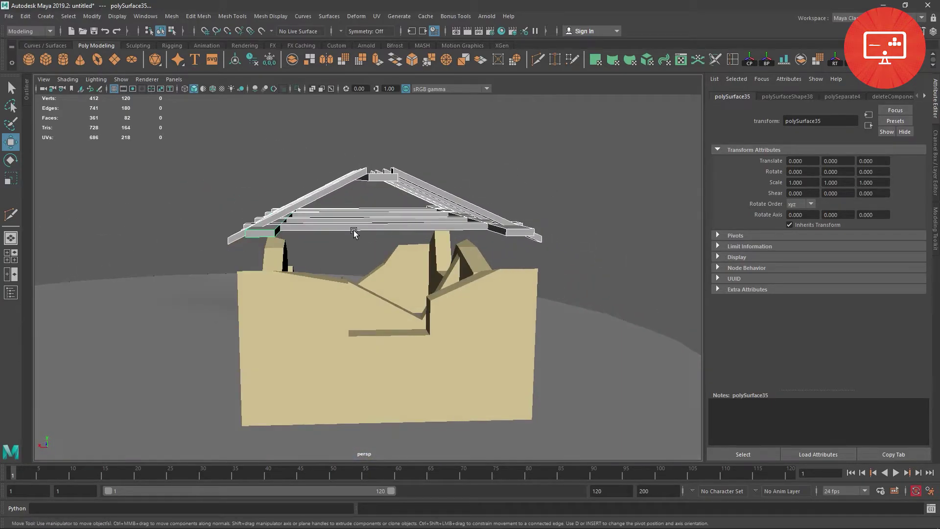
click(349, 210)
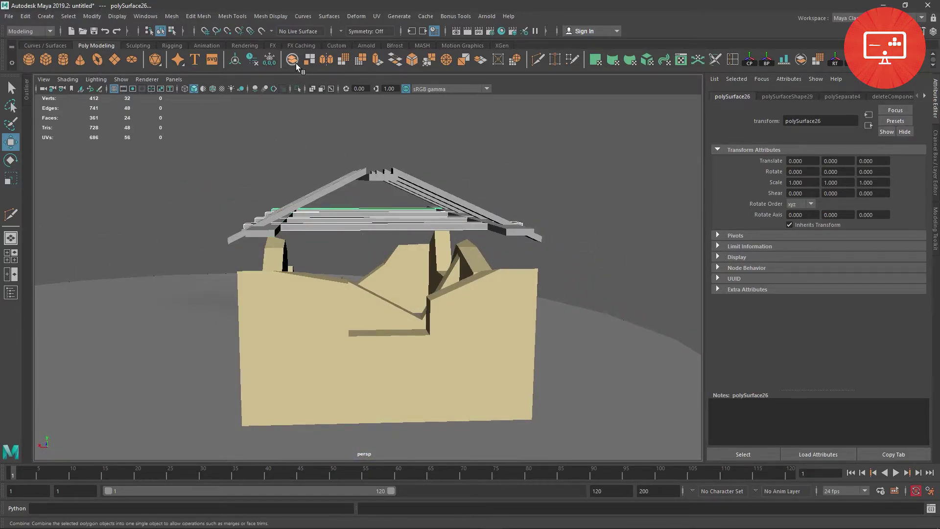
shift+right_drag(361, 304, 336, 392)
key(space)
key(space)
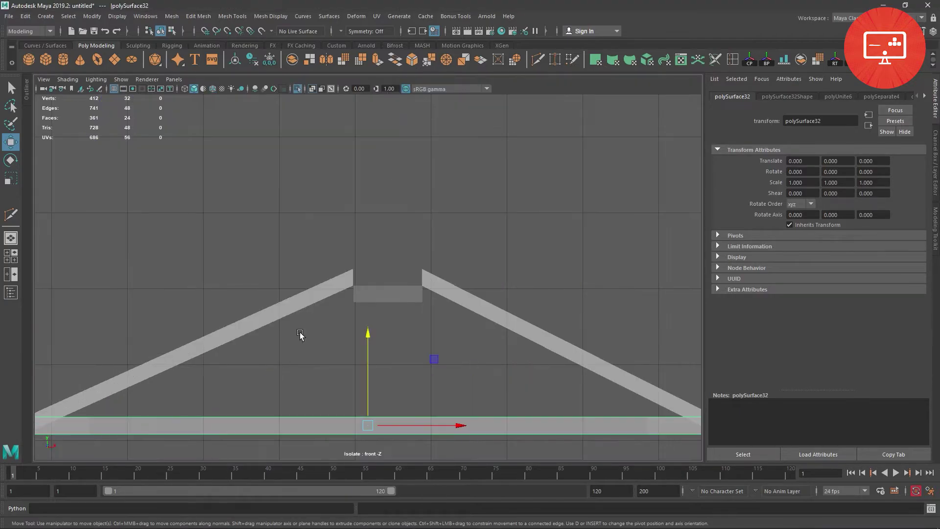
Draw Multi-Cut slices across the combined cross beams in the isolated front view
scroll(300, 336, down, 3)
scroll(253, 210, down, 2)
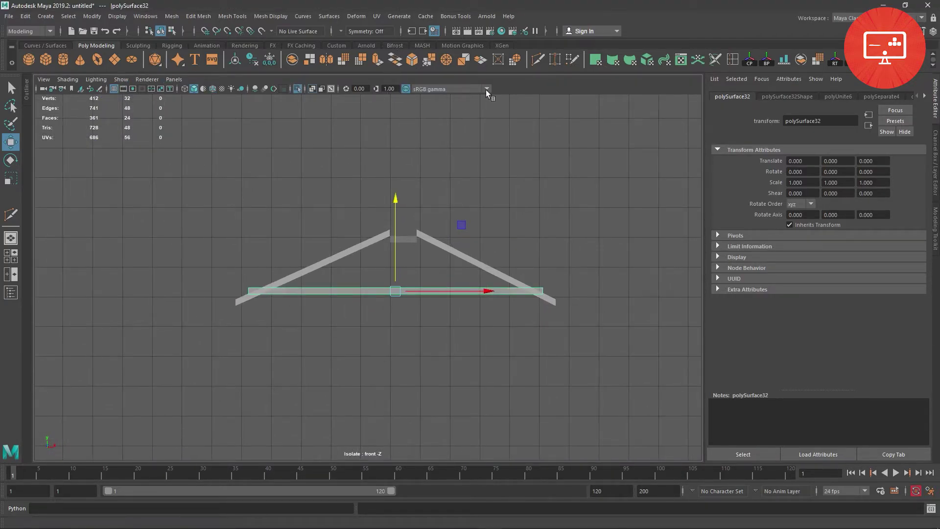
shift+right_drag(372, 215, 350, 238)
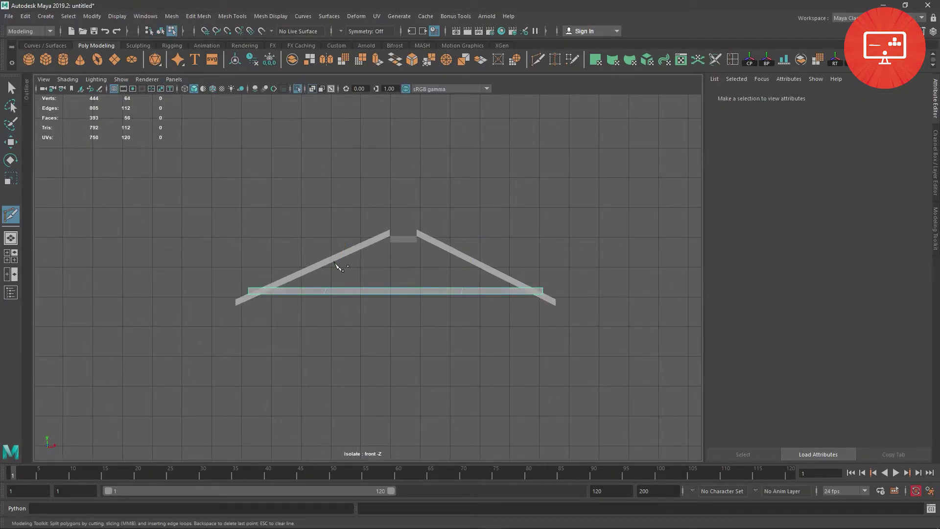
key(Return)
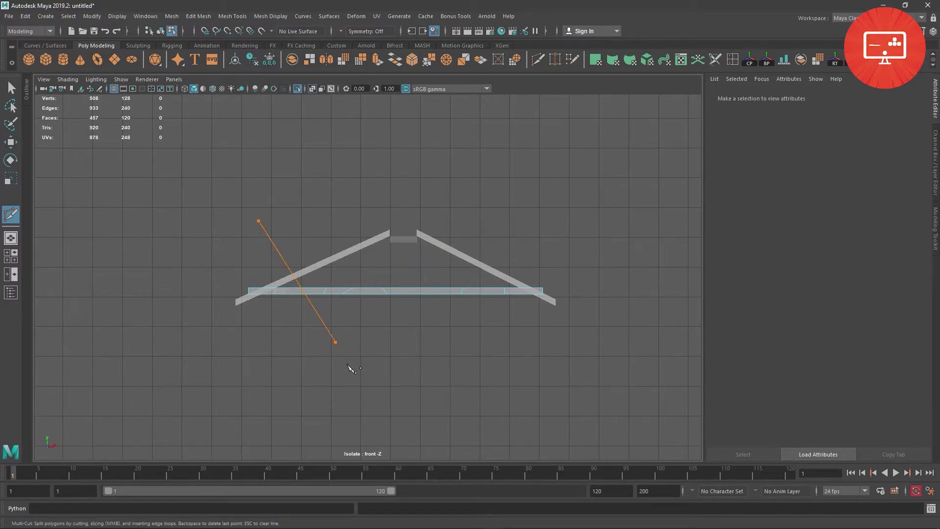
Knock gaps into the front cross beam by deleting a face and a small end face
key(w)
key(space)
key(space)
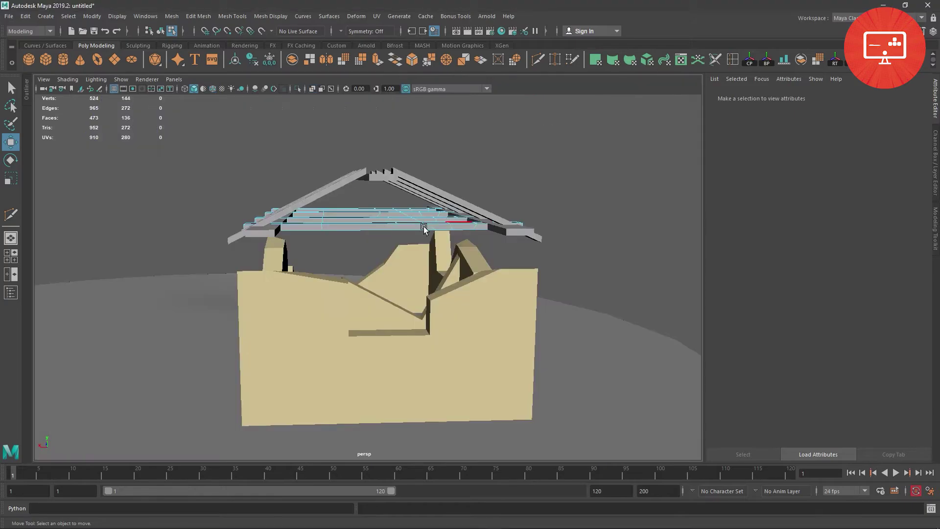
scroll(396, 251, up, 3)
scroll(374, 322, up, 3)
scroll(326, 298, up, 2)
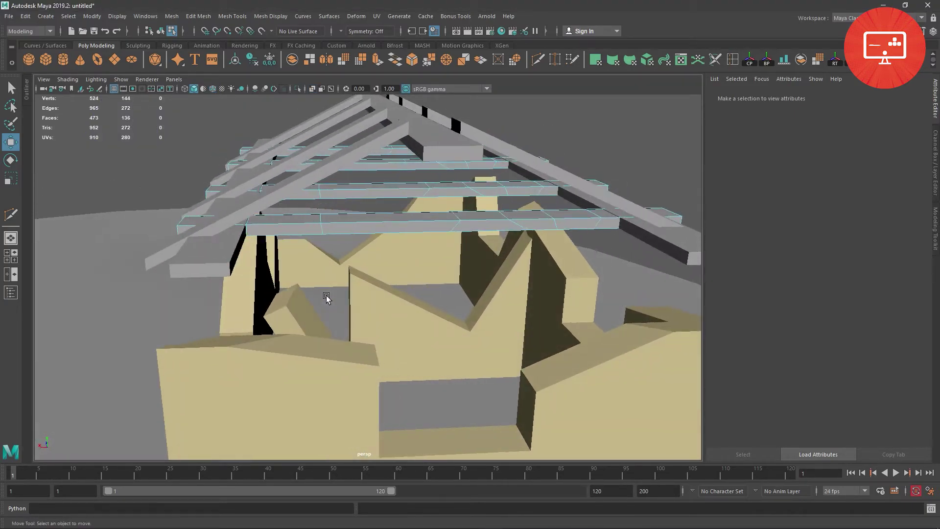
right_drag(297, 230, 297, 257)
click(300, 223)
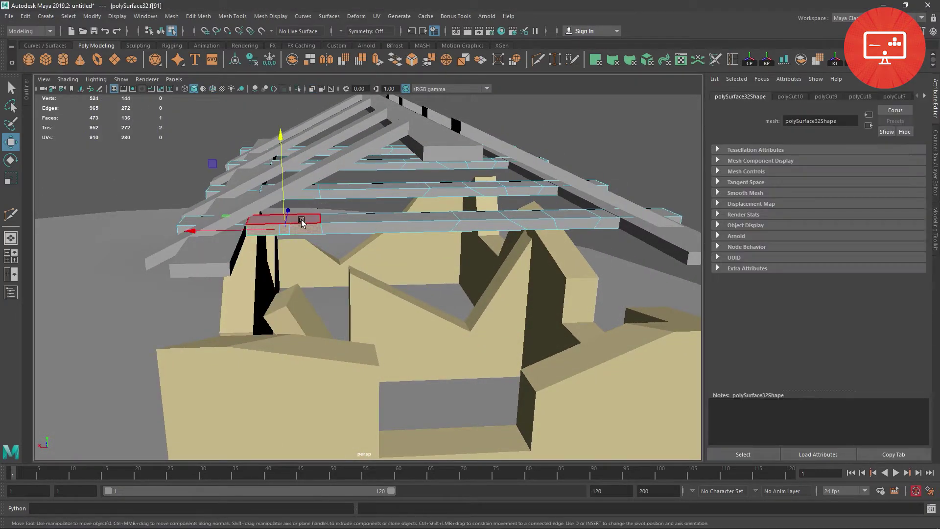
key(Delete)
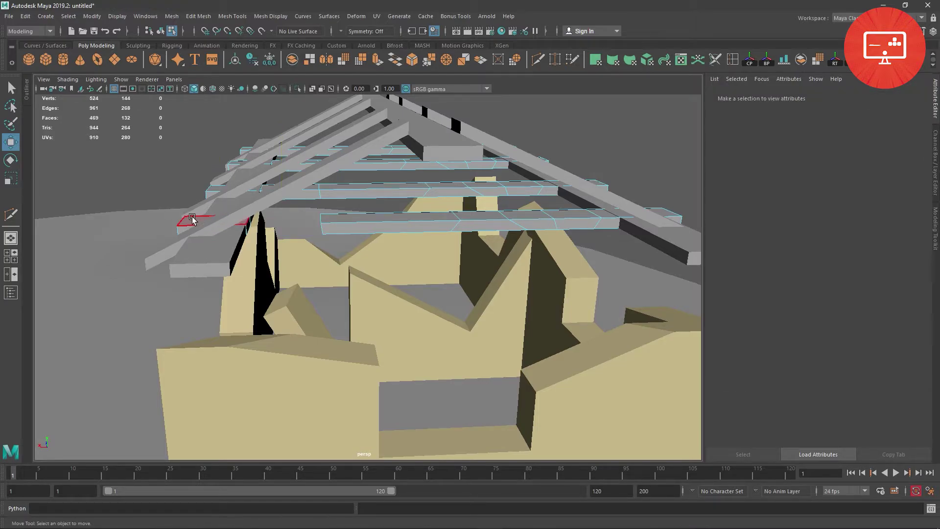
click(192, 219)
key(Delete)
Tilt a cross-beam section about 45° and lower it down into the ruin walls
click(405, 227)
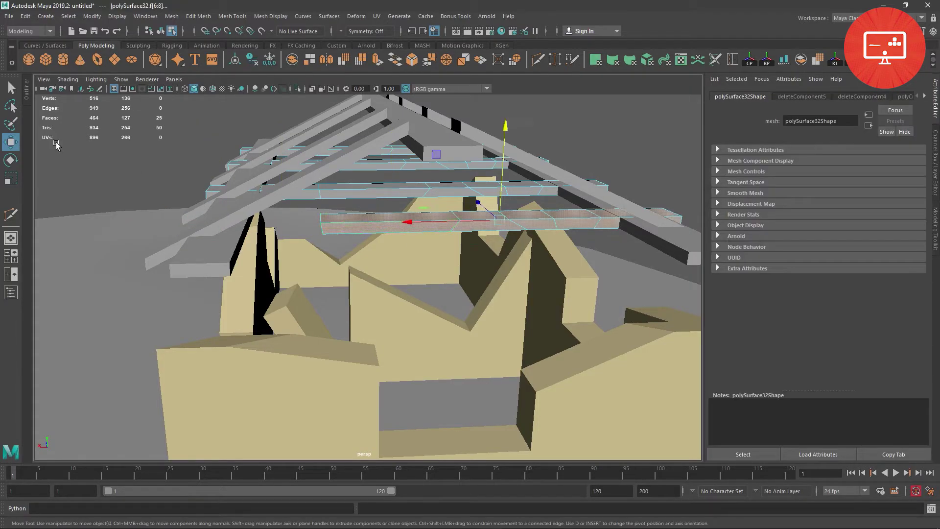
click(10, 160)
drag(426, 182, 422, 255)
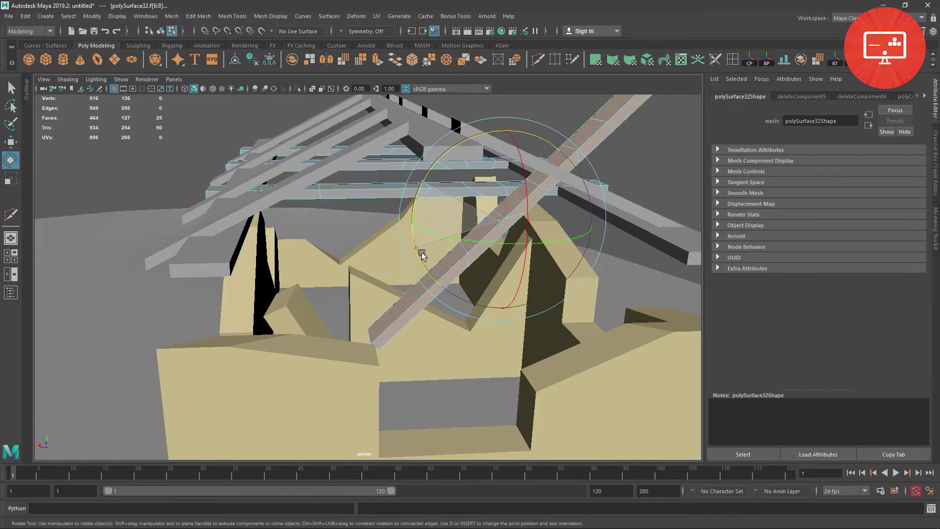
click(11, 142)
mouse_move(505, 128)
mouse_down()
mouse_move(543, 252)
mouse_move(504, 272)
mouse_move(483, 230)
mouse_move(518, 210)
mouse_move(511, 196)
mouse_move(530, 249)
mouse_move(505, 264)
mouse_move(431, 243)
mouse_move(420, 270)
mouse_move(426, 263)
mouse_move(488, 277)
mouse_move(290, 266)
mouse_move(286, 276)
mouse_move(443, 286)
mouse_move(470, 275)
mouse_move(517, 229)
mouse_up()
key(e)
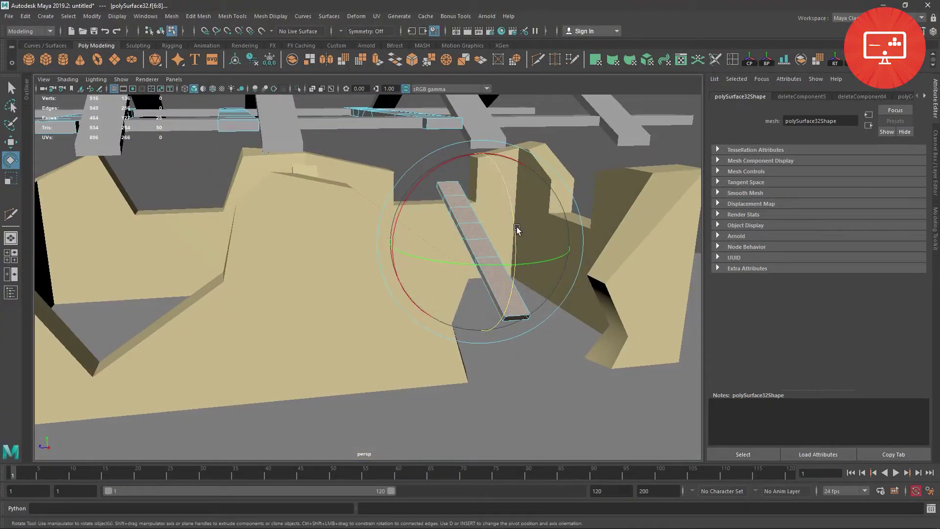
drag(509, 192, 510, 204)
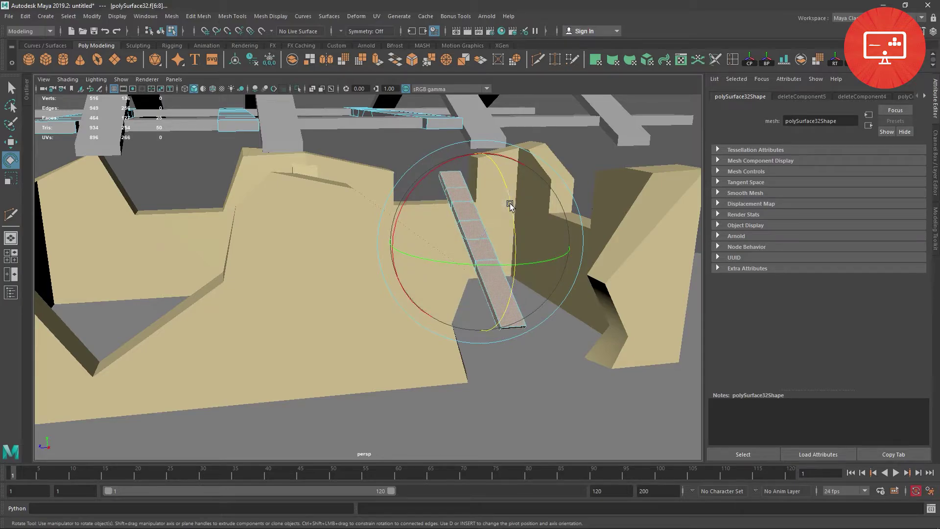
click(11, 142)
mouse_move(483, 155)
mouse_down()
mouse_move(490, 182)
mouse_move(218, 84)
mouse_move(281, 313)
mouse_move(335, 257)
mouse_move(309, 252)
mouse_move(374, 247)
mouse_move(399, 258)
mouse_move(391, 274)
mouse_move(346, 249)
mouse_up()
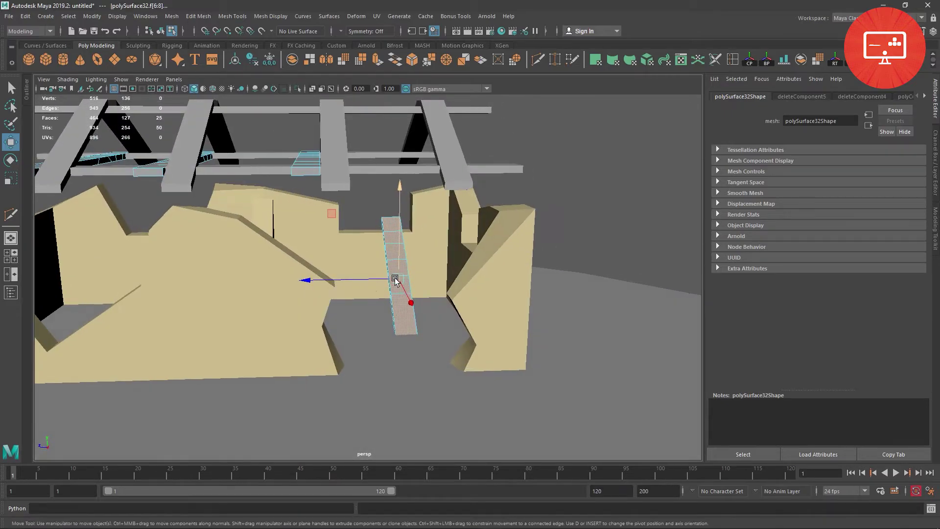
Tilt the broken beam to a diagonal lean, nudge it left, and leave face mode with F8
key(e)
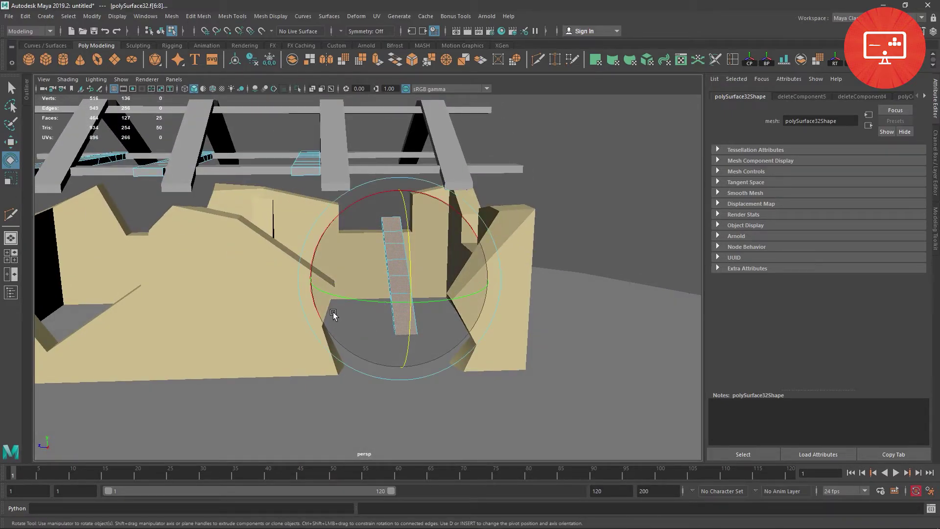
mouse_move(333, 314)
alt+mouse_down()
mouse_move(411, 320)
mouse_move(395, 309)
mouse_move(578, 299)
alt+mouse_up()
alt+drag(311, 305, 22, 235)
key(w)
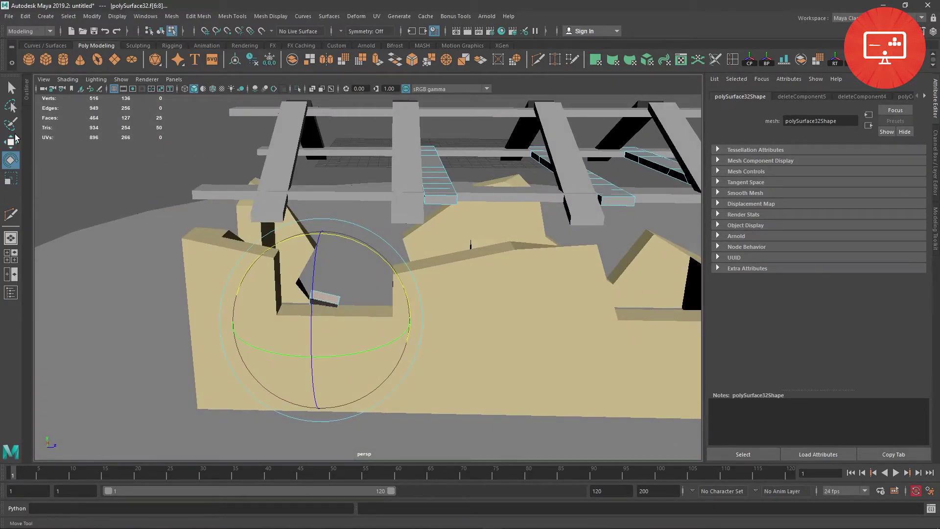
drag(413, 320, 407, 323)
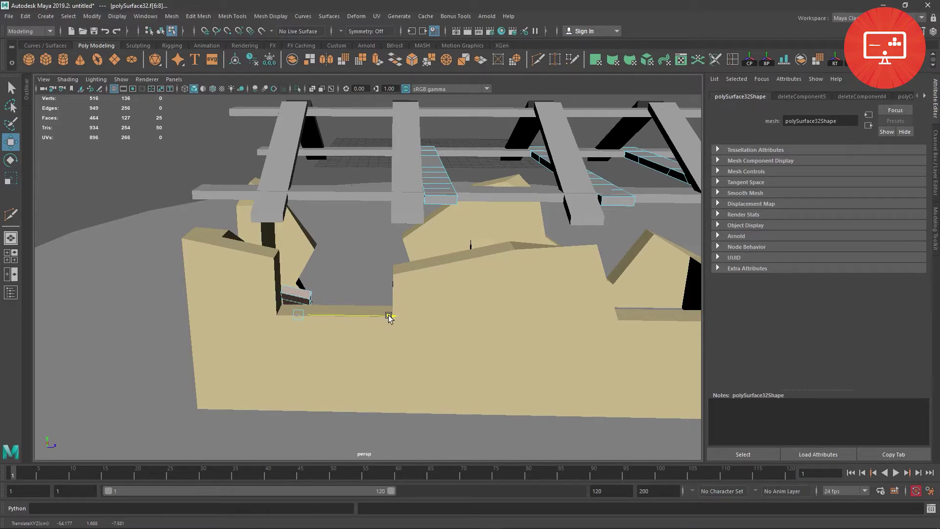
mouse_move(388, 317)
alt+mouse_down()
mouse_move(540, 329)
mouse_move(319, 321)
mouse_move(288, 298)
mouse_move(224, 332)
alt+mouse_up()
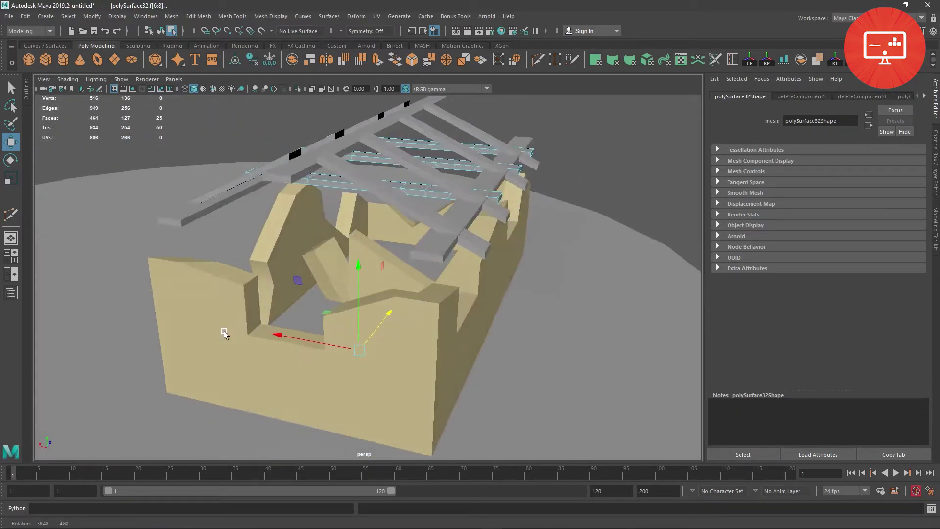
key(F8)
Select the long roof beam polySurface33 in object selection mode
right_click(420, 252)
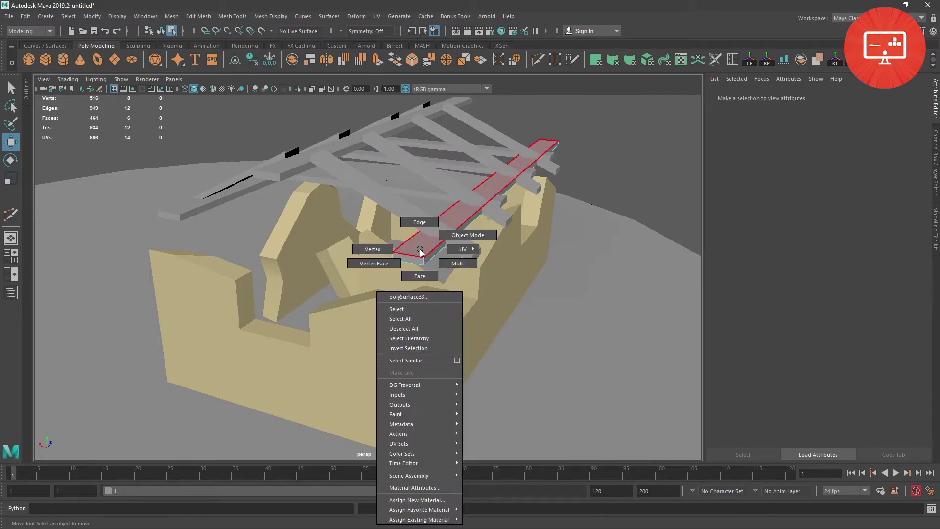
right_drag(420, 253, 420, 219)
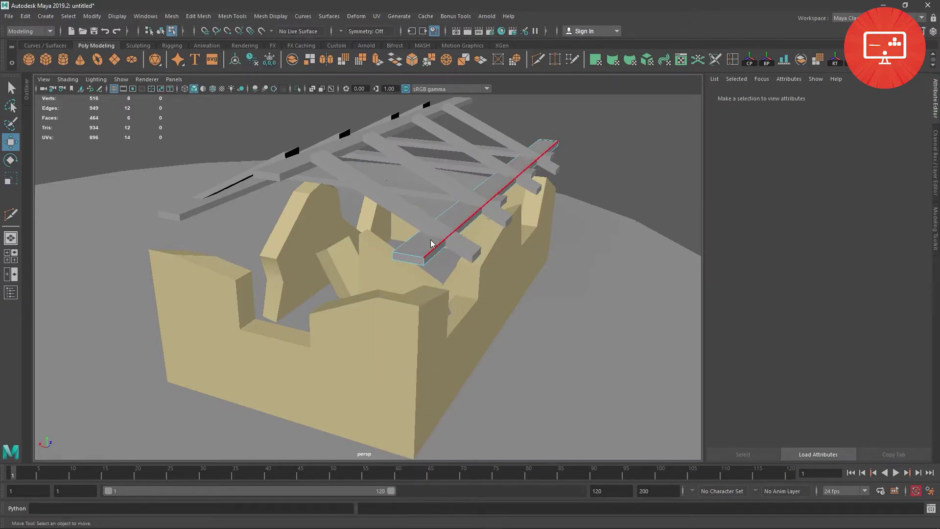
click(457, 223)
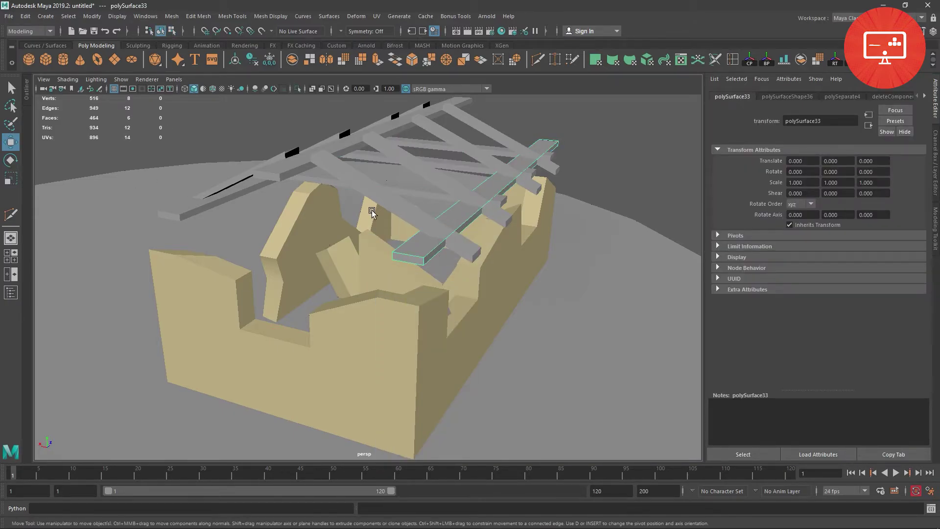
drag(169, 137, 689, 396)
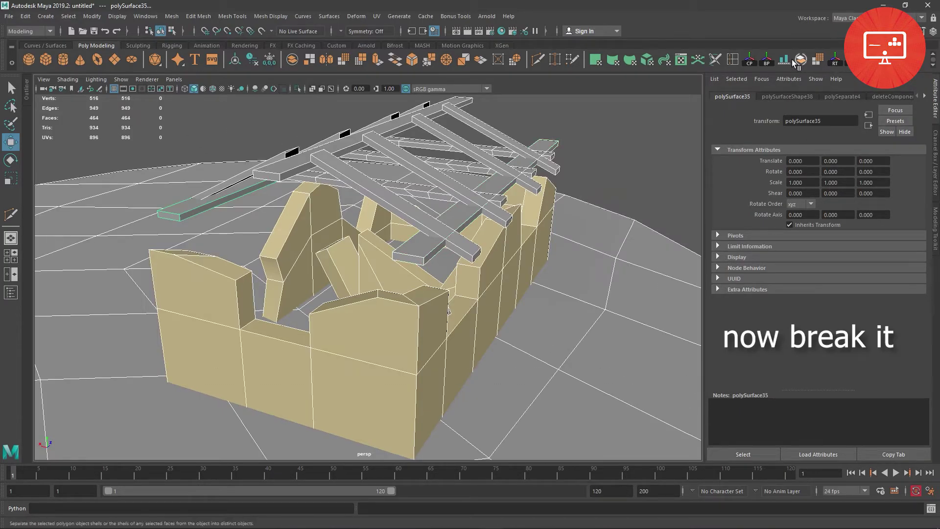
click(662, 114)
click(409, 255)
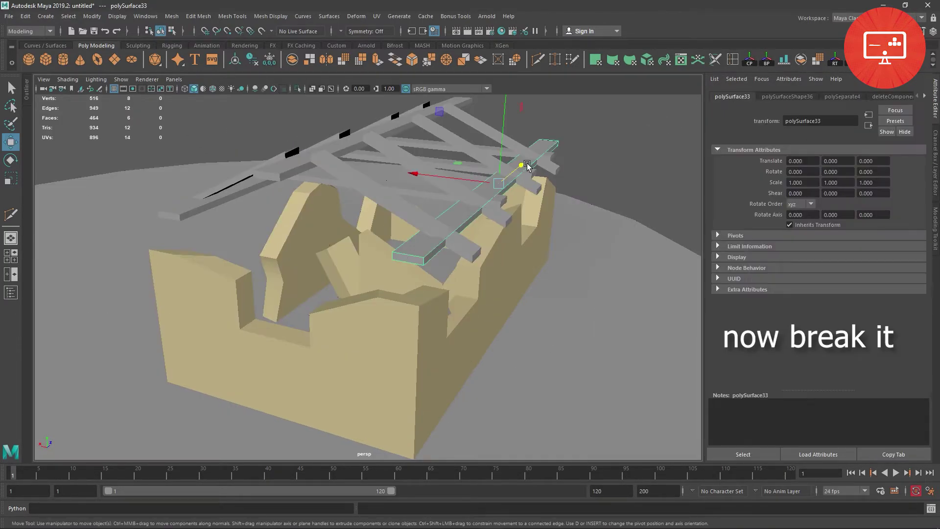
Lower and shift the beam, tilt it to about -74° on Z, then delete it
mouse_move(504, 114)
mouse_down()
mouse_move(512, 146)
mouse_move(590, 151)
mouse_up()
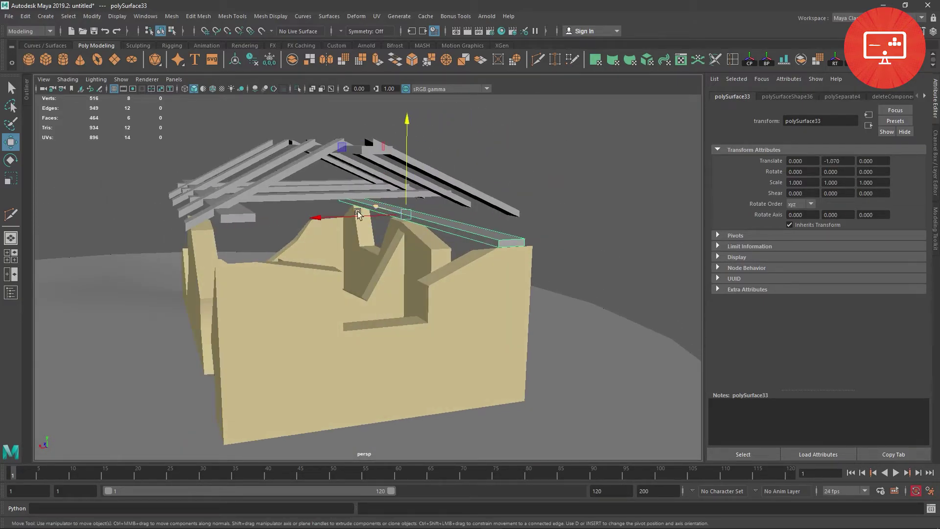
drag(357, 211, 312, 228)
drag(375, 160, 382, 187)
key(e)
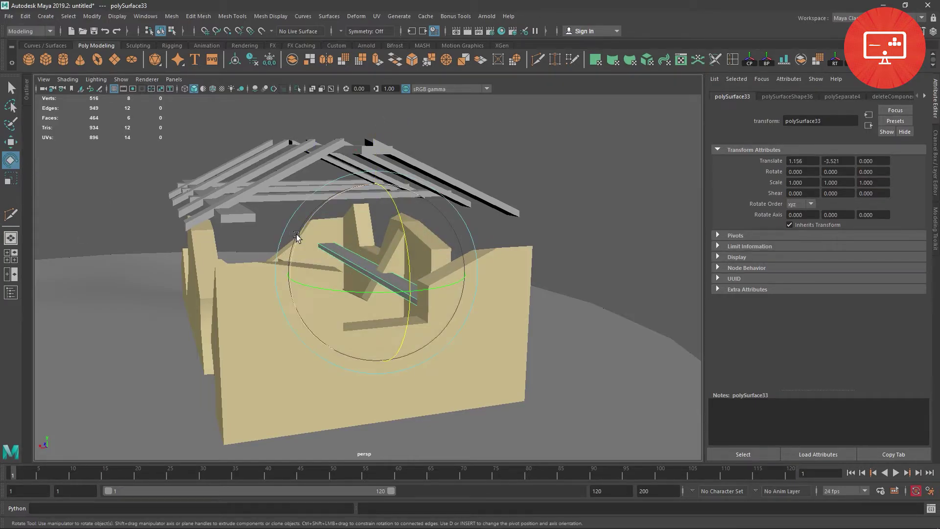
drag(295, 234, 337, 333)
mouse_move(356, 287)
alt+mouse_down()
mouse_move(305, 303)
mouse_move(352, 301)
alt+mouse_up()
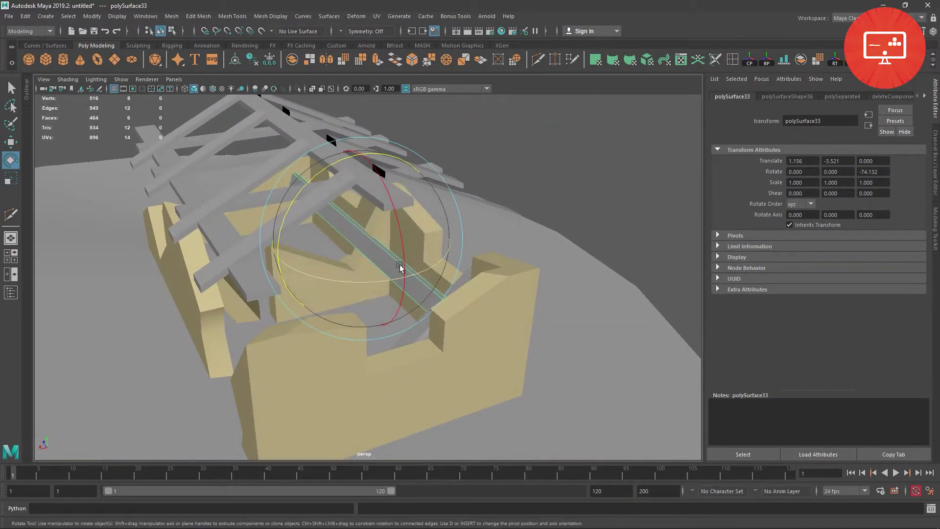
mouse_move(426, 248)
alt+mouse_down()
mouse_move(372, 242)
mouse_move(418, 231)
mouse_move(346, 241)
mouse_move(437, 250)
alt+mouse_up()
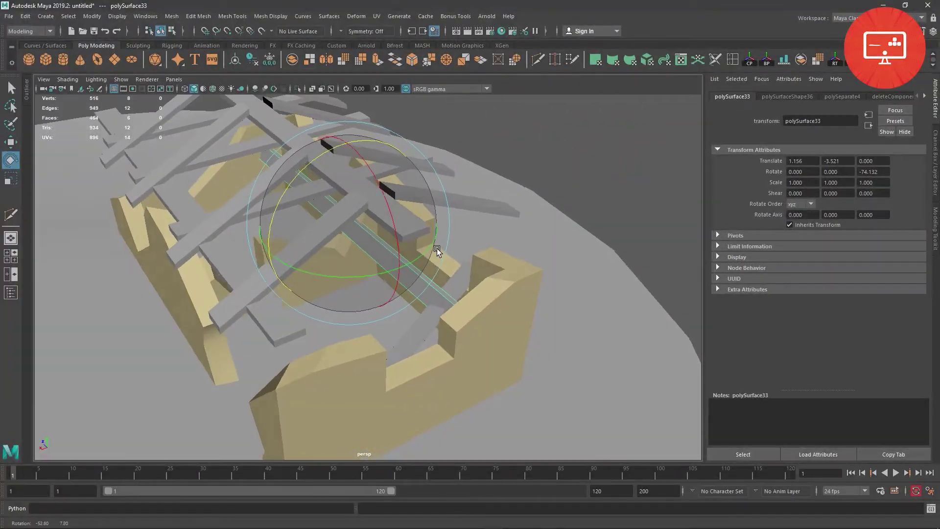
key(Delete)
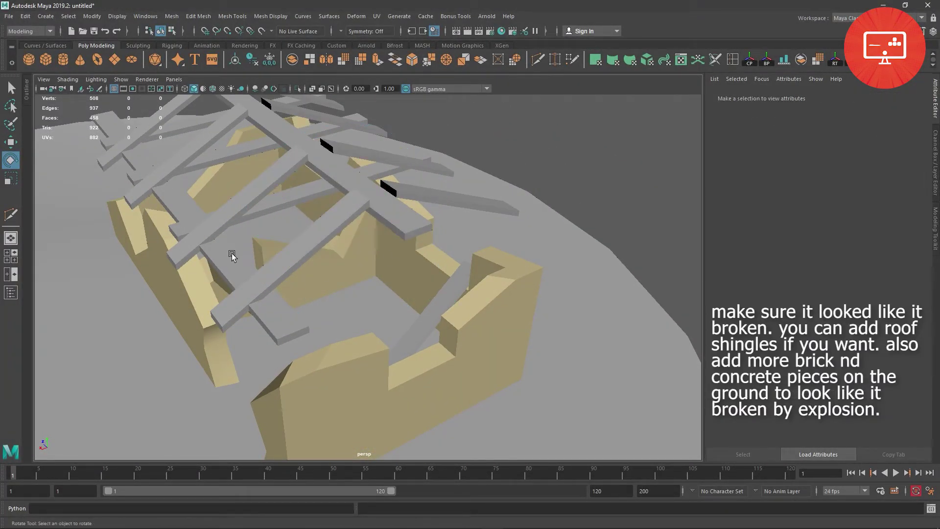
Delete the loose roof beam polySurface35
click(231, 253)
click(282, 324)
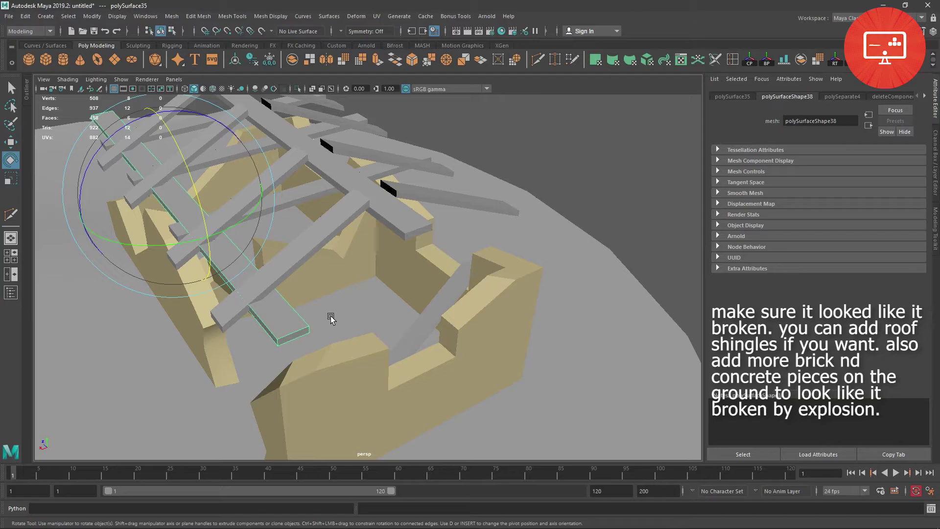
key(Delete)
mouse_move(354, 295)
alt+mouse_down()
mouse_move(379, 292)
mouse_move(375, 261)
alt+mouse_up()
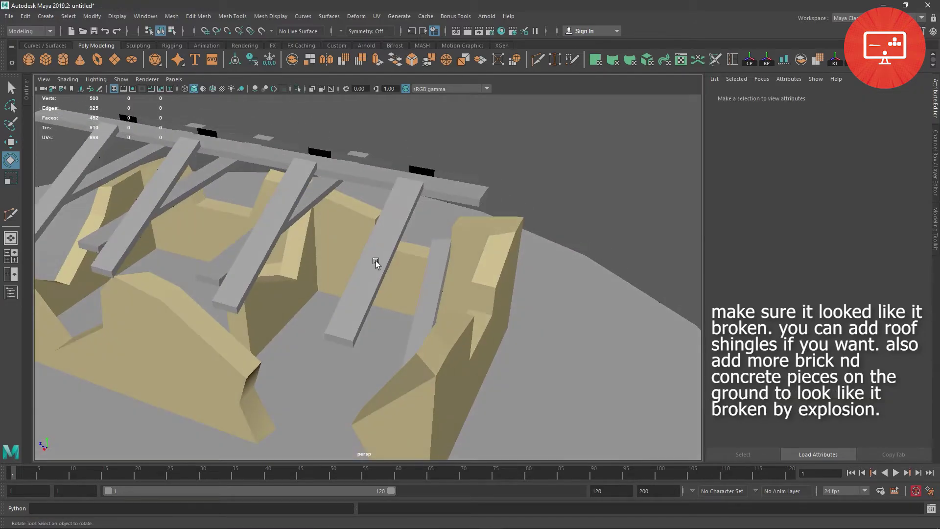
Lower plank polySurface23, tip it over about 40°, and drop it toward the floor
click(375, 260)
click(10, 142)
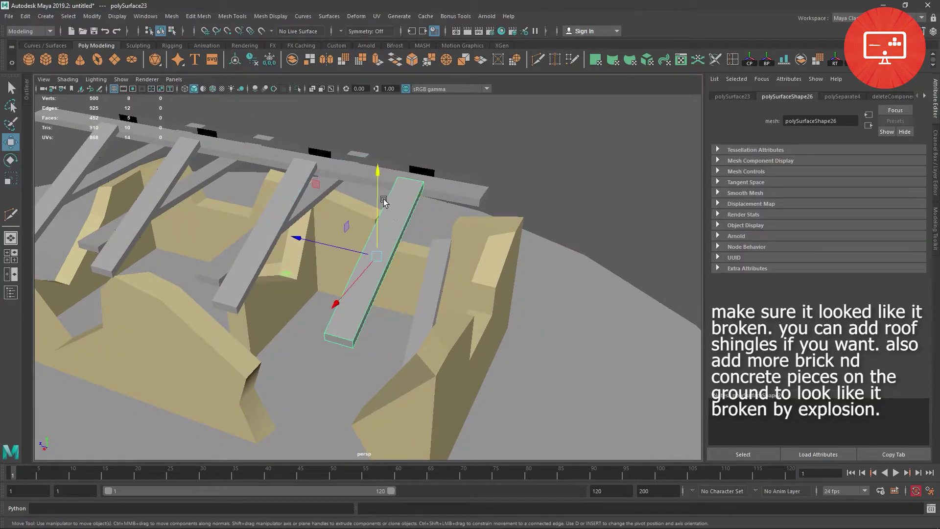
mouse_move(375, 181)
mouse_down()
mouse_move(406, 331)
mouse_move(421, 357)
mouse_move(413, 263)
mouse_move(412, 277)
mouse_up()
click(11, 160)
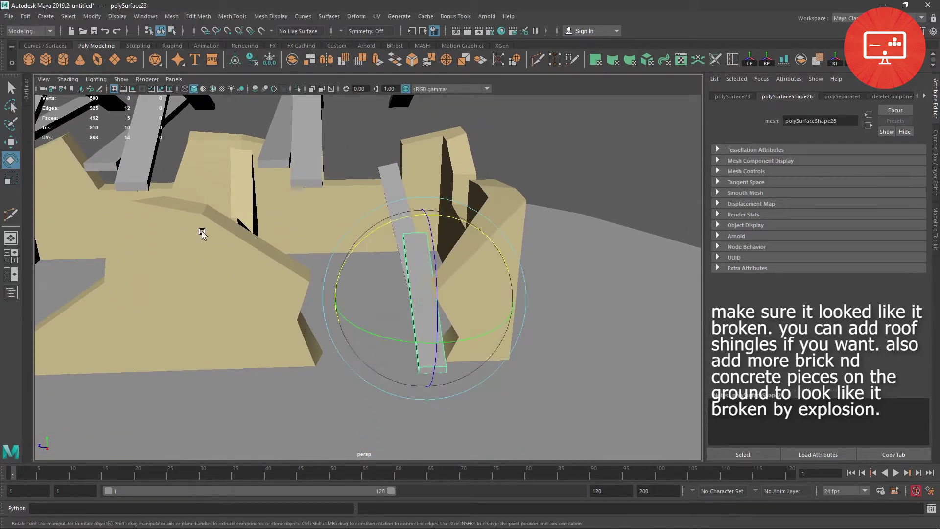
mouse_move(369, 233)
mouse_down()
mouse_move(335, 285)
mouse_move(349, 328)
mouse_up()
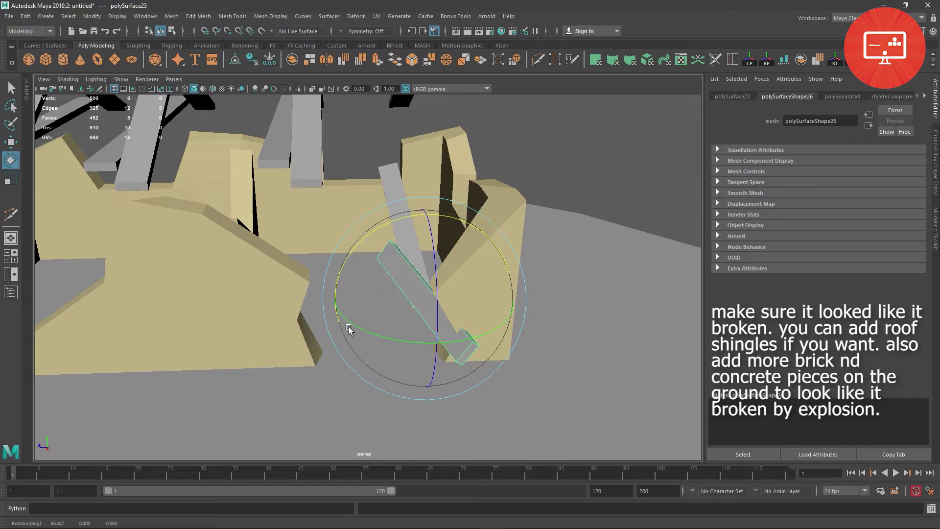
click(11, 143)
drag(428, 232, 429, 241)
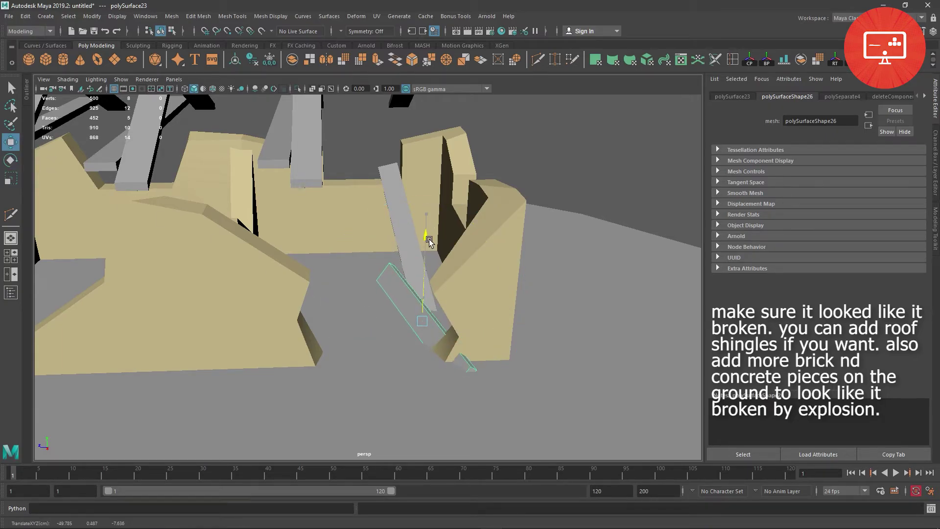
scroll(420, 265, down, 5)
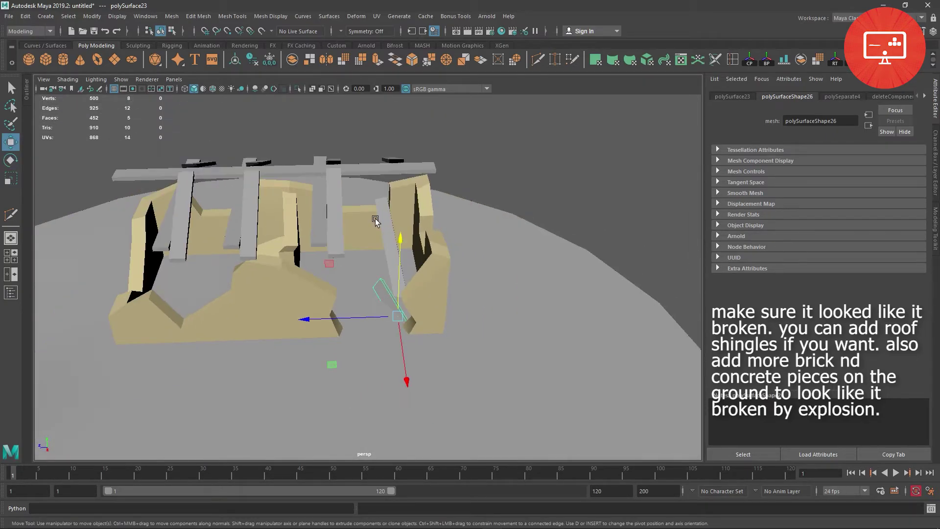
mouse_move(376, 218)
alt+mouse_down()
mouse_move(319, 227)
mouse_move(303, 275)
alt+mouse_up()
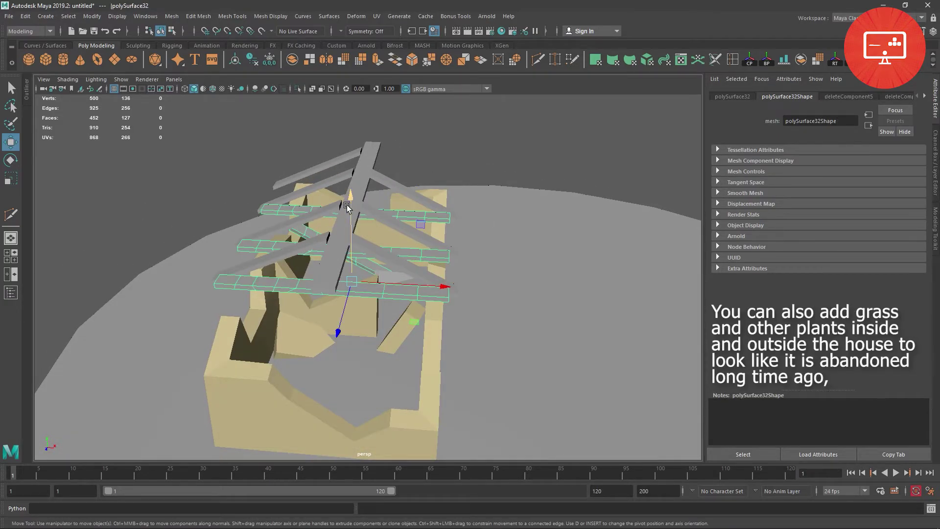
Lower the roof planks, then isolate the cross-beam mesh in face editing mode
mouse_move(347, 206)
mouse_down()
mouse_move(360, 307)
mouse_move(343, 325)
mouse_move(329, 249)
mouse_up()
scroll(380, 304, up, 5)
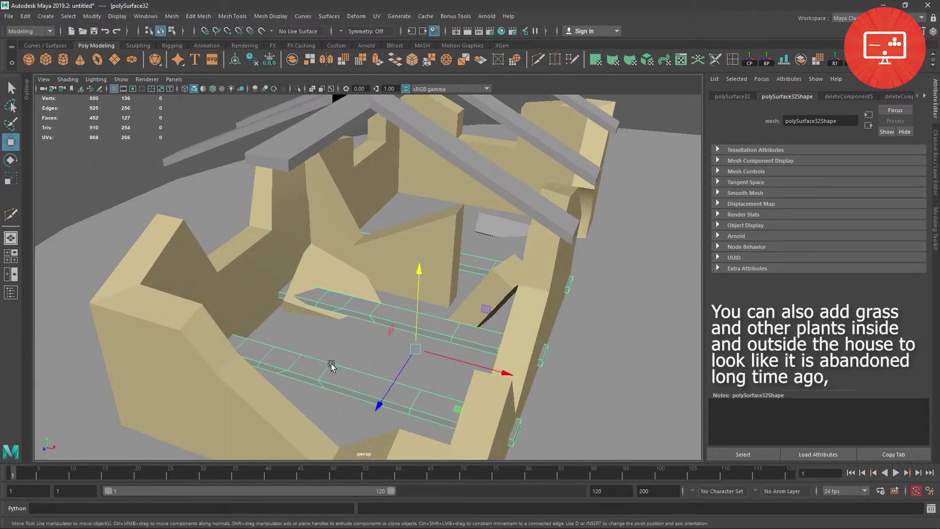
right_drag(329, 249, 326, 280)
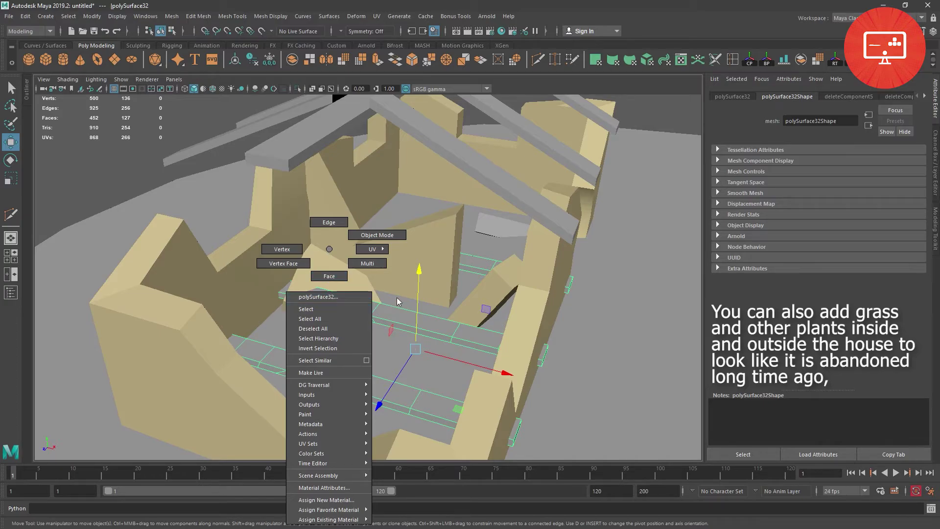
click(328, 250)
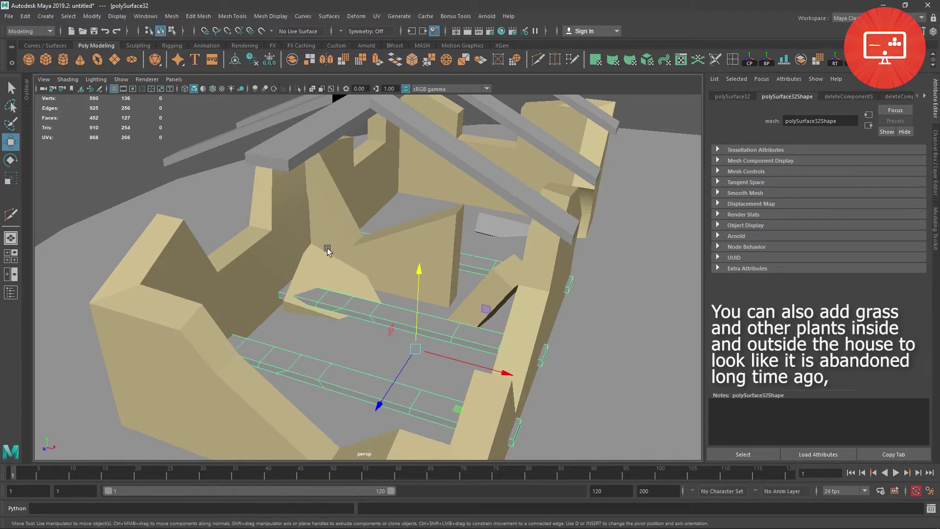
click(638, 290)
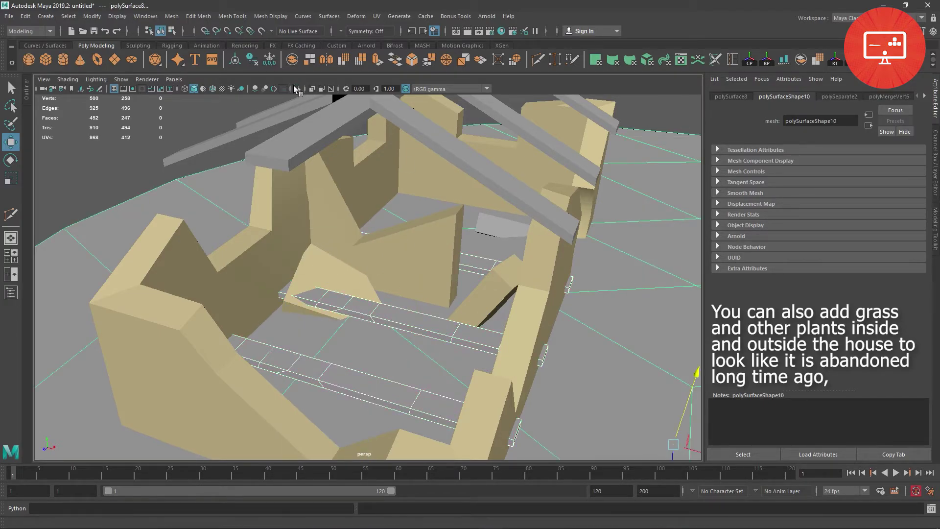
click(298, 88)
right_drag(378, 254, 378, 273)
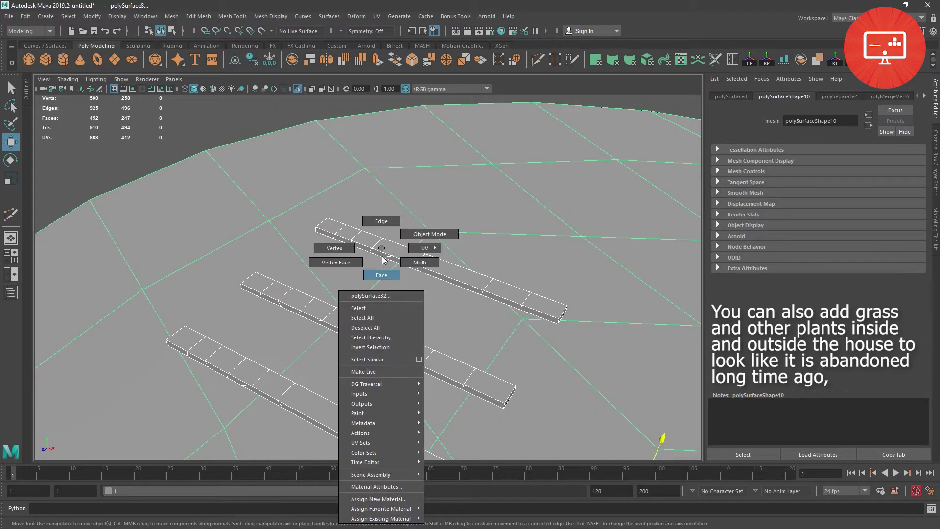
Delete end faces of the top and middle strips to shorten them
drag(350, 262, 353, 263)
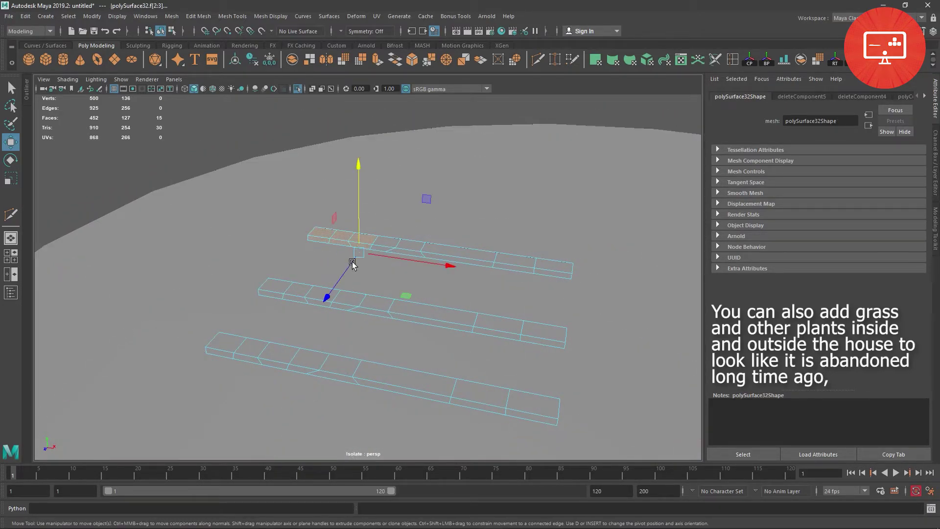
key(Delete)
click(360, 240)
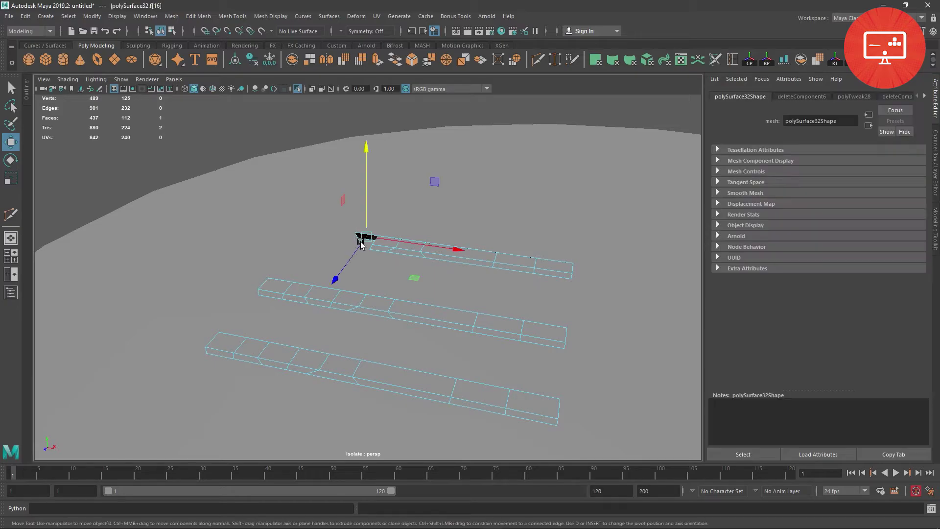
key(Delete)
drag(562, 321, 563, 322)
key(Delete)
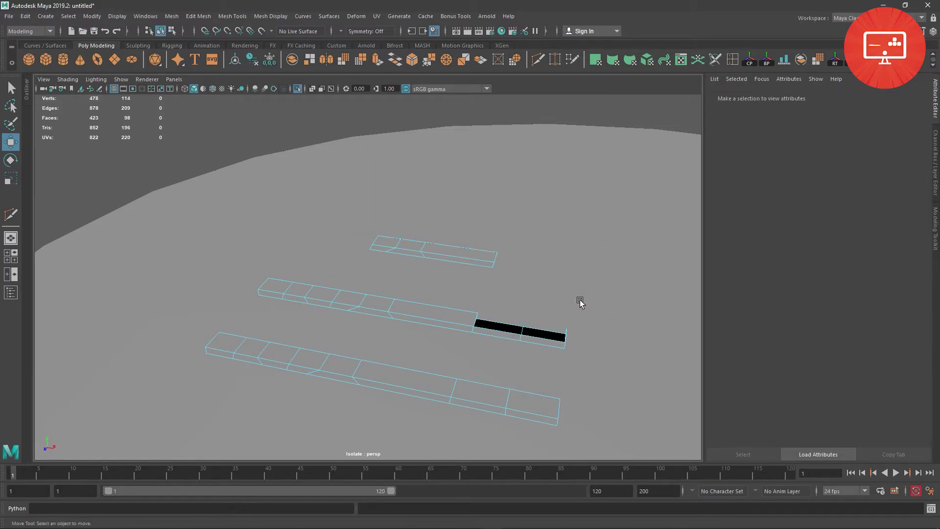
click(541, 338)
key(Delete)
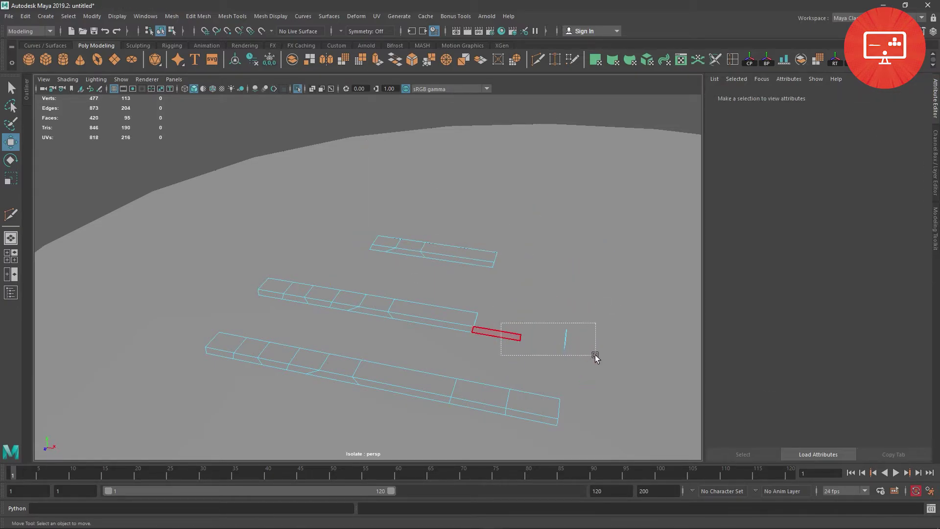
drag(500, 323, 595, 355)
key(Delete)
Delete middle and left-end faces to break the strip, then return to whole objects
drag(364, 310, 365, 311)
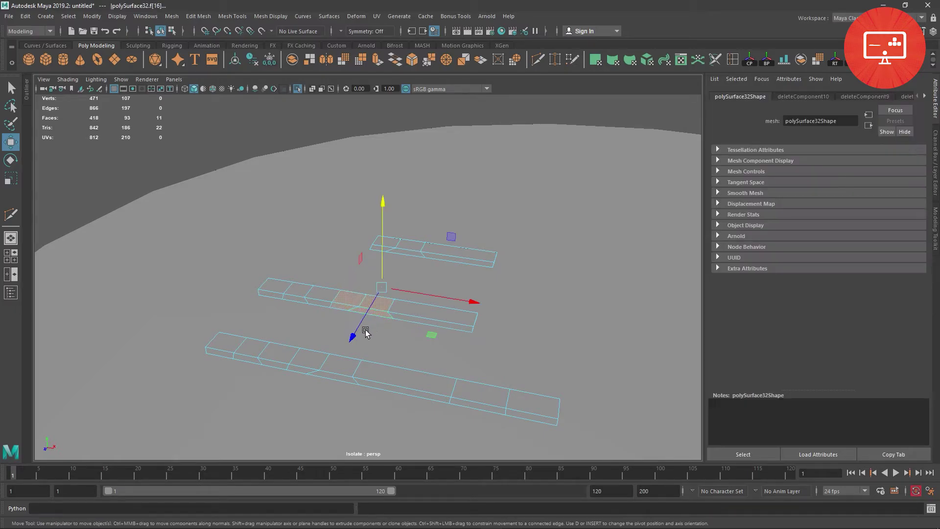
key(Delete)
drag(192, 307, 225, 350)
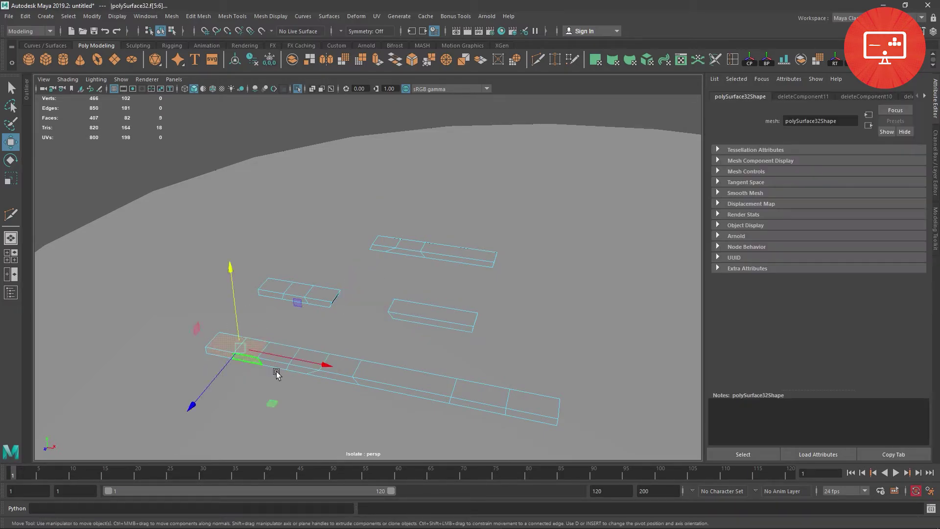
key(Delete)
drag(437, 361, 478, 419)
key(Delete)
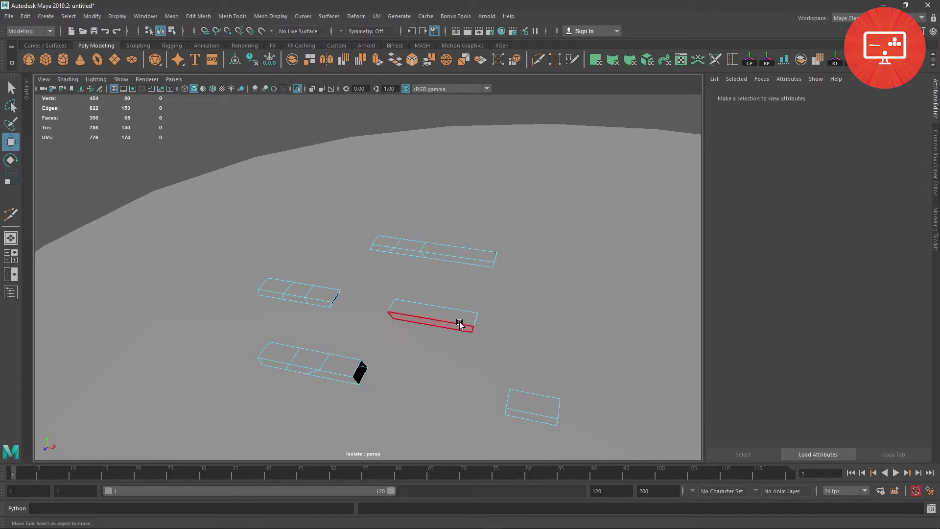
right_drag(427, 271, 478, 201)
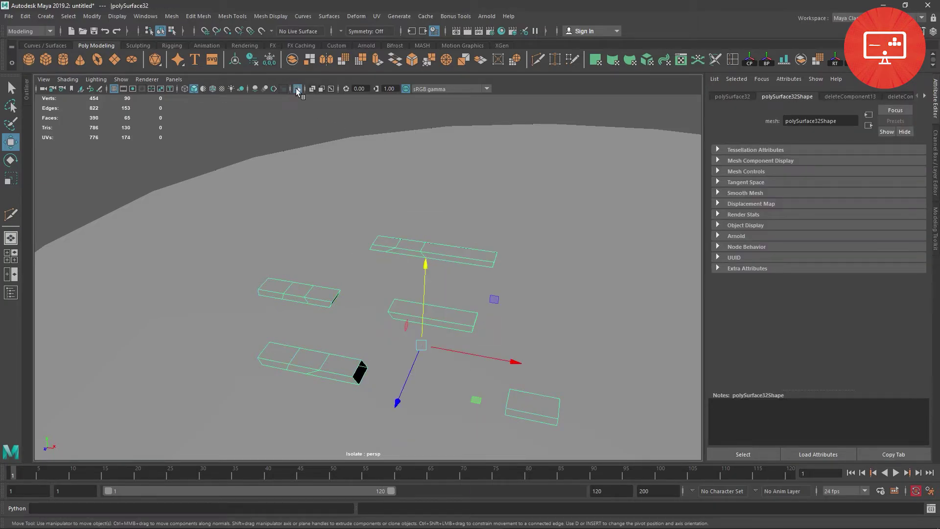
click(297, 89)
Separate the beam strip into pieces and tilt the left piece along its length
mouse_move(420, 294)
alt+mouse_down()
mouse_move(401, 296)
mouse_move(384, 367)
mouse_move(372, 153)
alt+mouse_up()
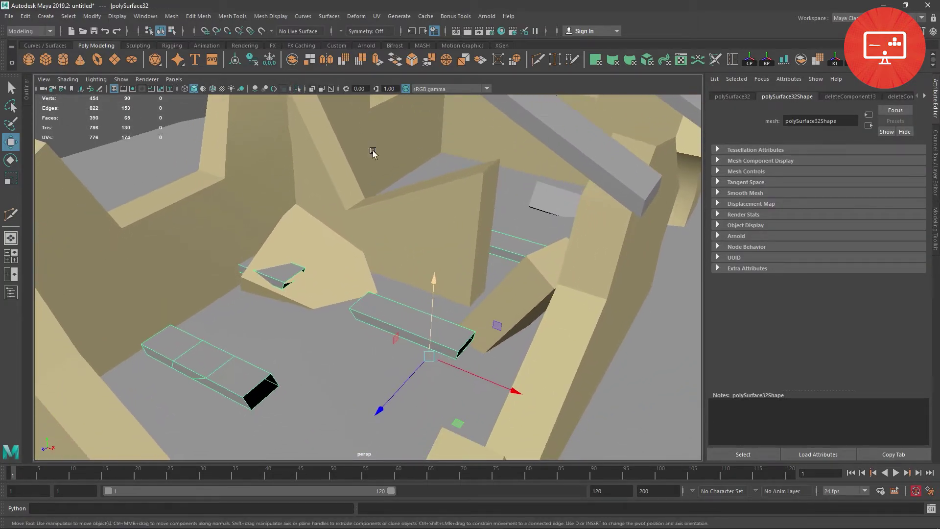
click(805, 59)
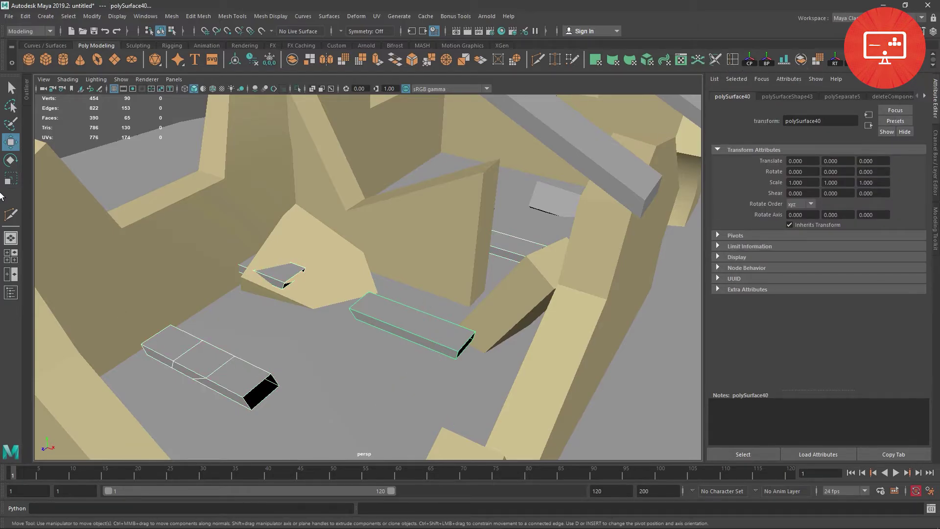
key(w)
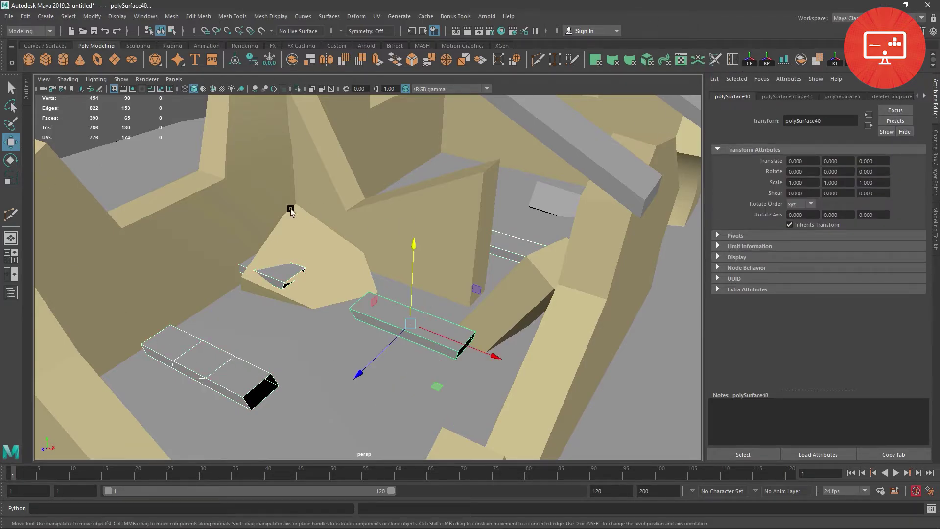
click(215, 362)
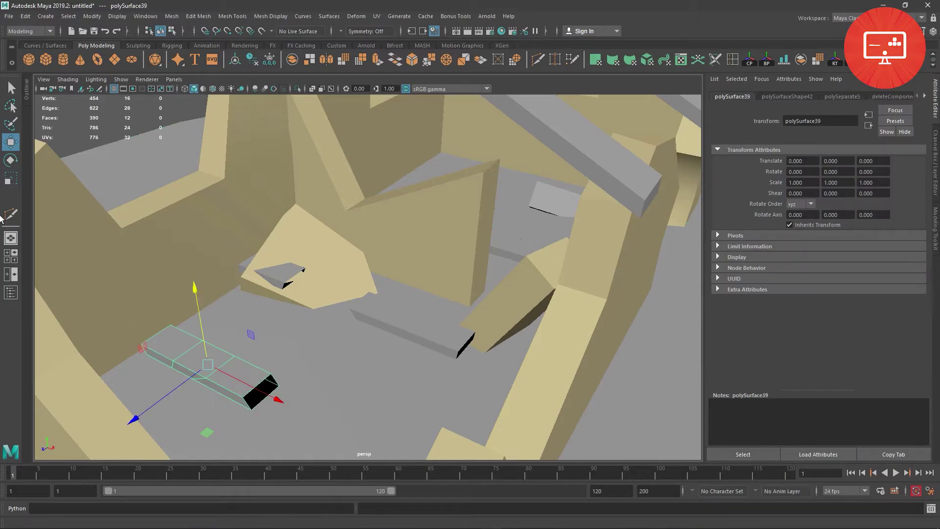
click(9, 167)
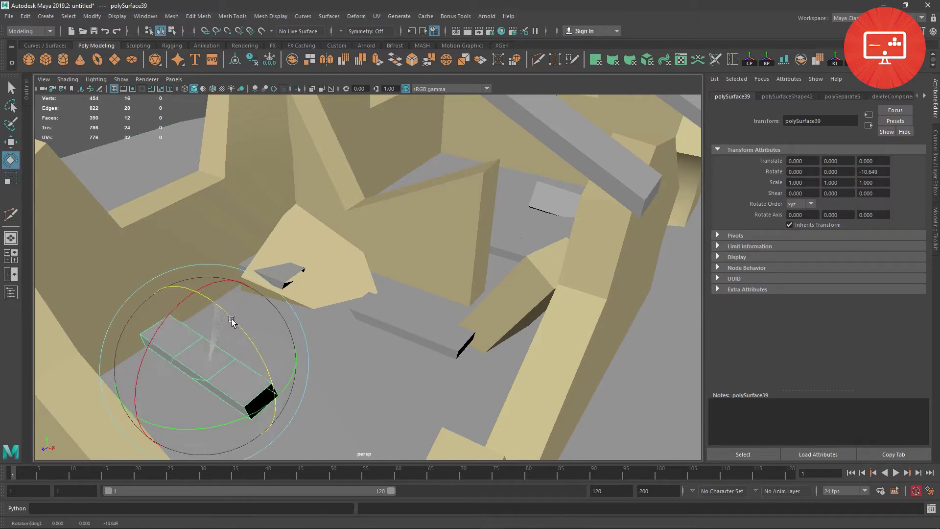
drag(231, 319, 248, 348)
Move polySurface35 into the wall notch, lean it diagonally and lower it to the floor
click(9, 142)
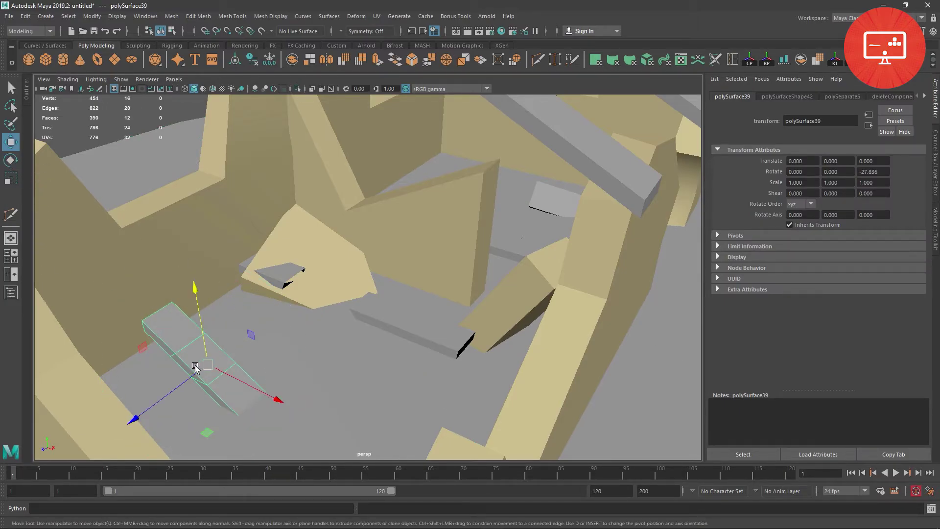
alt+drag(178, 382, 315, 245)
middle_drag(314, 245, 331, 268)
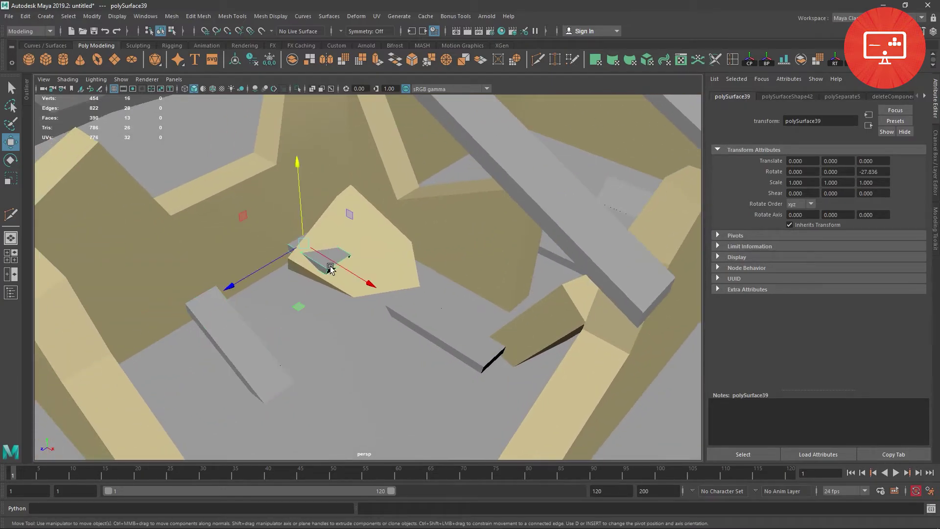
drag(268, 262, 238, 284)
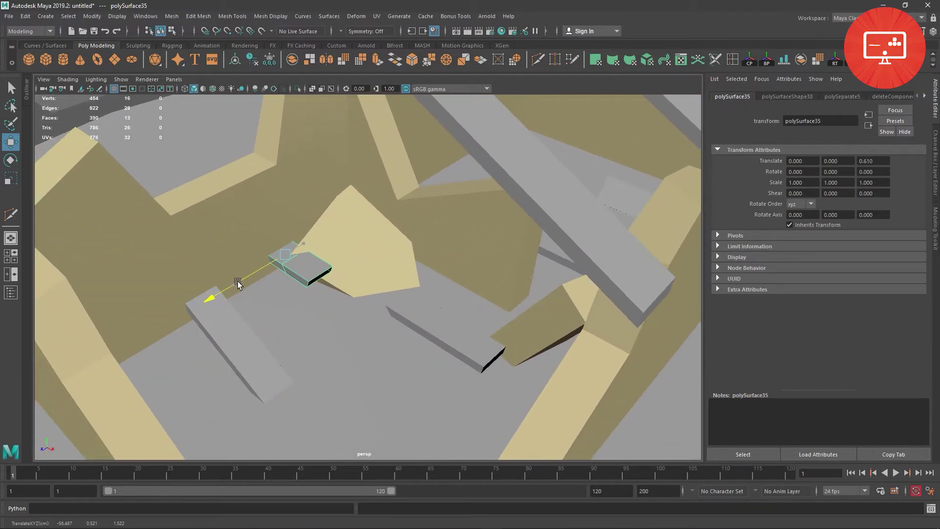
click(11, 160)
mouse_move(327, 253)
mouse_down()
mouse_move(376, 336)
mouse_move(350, 300)
mouse_up()
key(w)
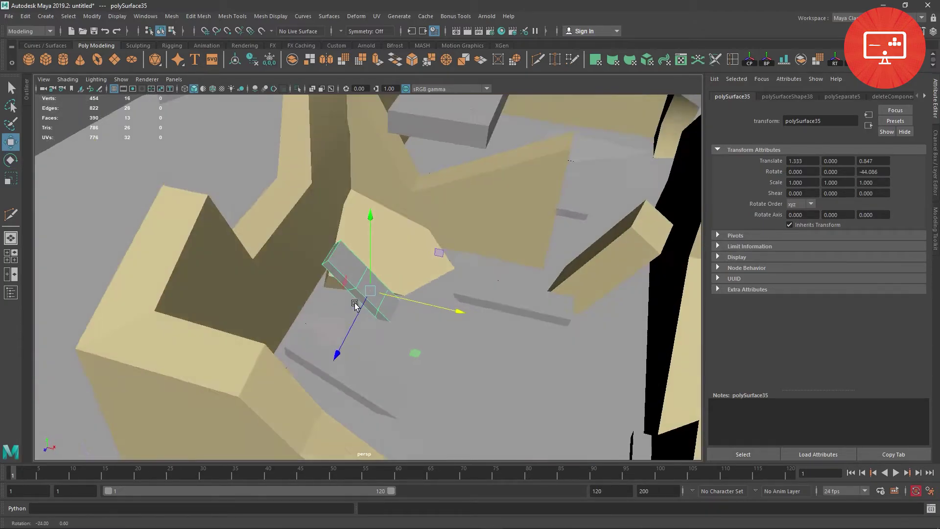
click(11, 161)
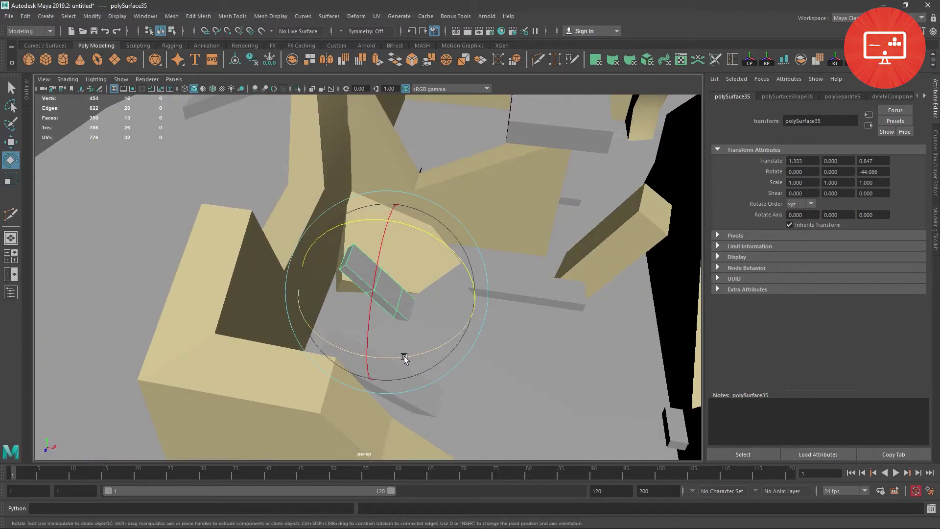
mouse_move(403, 357)
mouse_down()
mouse_move(362, 354)
mouse_move(376, 356)
mouse_up()
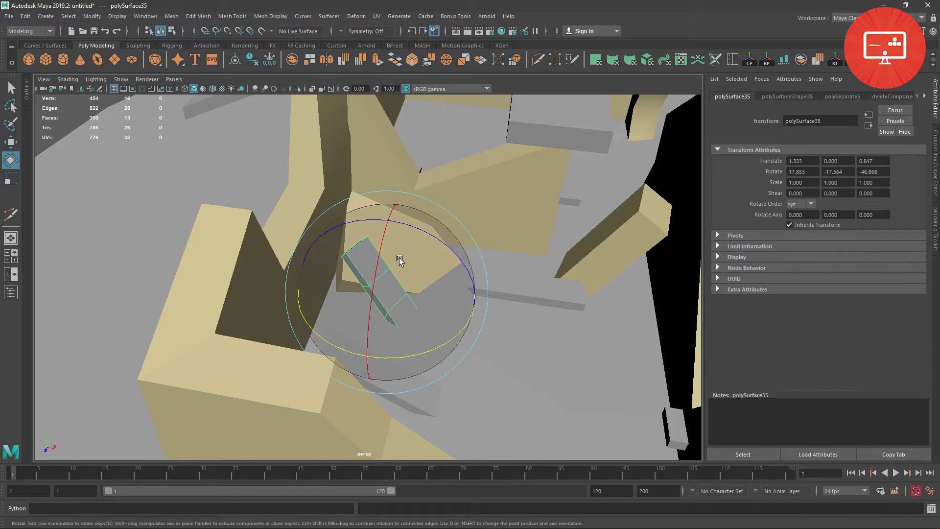
key(w)
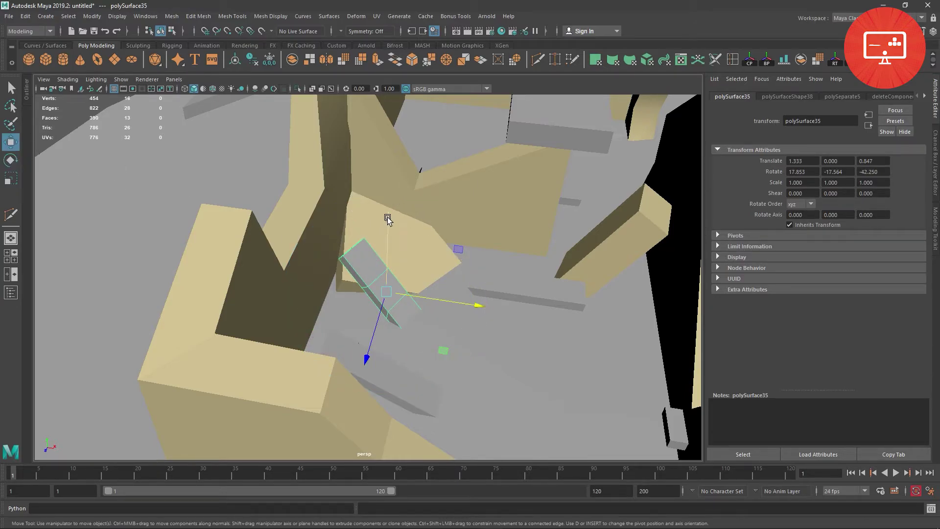
mouse_move(387, 220)
mouse_down()
mouse_move(390, 237)
mouse_move(315, 235)
mouse_up()
key(e)
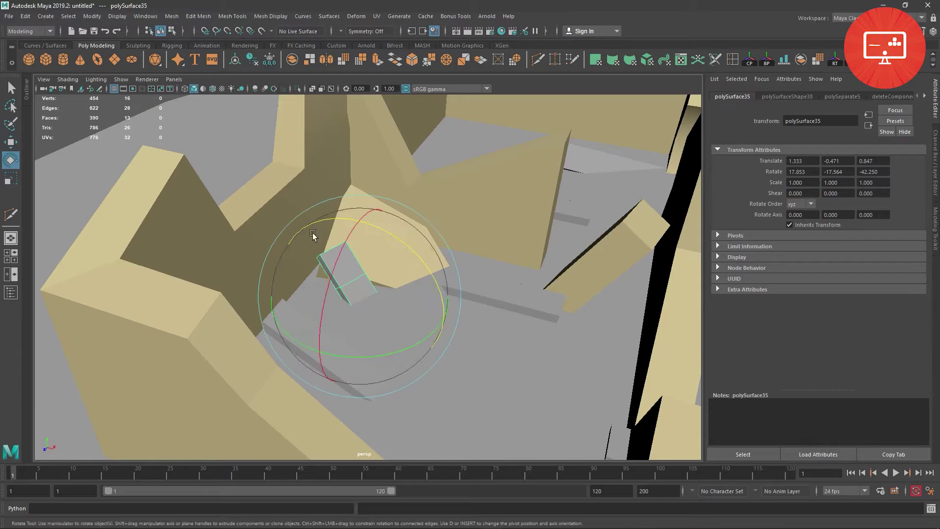
mouse_move(393, 235)
mouse_down()
mouse_move(377, 226)
mouse_move(387, 235)
mouse_move(417, 210)
mouse_move(416, 229)
mouse_move(465, 222)
mouse_move(411, 235)
mouse_move(463, 240)
mouse_move(412, 293)
mouse_move(455, 294)
mouse_up()
Select and frame polySurface40, then rotate it about 19.4°
click(441, 303)
key(f)
mouse_move(530, 223)
mouse_down()
mouse_move(510, 199)
mouse_move(469, 207)
mouse_move(523, 302)
mouse_up()
click(11, 142)
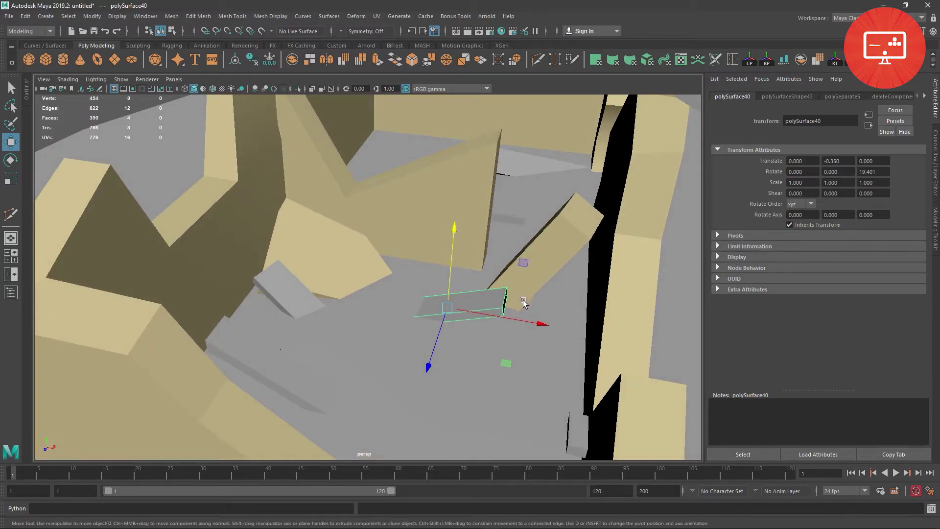
Cap the open end of polySurface40 with Mesh > Fill Hole
scroll(490, 333, up, 3)
scroll(435, 361, up, 3)
scroll(369, 330, up, 3)
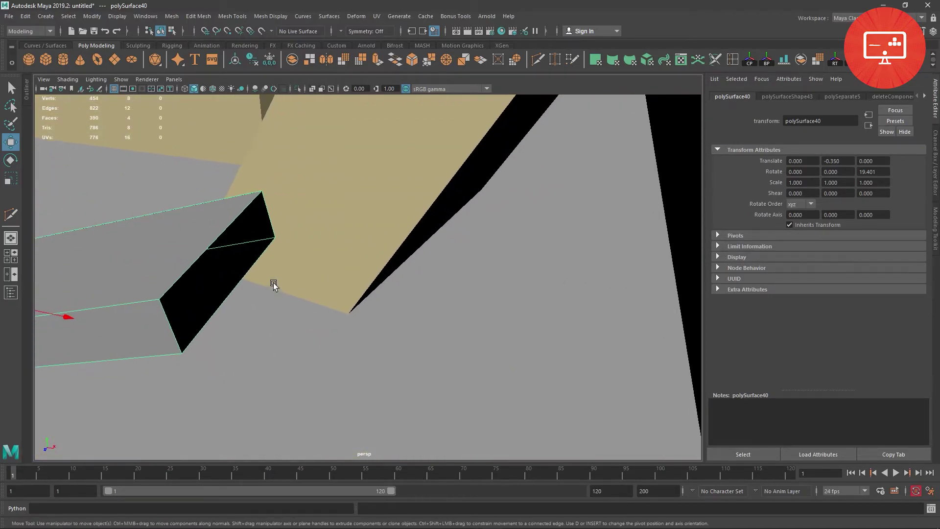
right_drag(235, 225, 230, 201)
double_click(227, 228)
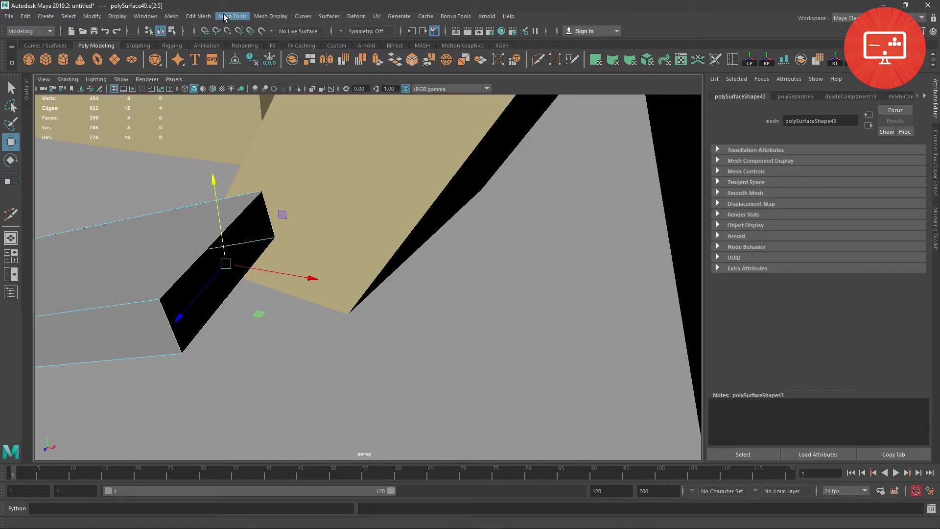
click(172, 16)
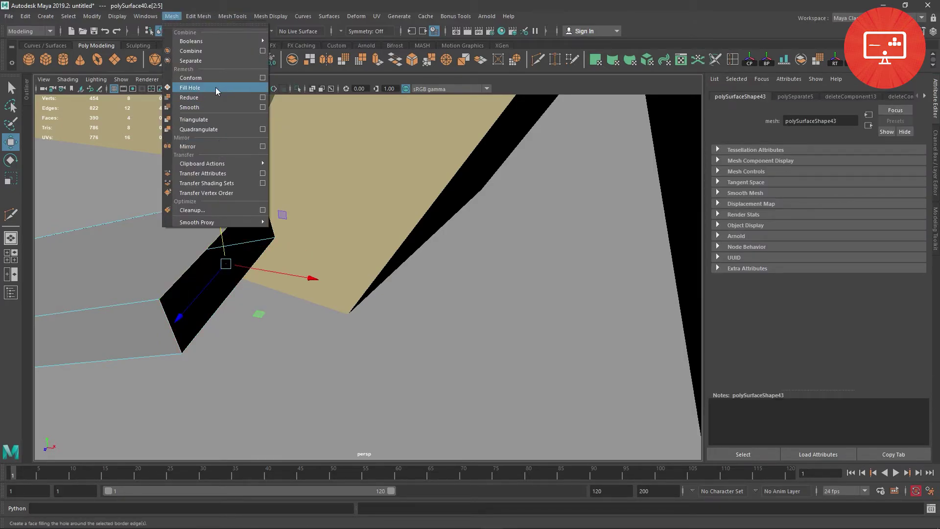
click(215, 87)
Select all faces of another beam piece, then tilt and shift them vertically
alt+drag(293, 220, 424, 336)
mouse_move(388, 195)
alt+mouse_down()
mouse_move(290, 222)
mouse_move(281, 208)
mouse_move(340, 246)
alt+mouse_up()
click(340, 245)
right_click(332, 226)
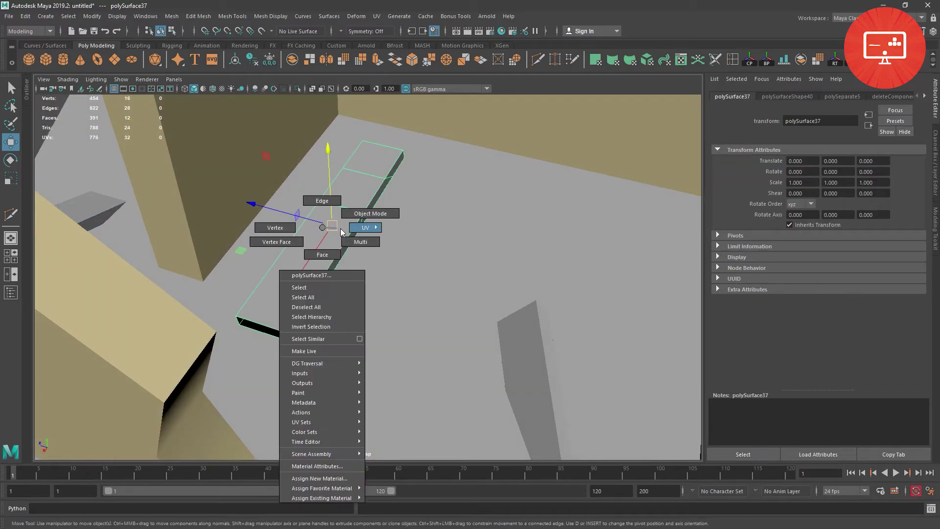
click(337, 251)
double_click(340, 222)
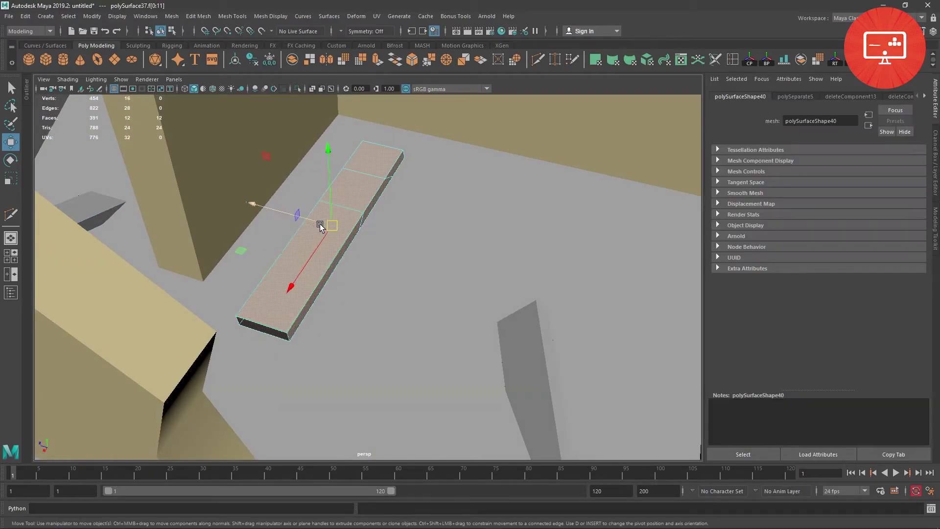
click(10, 160)
mouse_move(393, 195)
mouse_down()
mouse_move(415, 221)
mouse_move(305, 218)
mouse_up()
key(w)
mouse_move(330, 162)
mouse_down()
mouse_move(335, 175)
mouse_move(289, 205)
mouse_up()
Cap that piece's open end with Fill Hole and return to object mode
scroll(233, 219, up, 2)
scroll(235, 249, up, 3)
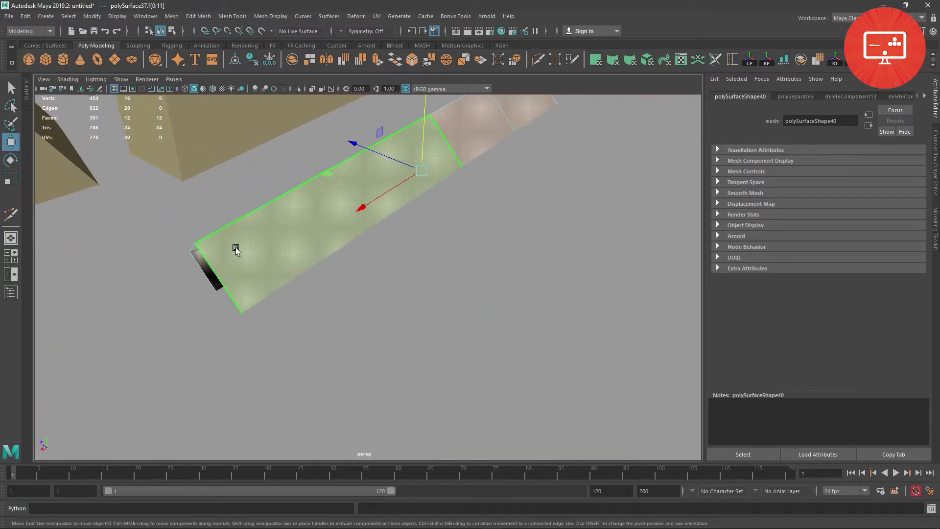
right_drag(236, 249, 231, 218)
click(220, 275)
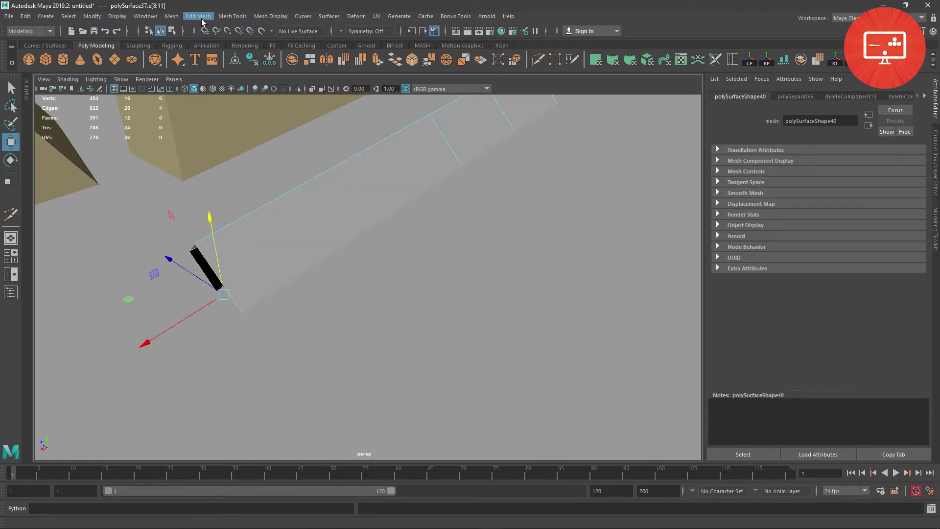
click(169, 17)
click(210, 88)
mouse_move(523, 178)
alt+mouse_down()
mouse_move(561, 237)
mouse_move(517, 235)
alt+mouse_up()
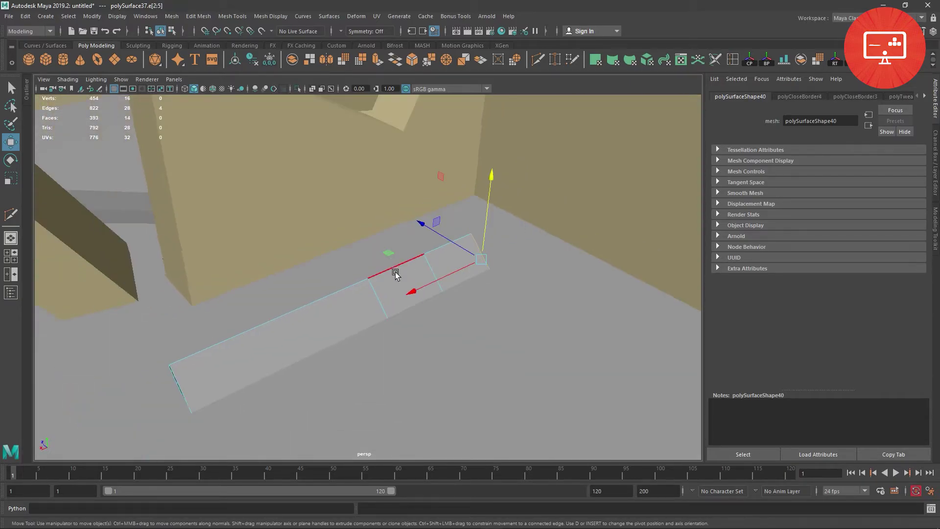
right_drag(395, 270, 393, 275)
Select the three roof beams and rotate them to about 84° on Z
key(f)
scroll(451, 230, down, 5)
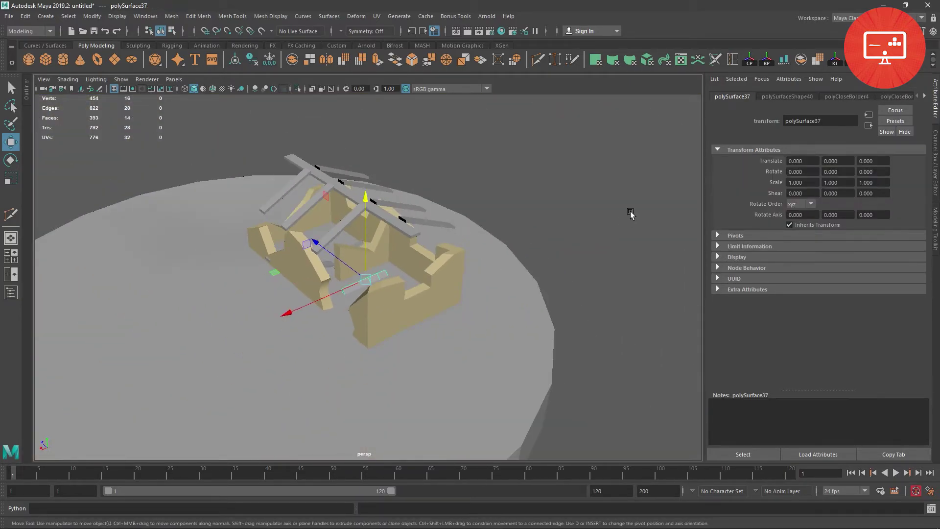
click(632, 216)
mouse_move(632, 215)
alt+mouse_down()
mouse_move(663, 230)
mouse_move(365, 235)
alt+mouse_up()
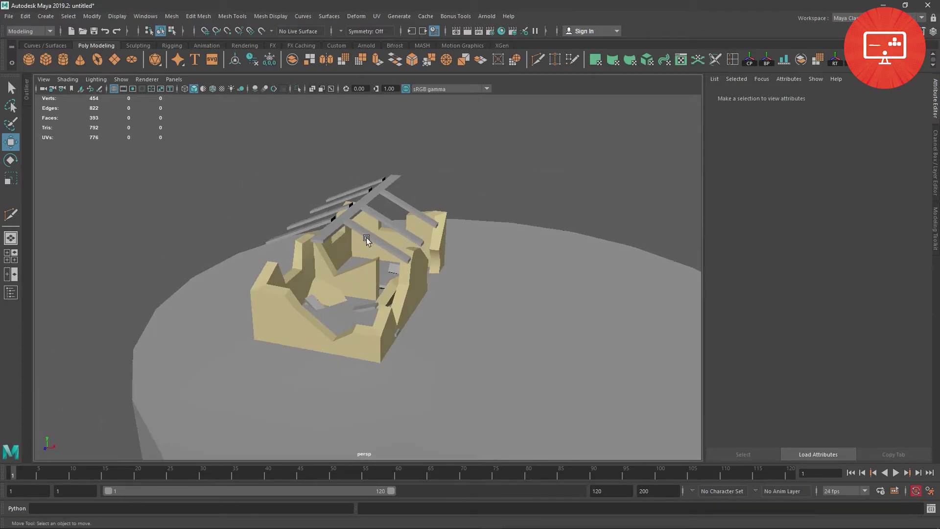
scroll(366, 235, up, 3)
mouse_move(384, 310)
alt+mouse_down()
mouse_move(357, 290)
mouse_move(378, 252)
alt+mouse_up()
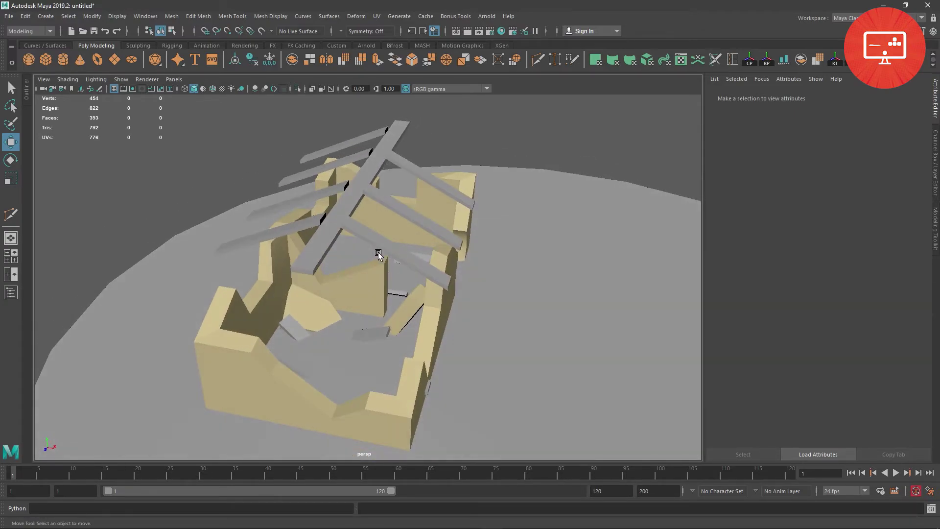
click(402, 264)
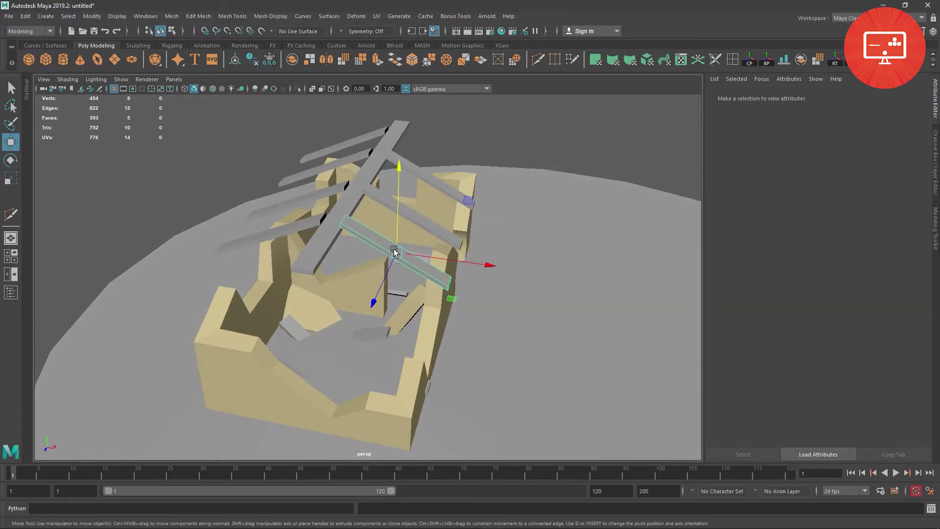
shift+click(430, 224)
shift+click(433, 180)
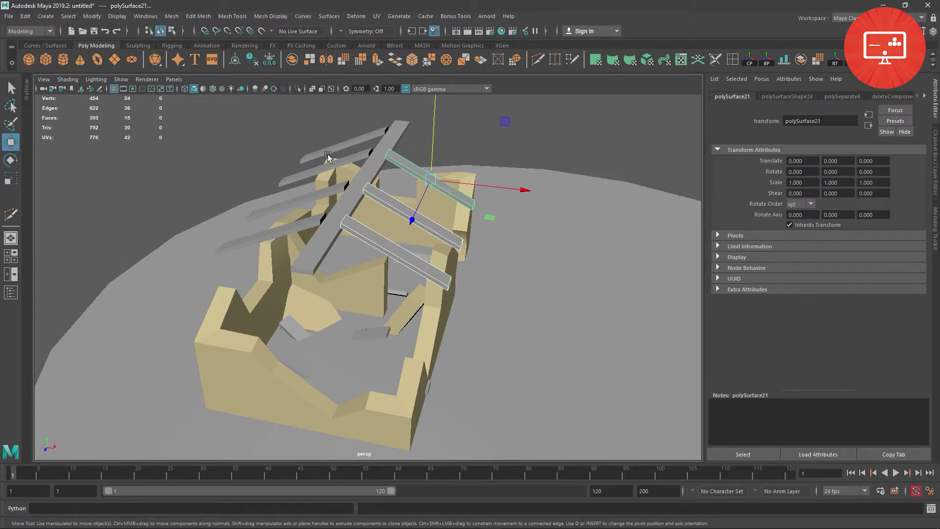
key(e)
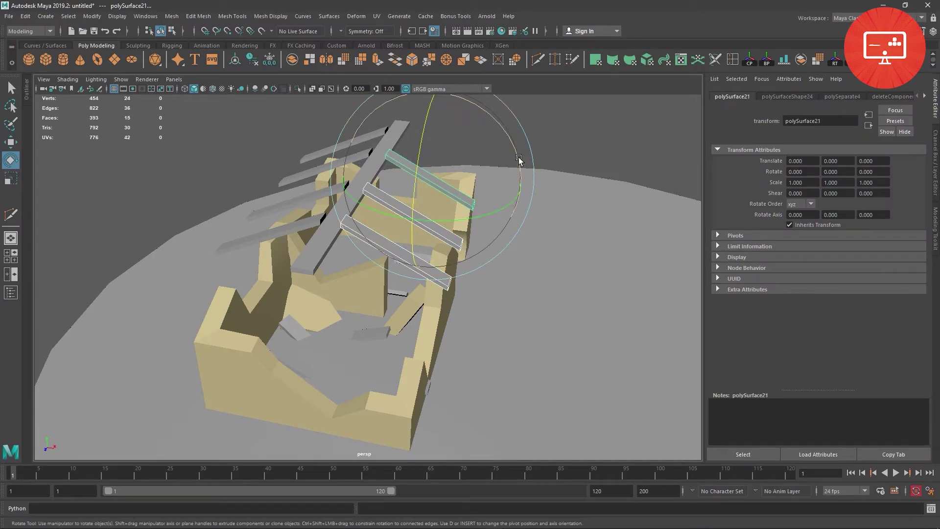
drag(519, 159, 120, 190)
click(7, 143)
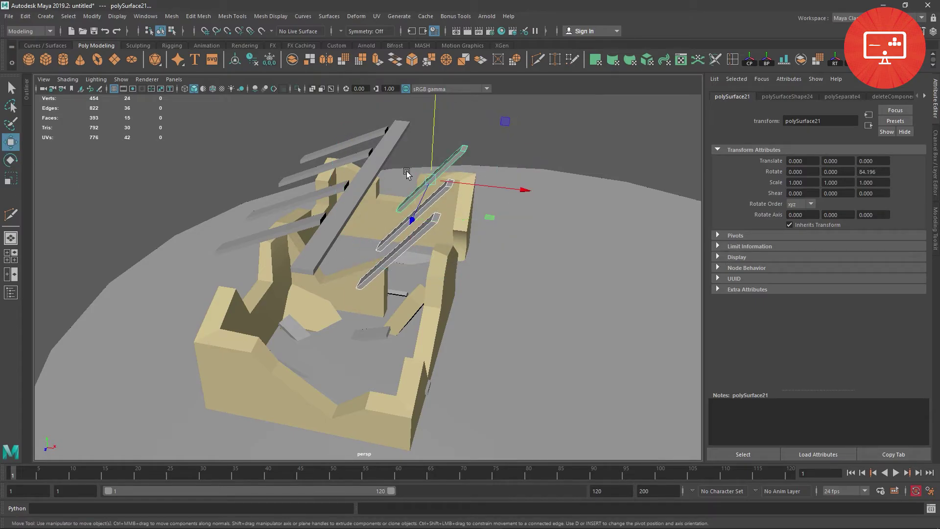
Select beam polySurface21, lower it into the ruin and slide it along Z
click(470, 255)
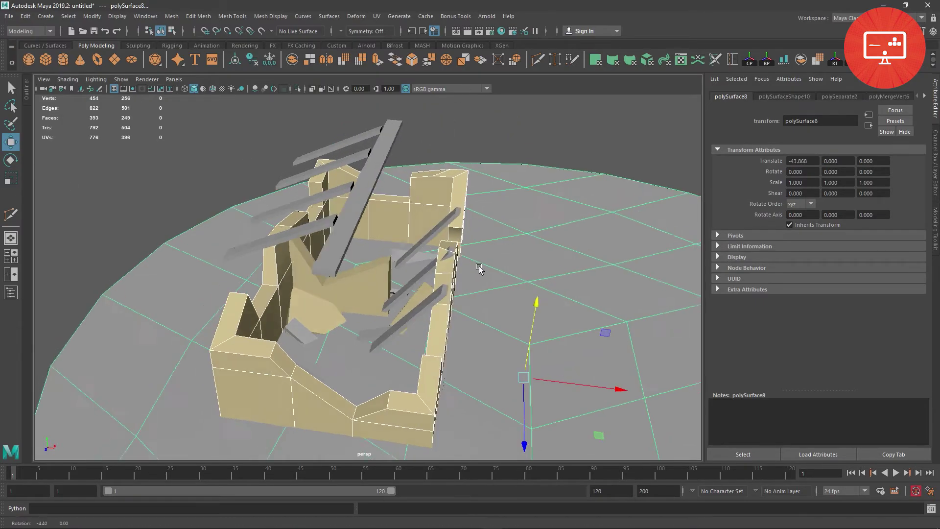
mouse_move(479, 267)
alt+mouse_down()
mouse_move(511, 267)
mouse_move(463, 276)
alt+mouse_up()
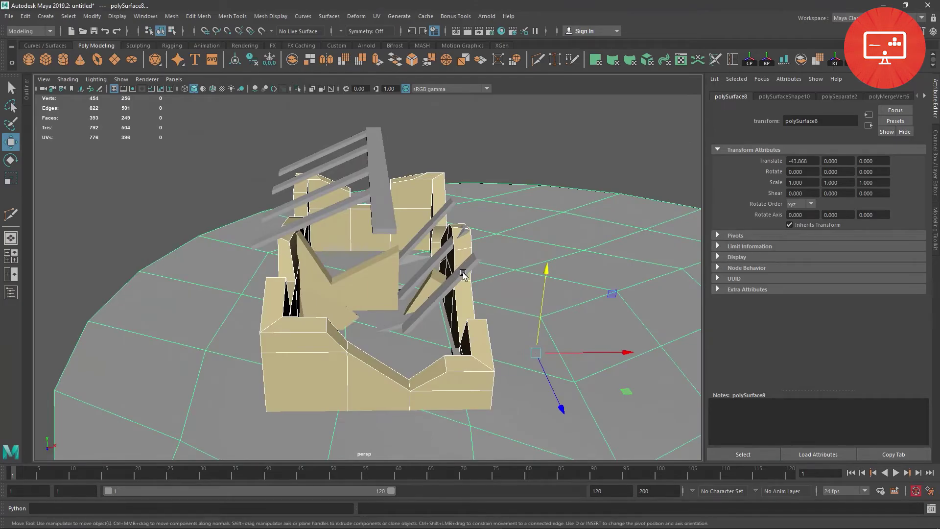
scroll(447, 266, up, 3)
scroll(456, 284, up, 3)
click(466, 307)
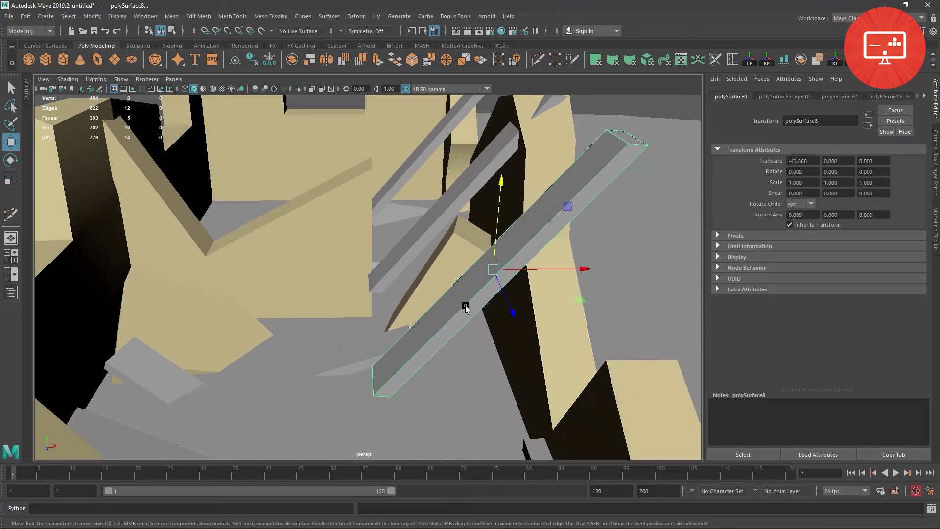
scroll(470, 301, down, 1)
mouse_move(441, 200)
mouse_down()
mouse_move(443, 382)
mouse_move(319, 277)
mouse_move(378, 274)
mouse_up()
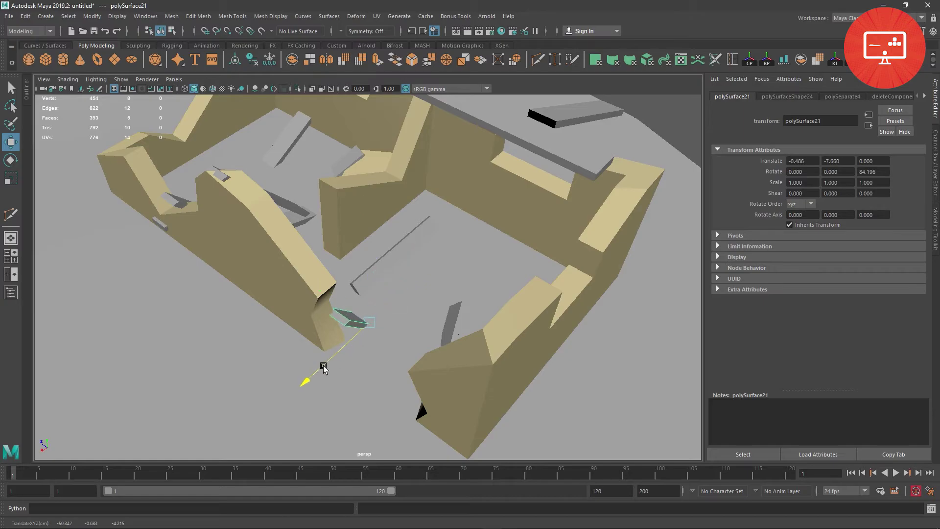
alt+drag(320, 343, 366, 333)
drag(304, 301, 313, 308)
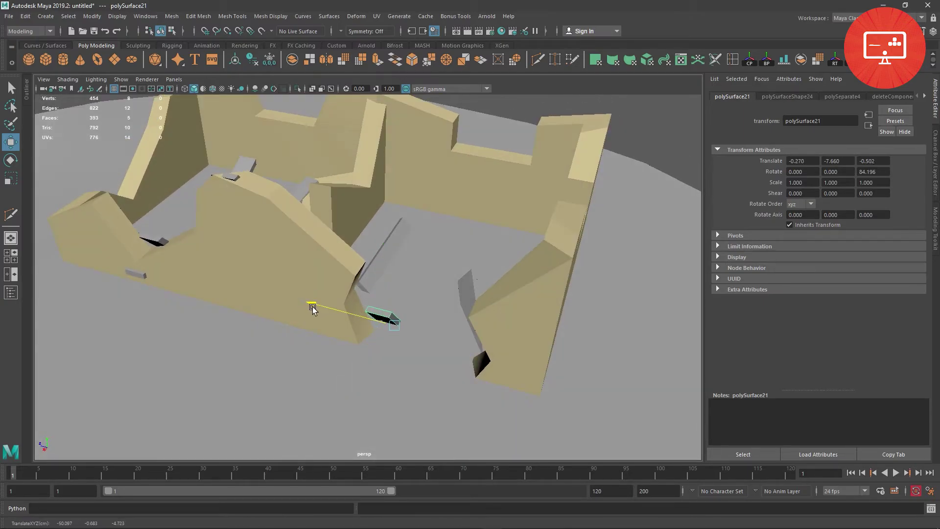
mouse_move(363, 292)
alt+mouse_down()
mouse_move(384, 267)
mouse_move(356, 269)
mouse_move(401, 295)
mouse_move(314, 286)
alt+mouse_up()
click(314, 287)
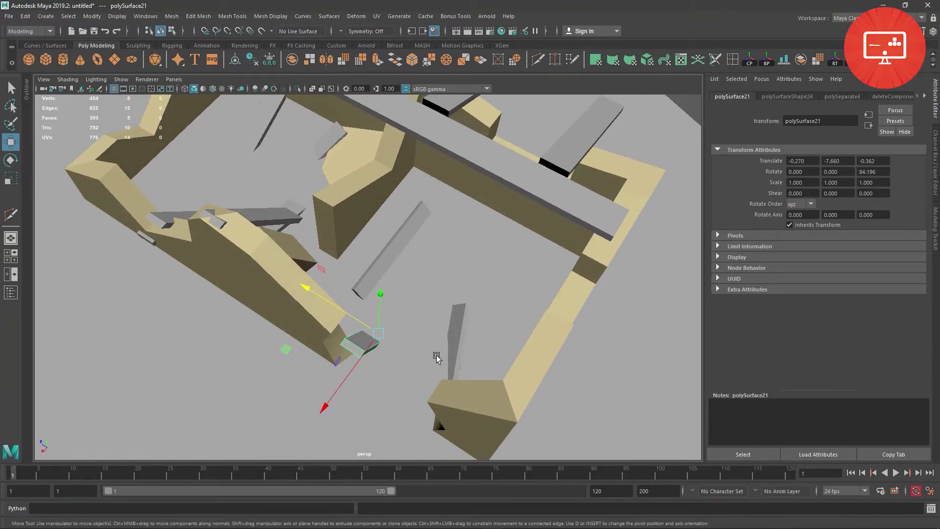
Tilt the beam to about 28° on Z and shift it to X -2.247
key(e)
mouse_move(384, 291)
mouse_down()
mouse_move(356, 347)
mouse_move(369, 353)
mouse_move(430, 279)
mouse_move(385, 227)
mouse_up()
key(w)
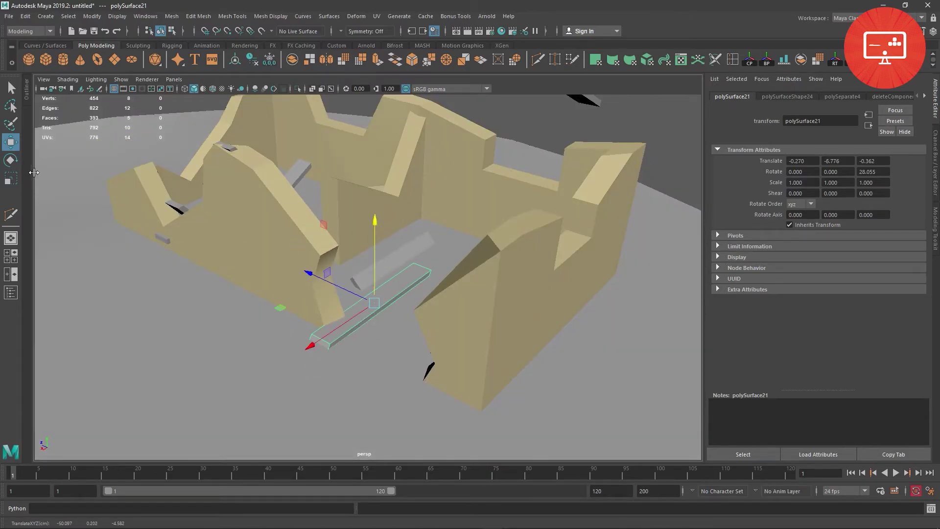
mouse_move(308, 340)
mouse_down()
mouse_move(360, 313)
mouse_move(420, 311)
mouse_move(349, 256)
mouse_move(285, 246)
mouse_move(308, 280)
mouse_move(349, 306)
mouse_move(410, 274)
mouse_move(374, 336)
mouse_move(340, 361)
mouse_move(424, 360)
mouse_move(386, 332)
mouse_move(466, 242)
mouse_move(416, 290)
mouse_move(412, 310)
mouse_move(393, 309)
mouse_move(399, 298)
mouse_move(430, 308)
mouse_move(406, 288)
mouse_up()
Rotate the plank group flat, lower it into the ruin, and delete one plank
click(330, 214)
key(e)
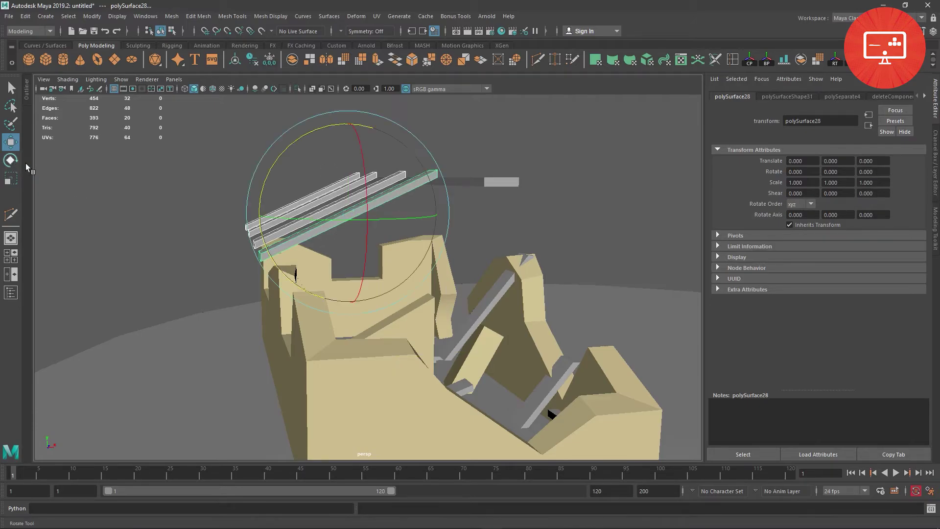
drag(270, 159, 404, 148)
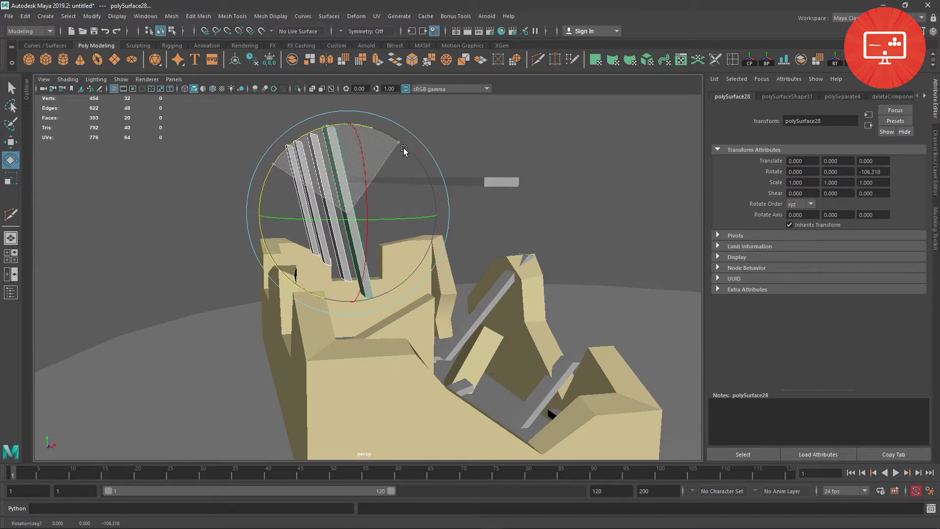
click(11, 142)
mouse_move(350, 128)
mouse_down()
mouse_move(361, 273)
mouse_move(345, 287)
mouse_move(360, 377)
mouse_move(343, 370)
mouse_move(314, 289)
mouse_up()
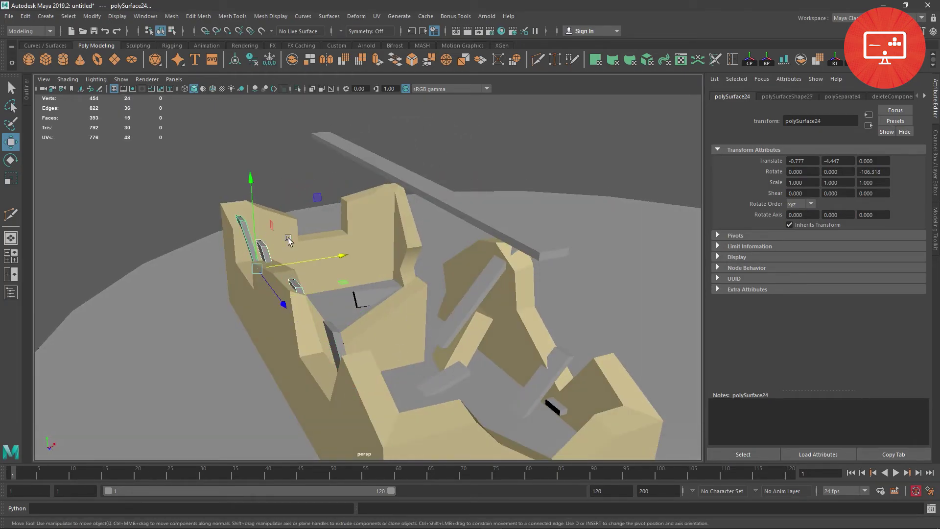
key(Delete)
Lower plank polySurface34 and tilt it about 41° in Z across the walls
mouse_move(289, 239)
alt+mouse_down()
mouse_move(431, 254)
mouse_move(435, 169)
mouse_move(489, 175)
alt+mouse_up()
click(430, 184)
scroll(483, 241, down, 5)
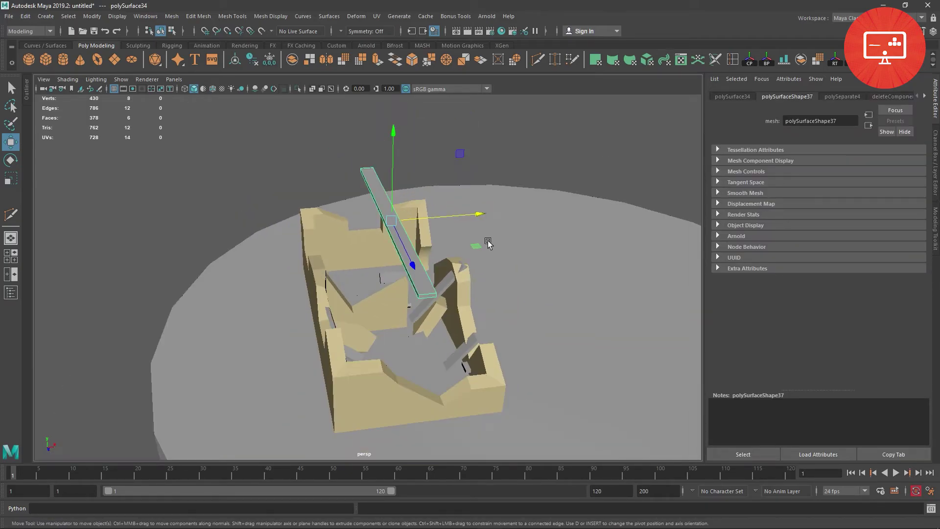
alt+drag(482, 241, 458, 217)
mouse_move(398, 131)
mouse_down()
mouse_move(409, 208)
mouse_move(147, 196)
mouse_up()
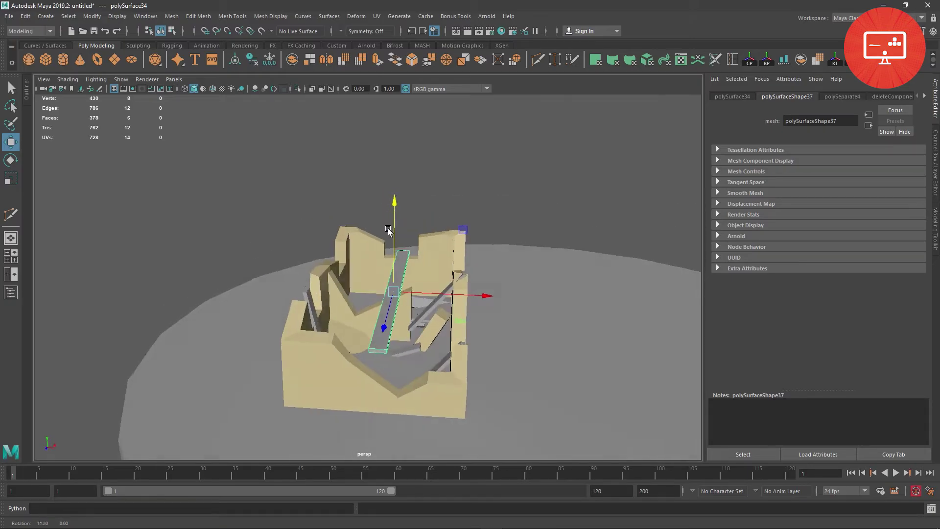
key(e)
drag(479, 266, 436, 238)
click(11, 144)
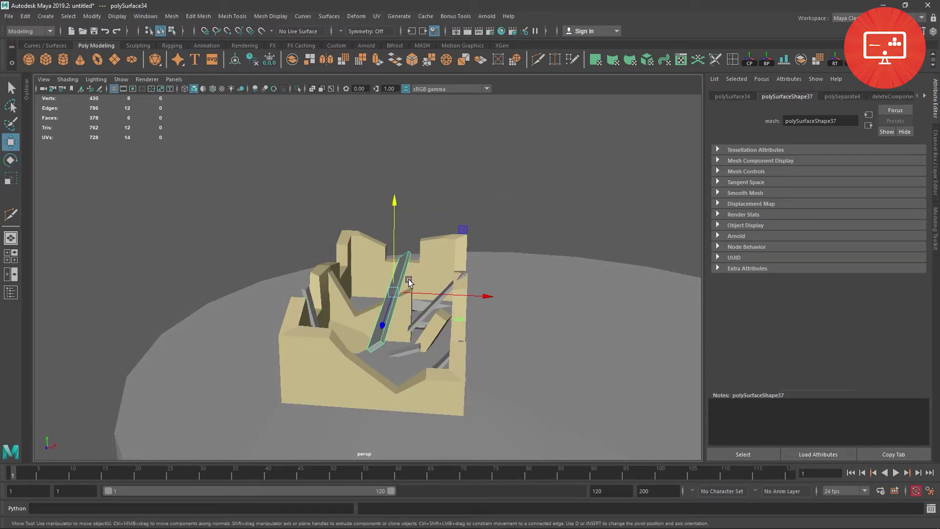
mouse_move(394, 293)
mouse_down()
mouse_move(322, 321)
mouse_move(348, 334)
mouse_move(468, 309)
mouse_move(402, 275)
mouse_move(372, 226)
mouse_move(374, 235)
mouse_move(1, 224)
mouse_up()
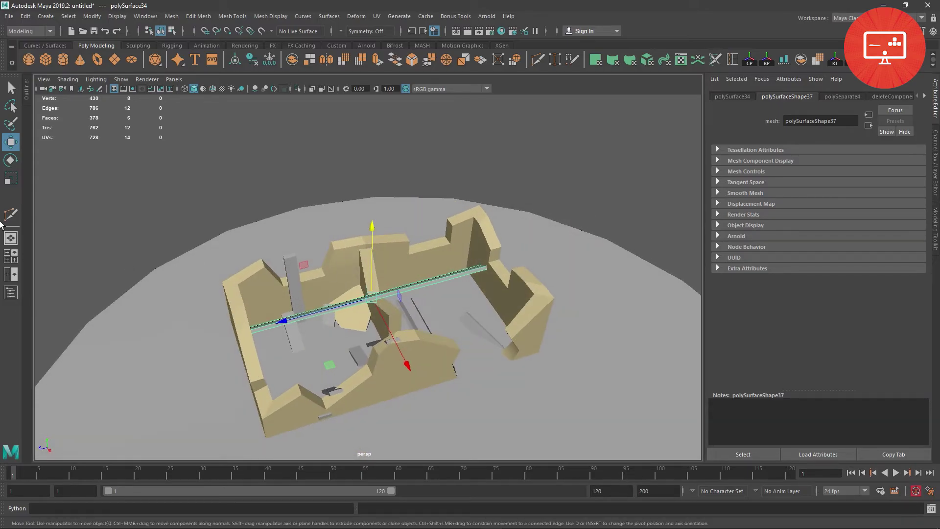
Scale the spanning plank down to 0.705 along its length and rotate it to a new angle
click(11, 179)
drag(292, 319, 319, 317)
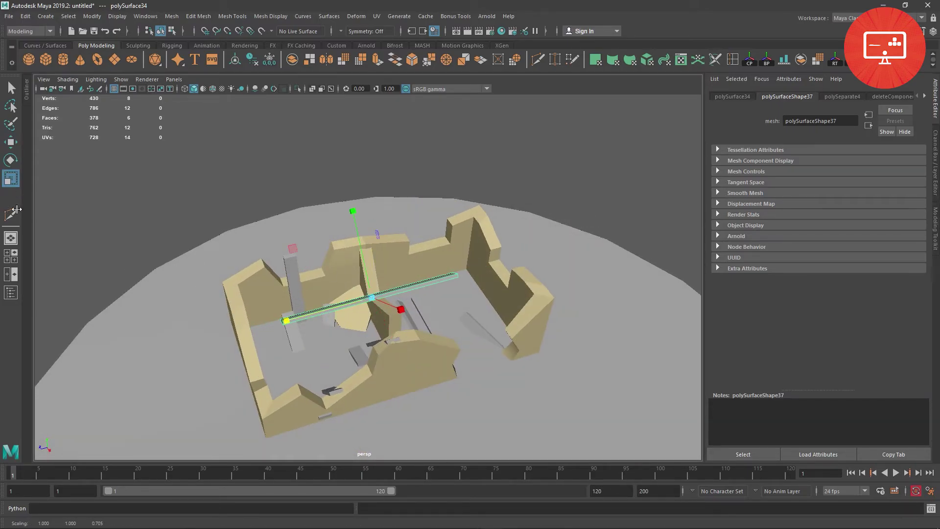
key(e)
alt+drag(93, 196, 445, 290)
mouse_move(349, 236)
mouse_down()
mouse_move(339, 248)
mouse_move(384, 231)
mouse_move(347, 291)
mouse_move(316, 295)
mouse_move(337, 295)
mouse_move(383, 324)
mouse_move(388, 411)
mouse_move(266, 318)
mouse_move(306, 311)
mouse_move(284, 297)
mouse_up()
alt+drag(265, 300, 216, 280)
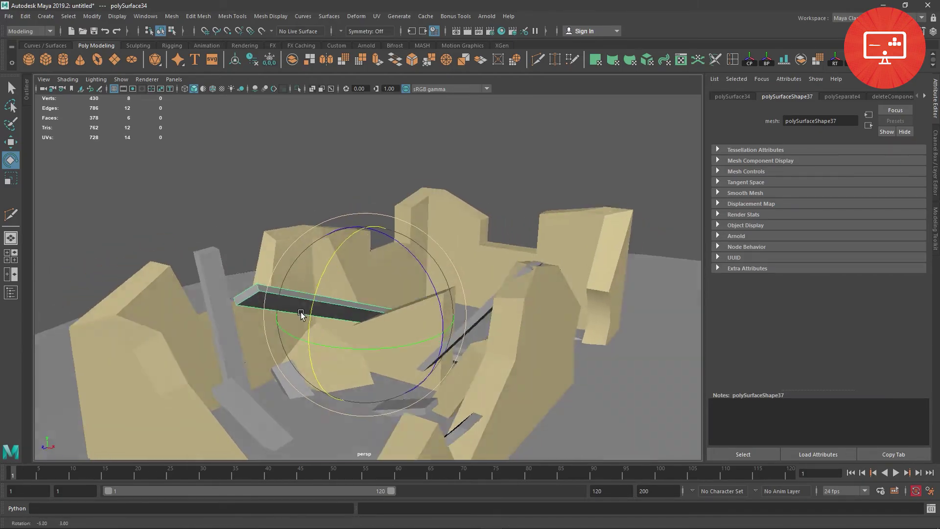
Stretch beam polySurface28 tall in Y into an upright post inside the ruin
click(216, 280)
click(11, 178)
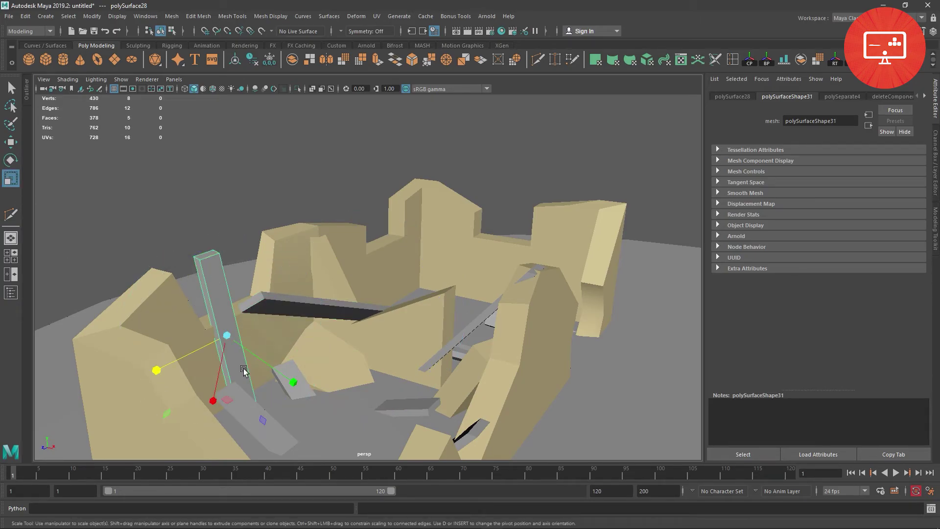
right_click(218, 305)
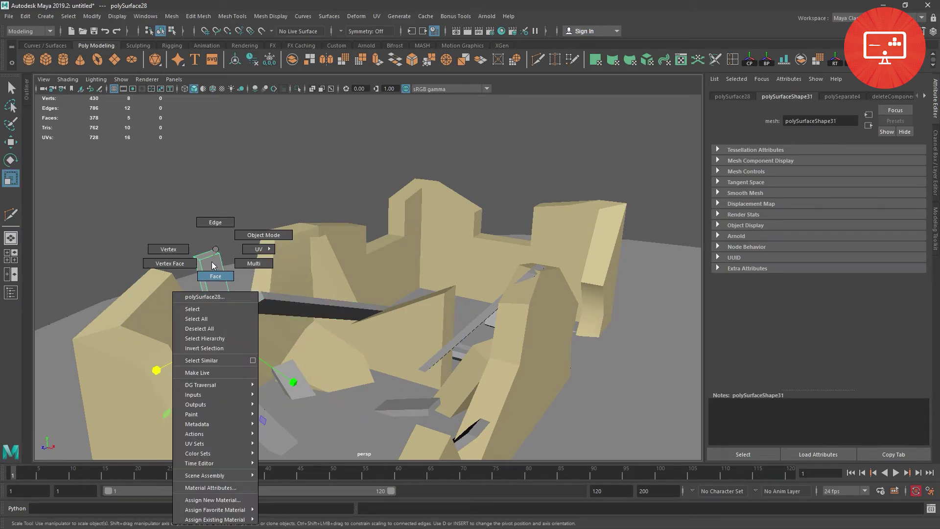
click(169, 264)
drag(228, 299, 207, 299)
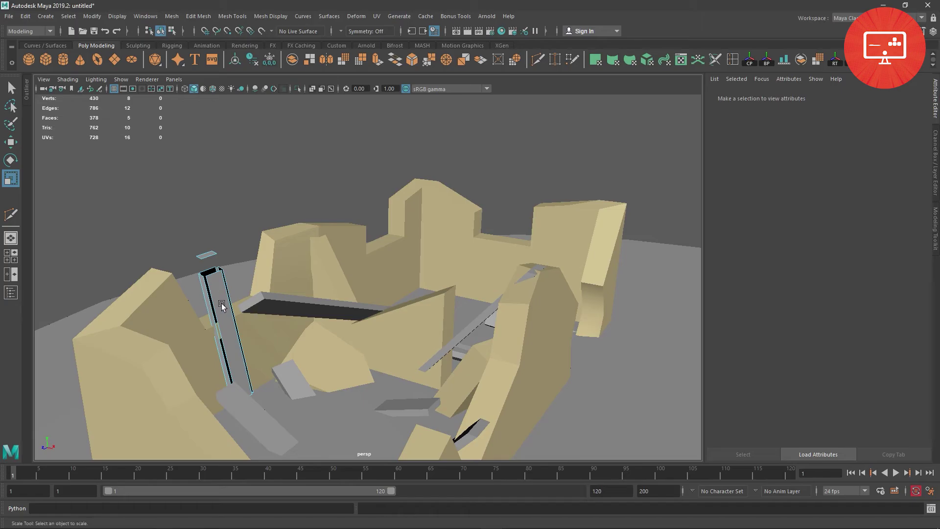
right_drag(221, 306, 252, 260)
right_drag(230, 338, 185, 298)
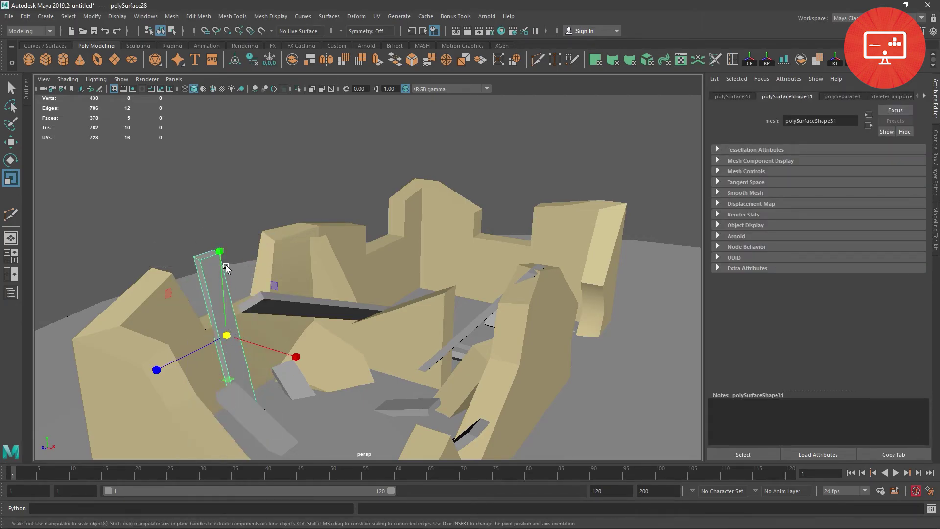
mouse_move(220, 252)
mouse_down()
mouse_move(201, 174)
mouse_move(239, 254)
mouse_move(250, 250)
mouse_up()
key(w)
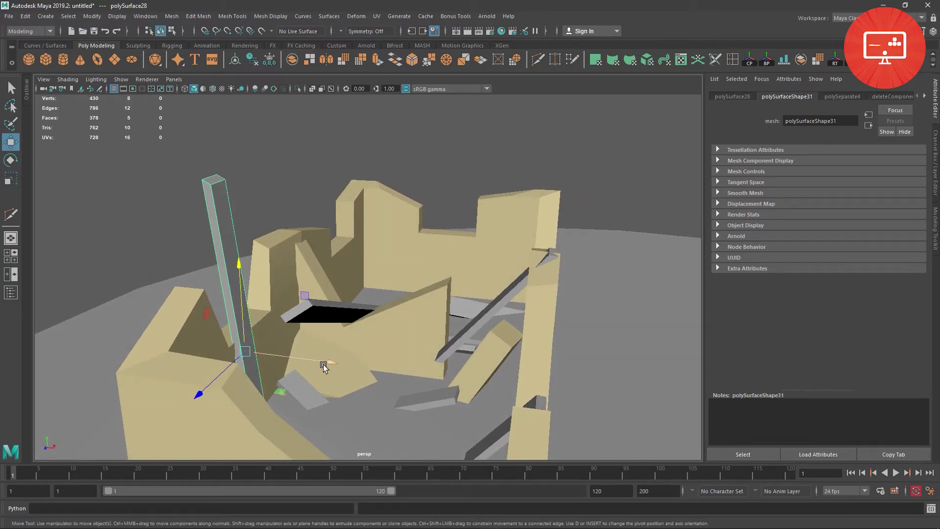
mouse_move(324, 368)
alt+mouse_down()
mouse_move(295, 369)
mouse_move(457, 332)
mouse_move(387, 332)
mouse_move(311, 310)
mouse_move(434, 334)
mouse_move(397, 313)
mouse_move(433, 343)
mouse_move(474, 338)
mouse_move(434, 355)
alt+mouse_up()
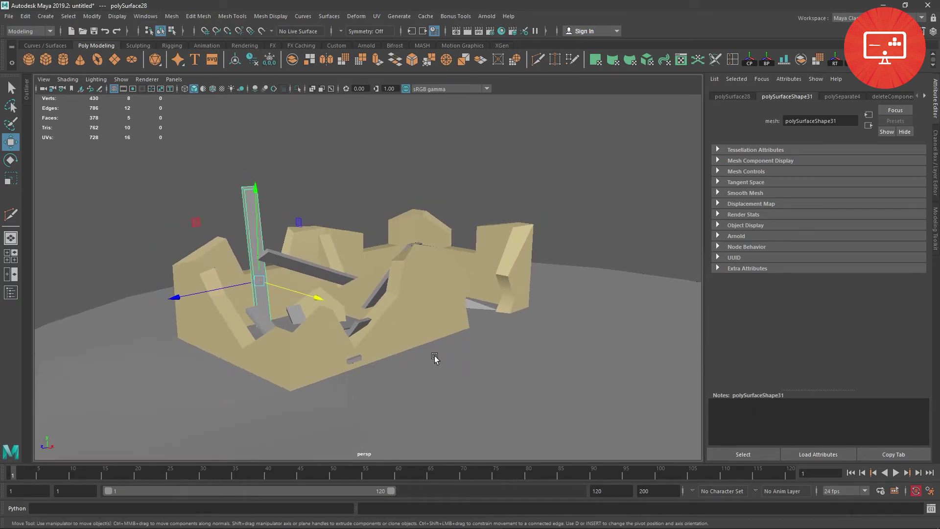
alt+drag(451, 204, 439, 210)
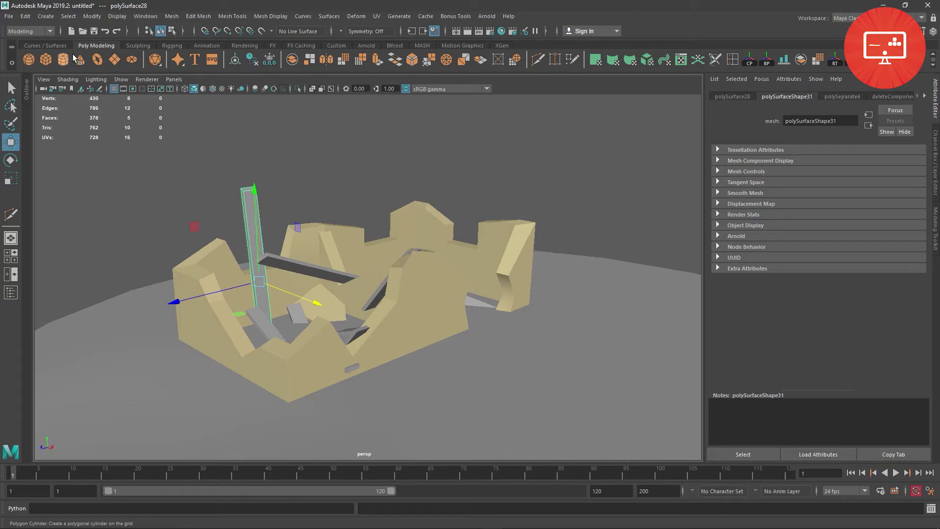
Add an Arnold area light and scale it up into a large quad
click(366, 45)
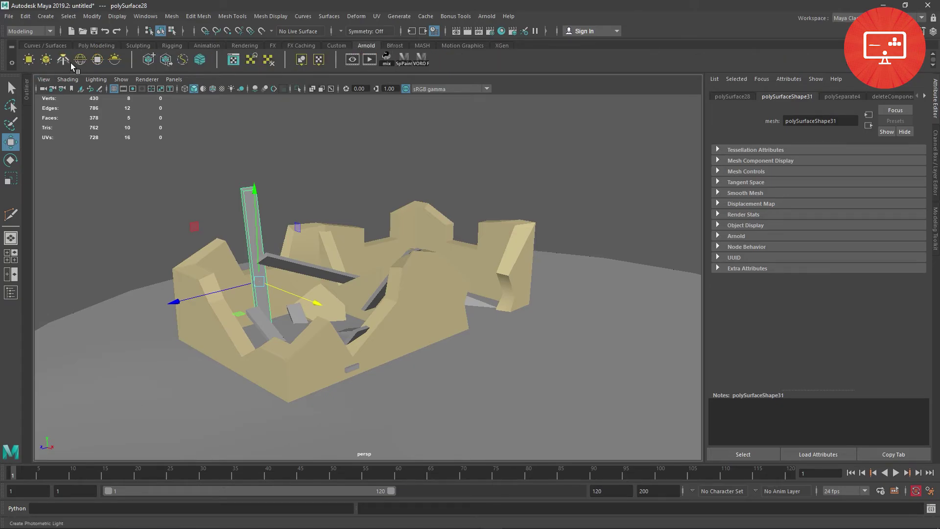
click(29, 59)
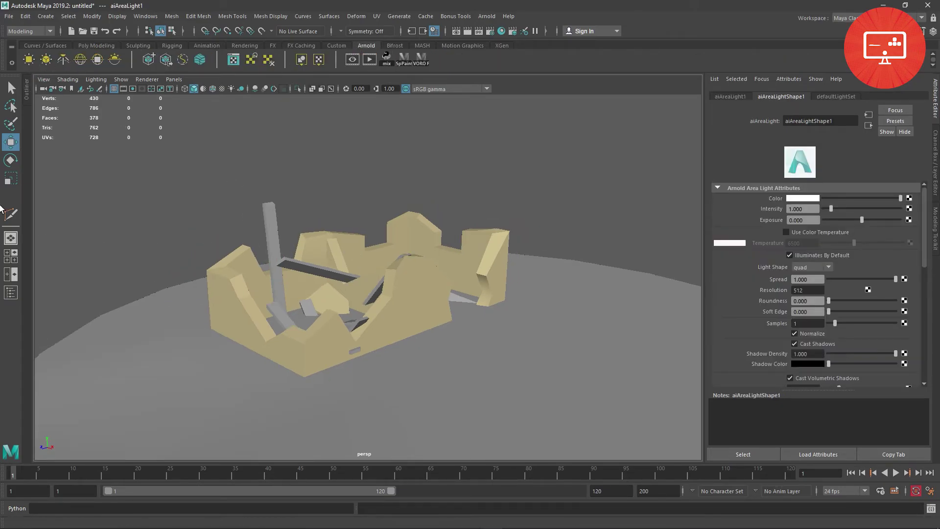
click(14, 177)
scroll(314, 284, down, 5)
scroll(500, 331, down, 3)
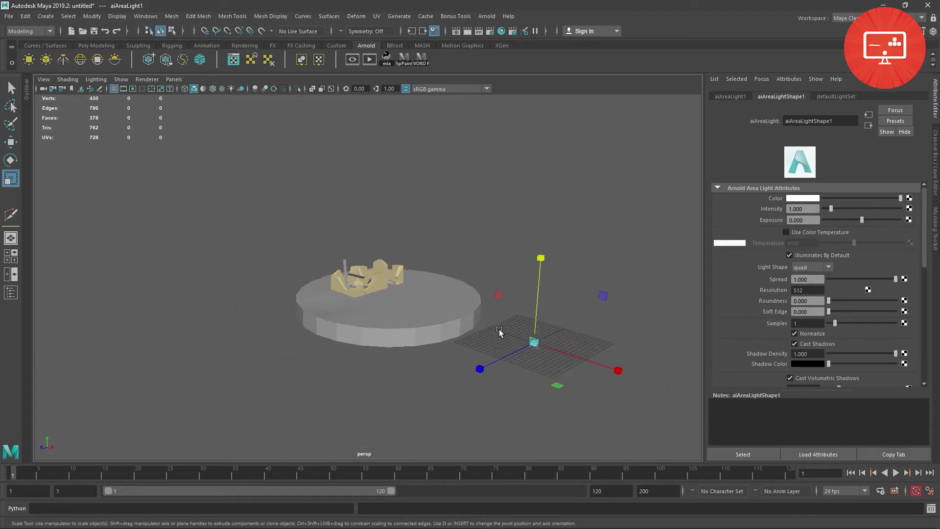
drag(536, 345, 602, 338)
Rotate aiAreaLight1 about Y and raise it high above the ruins
click(10, 160)
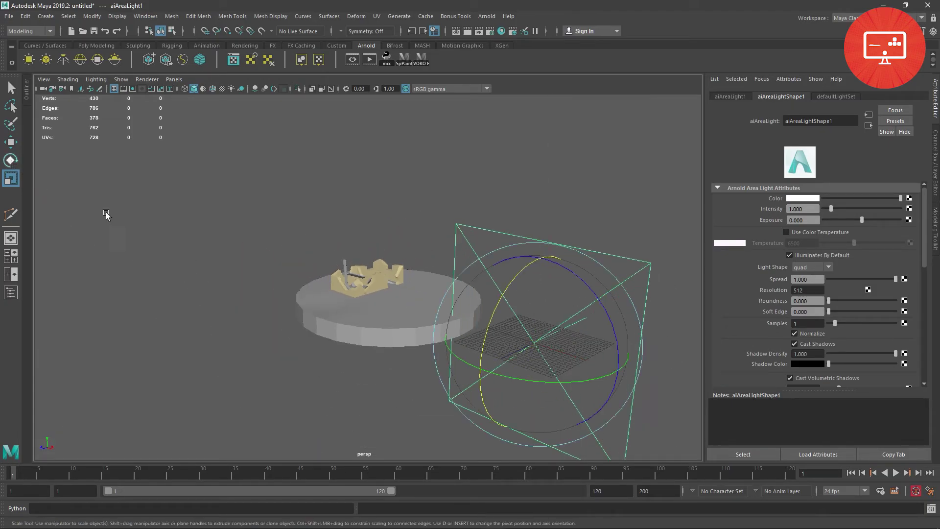
mouse_move(540, 387)
mouse_down()
mouse_move(615, 344)
mouse_move(595, 267)
mouse_up()
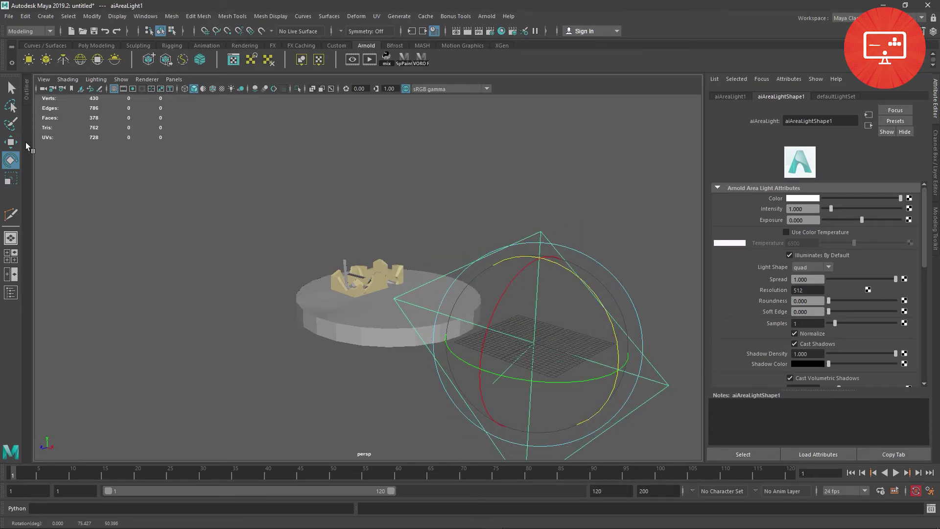
click(10, 142)
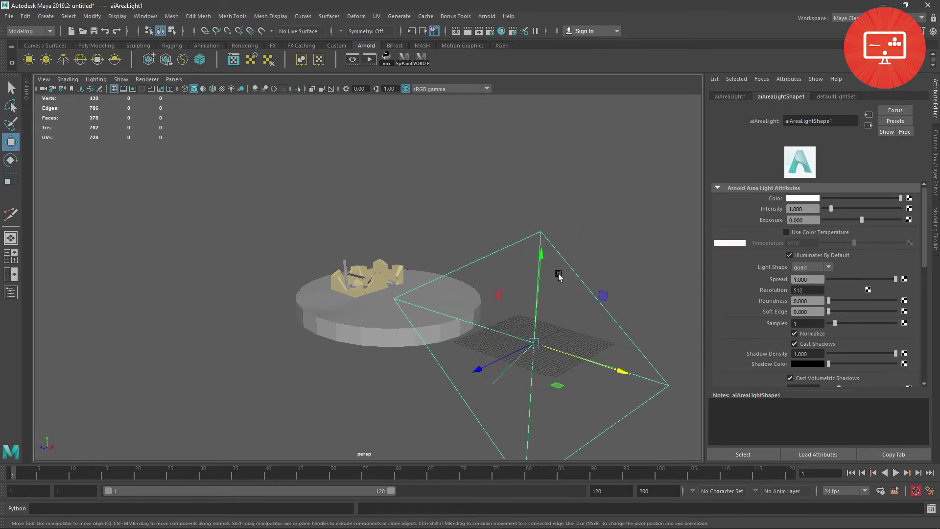
drag(539, 252, 541, 169)
drag(632, 288, 466, 231)
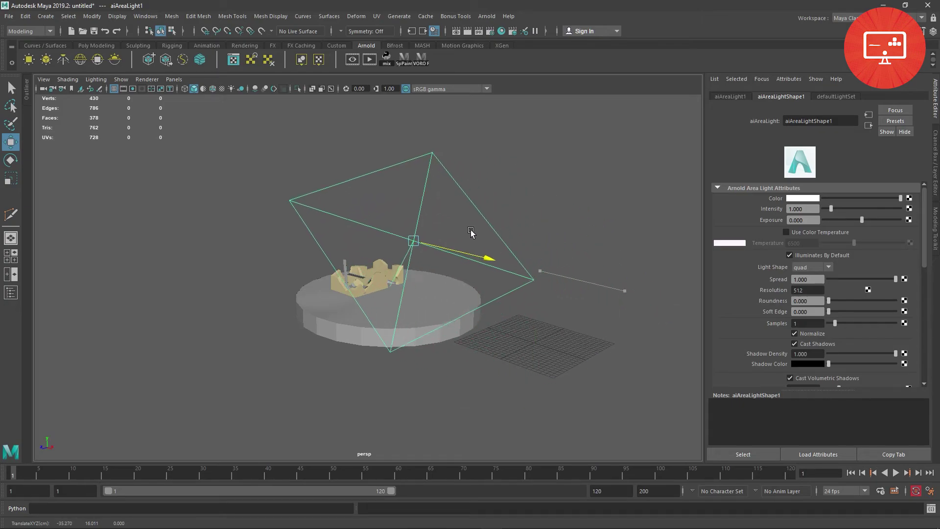
drag(407, 223, 402, 216)
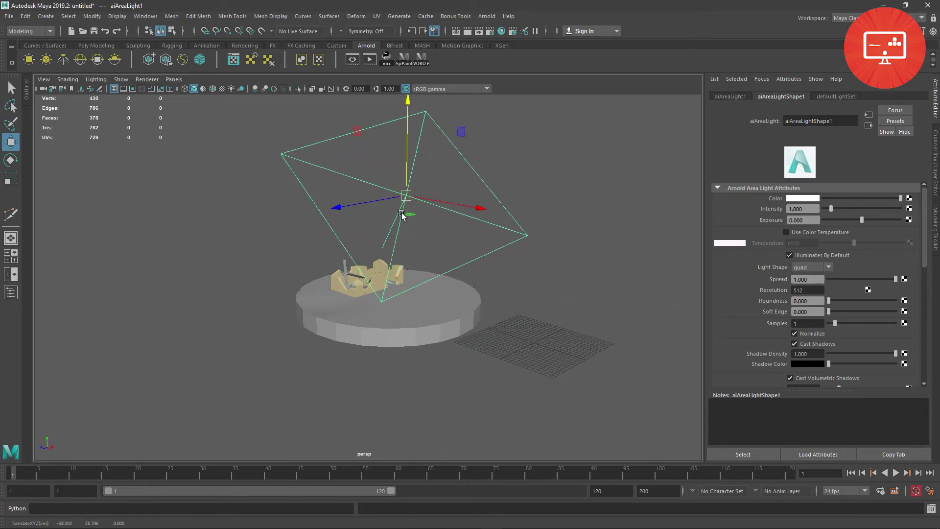
scroll(395, 252, up, 5)
mouse_move(441, 294)
alt+mouse_down()
mouse_move(483, 318)
mouse_move(430, 308)
alt+mouse_up()
Start an Arnold render and raise the area light's intensity to 2.194
click(373, 66)
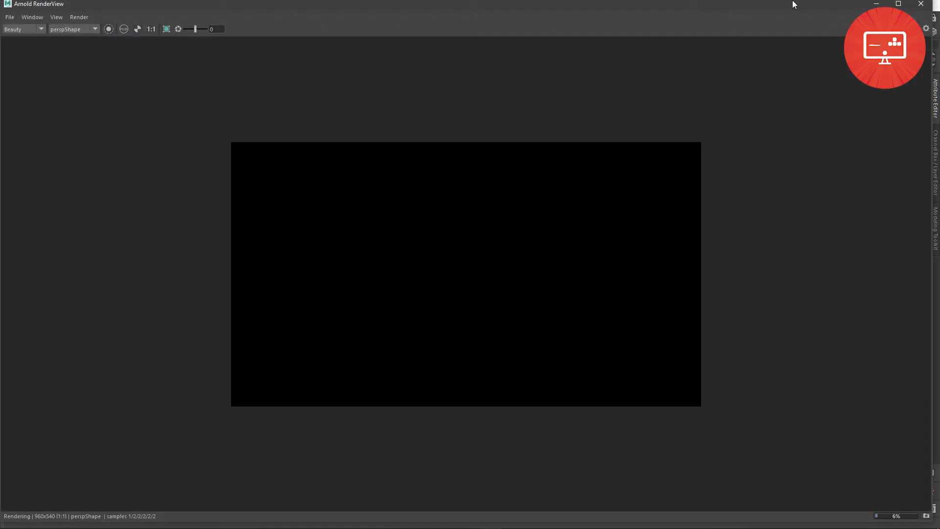
double_click(840, 11)
drag(658, 66, 640, 66)
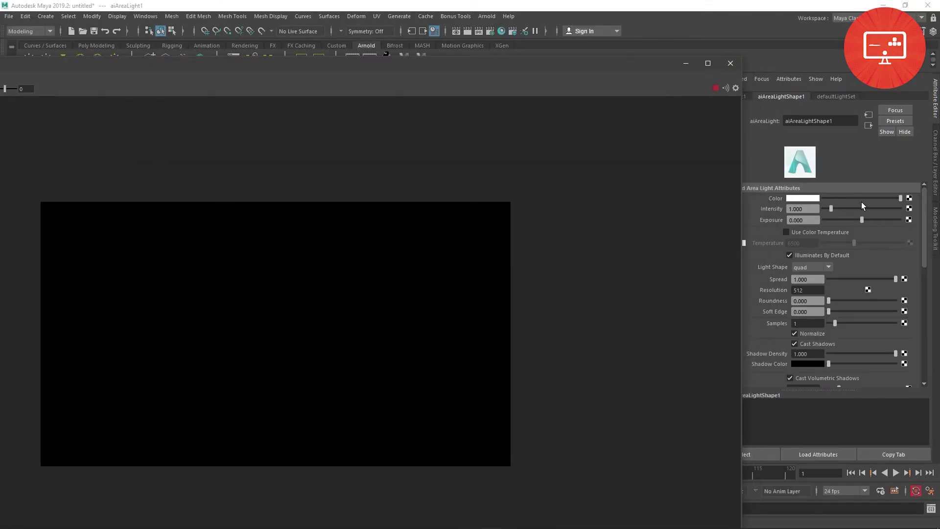
click(848, 209)
drag(578, 71, 589, 330)
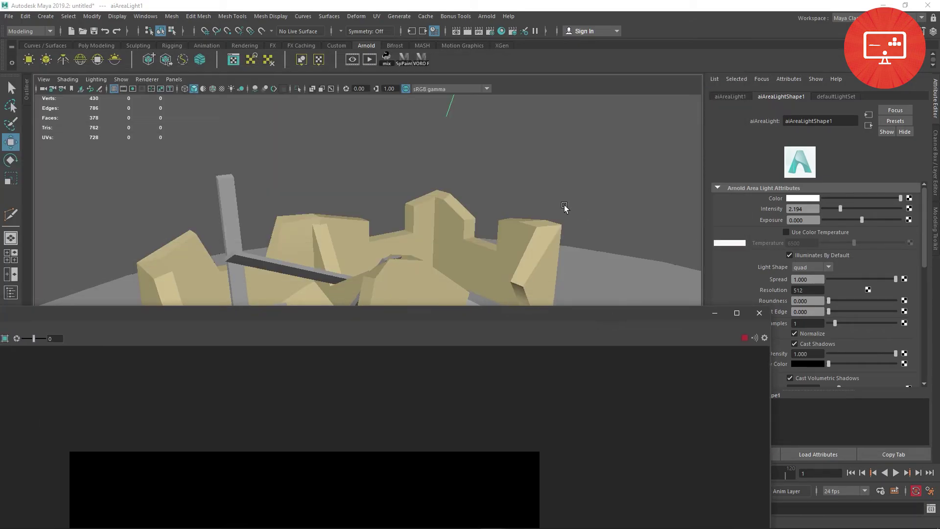
mouse_move(562, 210)
alt+mouse_down()
mouse_move(552, 212)
mouse_move(566, 168)
mouse_move(497, 283)
alt+mouse_up()
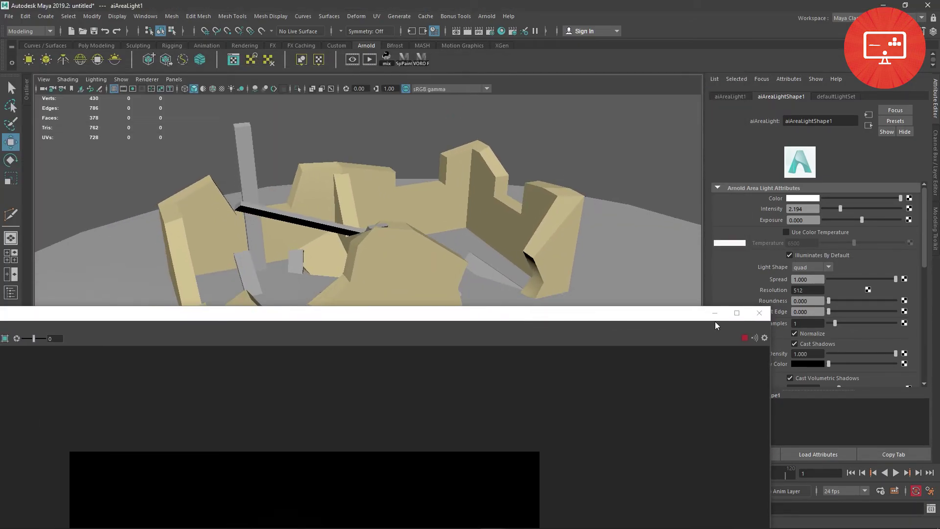
click(760, 313)
Re-render in a resized RenderView with light samples at 10 and Normalize turned off
click(374, 58)
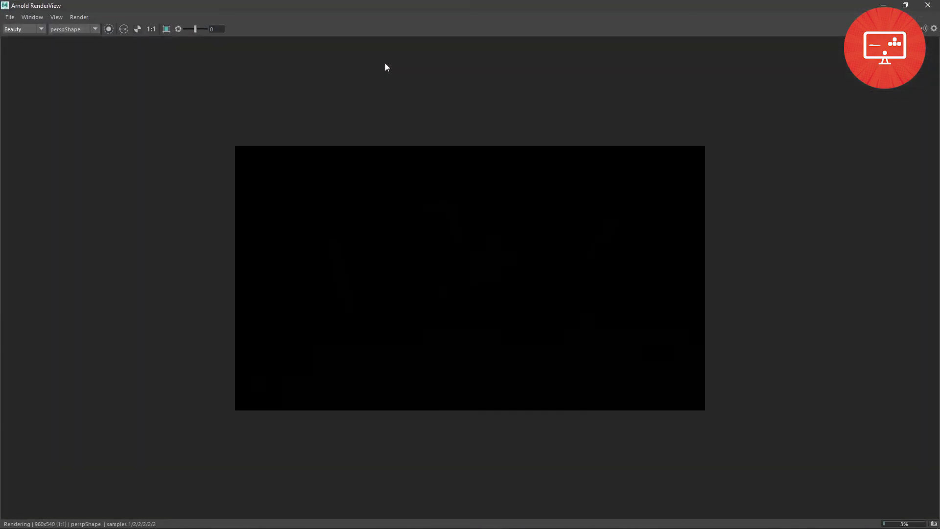
click(906, 5)
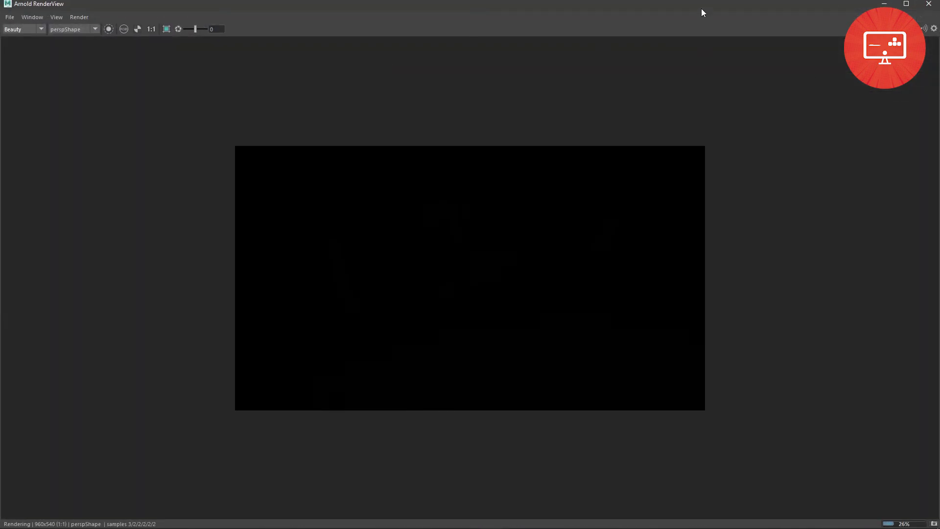
drag(702, 9, 656, 78)
drag(894, 152, 221, 124)
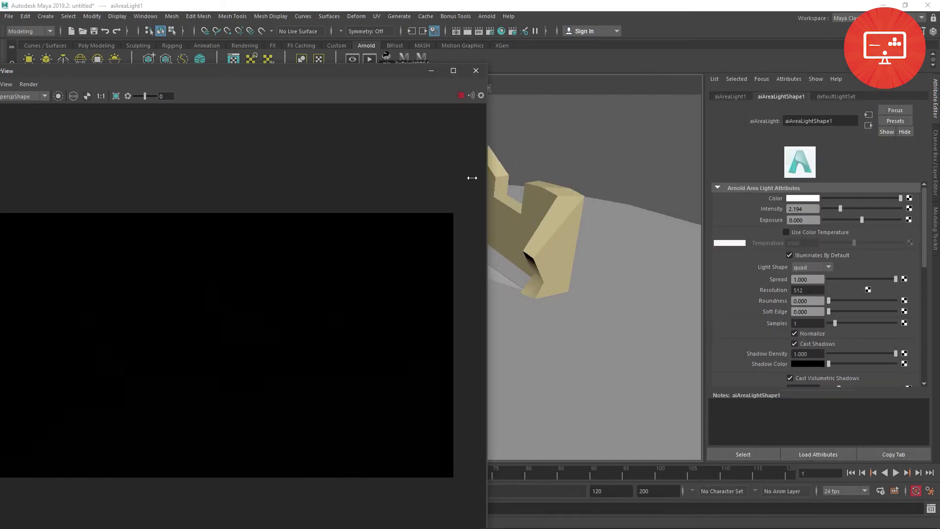
mouse_move(199, 64)
mouse_down()
mouse_move(208, 271)
mouse_move(303, 145)
mouse_move(270, 125)
mouse_up()
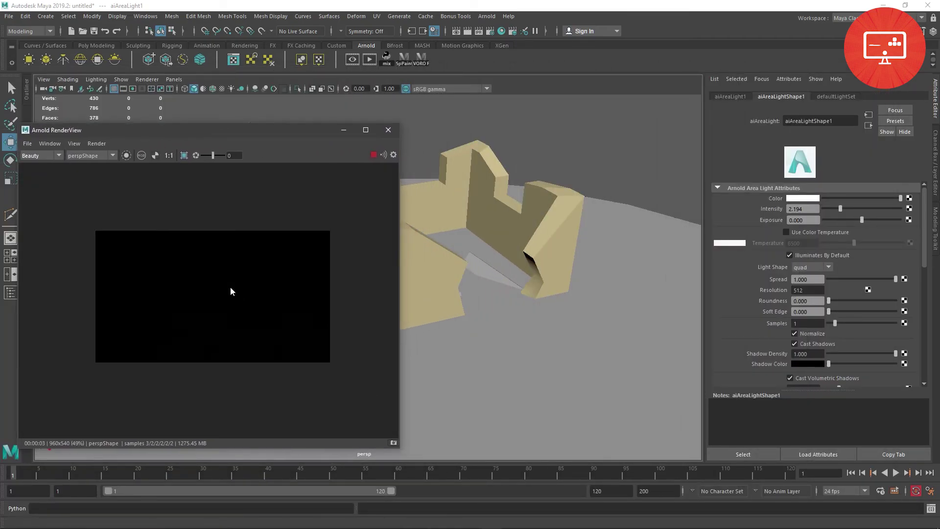
key(f)
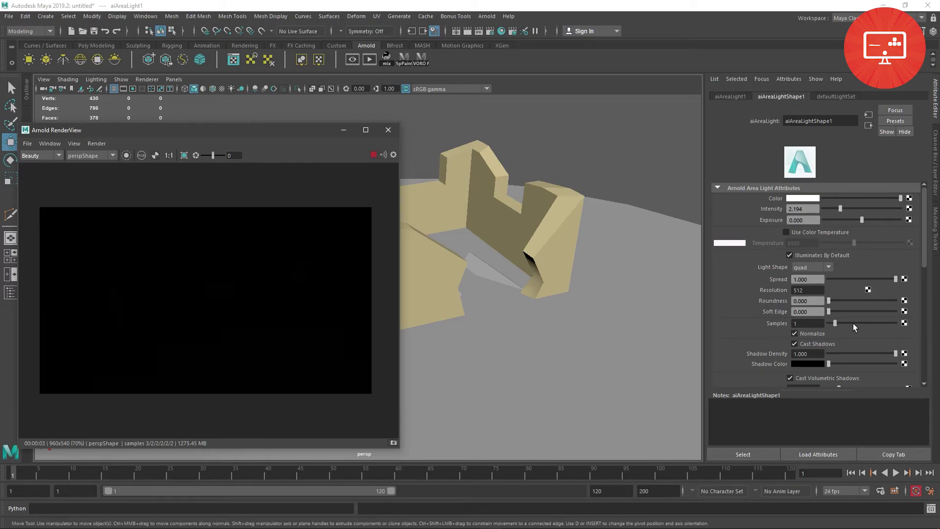
click(853, 324)
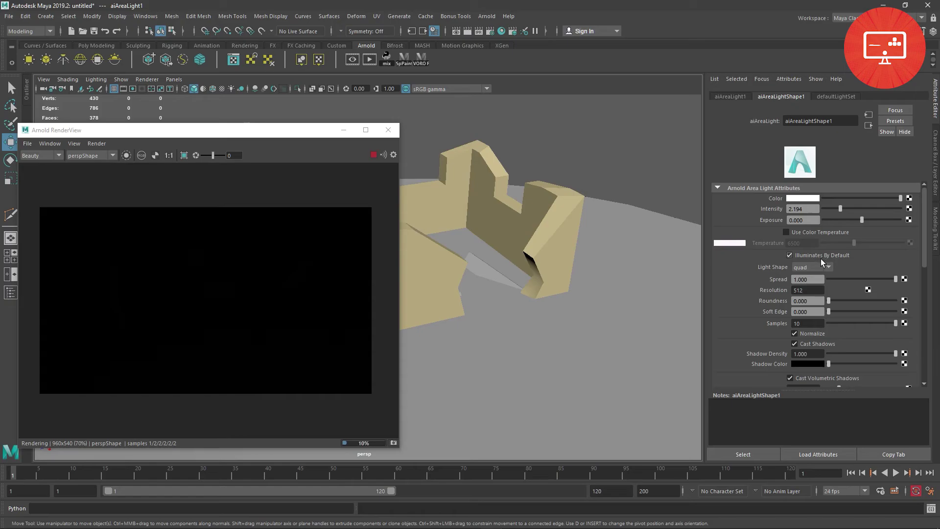
click(818, 335)
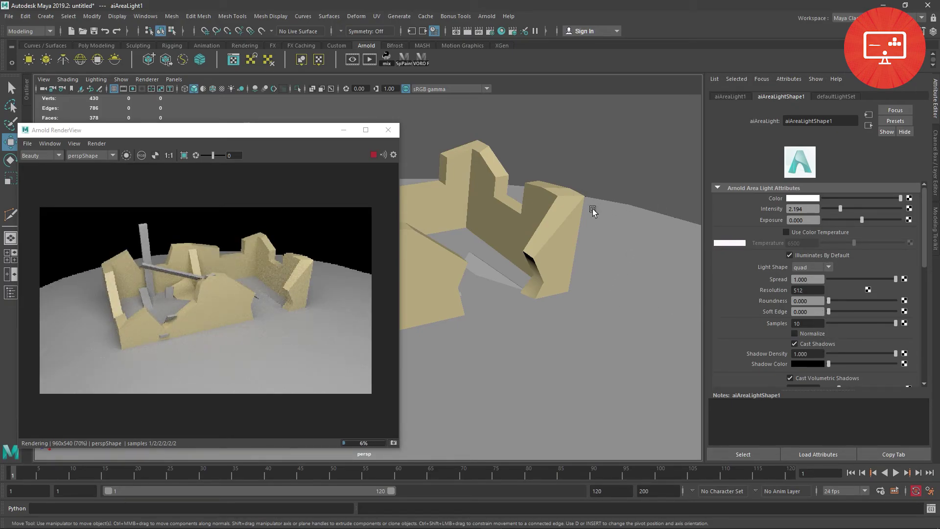
mouse_move(513, 280)
alt+mouse_down()
mouse_move(526, 271)
mouse_move(501, 265)
mouse_move(625, 273)
mouse_move(525, 277)
alt+mouse_up()
mouse_move(526, 278)
alt+right_down()
mouse_move(472, 273)
mouse_move(466, 294)
mouse_move(548, 308)
alt+right_up()
alt+drag(548, 308, 471, 289)
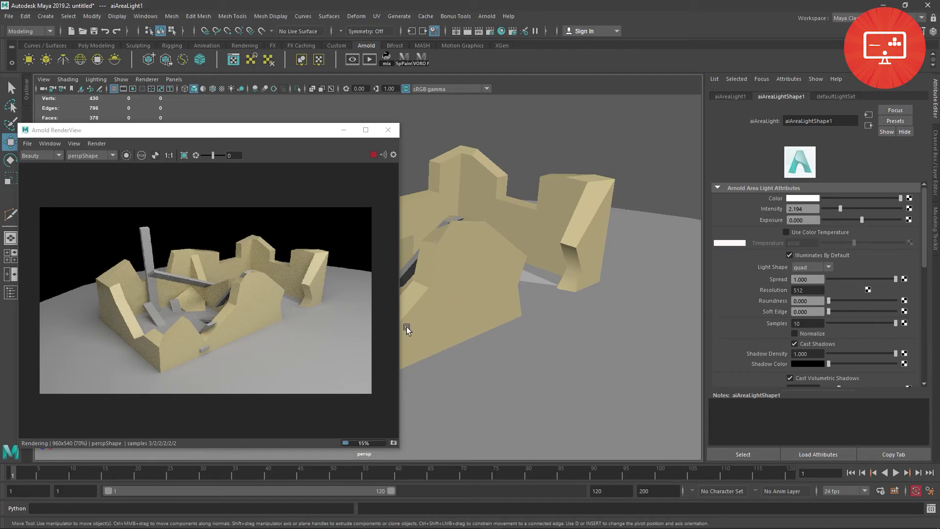
Move a face of debris piece polySurface36 to a new spot, then return to Object Mode
drag(313, 133, 774, 104)
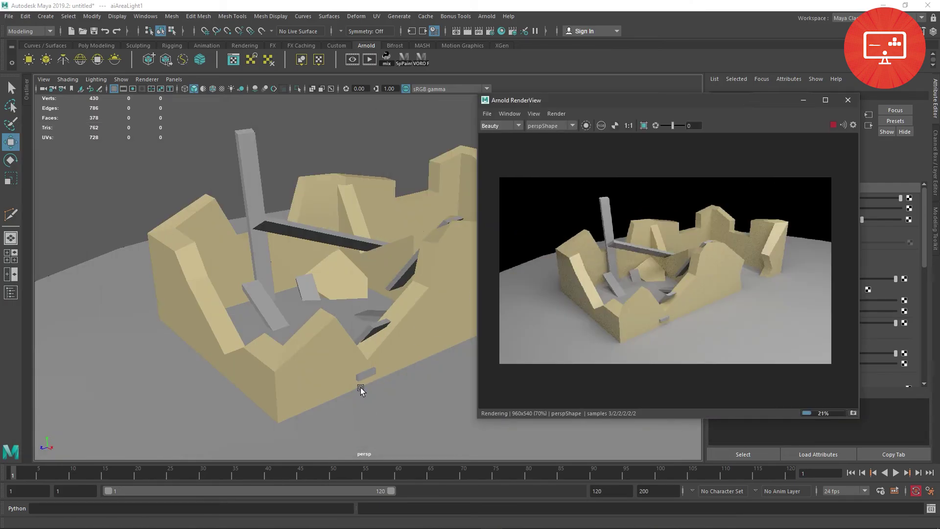
click(367, 375)
right_drag(367, 275, 367, 277)
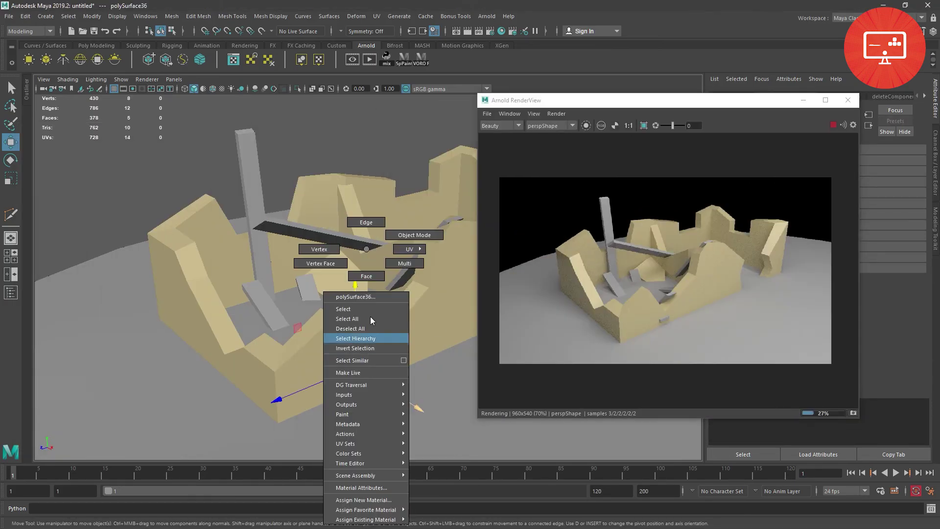
click(378, 382)
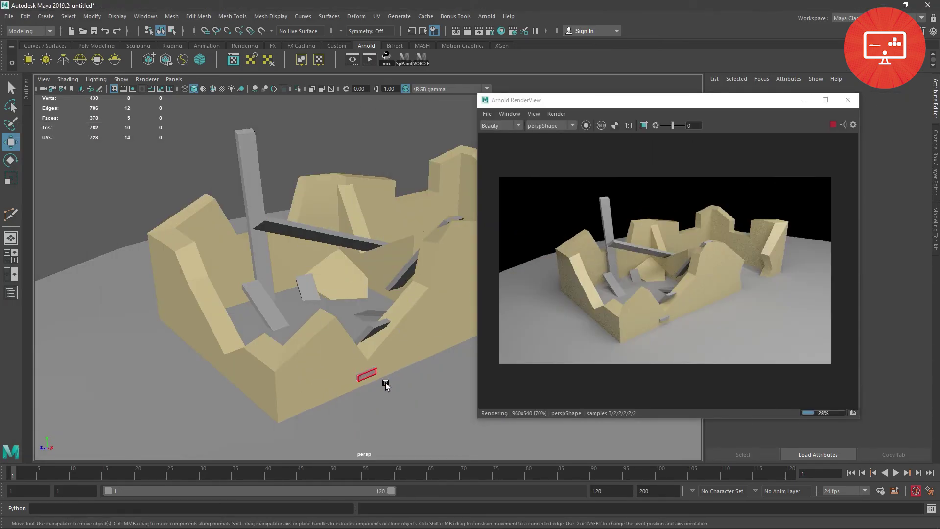
click(414, 399)
middle_drag(430, 415, 420, 411)
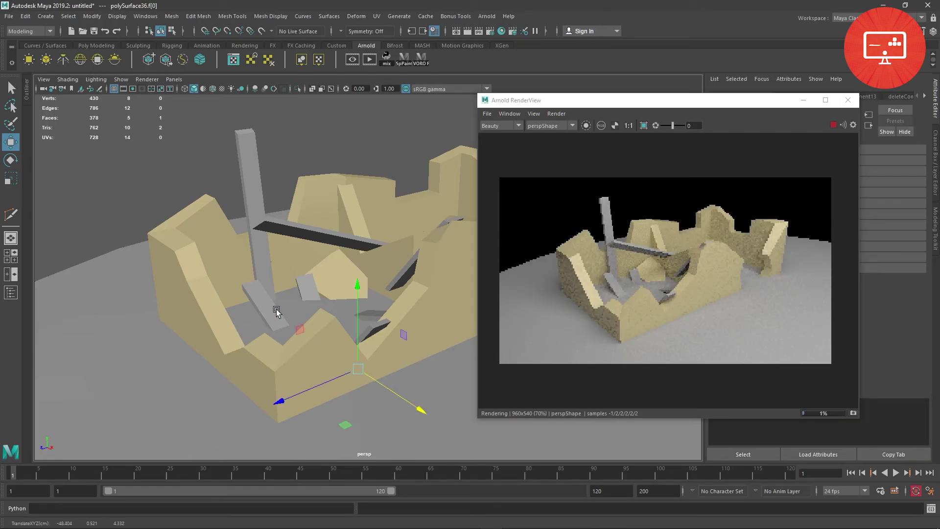
right_drag(186, 230, 223, 213)
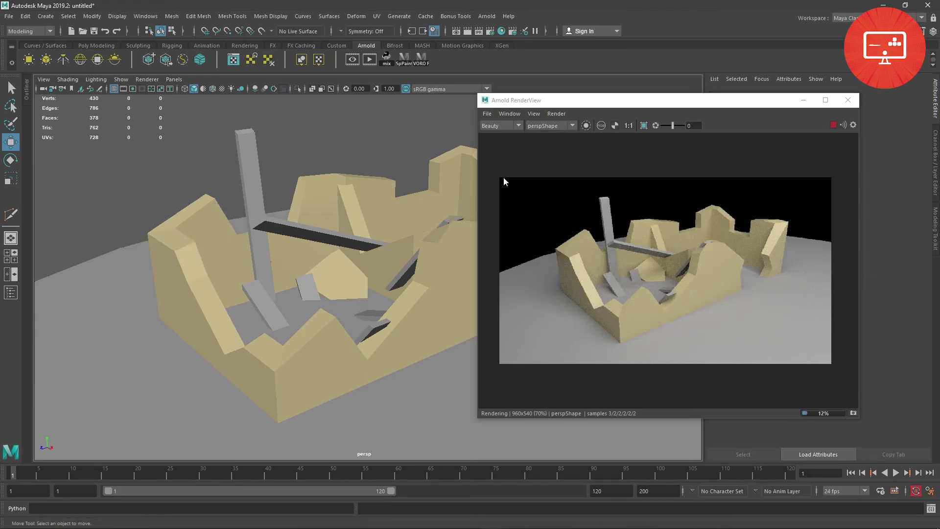
Close the Arnold RenderView and view the ruin on its round base from above
click(847, 101)
scroll(453, 266, down, 10)
mouse_move(453, 267)
alt+mouse_down()
mouse_move(449, 284)
mouse_move(538, 282)
mouse_move(479, 292)
mouse_move(470, 273)
alt+mouse_up()
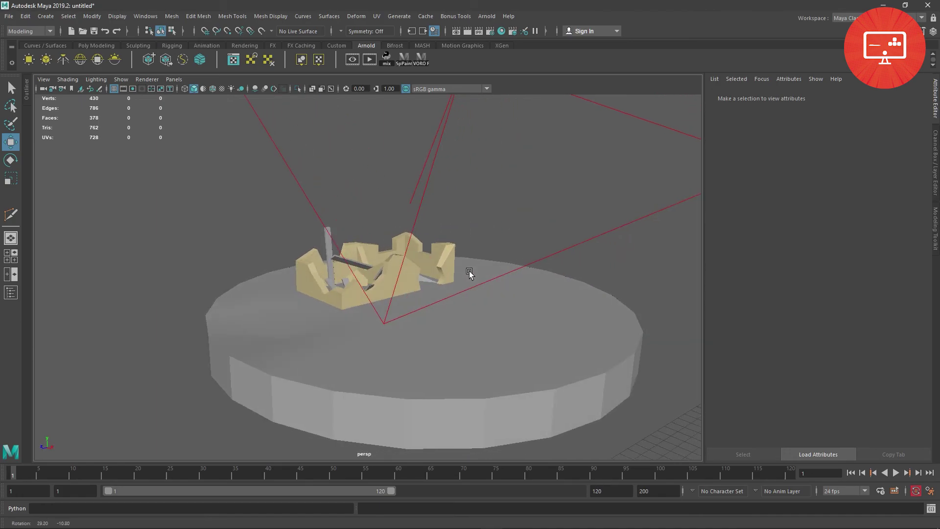
Orbit and dolly the camera in until the ruins fill the view, then render the current frame with Arnold
alt+right_drag(470, 273, 586, 346)
mouse_move(586, 345)
alt+mouse_down()
mouse_move(530, 294)
mouse_move(499, 315)
mouse_move(535, 311)
mouse_move(547, 266)
mouse_move(533, 269)
alt+mouse_up()
alt+right_drag(533, 269, 587, 275)
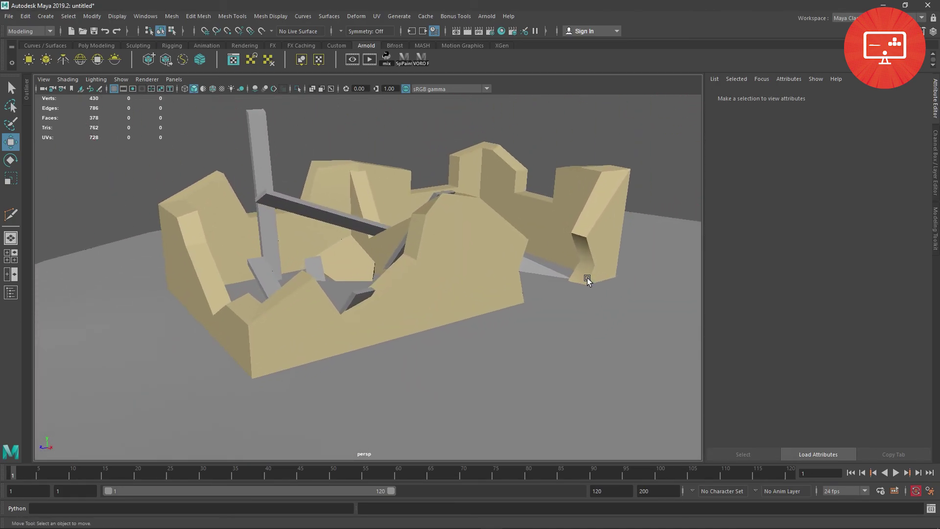
alt+drag(588, 274, 577, 321)
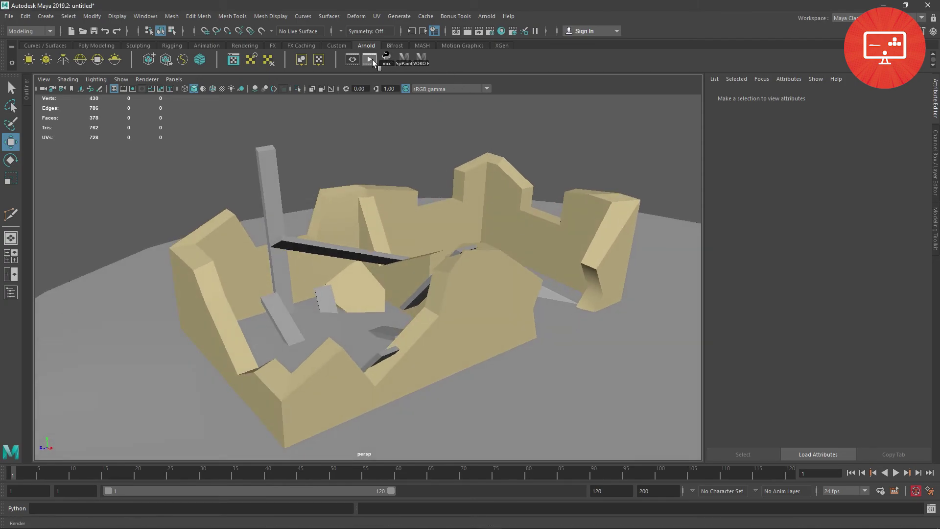
click(471, 35)
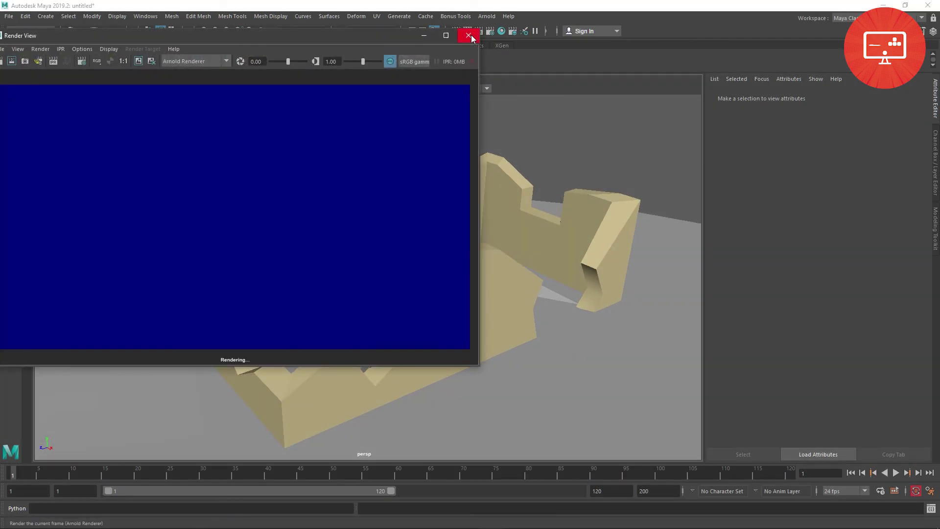